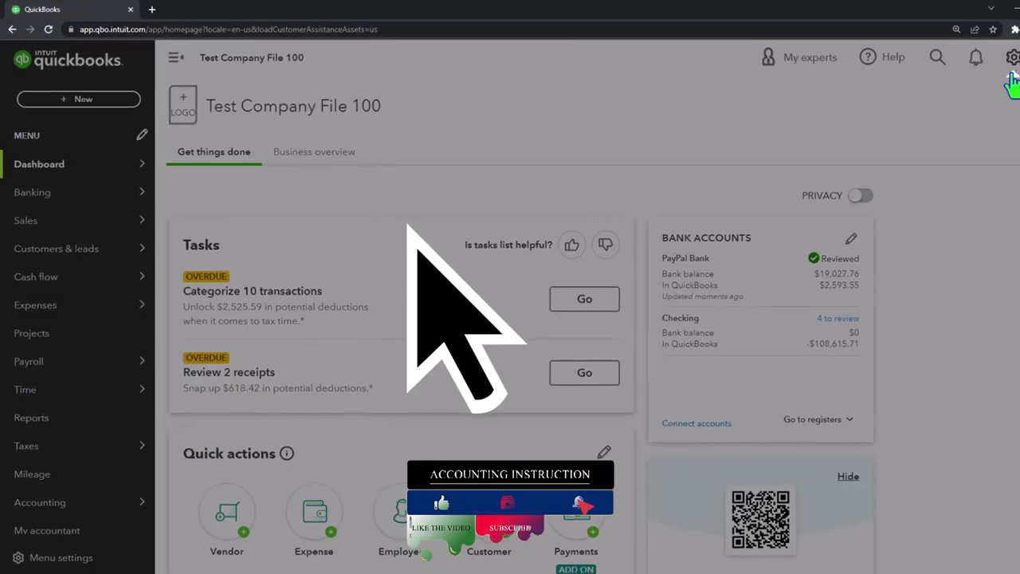
Step: Switch QuickBooks to Business view and duplicate the dashboard tab twice for three tabs
left_click(955, 53)
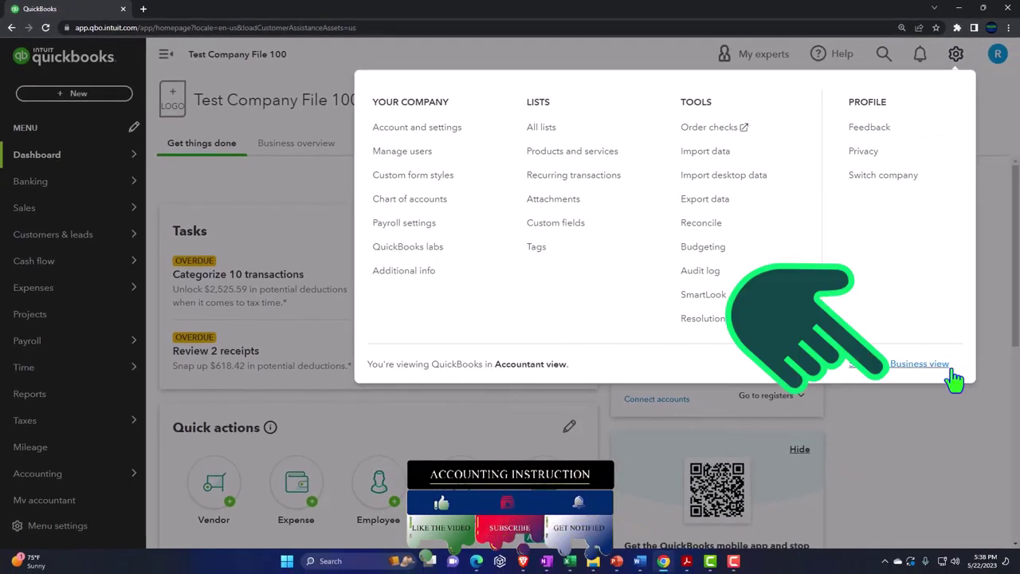
left_click(951, 371)
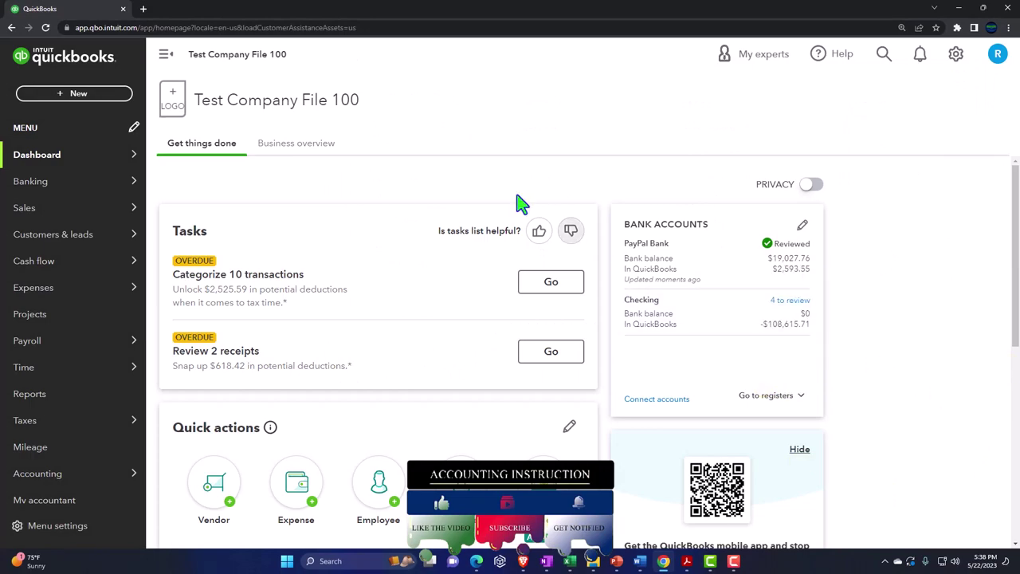
right_click(103, 9)
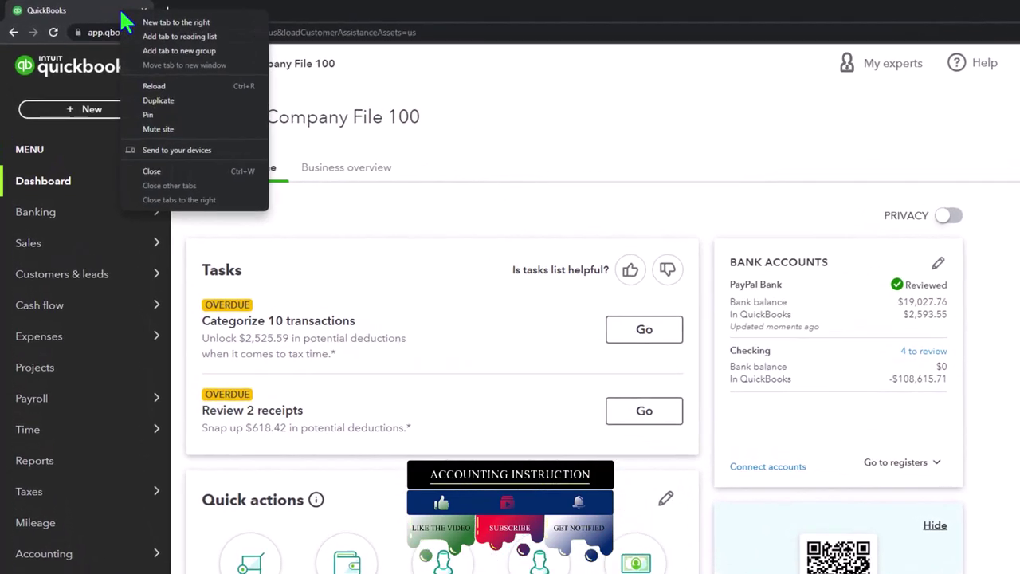
left_click(179, 113)
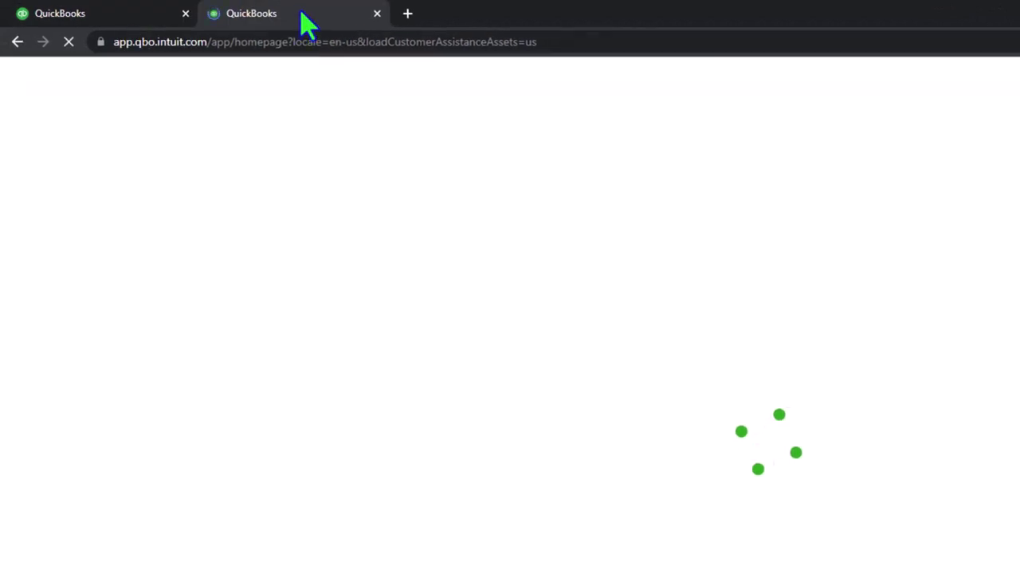
right_click(306, 20)
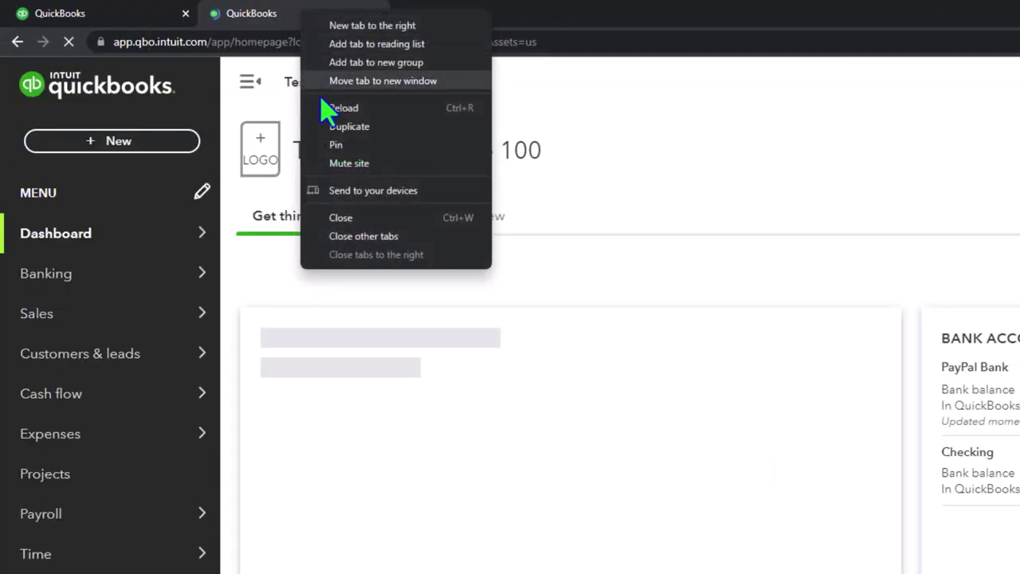
left_click(349, 126)
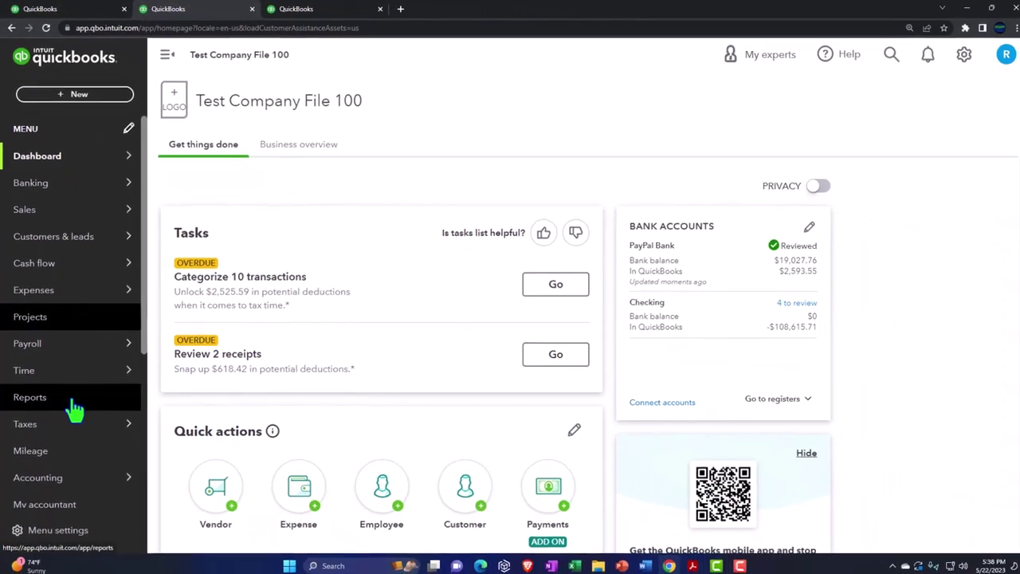
Step: Open the Balance Sheet in one tab and the Profit and Loss report in the third tab
left_click(71, 405)
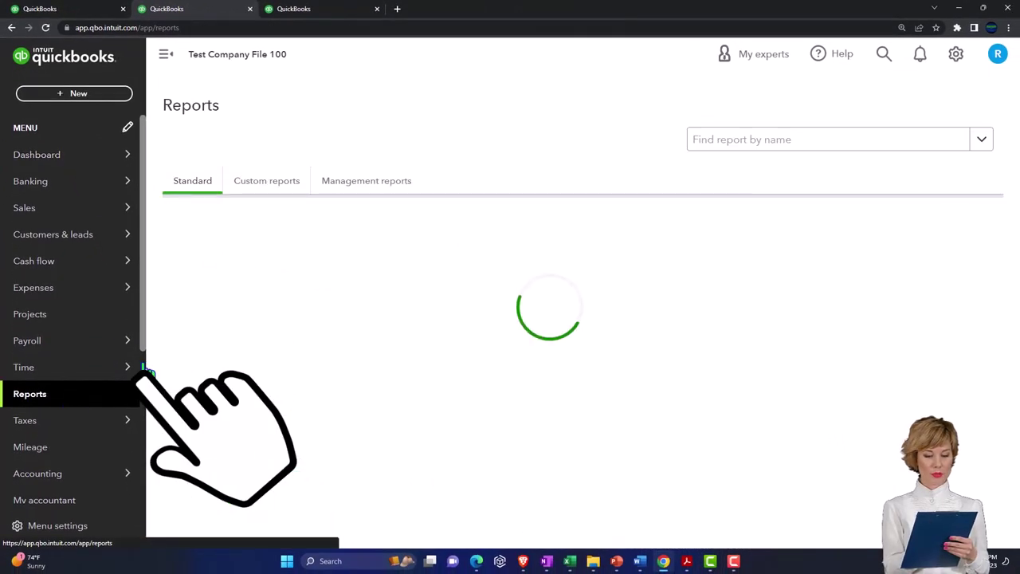
left_click(251, 307)
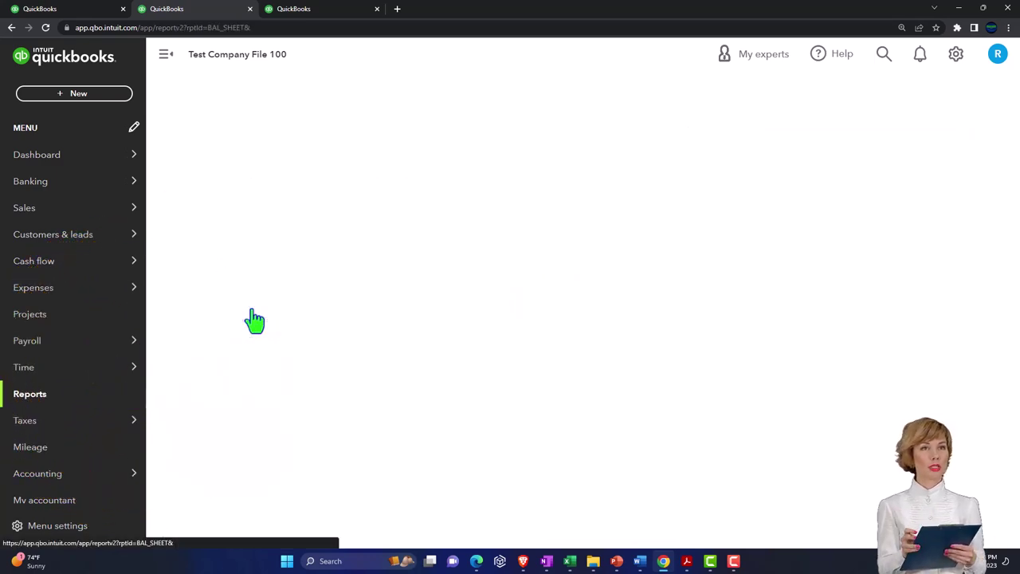
left_click(329, 12)
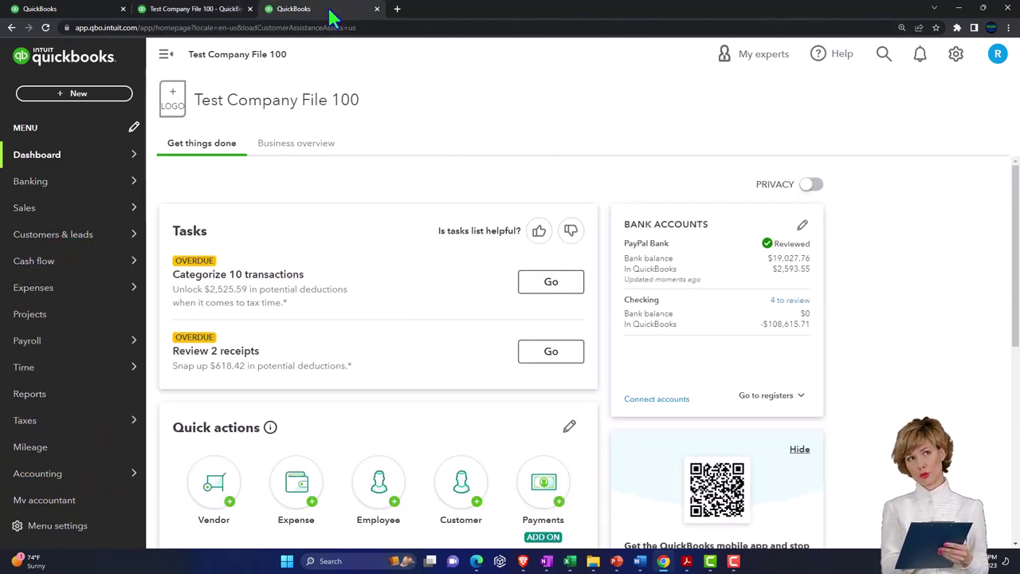
left_click(55, 403)
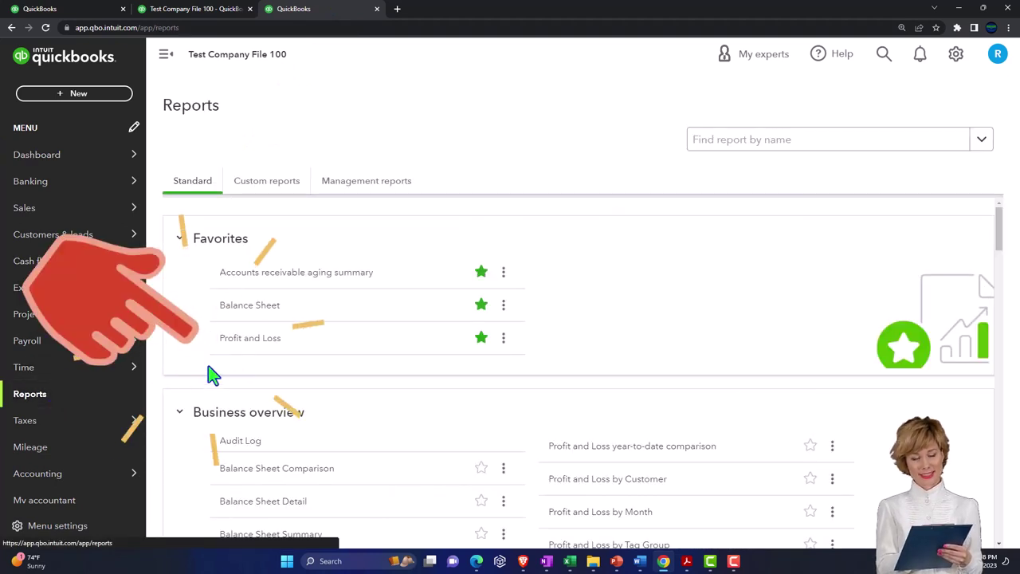
left_click(248, 340)
Step: Rerun the Profit and Loss for 01/01/2024 to 12/31/2024, showing net income of $-9,071.00
scroll(247, 343, "down", 2)
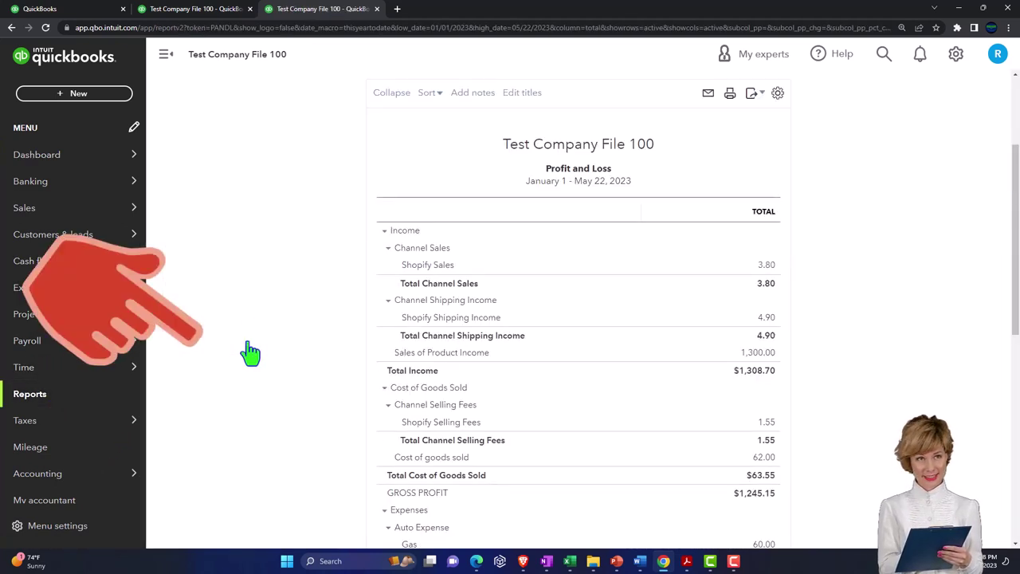
left_click(166, 56)
scroll(157, 255, "up", 3)
double_click(203, 157)
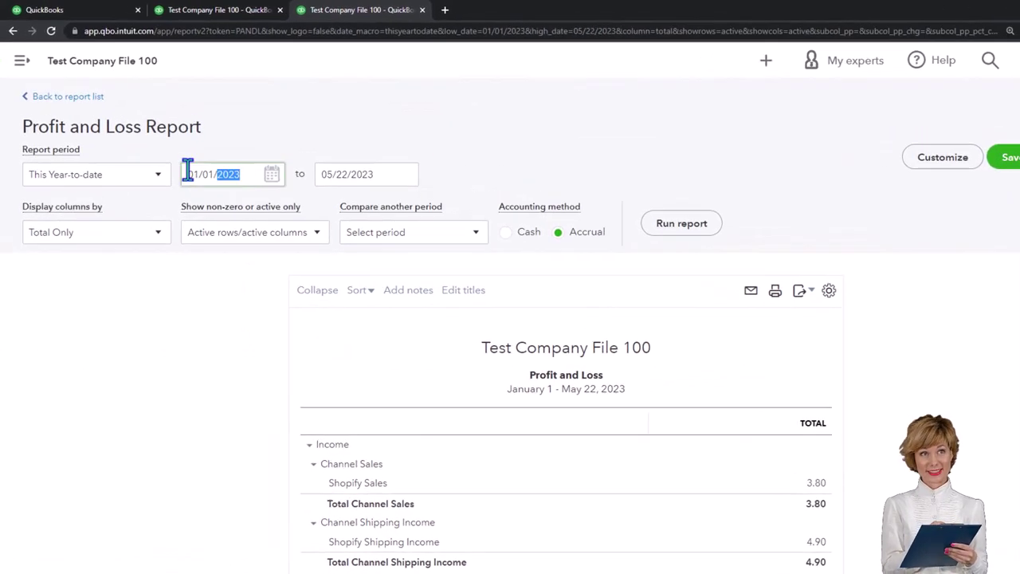
left_click(188, 174)
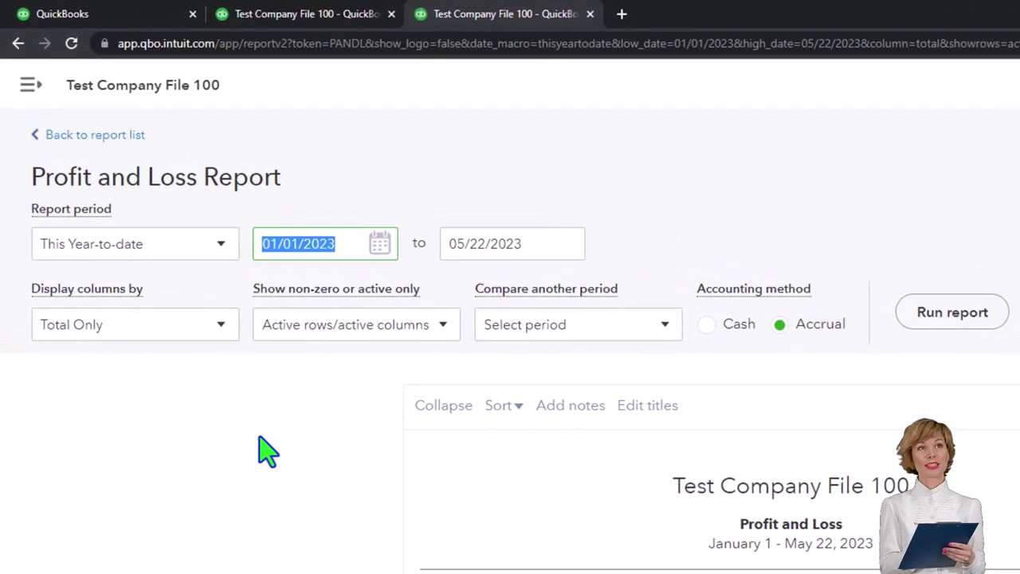
type("0")
type("1012")
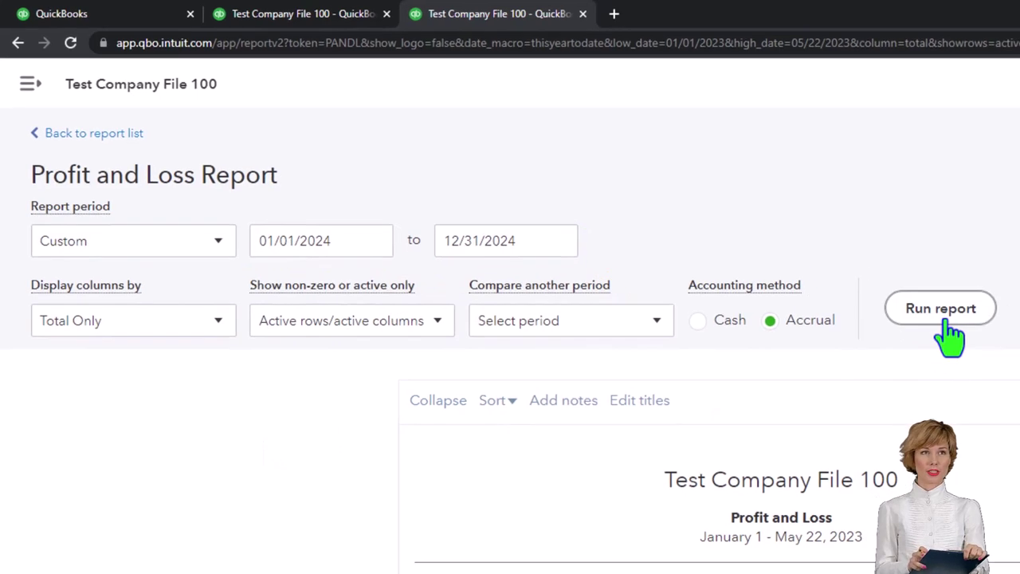
left_click(952, 319)
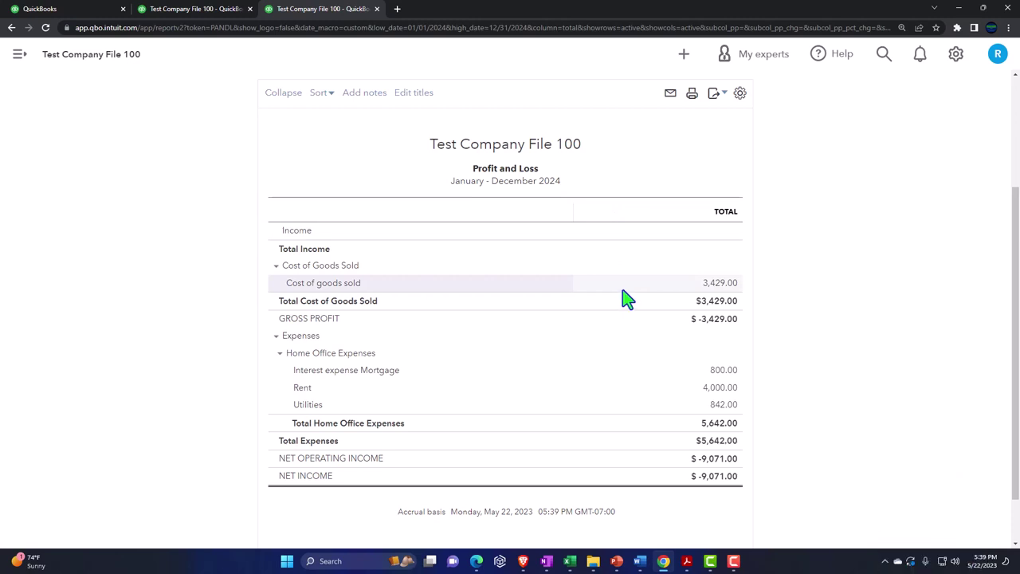
left_click(209, 12)
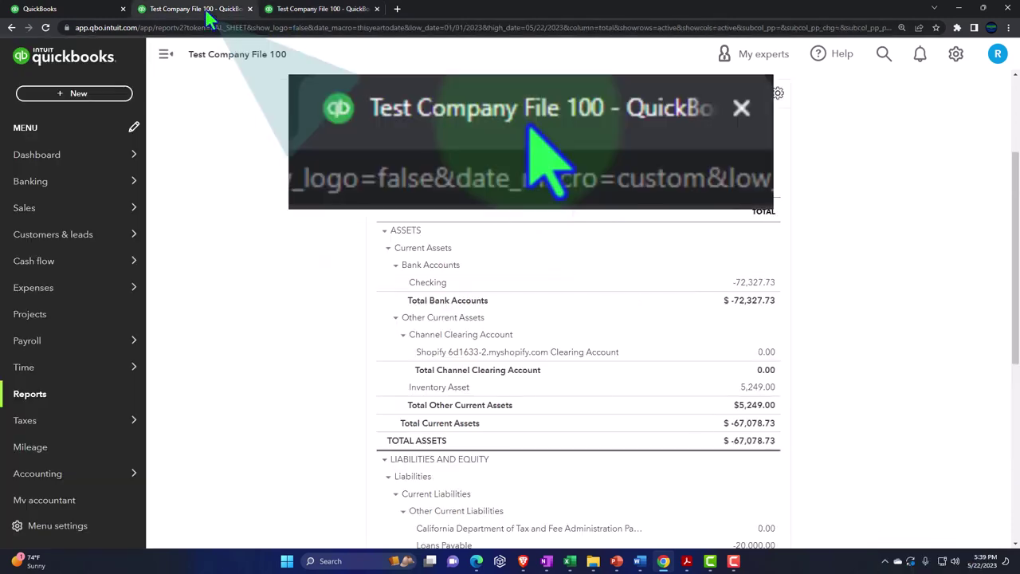
Step: Rerun the Balance Sheet for 01/01/2024 to 12/31/2024, then return to the dashboard tab
left_click(168, 58)
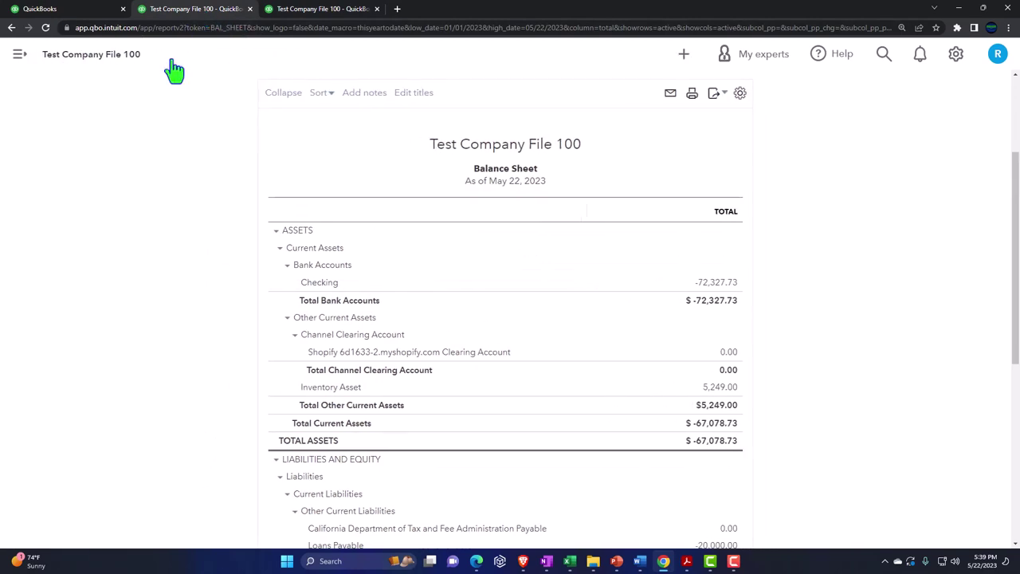
scroll(137, 255, "up", 3)
left_click(180, 158)
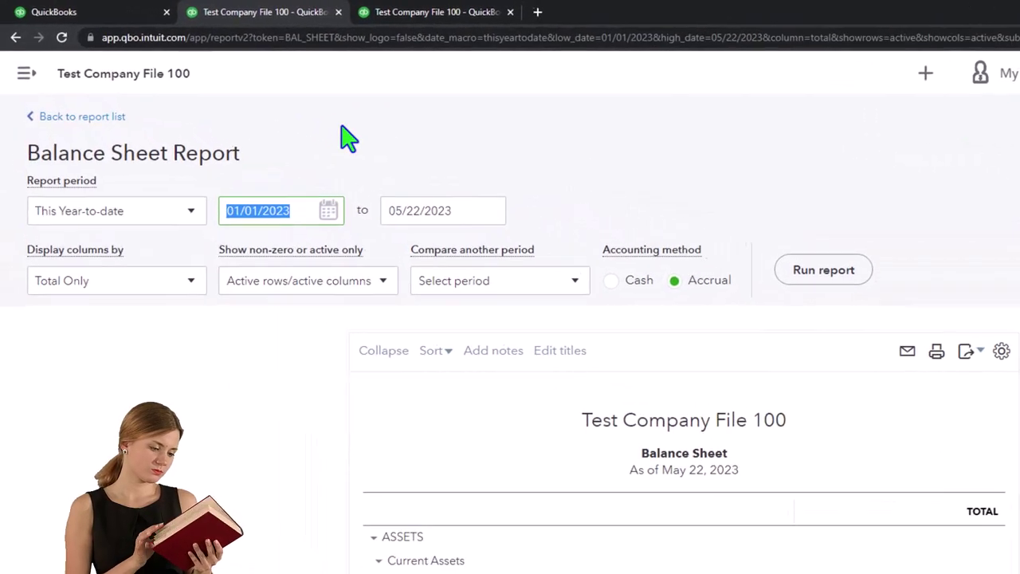
type("01/0")
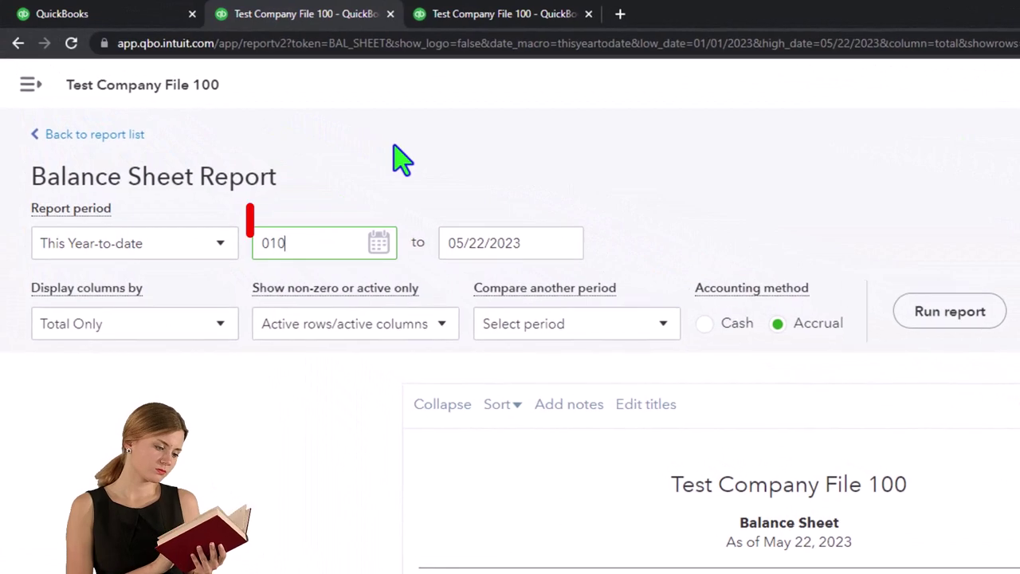
type("1/2024")
key("Tab")
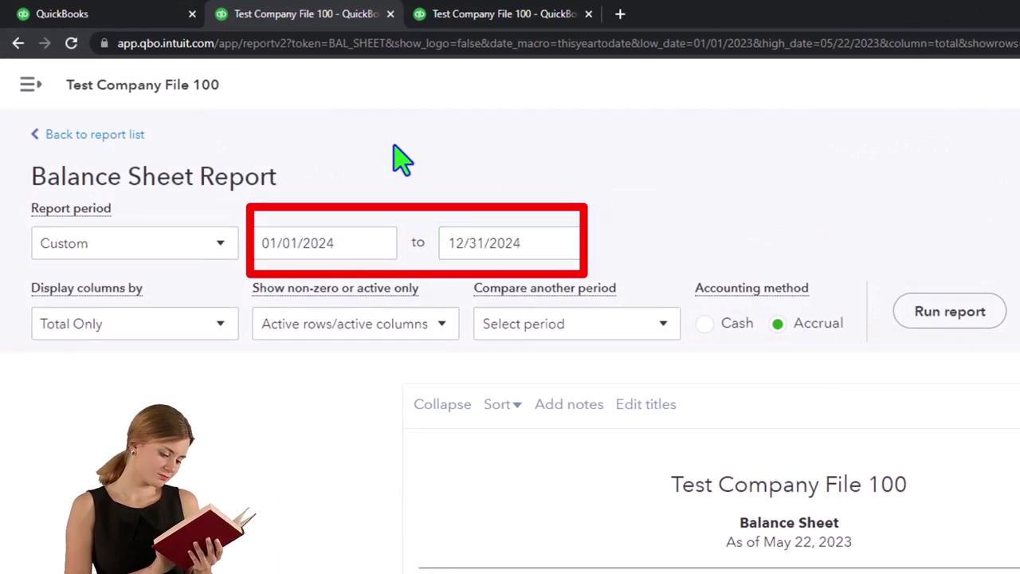
left_click(948, 312)
scroll(749, 275, "down", 3)
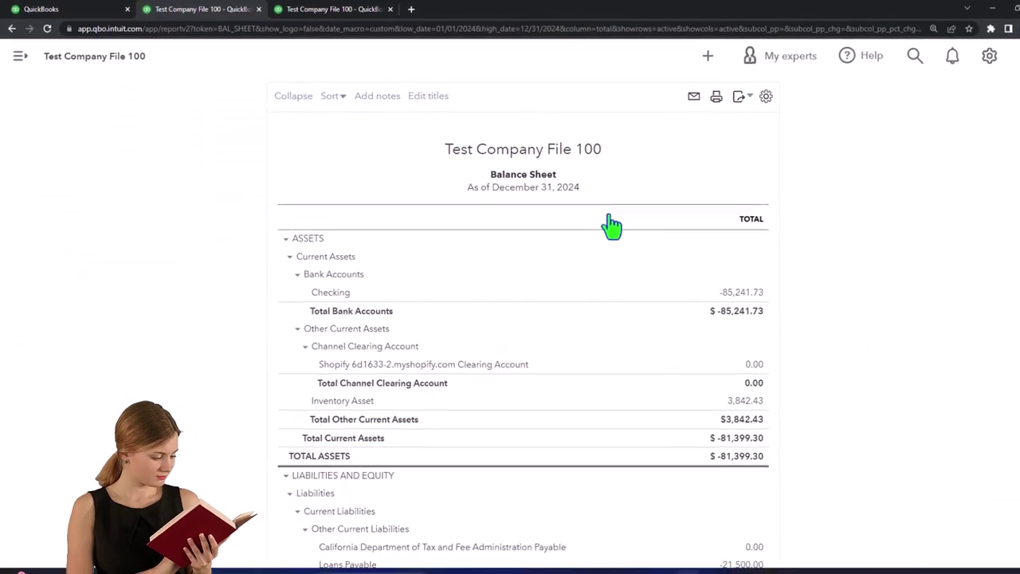
left_click(101, 15)
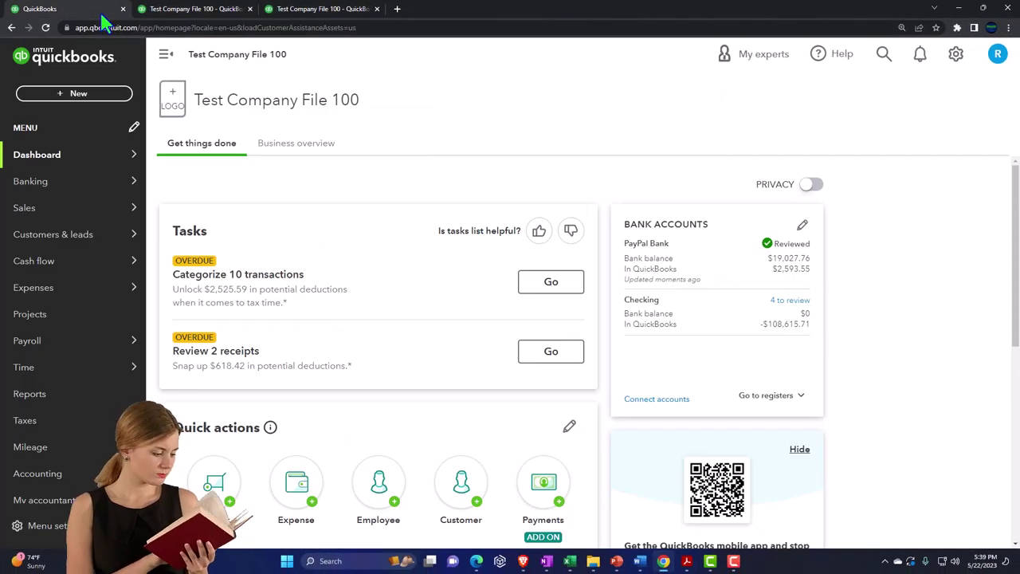
Step: Open Banking Receipts and scroll down to the For review list of Office Depot receipts
left_click(36, 185)
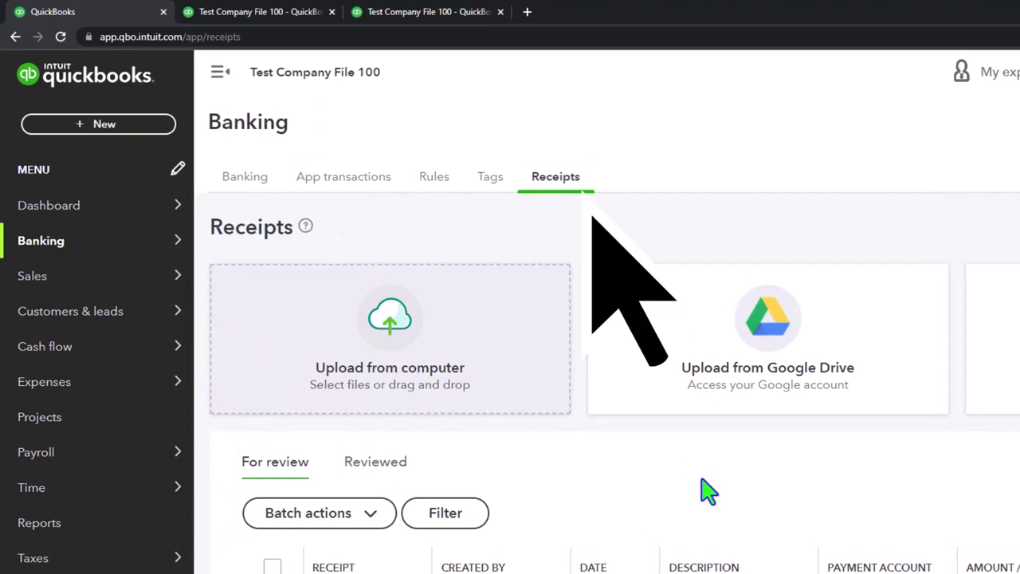
scroll(707, 488, "down", 1)
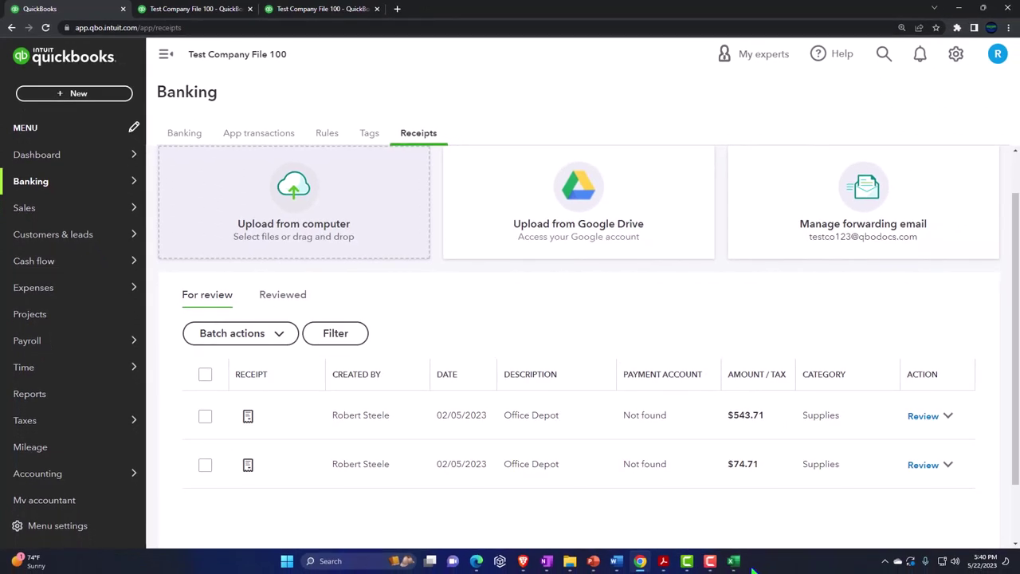
Step: Bring Excel's blank Recipts Practice workbook forward, passing through the Bank Feeds 1 window
left_click(733, 561)
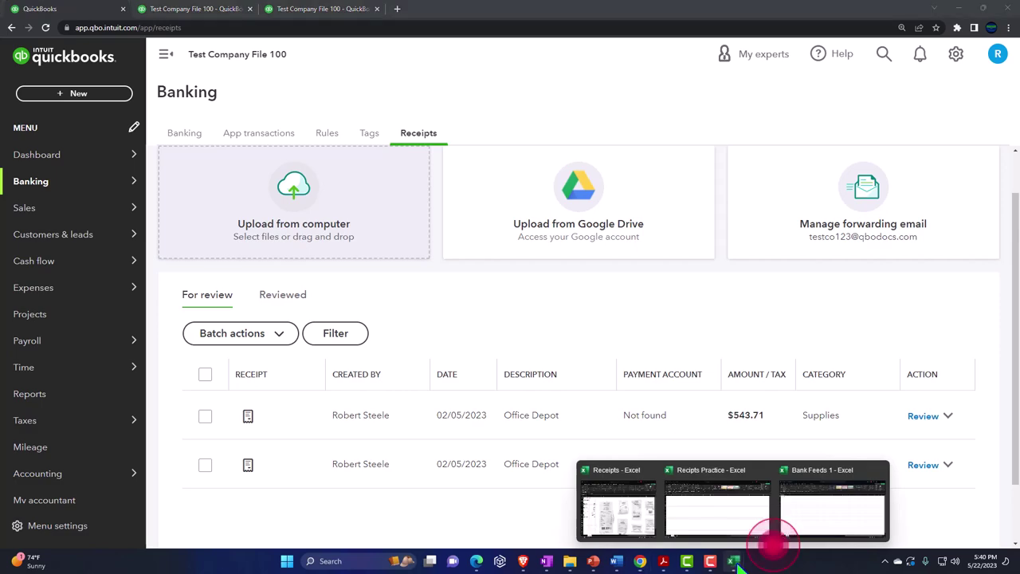
left_click(802, 523)
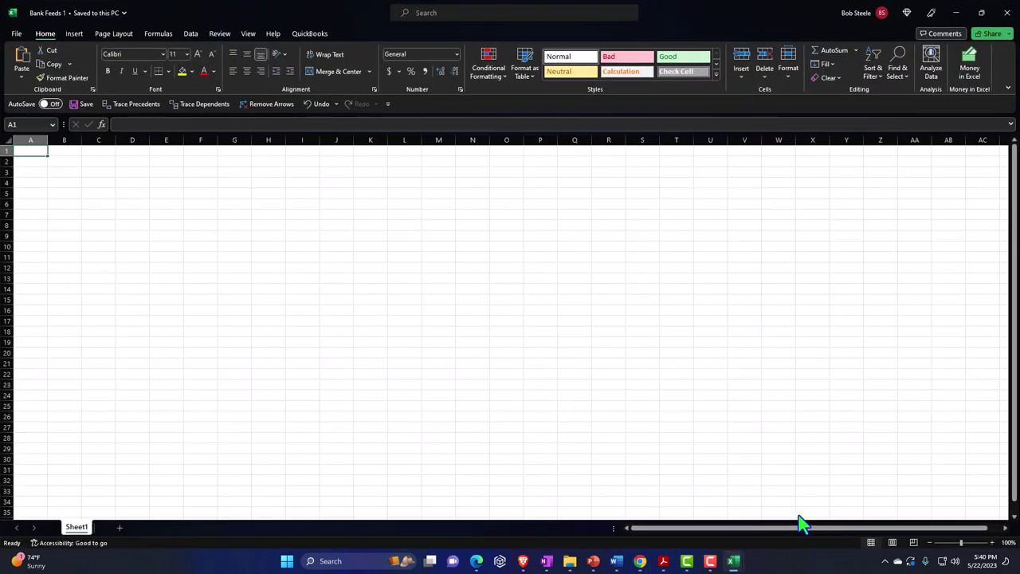
mouse_move(733, 561)
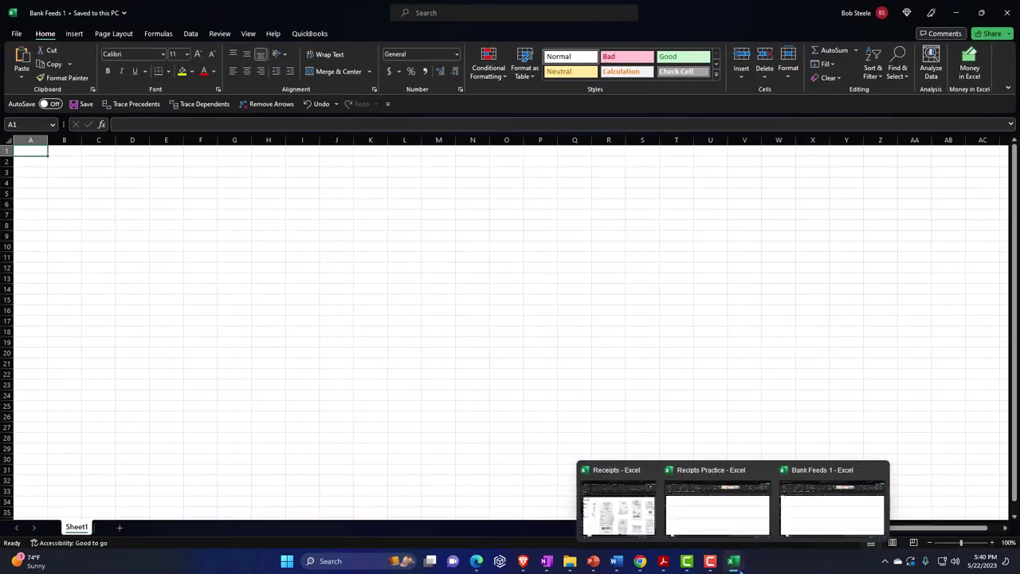
left_click(724, 526)
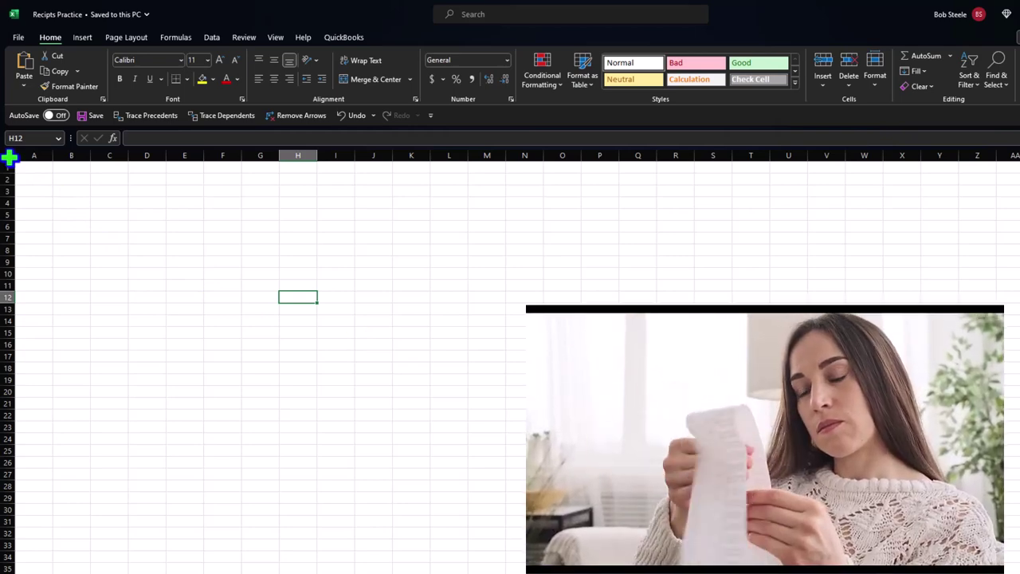
Step: Format the whole sheet as Currency with symbol None and red ($1,234.10) negatives
left_click(9, 158)
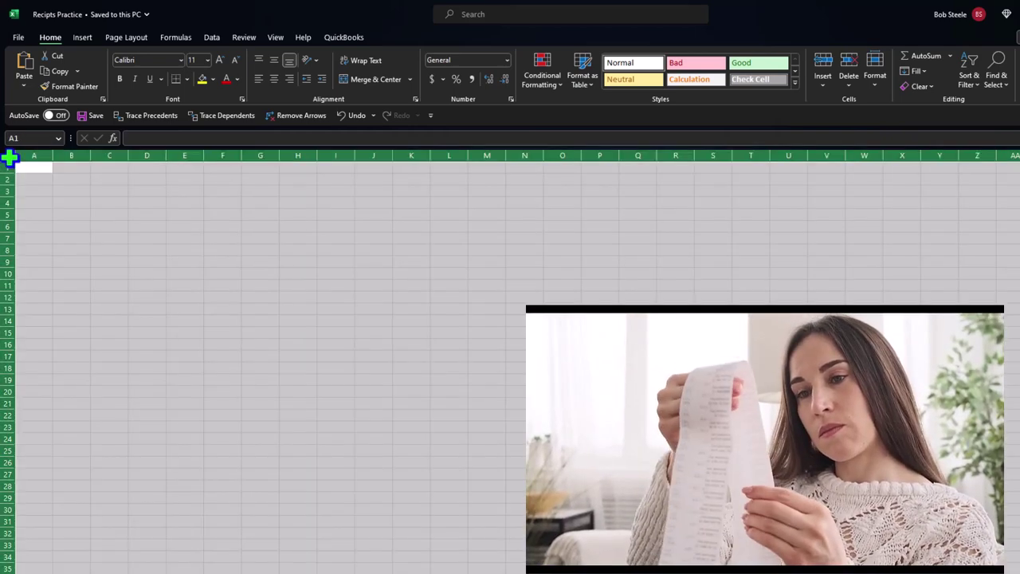
right_click(174, 231)
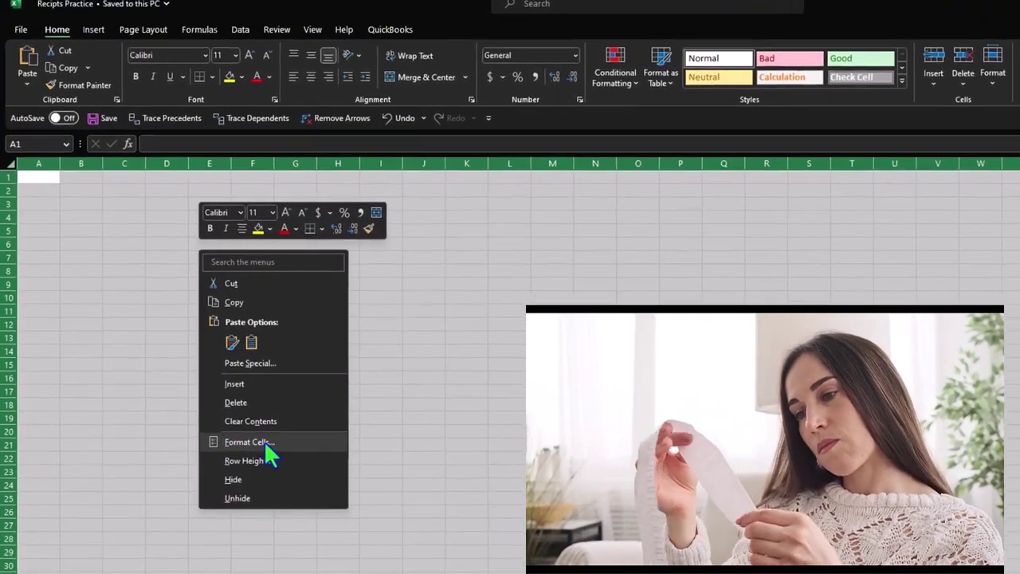
left_click(231, 422)
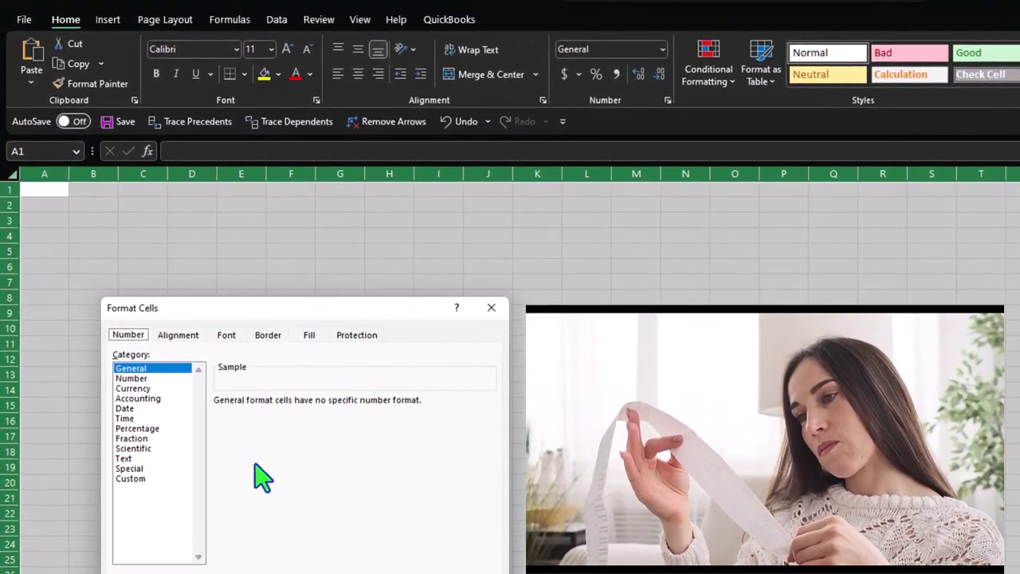
left_click(133, 388)
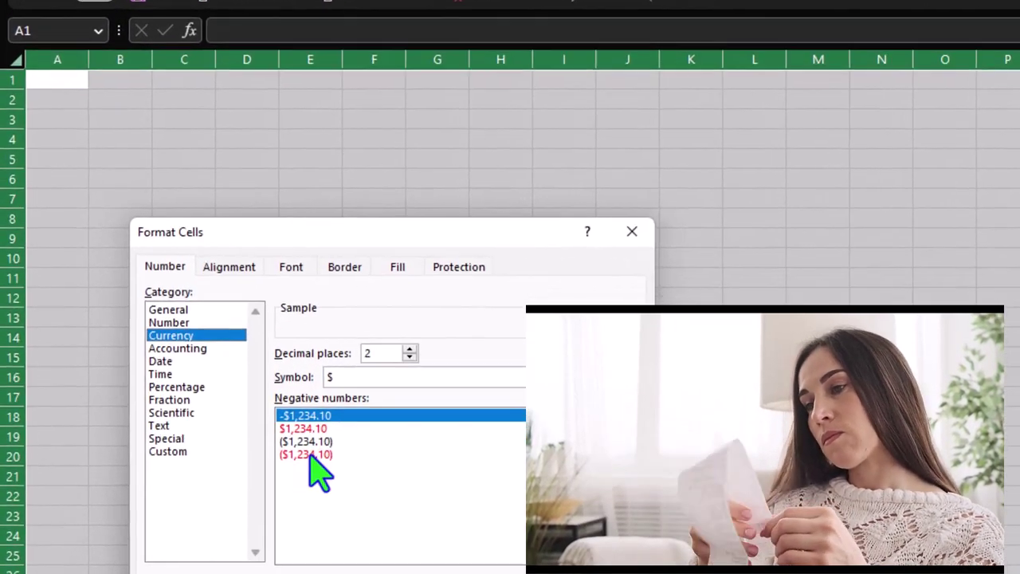
left_click(310, 455)
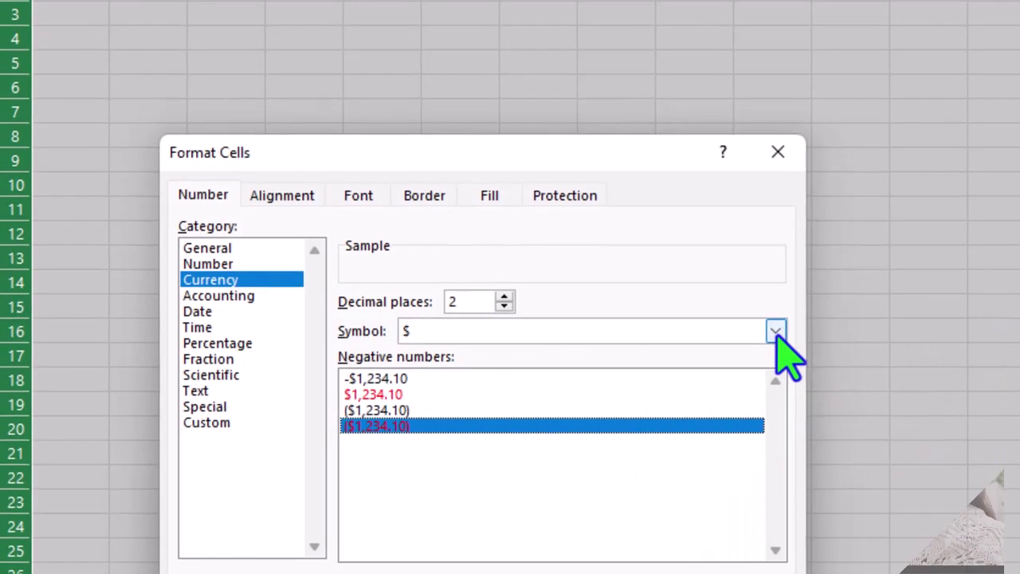
left_click(778, 331)
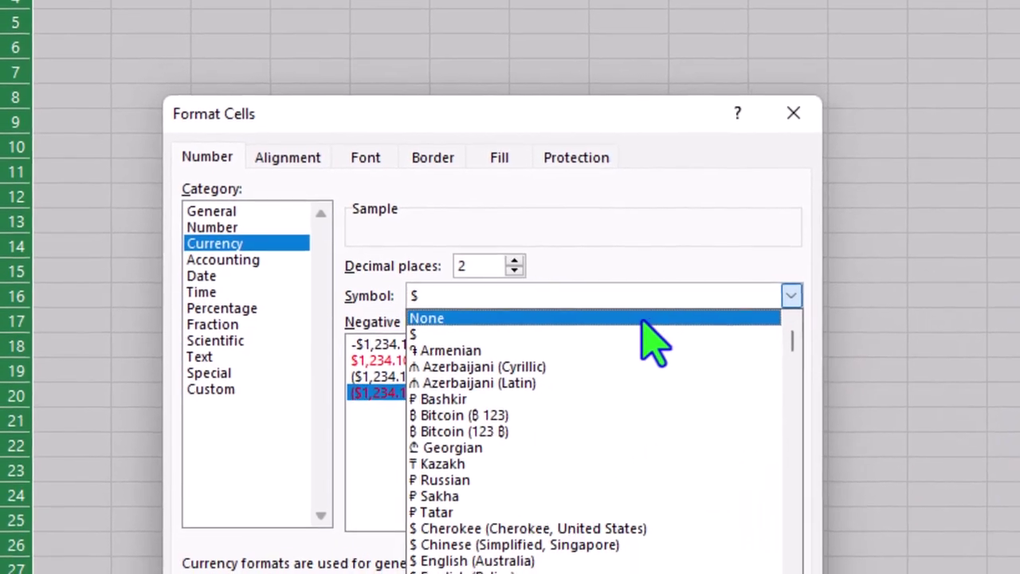
left_click(642, 319)
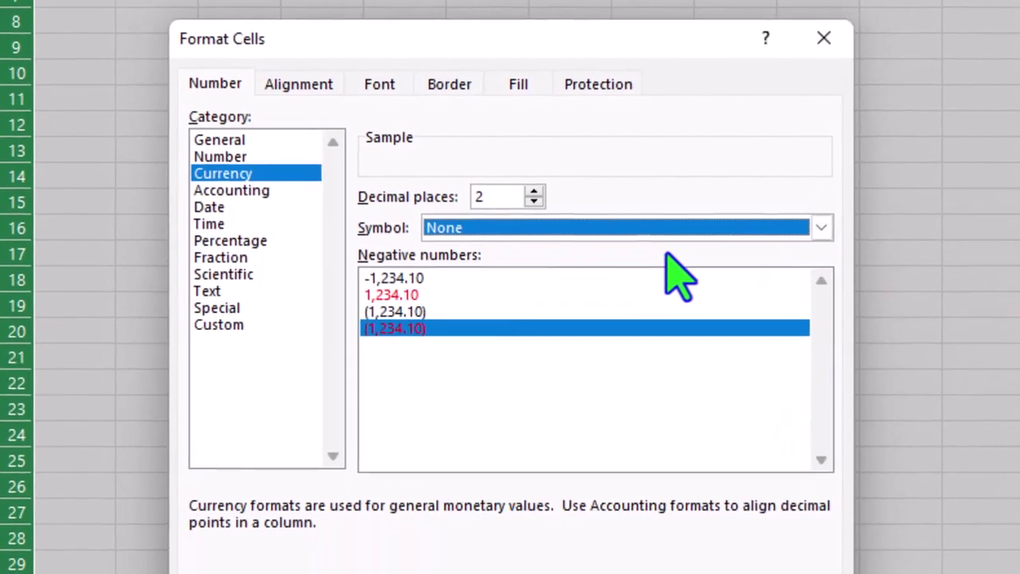
left_click(726, 567)
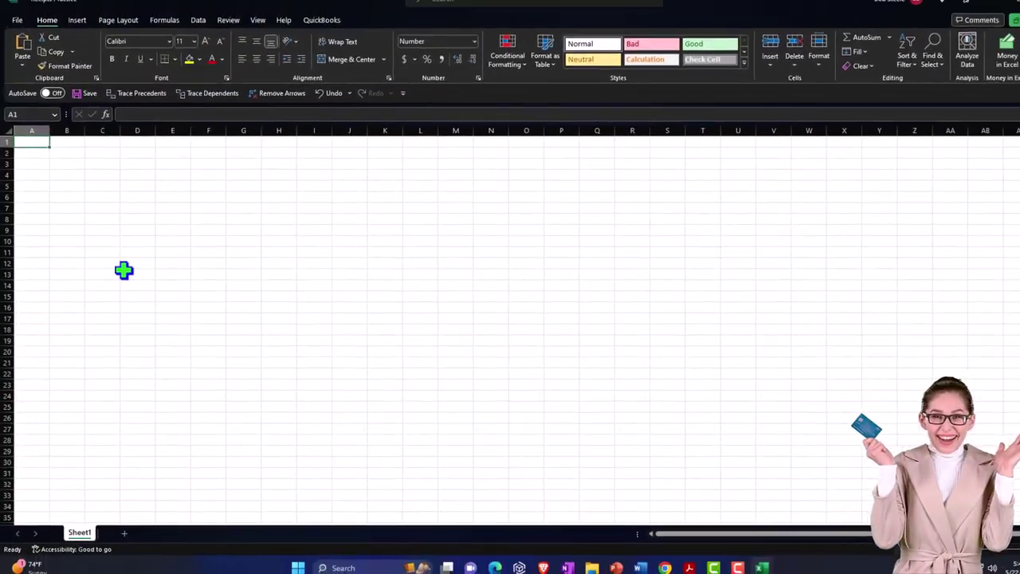
Step: Enter Office Depot in A1 and the Short Date 2/5/2024 in A2, widening column A
scroll(119, 274, "up", 7, "ctrl")
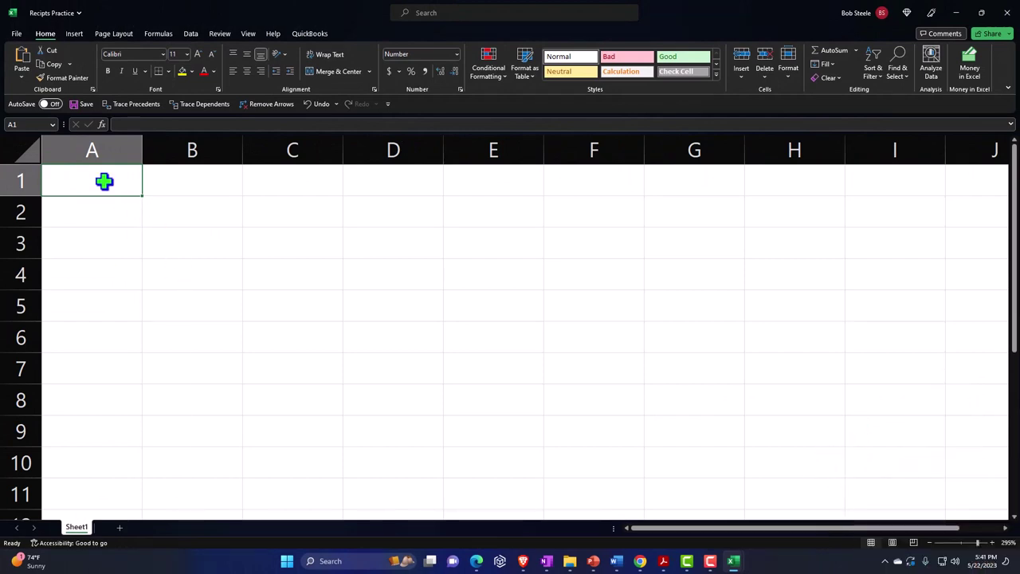
type("Office Depot")
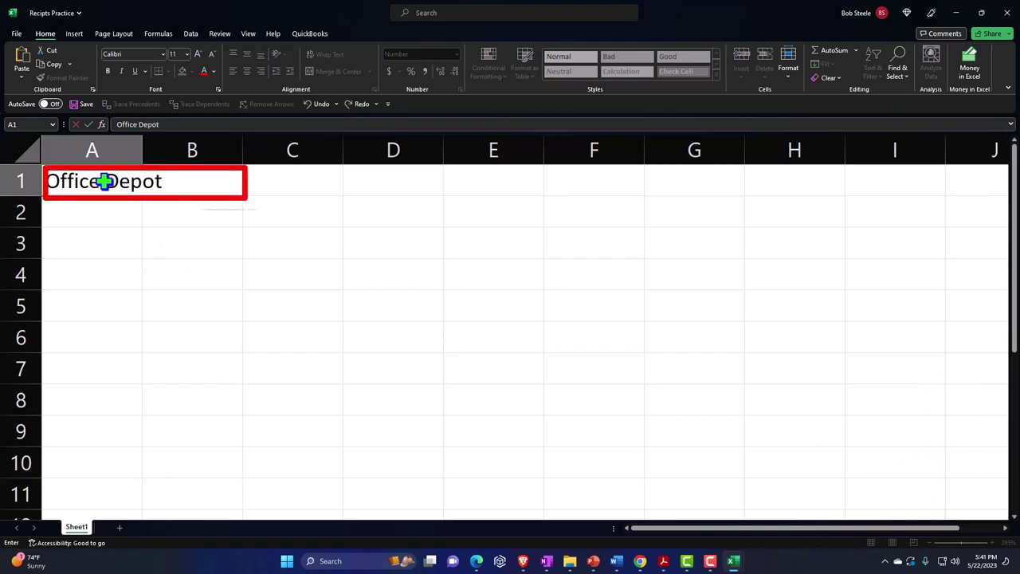
key("Return")
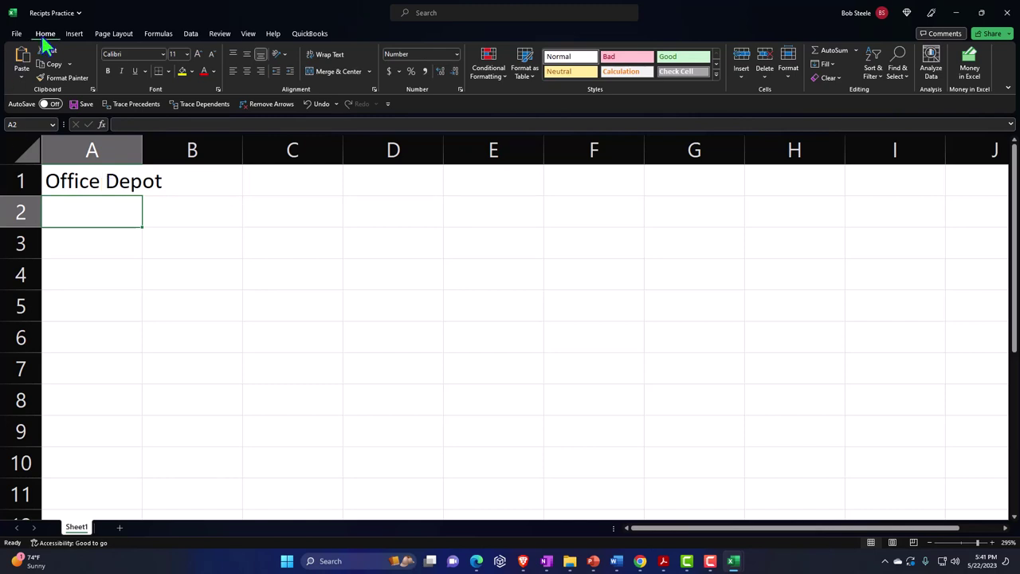
left_click(456, 54)
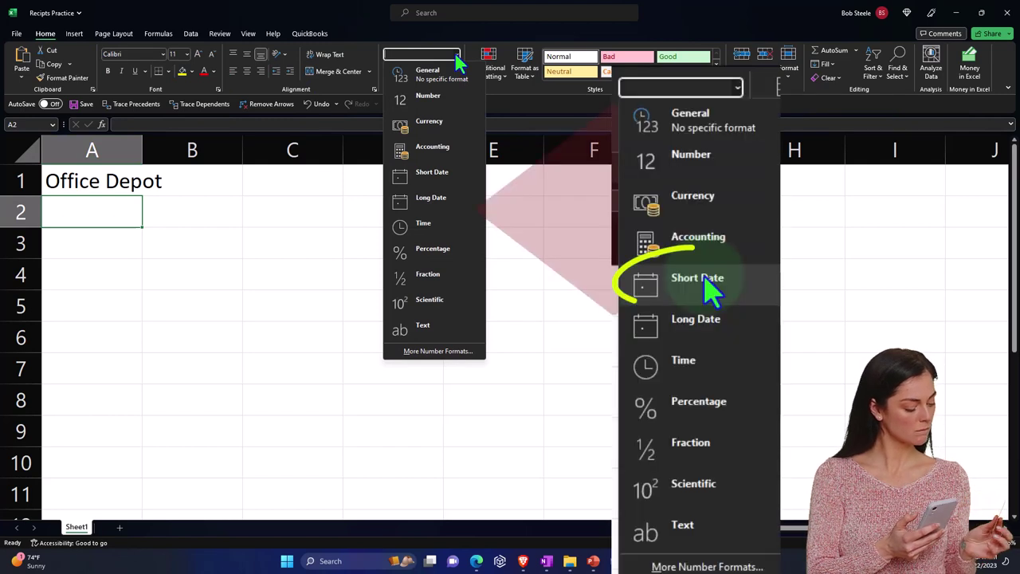
left_click(435, 172)
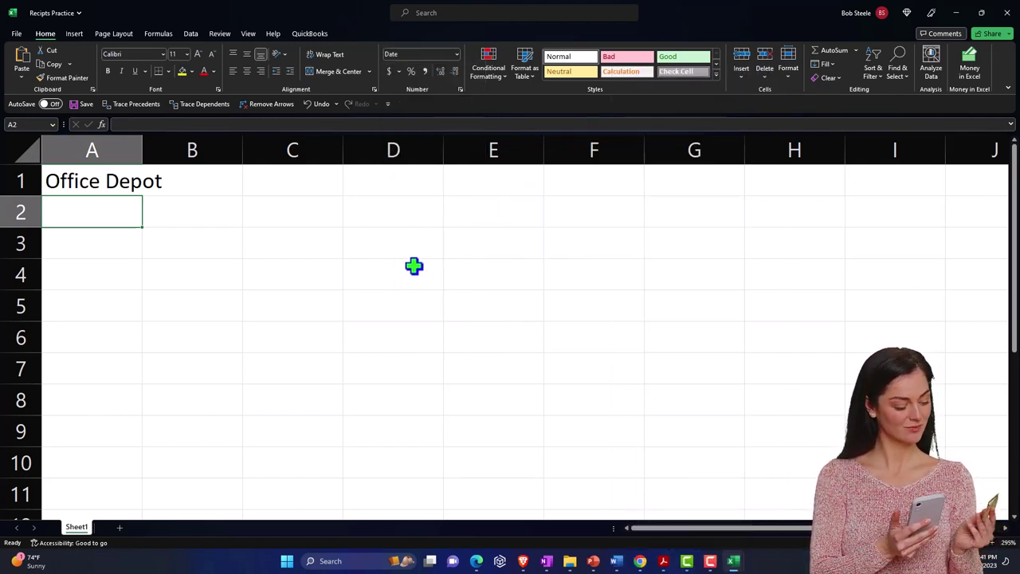
type("2/5/2024")
key("Return")
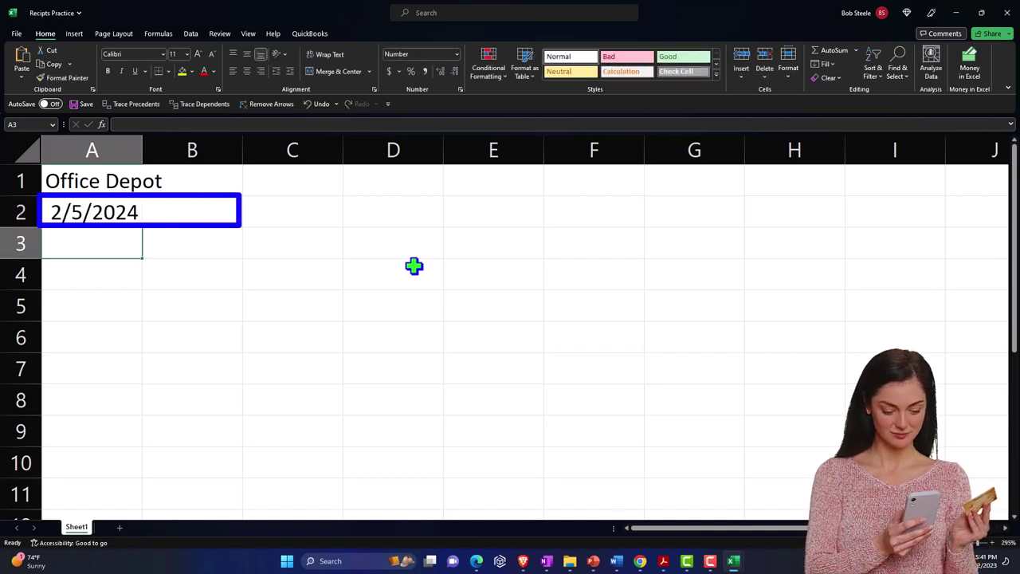
key("Return")
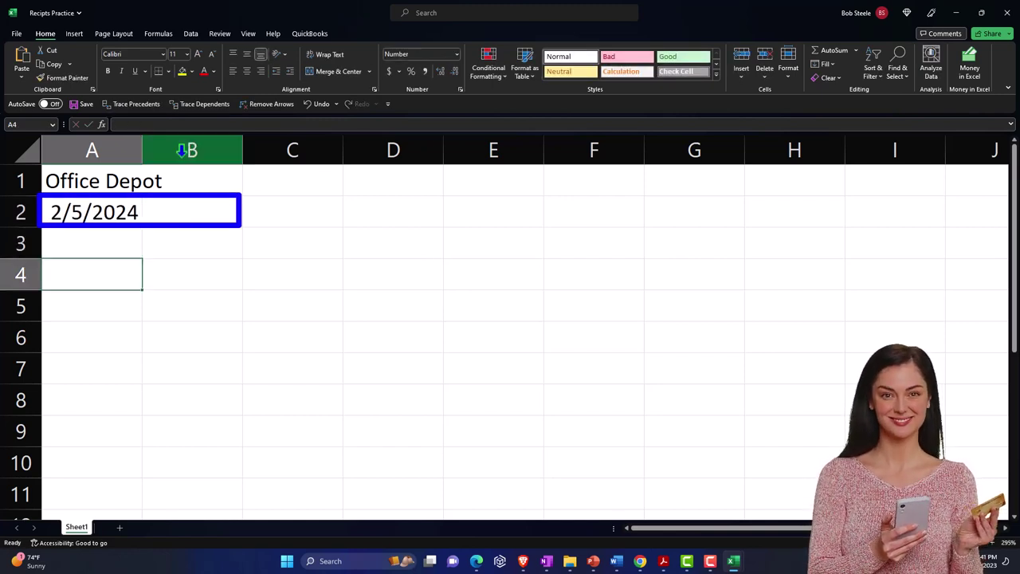
left_click_drag(144, 150, 189, 150)
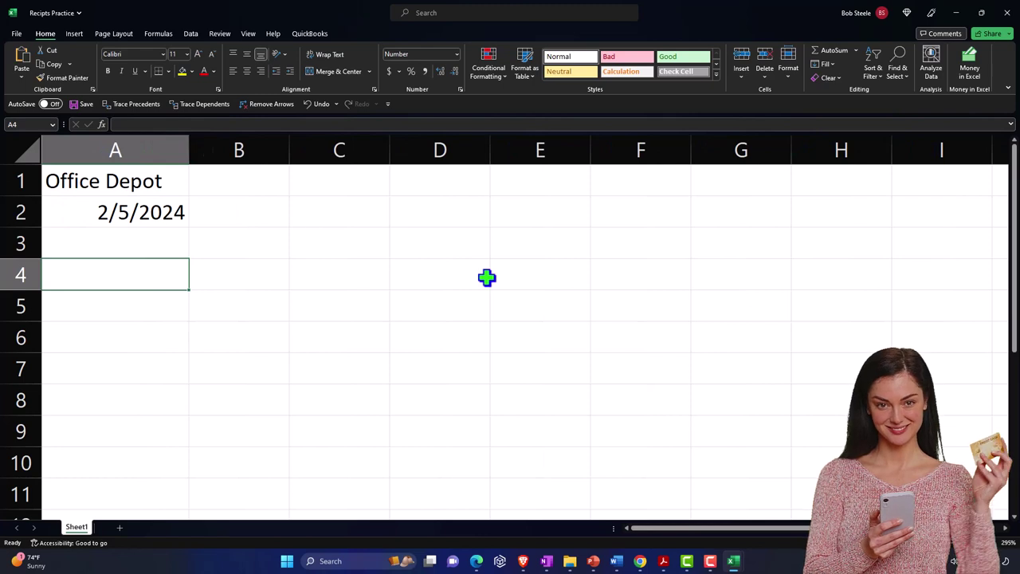
Step: List the items Paper 70.00, Postits 15.00 and Staples 10.99 in A4:B6
type("S")
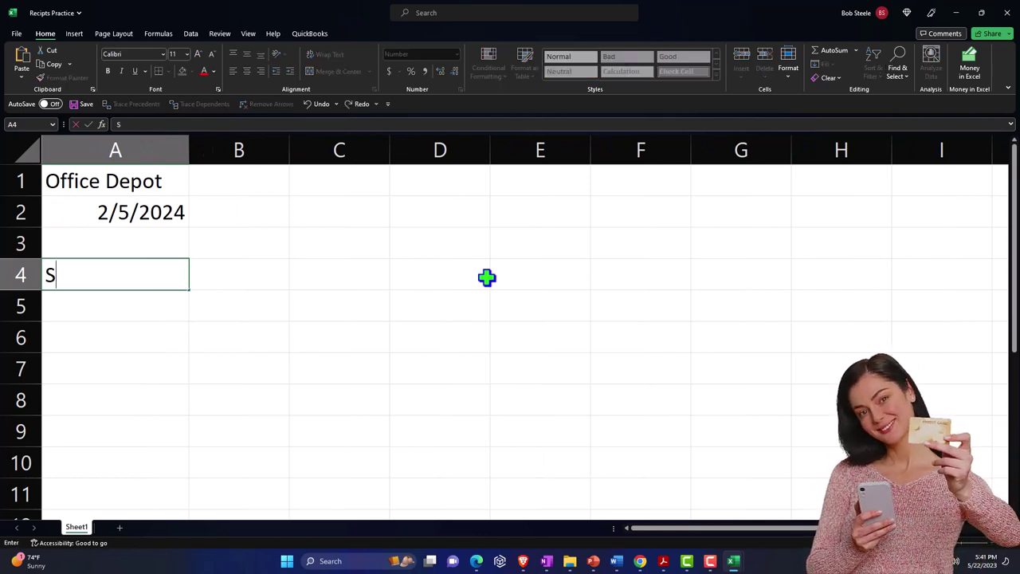
key("BackSpace")
type("Paper")
key("Tab")
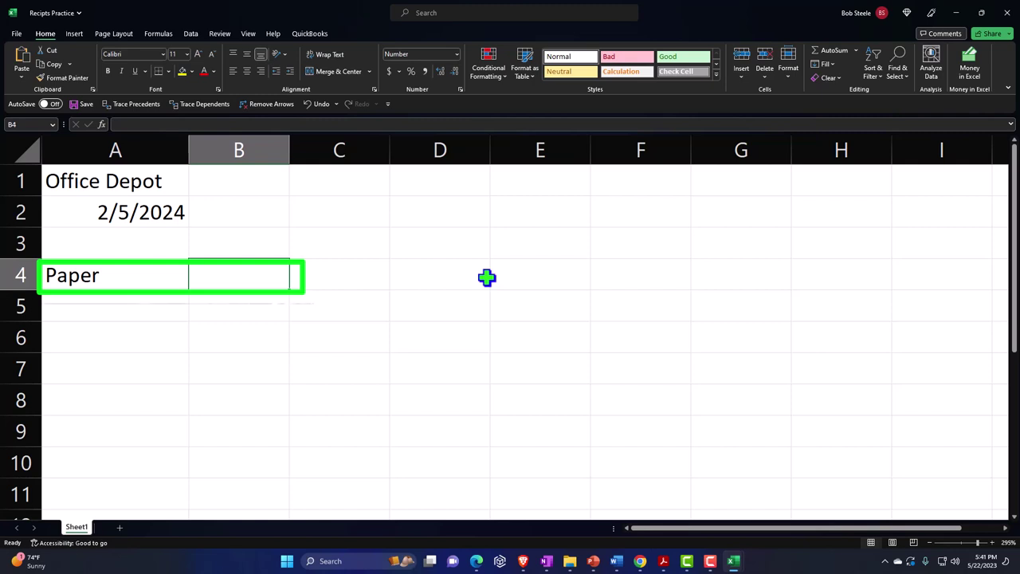
type("70")
key("Return")
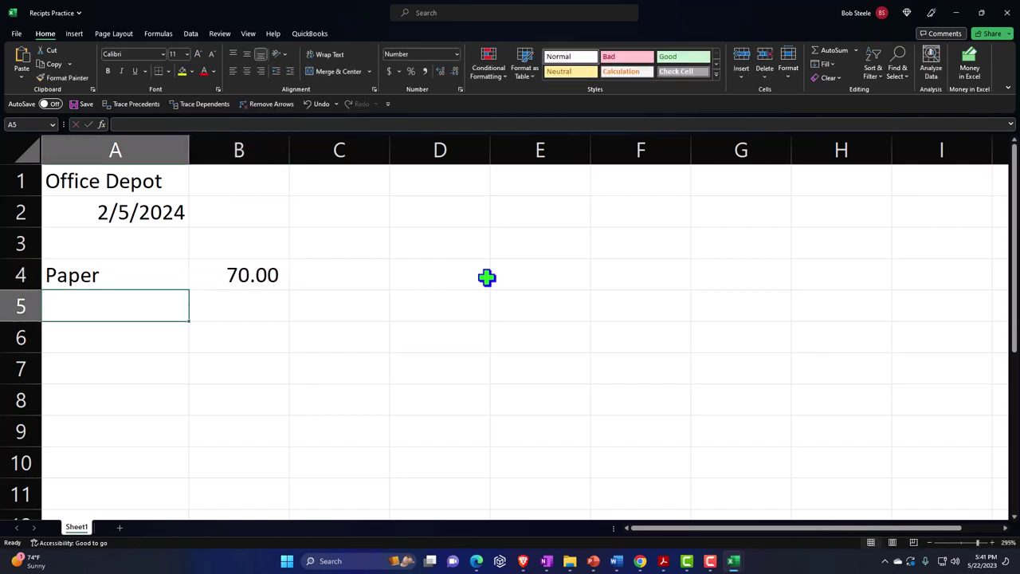
type("Postits")
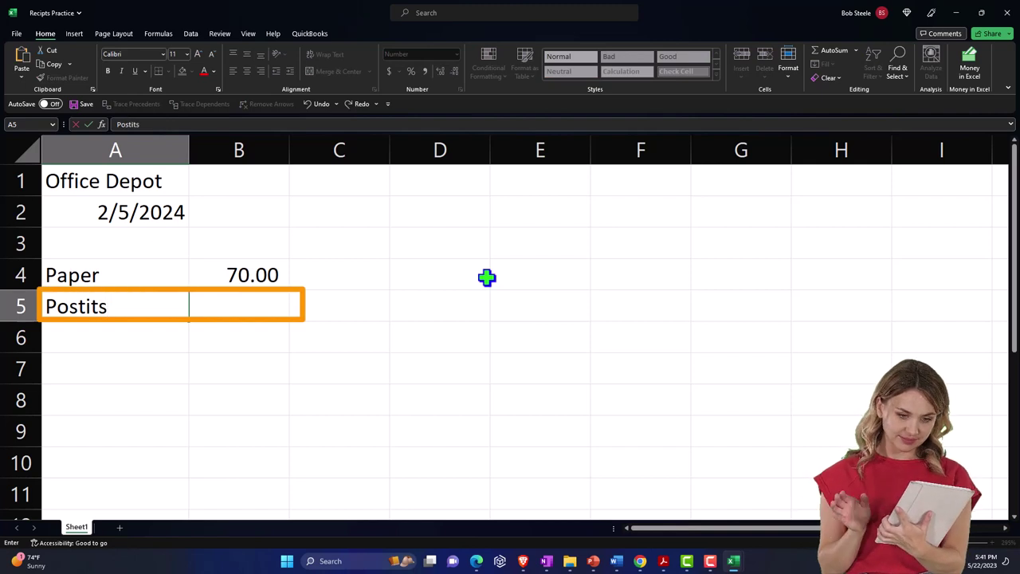
key("Tab")
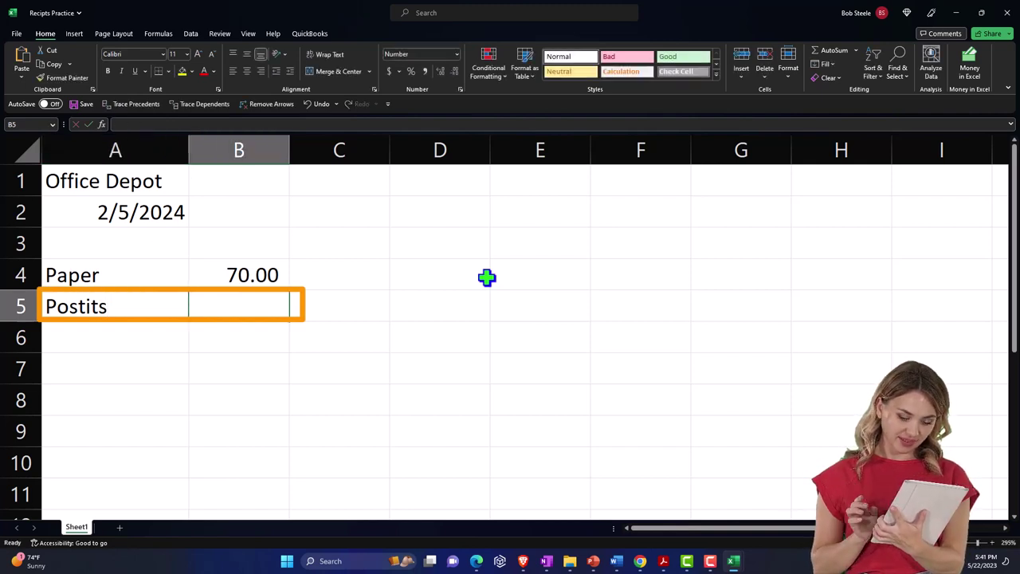
type("15")
key("Return")
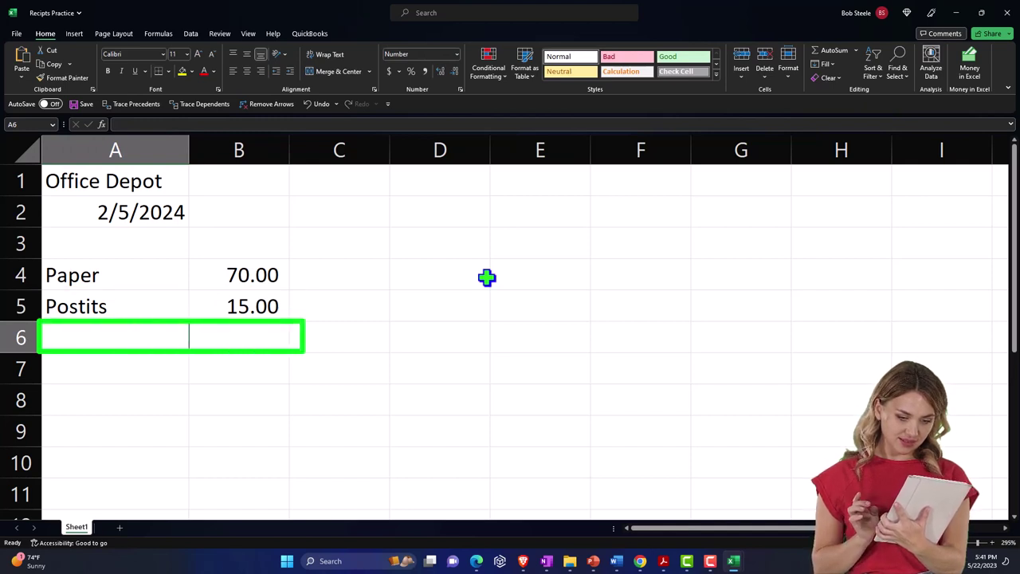
type("S")
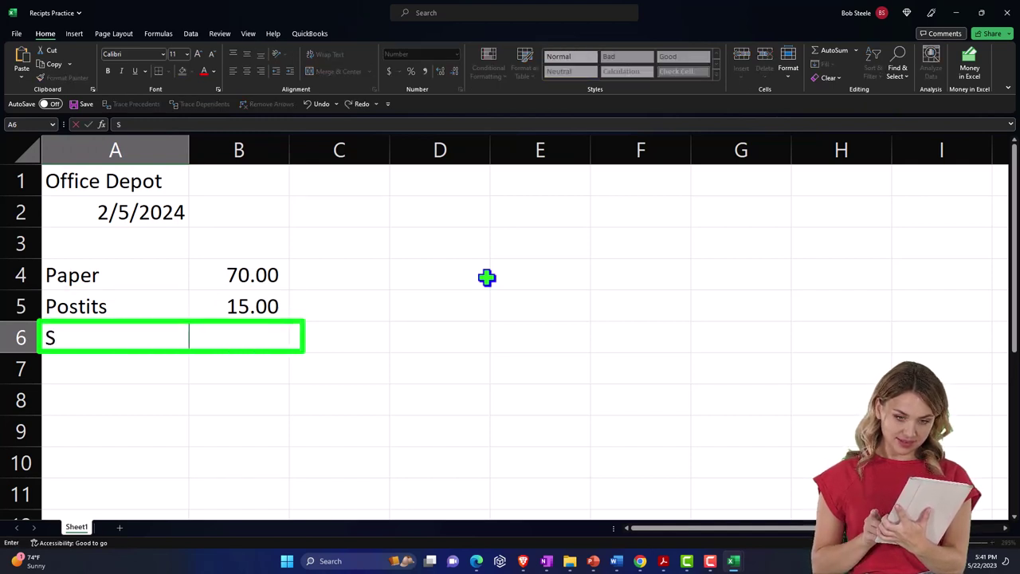
type("taples")
key("Tab")
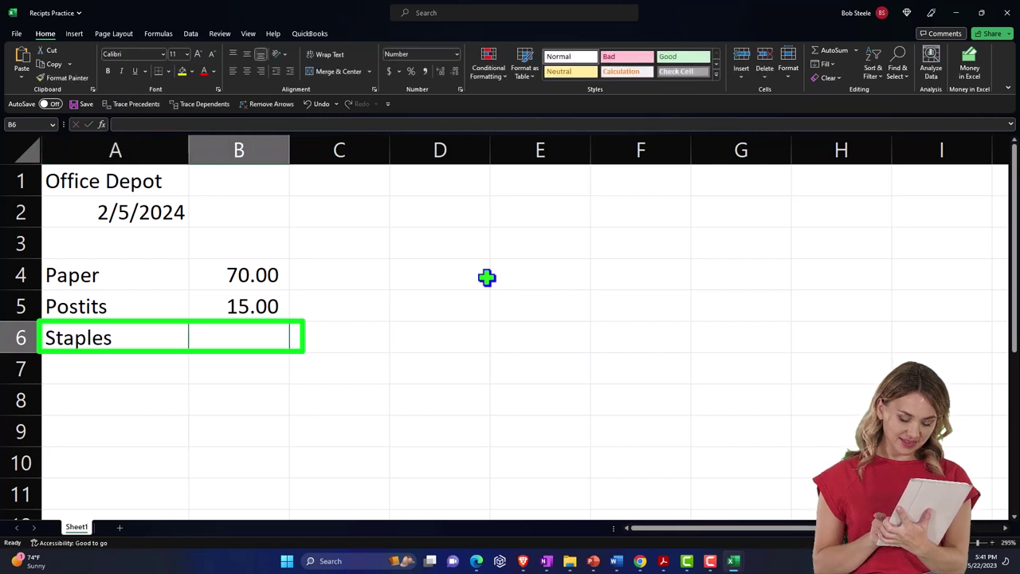
type("10")
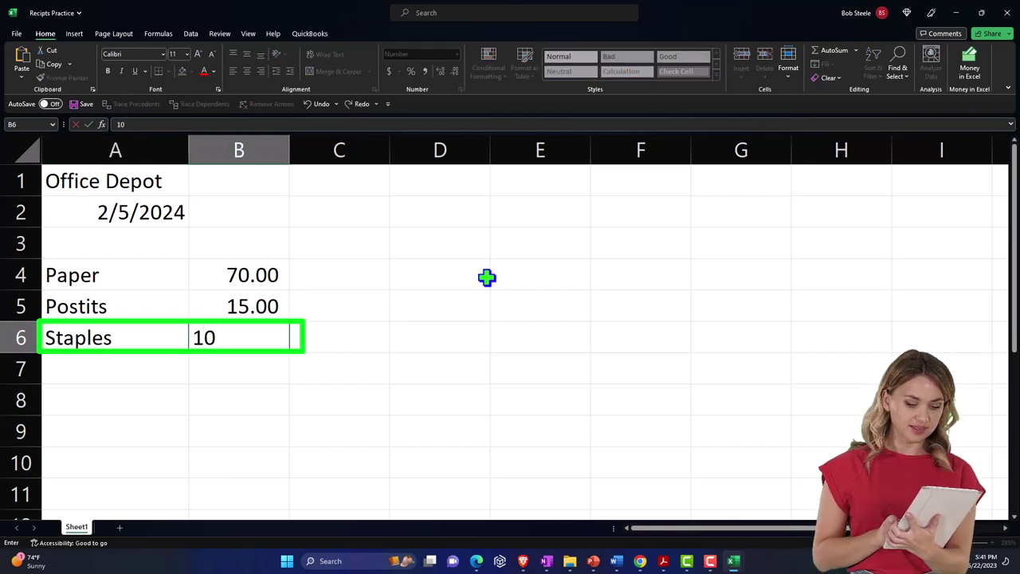
key("Return")
key("Up")
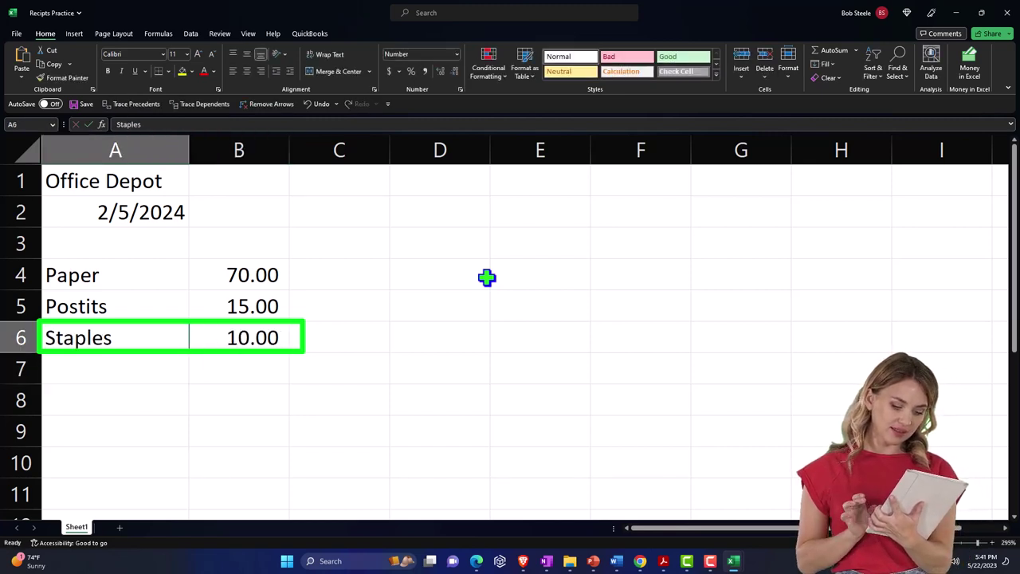
key("Right")
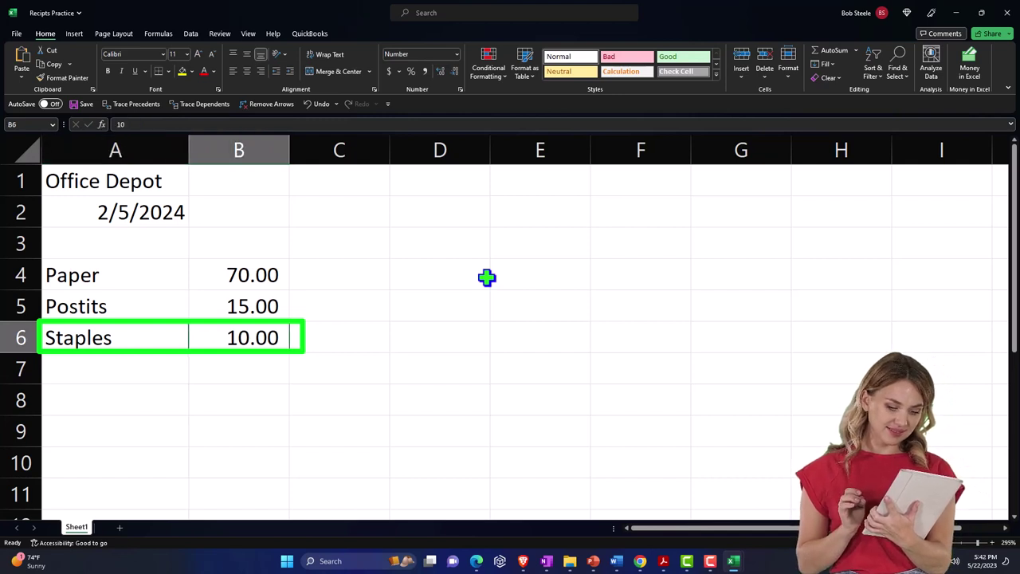
type("10.76")
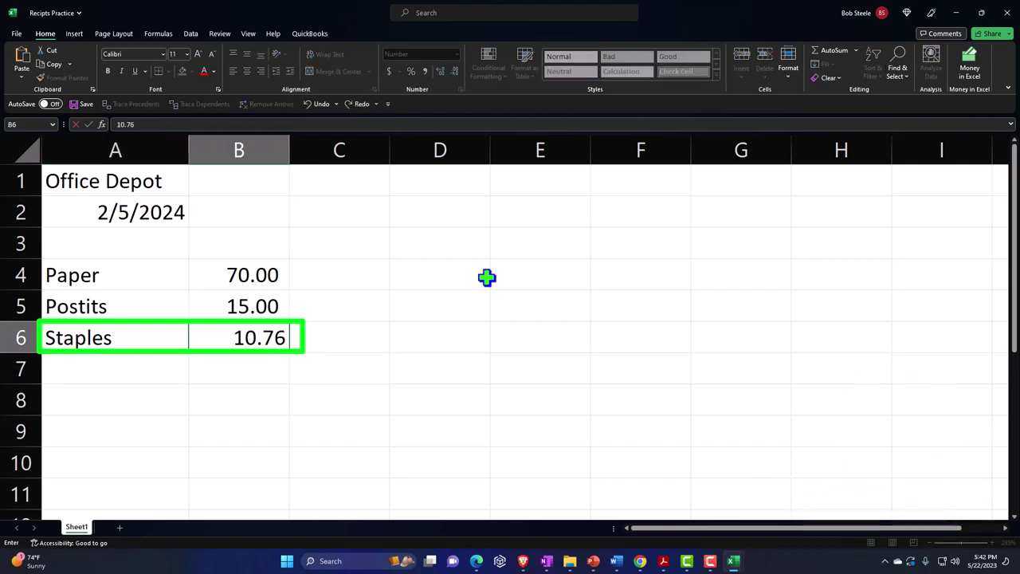
key("Return")
key("Left")
key("Up")
key("Right")
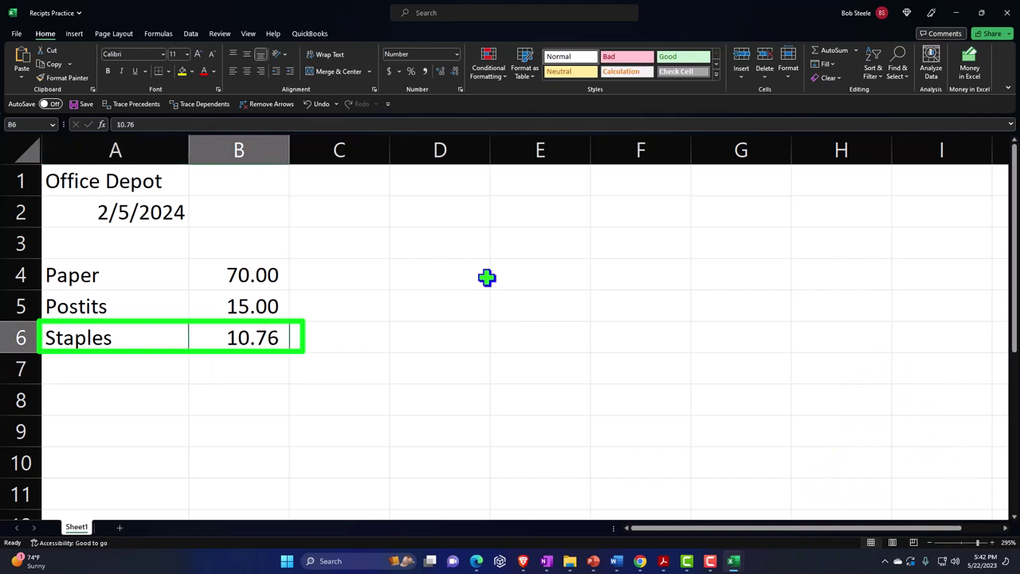
type("10.99")
key("Return")
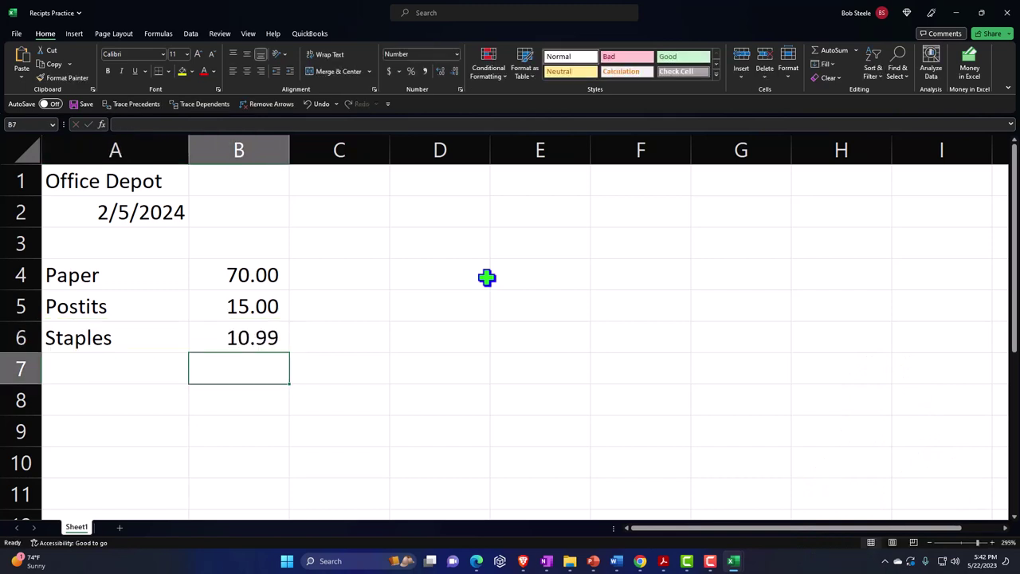
key("Left")
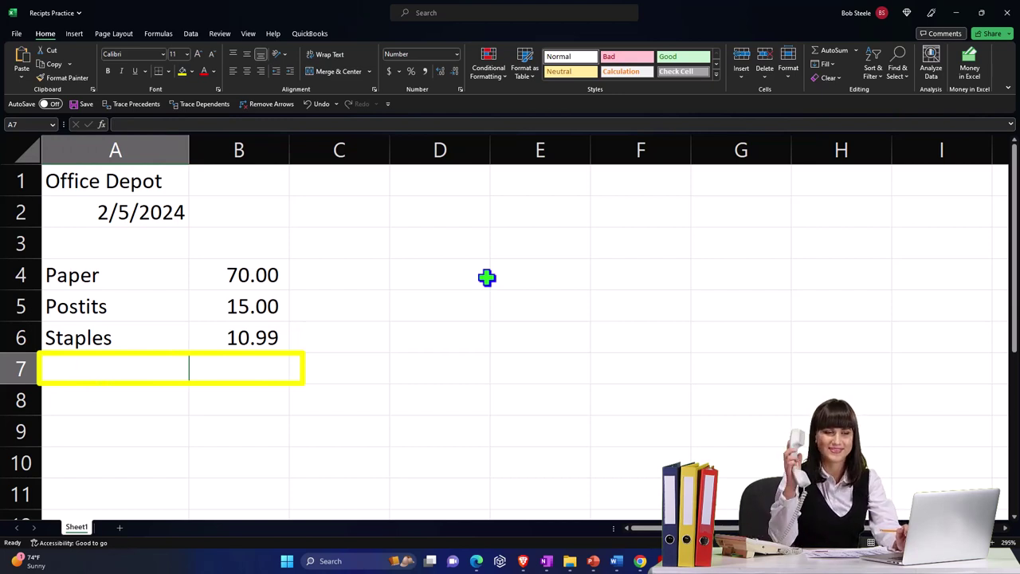
Step: Add a Subtotal row summing B4:B6 (95.99) and underline the Staples amount
type("Su")
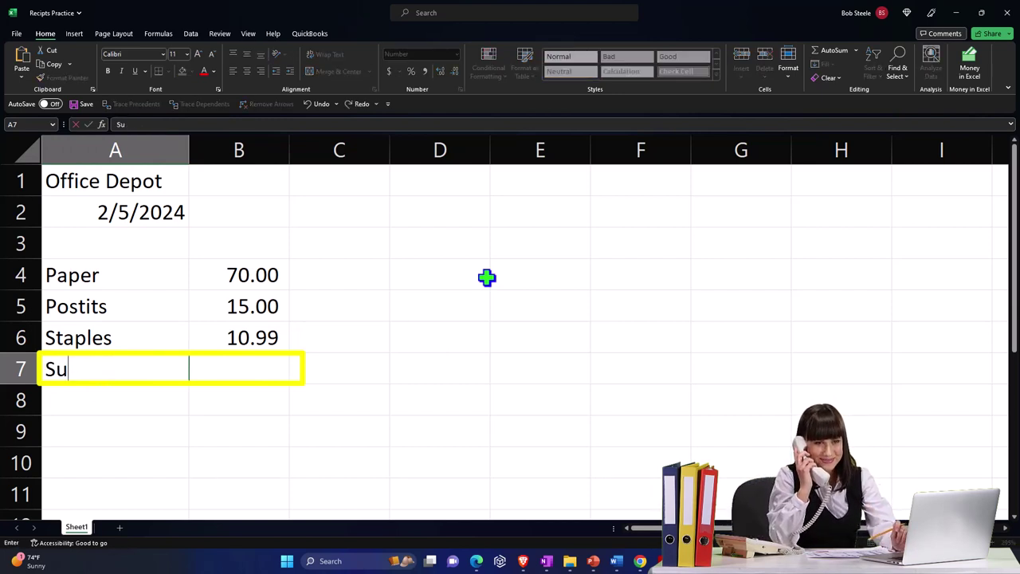
type("btotal")
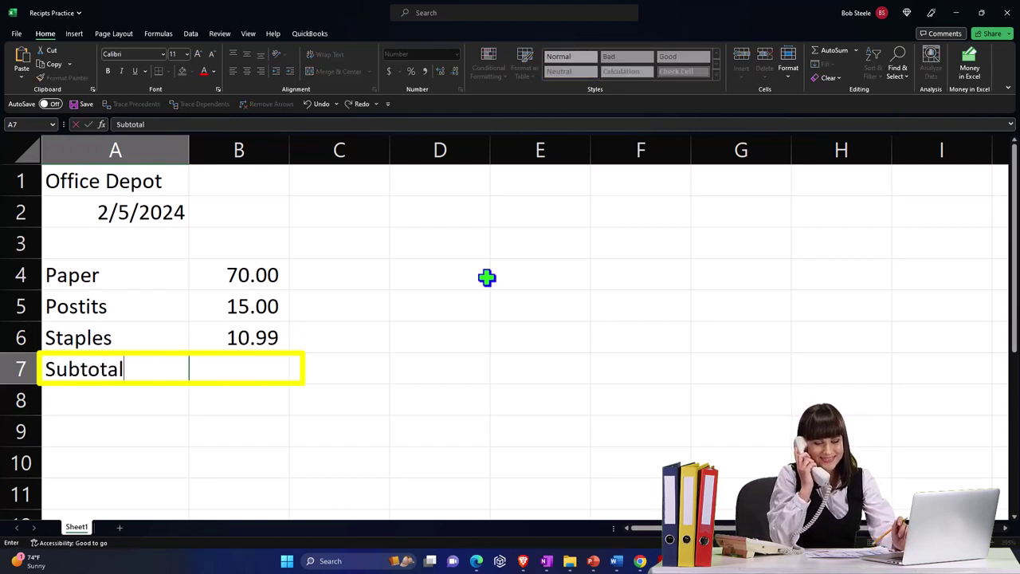
key("Tab")
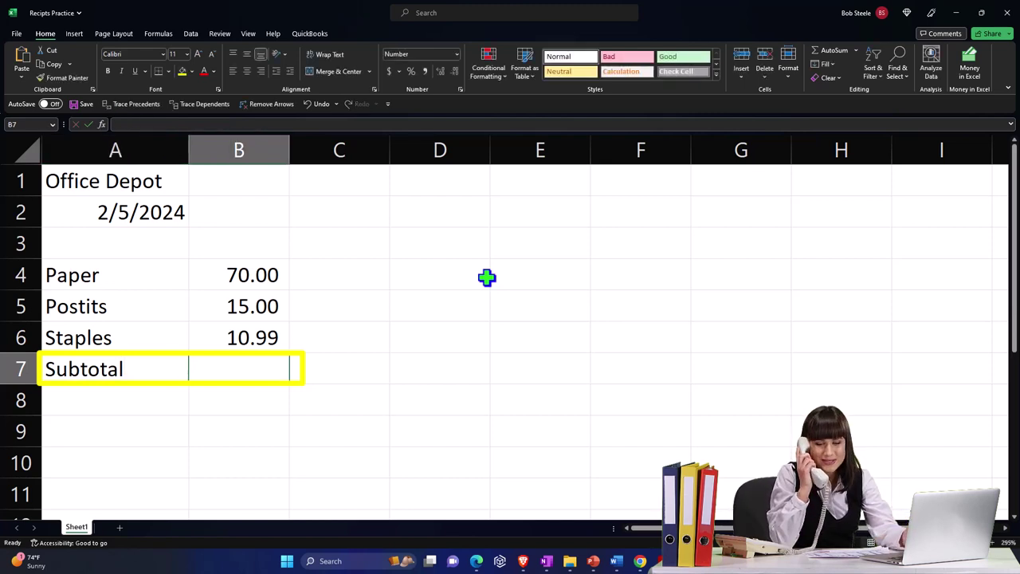
type("=sum(")
key("Up")
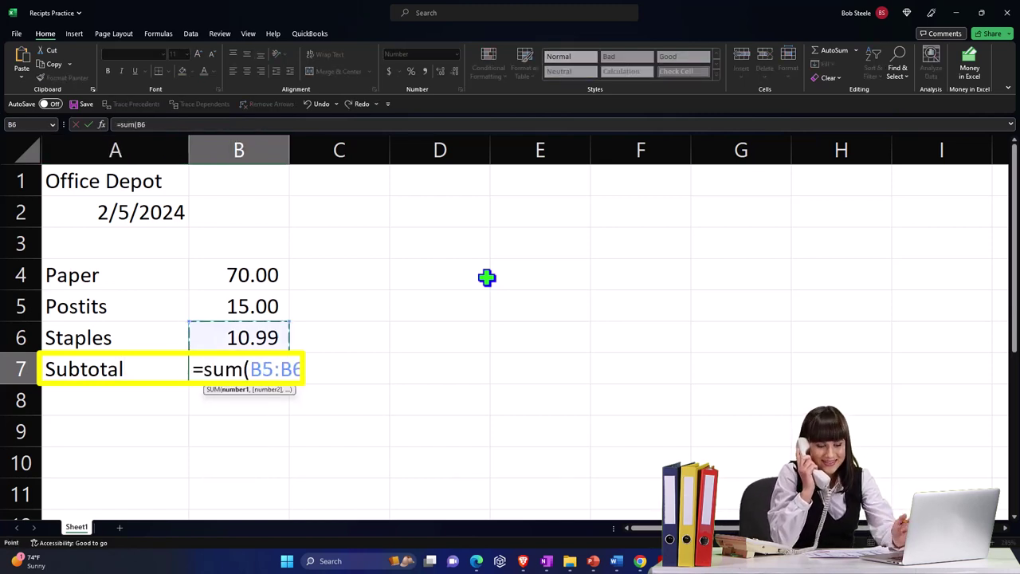
key("shift+Up")
key("Return")
key("Up")
key("Up")
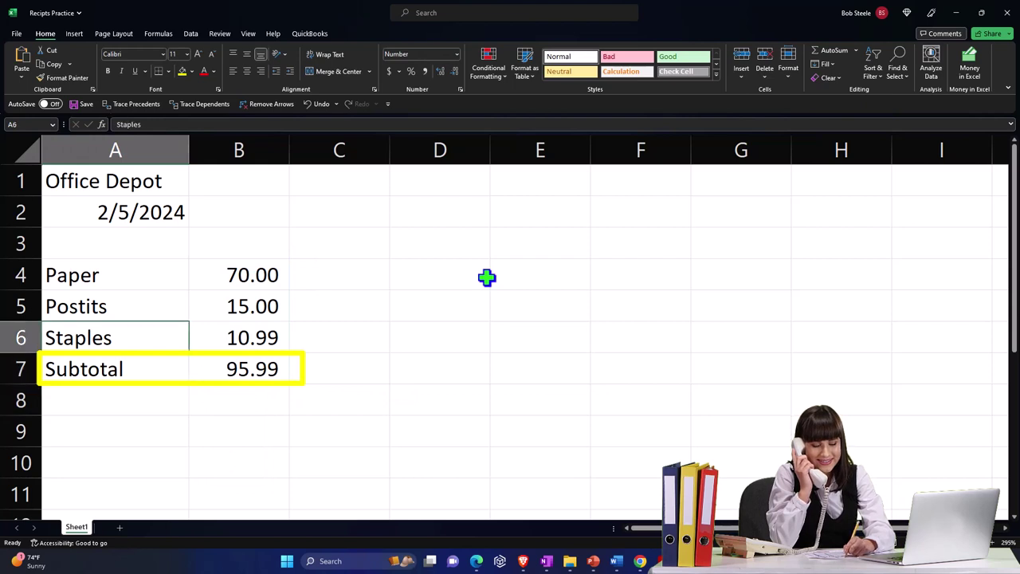
key("Right")
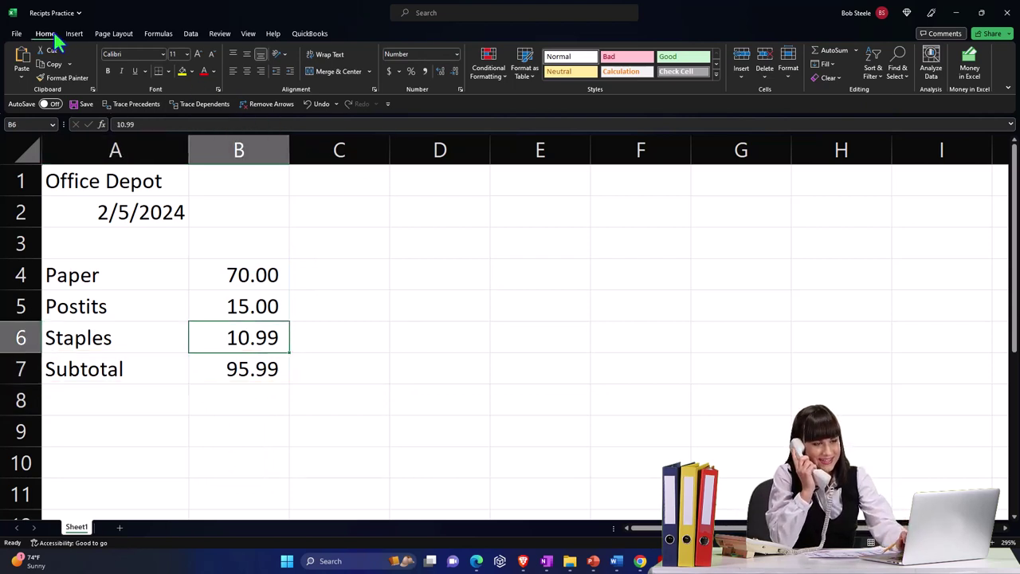
left_click(134, 71)
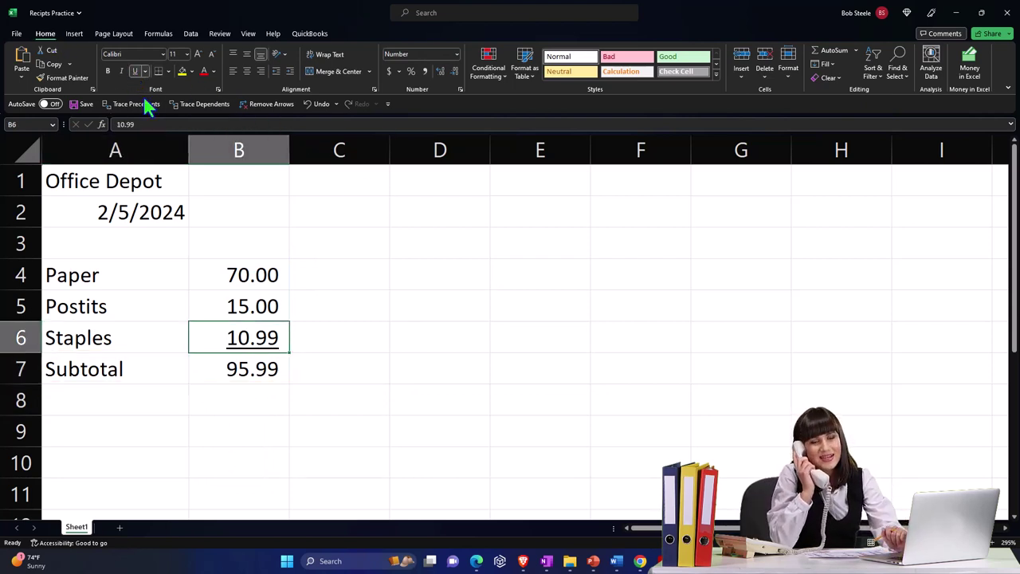
Step: Add a Sales tax line in row 8 with =B7*.05, giving 4.80
left_click(145, 394)
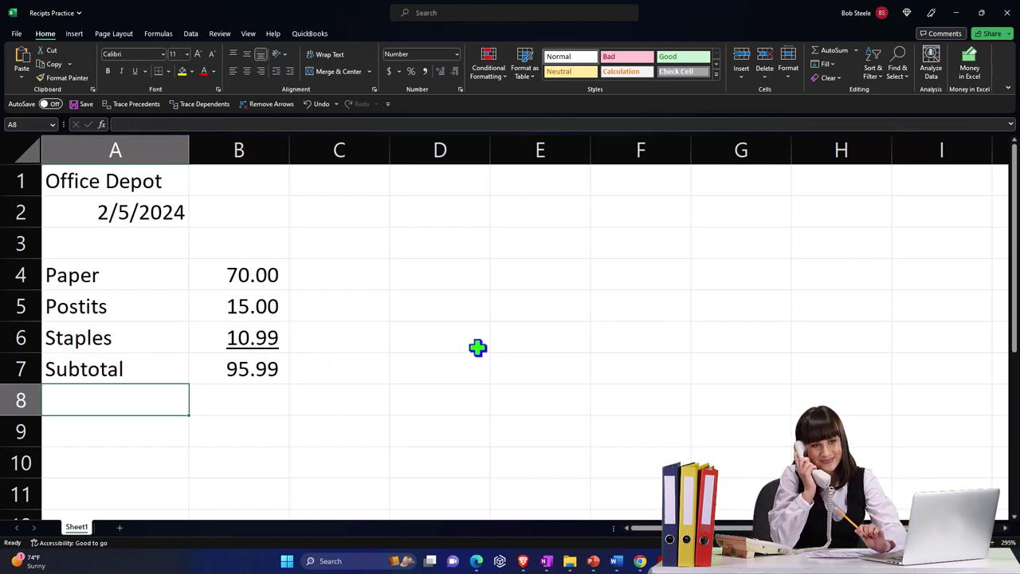
type("Sales tax")
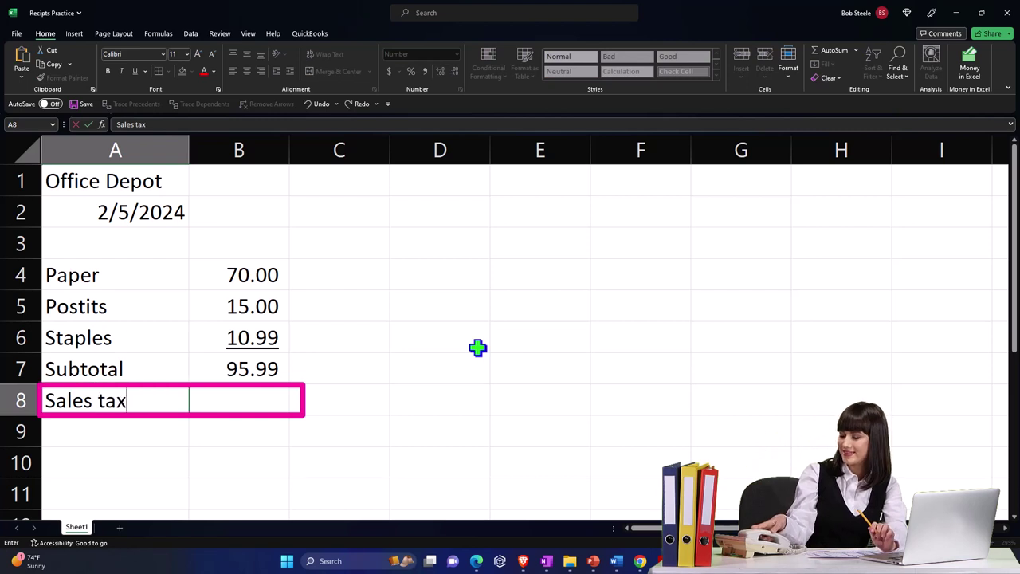
key("Tab")
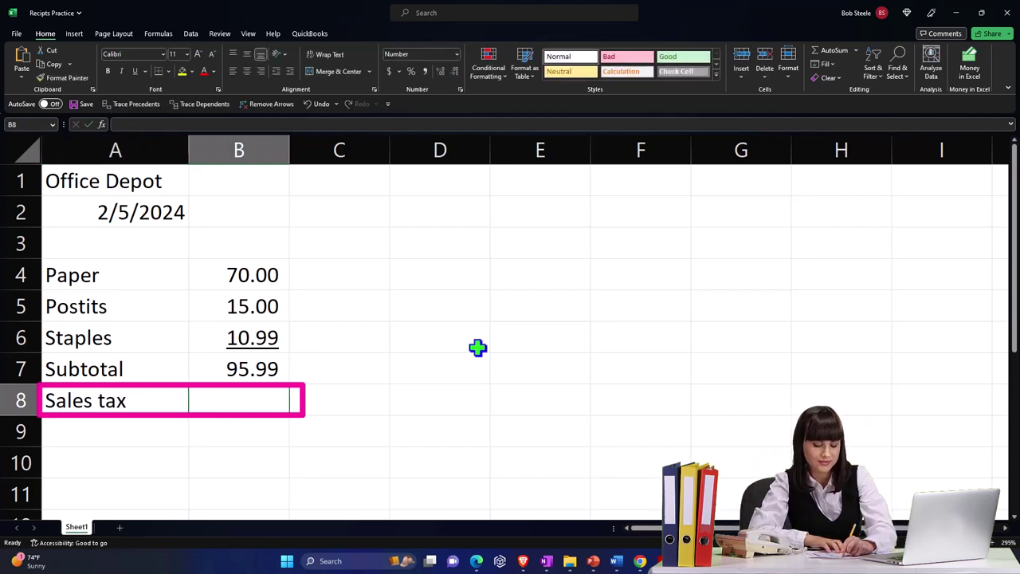
type("=")
key("Up")
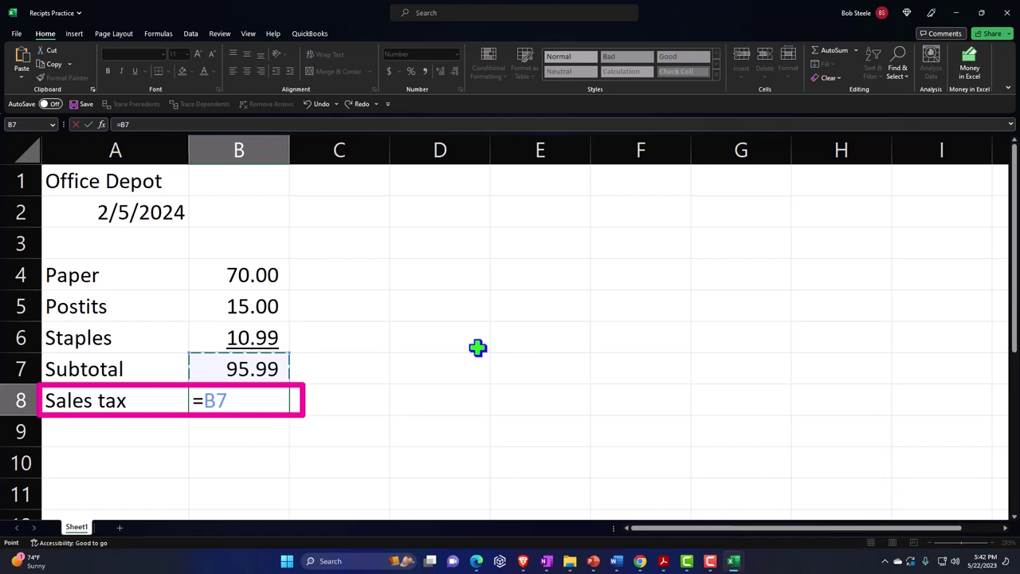
type("*.05")
key("Return")
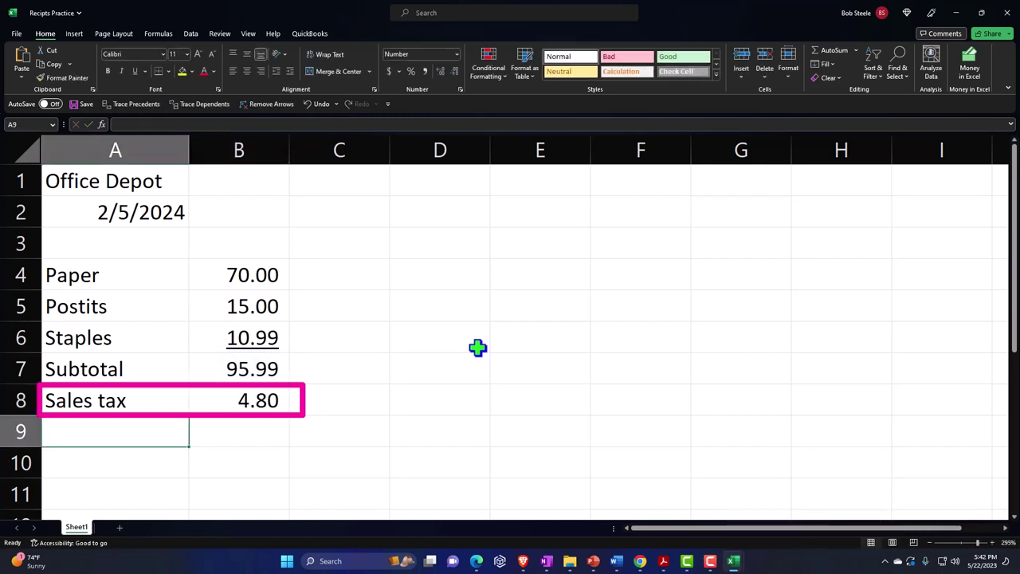
key("Up")
key("Right")
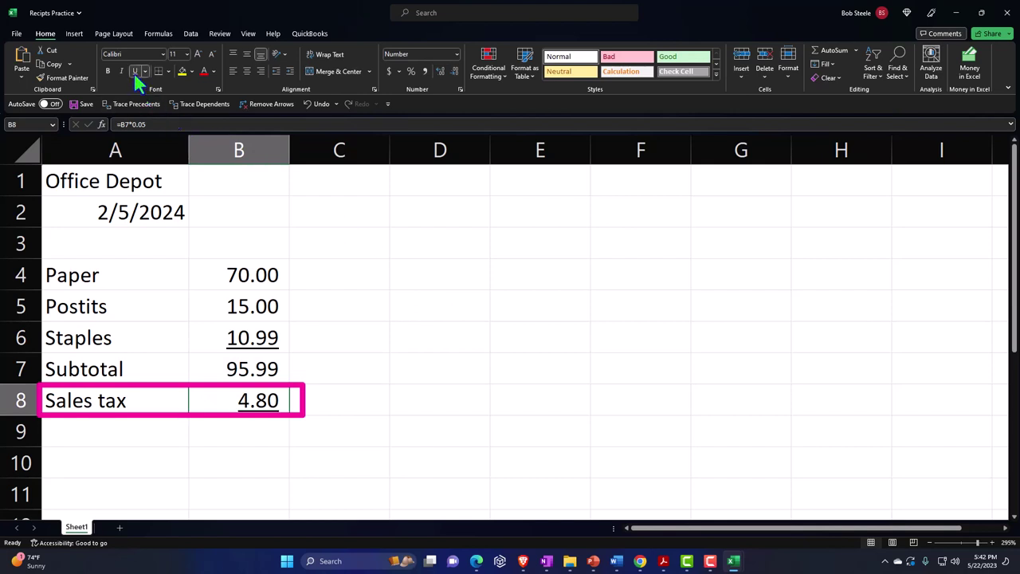
key("Down")
key("Left")
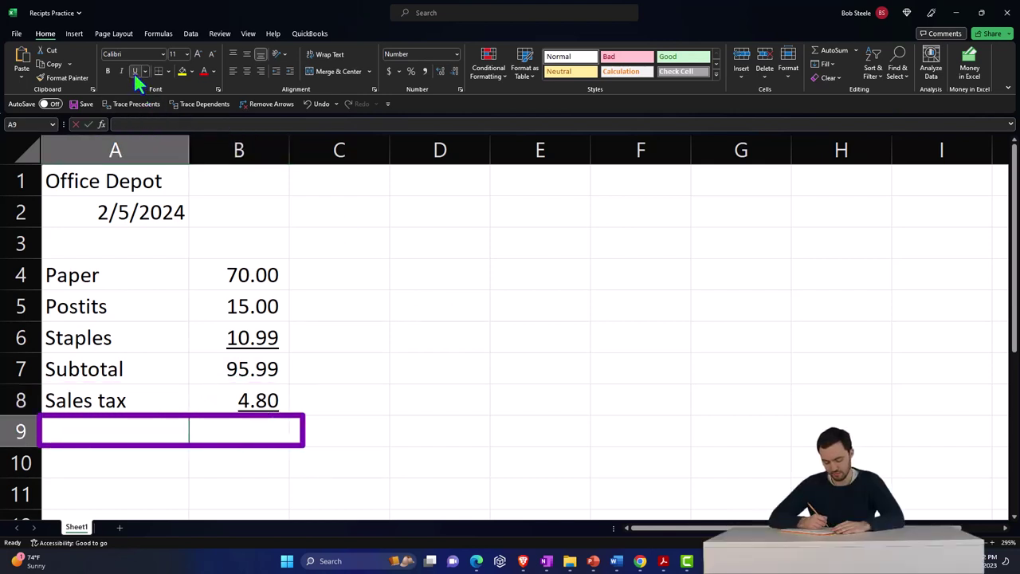
Step: Add a Total row in row 9 with =SUM(B7:B8), giving 100.79
type("Total")
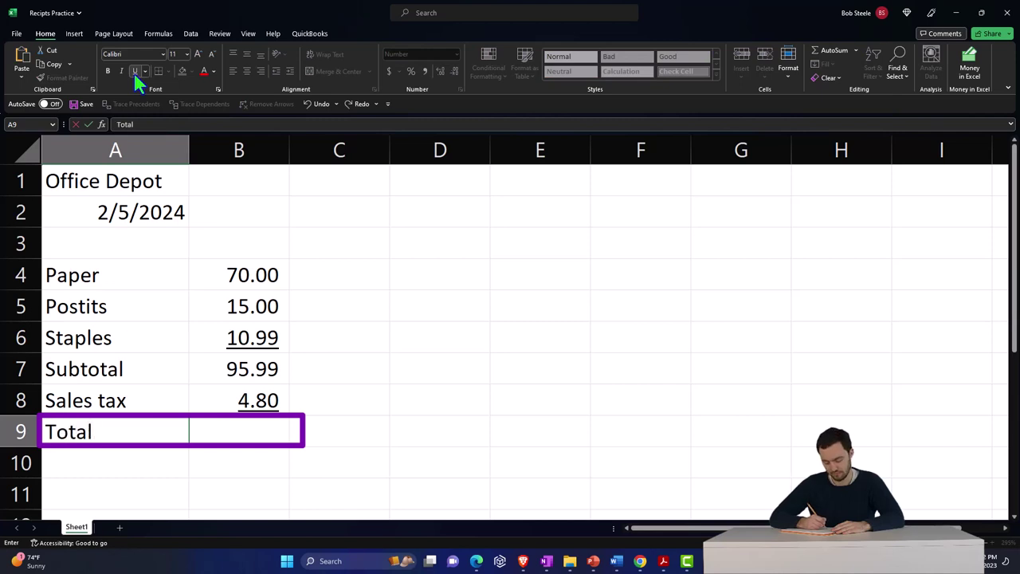
key("Tab")
type("=sum(")
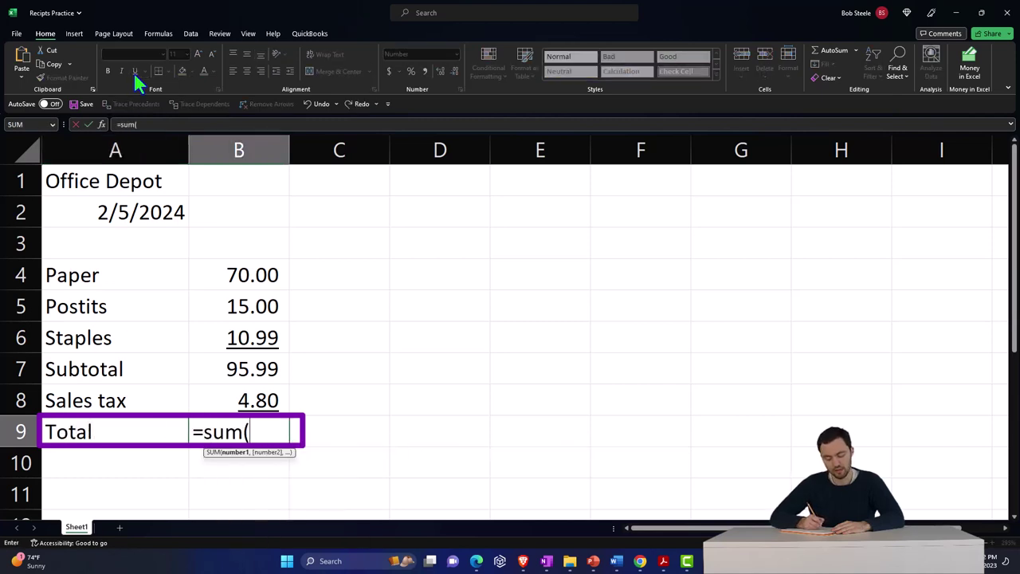
key("Up")
key("shift+Up")
key("Return")
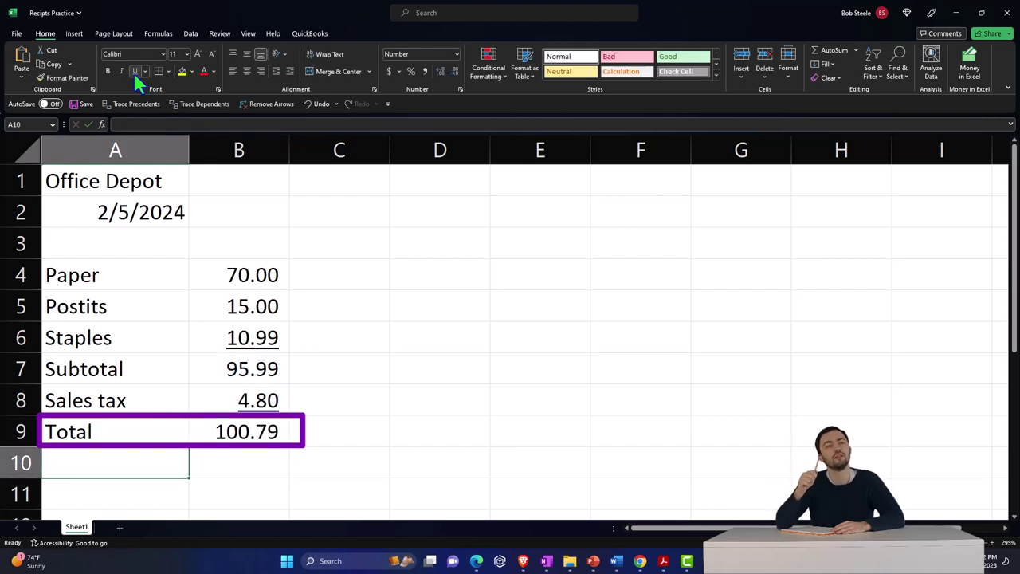
Step: Enter Paid 100.79 in row 10 and underline the amount
type("Paid")
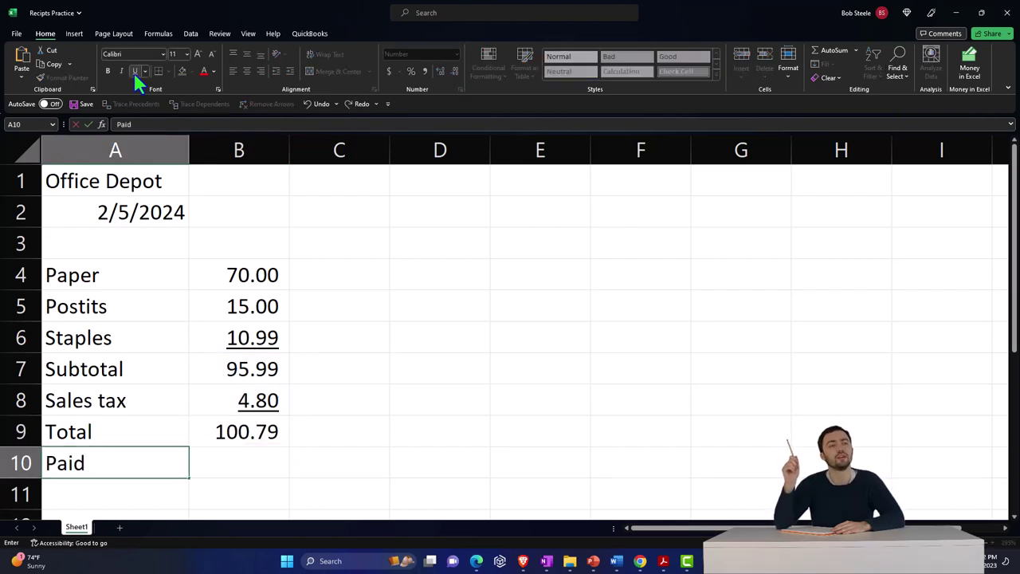
key("Tab")
type("1")
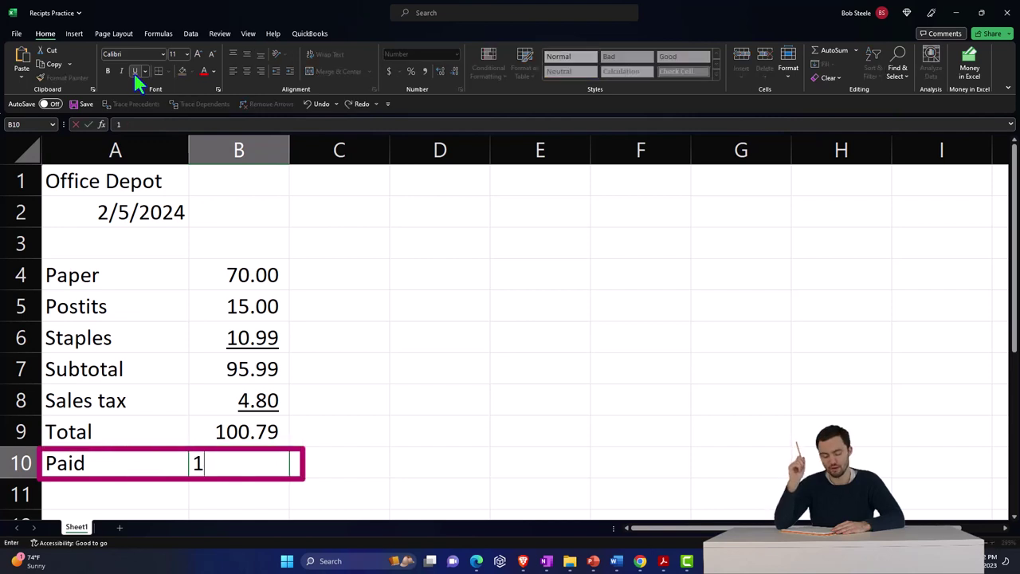
type("00.79")
key("Return")
key("Up")
key("Right")
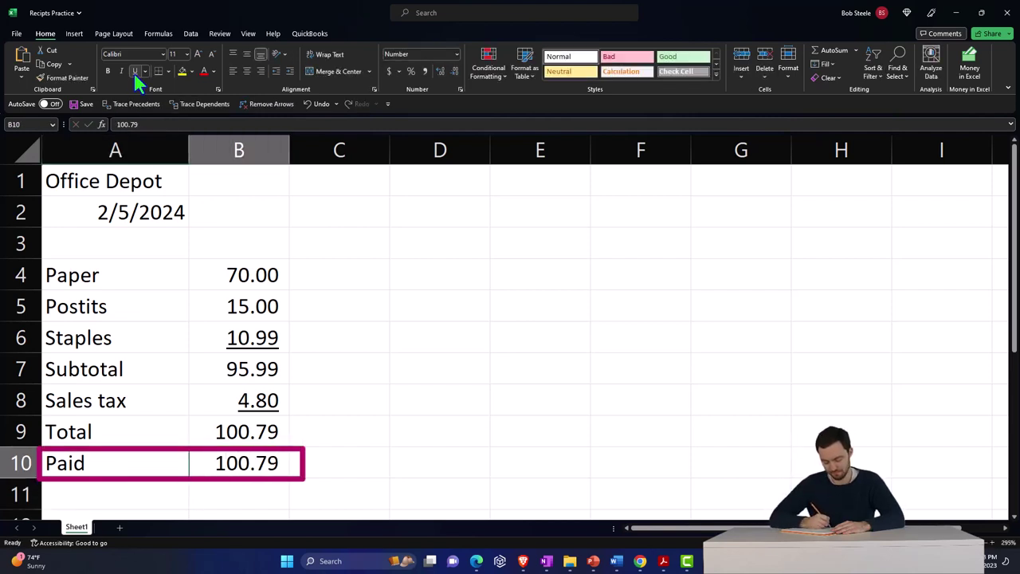
left_click(134, 70)
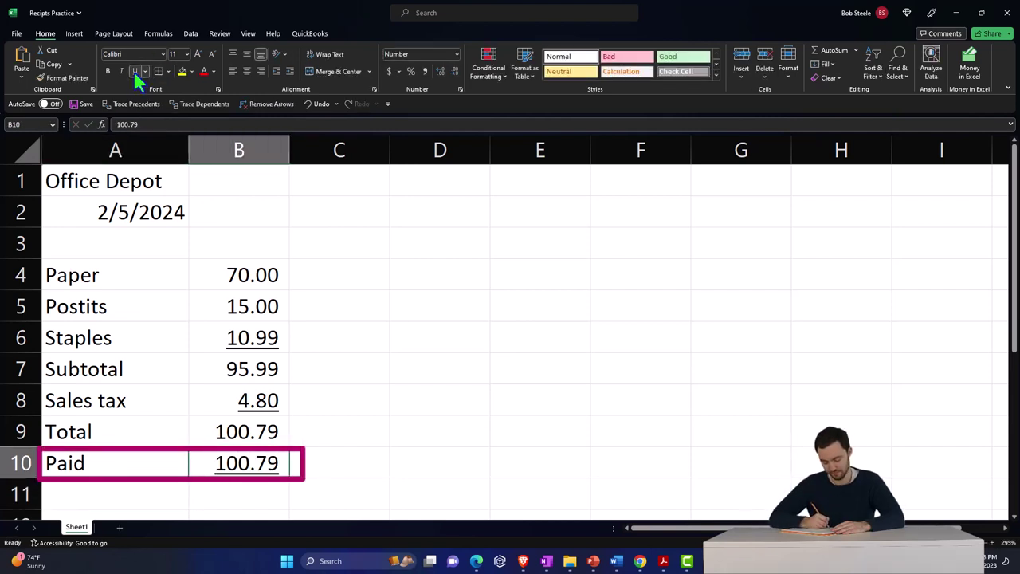
key("Return")
key("Left")
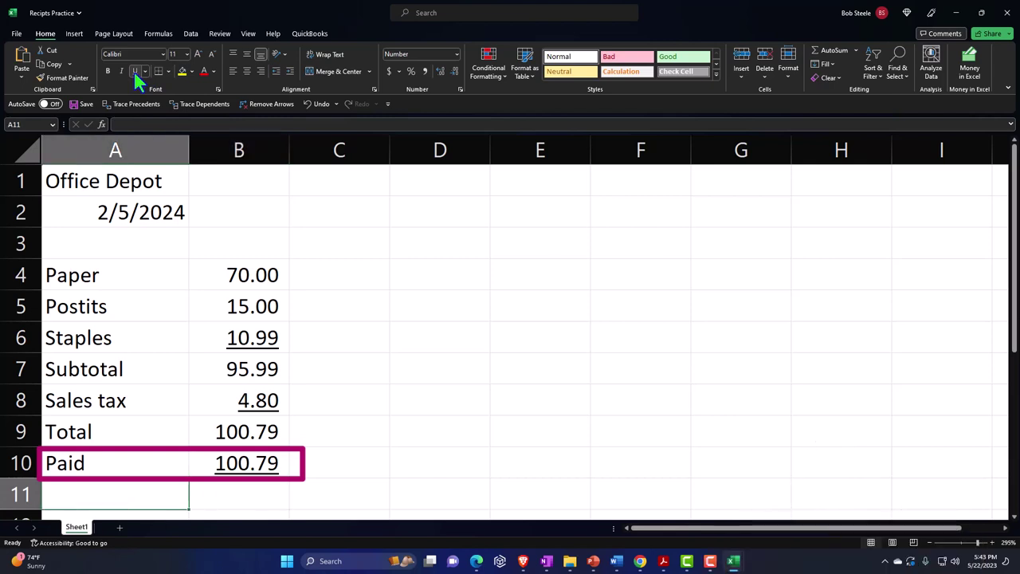
Step: Add a Change row computing =B9-B10, which shows (0.00)
type("Change")
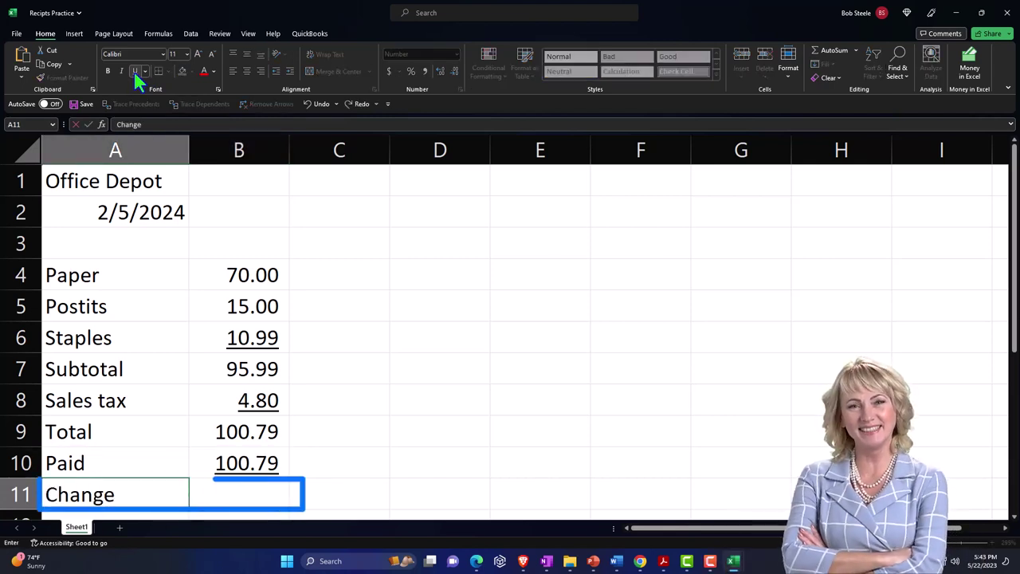
key("Tab")
type("=")
key("Up")
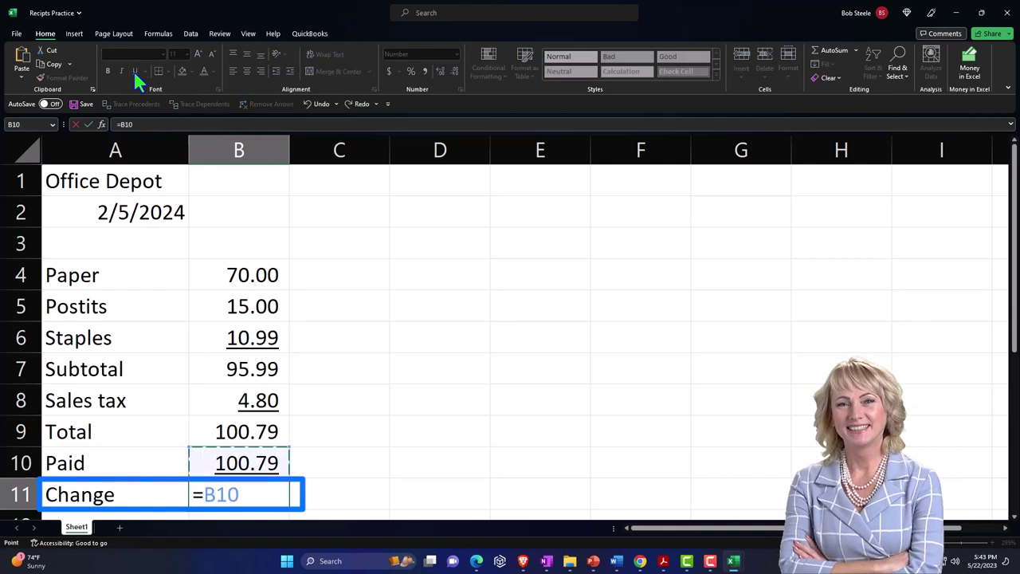
key("Up")
type("-")
key("Up")
key("Return")
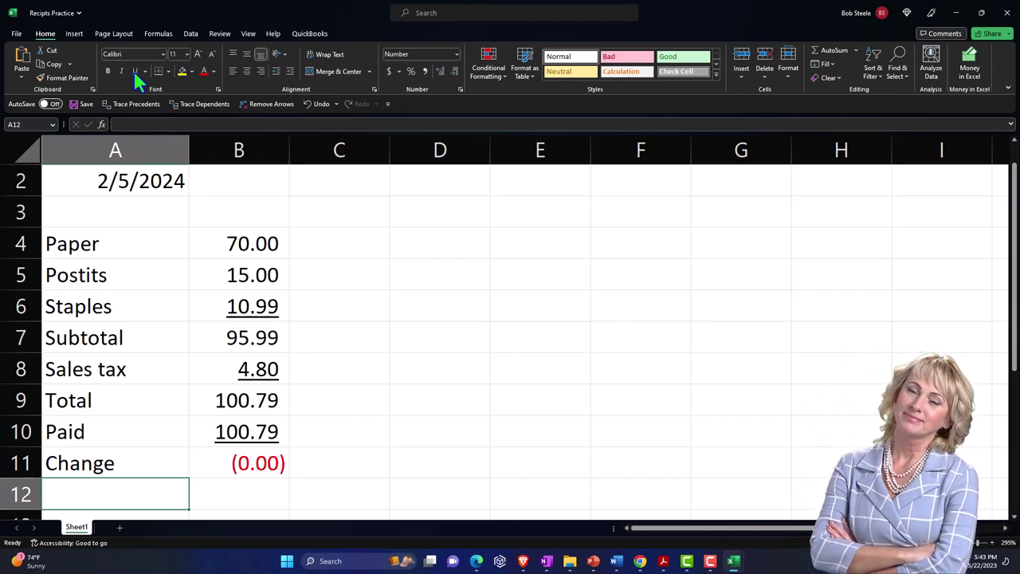
Step: Run Spelling from the start of the sheet, choosing Ignore All for Postits
left_click(374, 273)
left_click(219, 34)
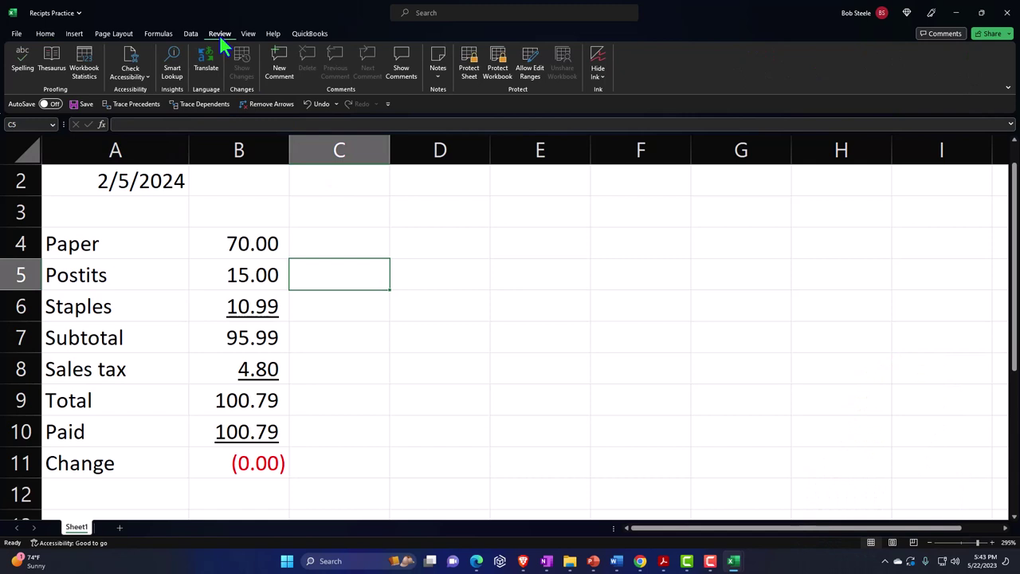
left_click(23, 57)
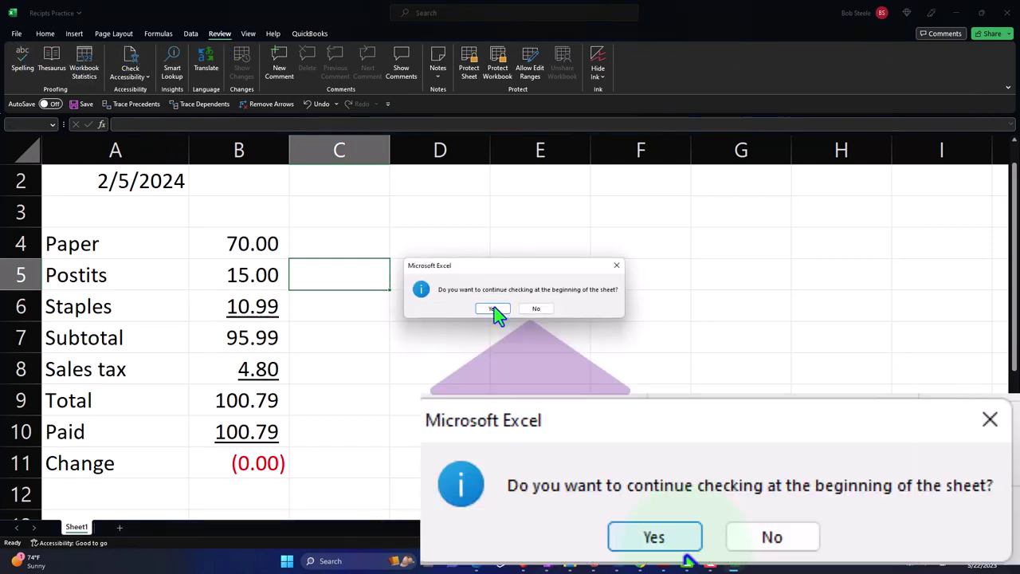
left_click(491, 308)
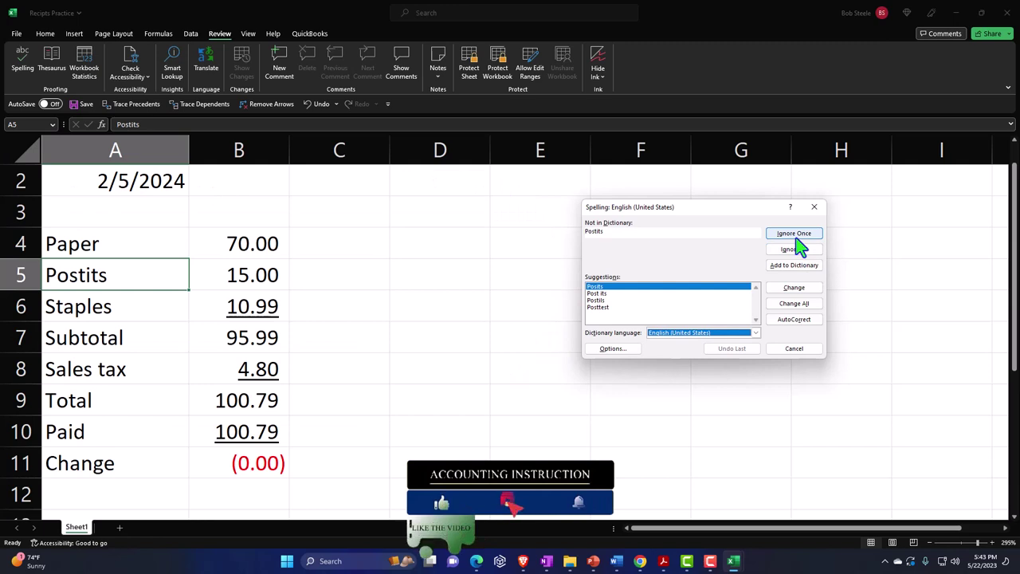
left_click(799, 249)
left_click(516, 309)
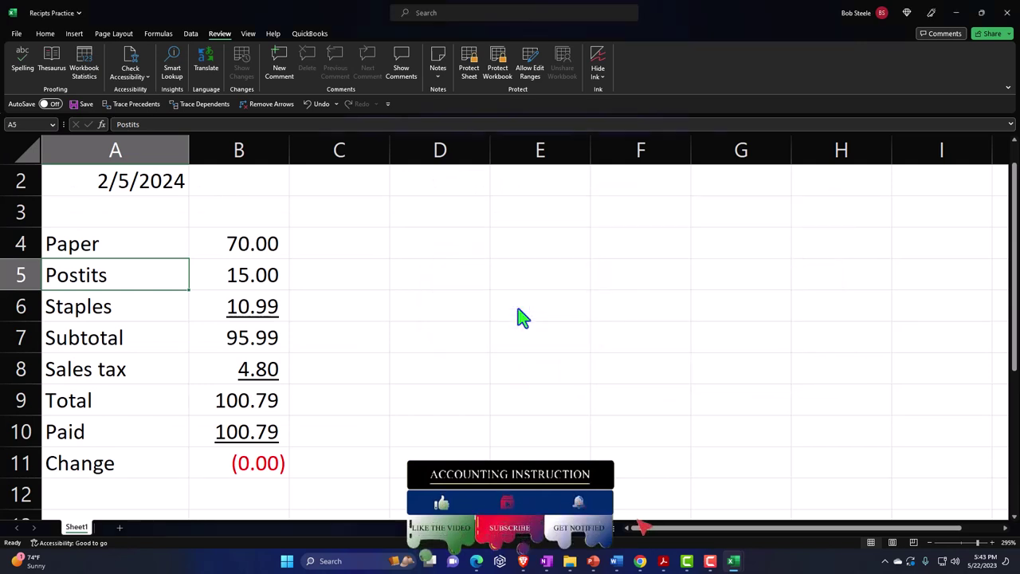
left_click(459, 393)
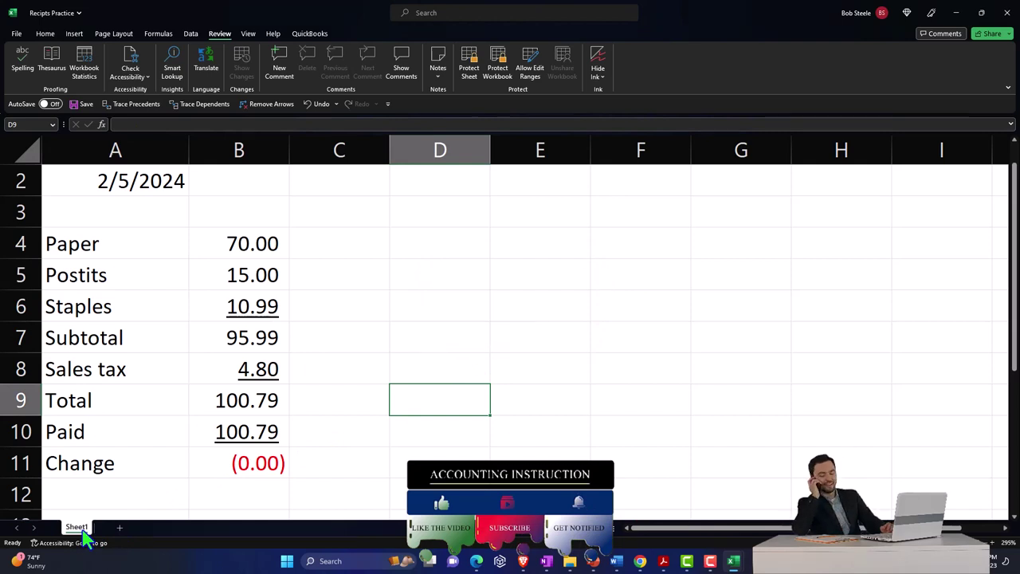
Step: Duplicate the receipt sheet and change the Paper amount to 55.74
left_click_drag(84, 528, 97, 533)
left_click(134, 459)
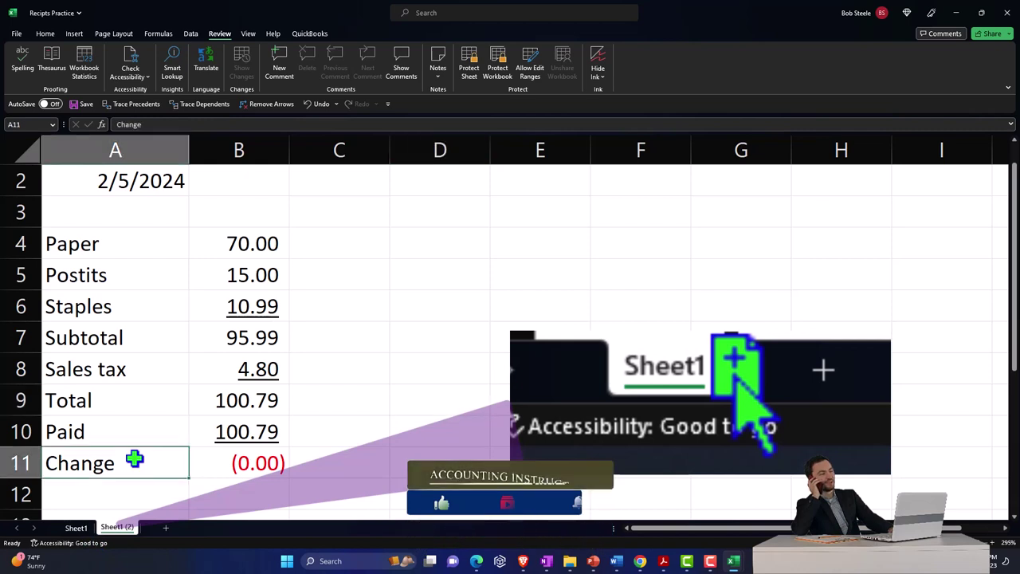
scroll(134, 459, "up", 1)
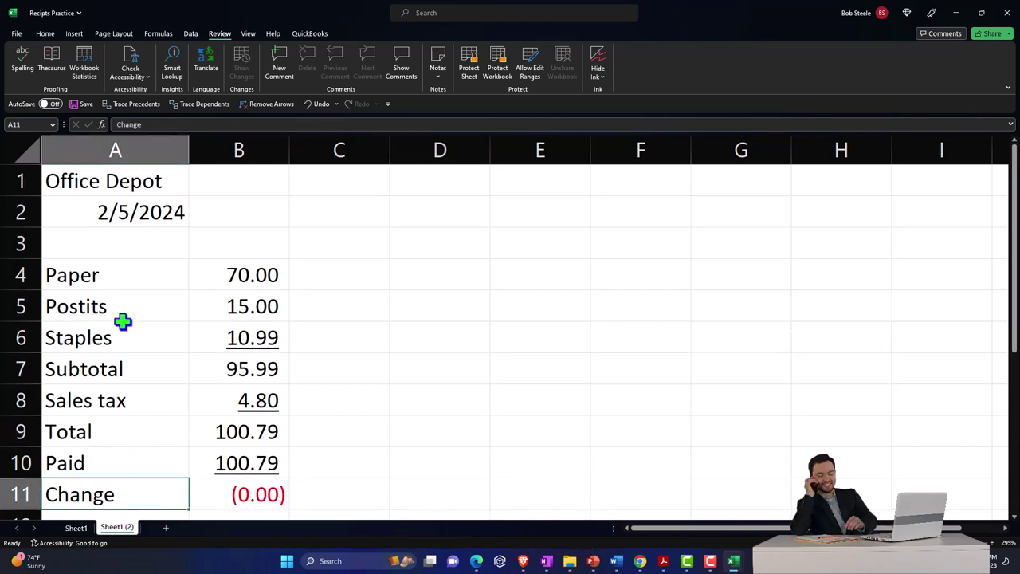
left_click(230, 275)
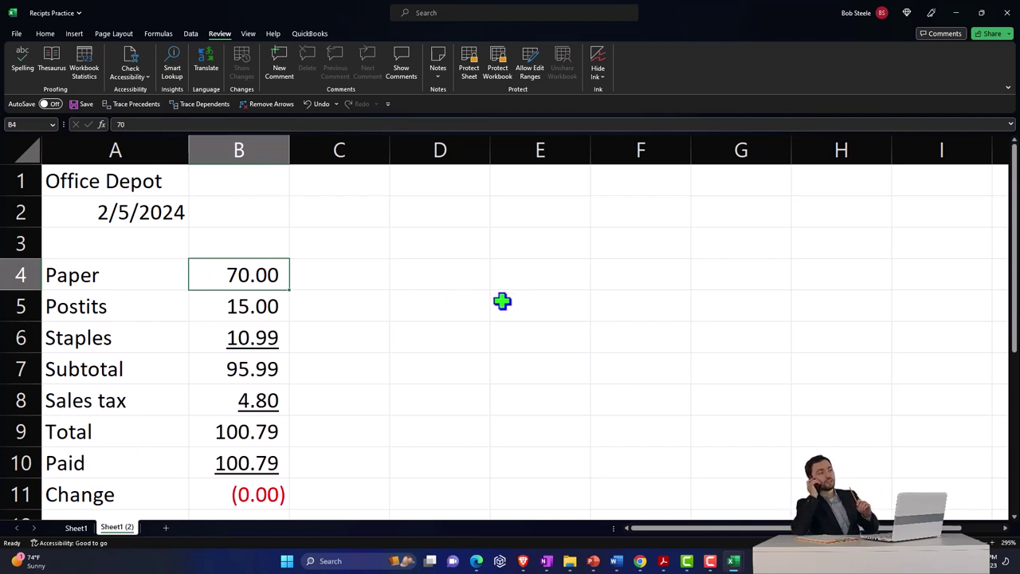
type("55.")
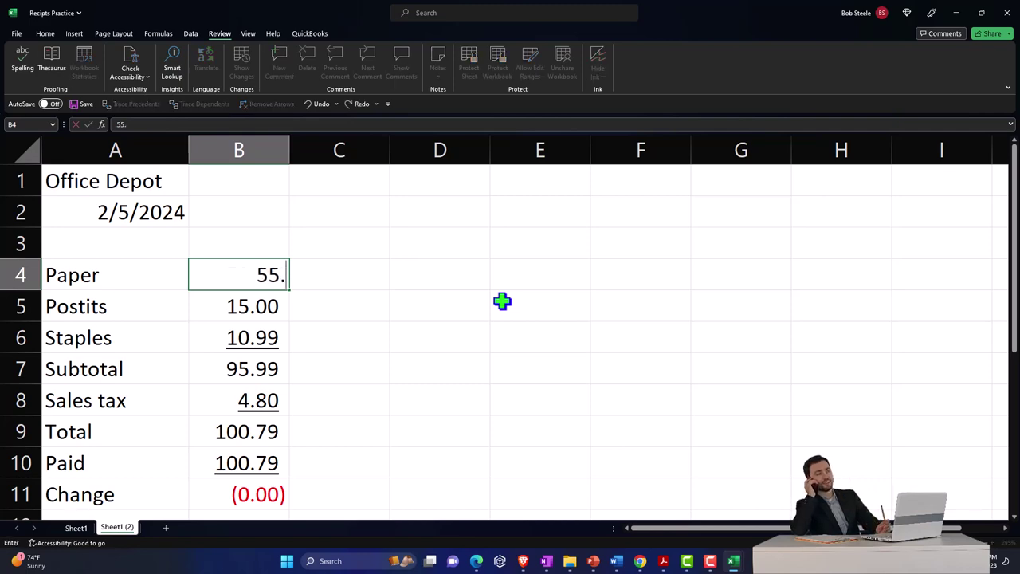
type("74")
key("Return")
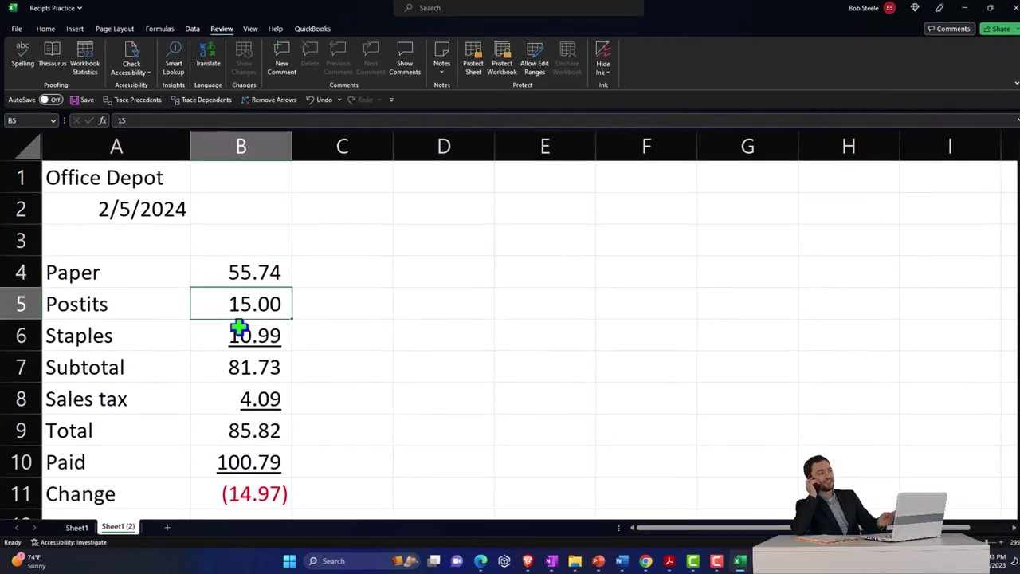
Step: Insert a Printer Ink line above Postits, priced 127.74
left_click(21, 303)
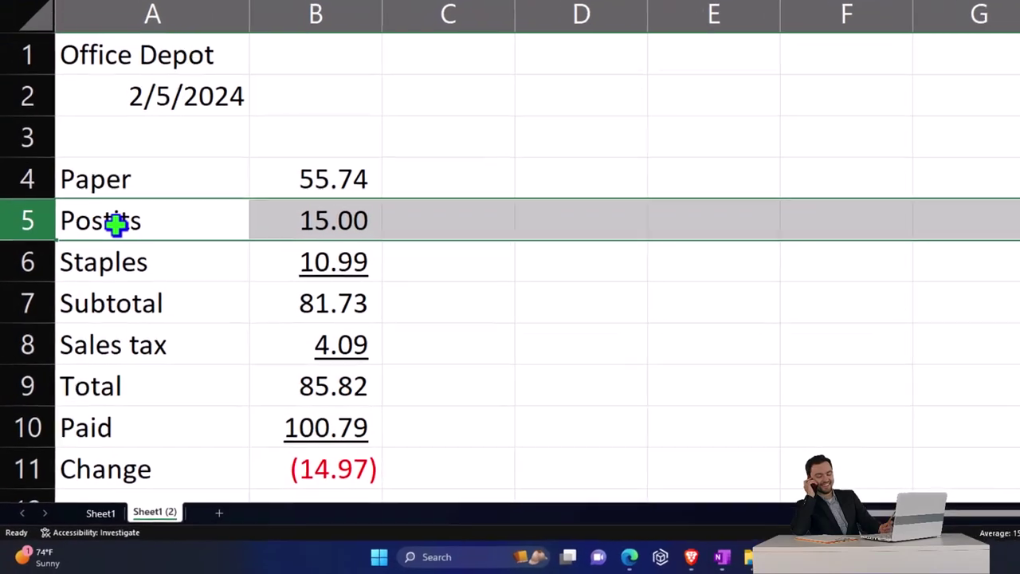
right_click(129, 182)
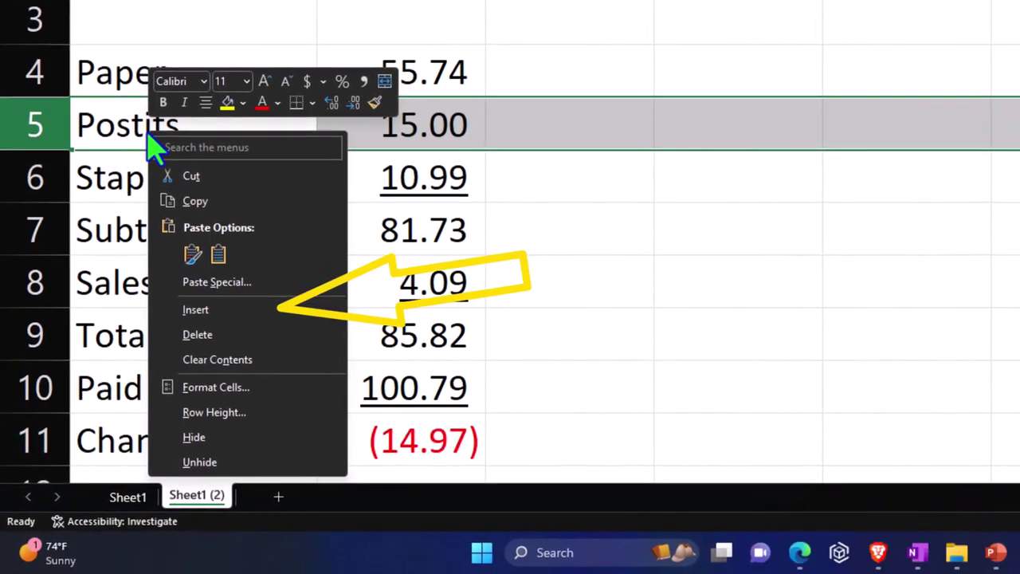
left_click(206, 311)
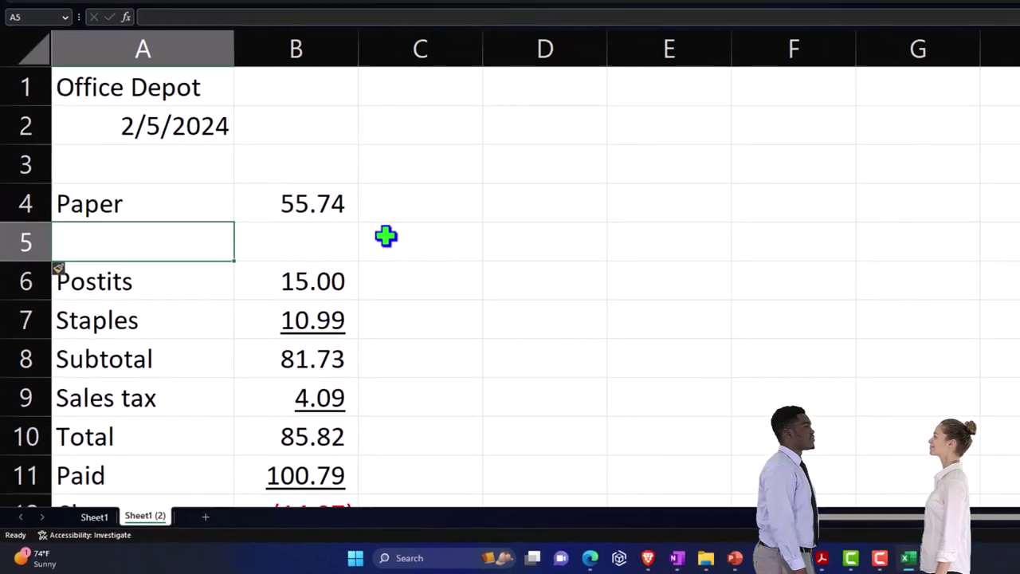
type("Printer Ink")
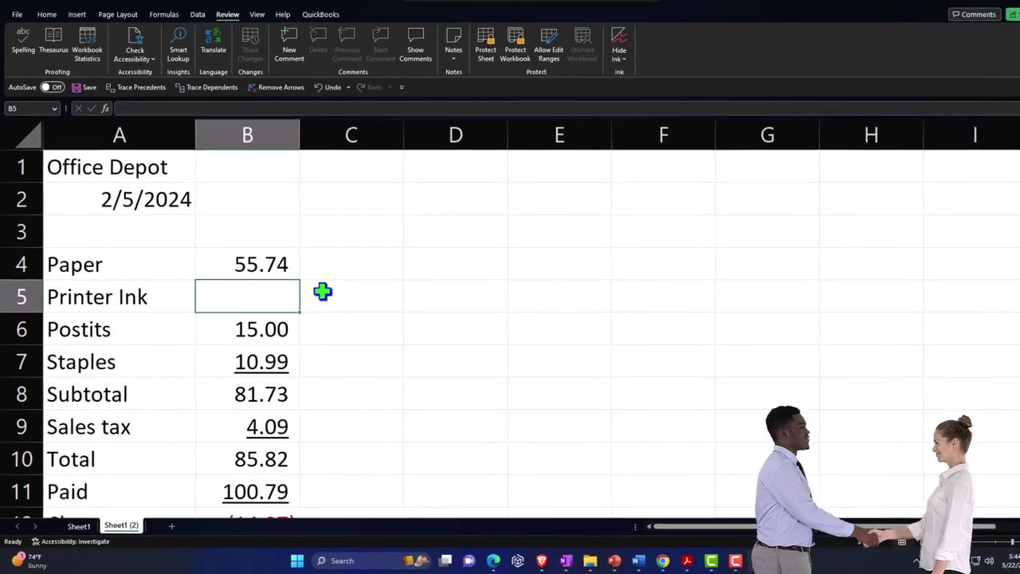
type("1")
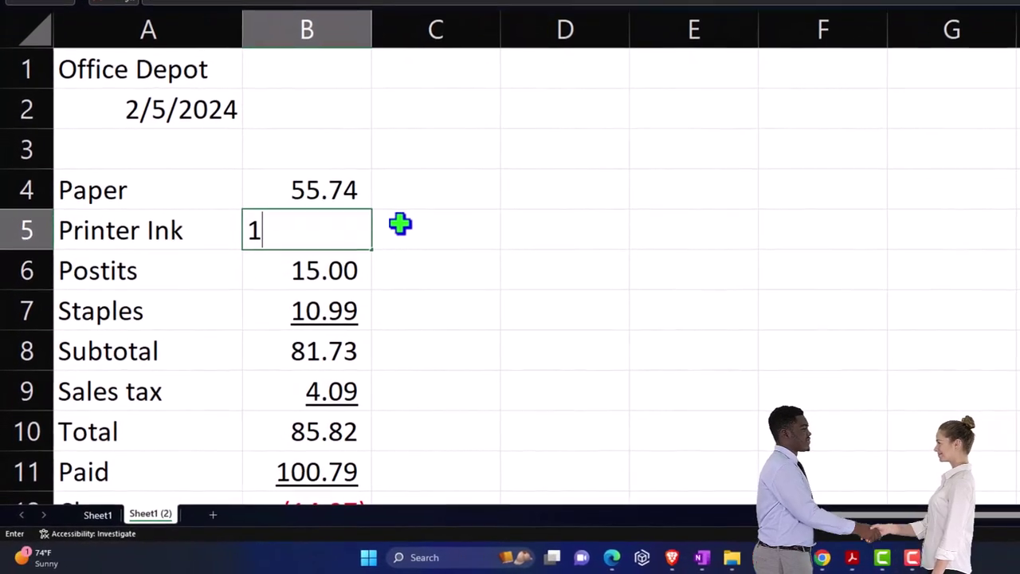
type("27.74")
key("Return")
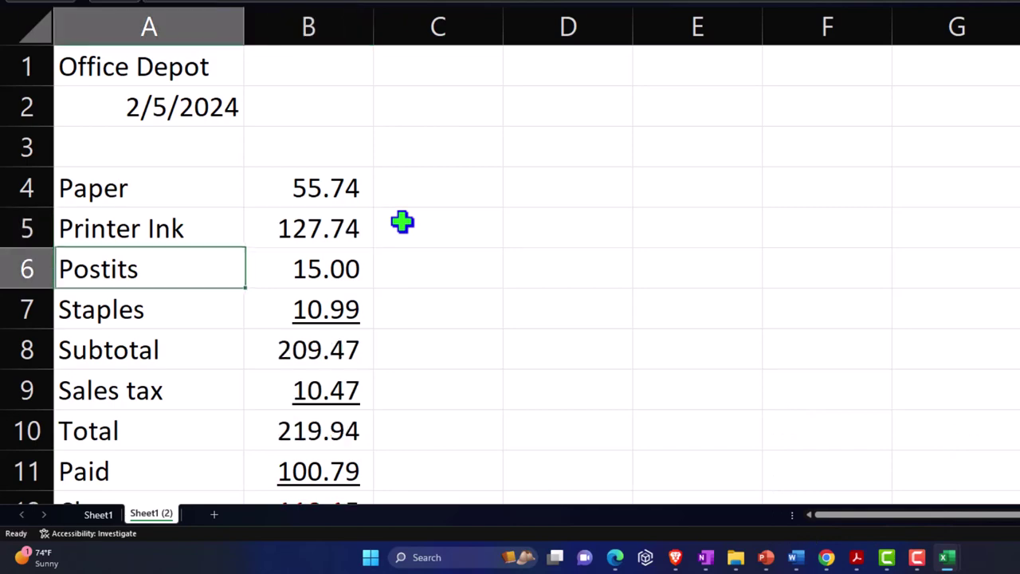
Step: Delete the Postits row and change the Staples amount from 10.99 to 12.77
left_click(28, 255)
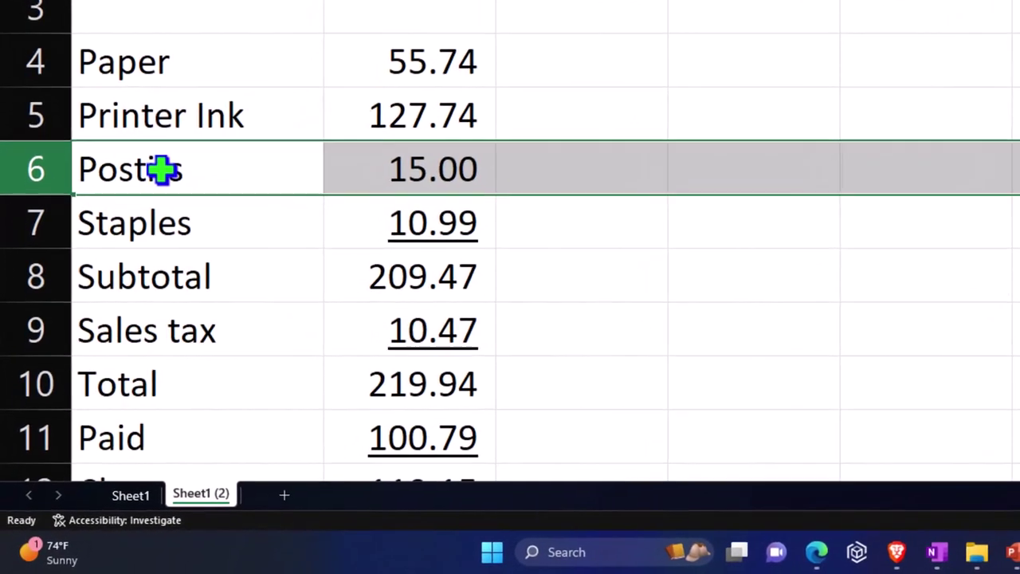
right_click(164, 169)
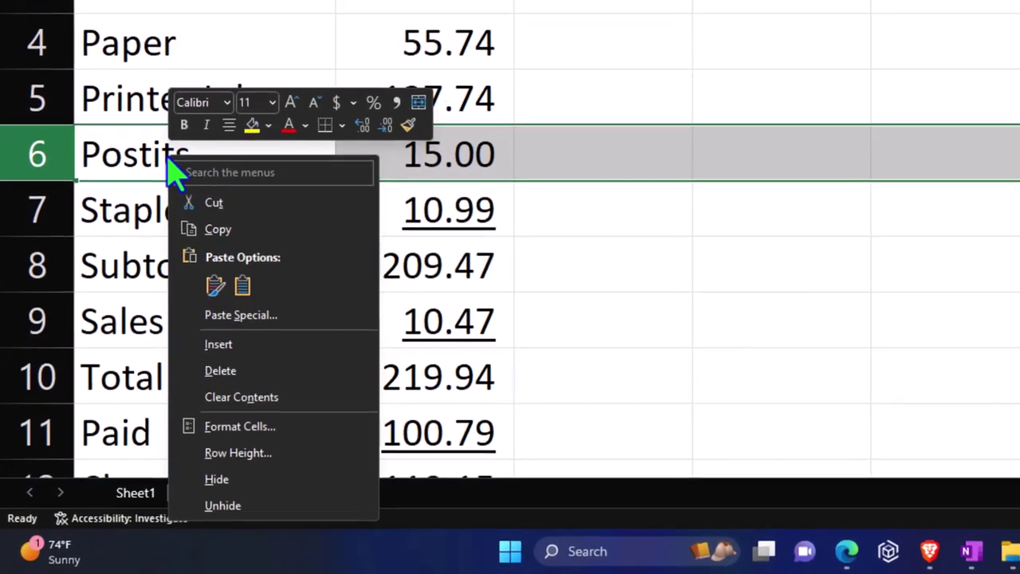
left_click(223, 367)
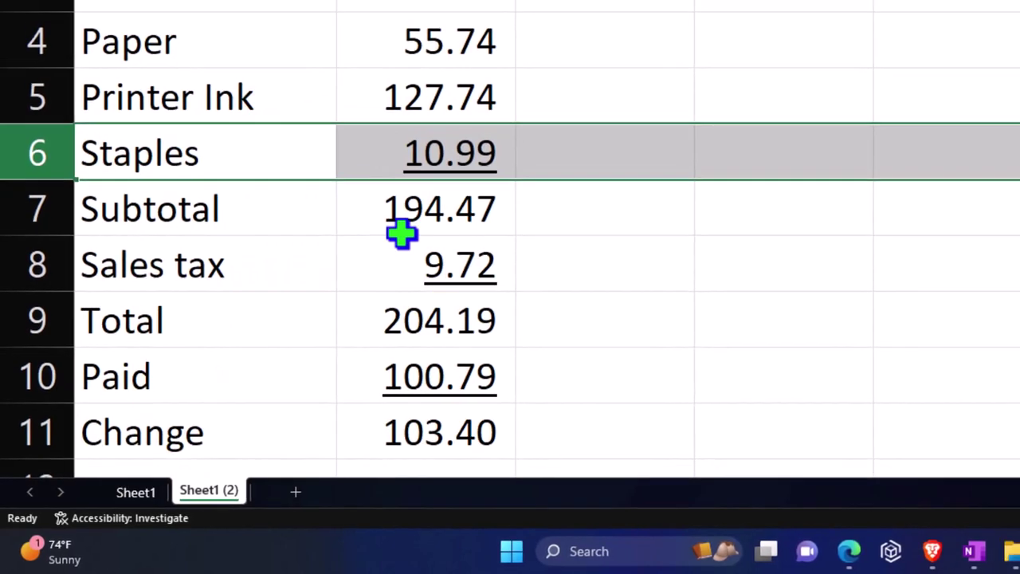
left_click(446, 147)
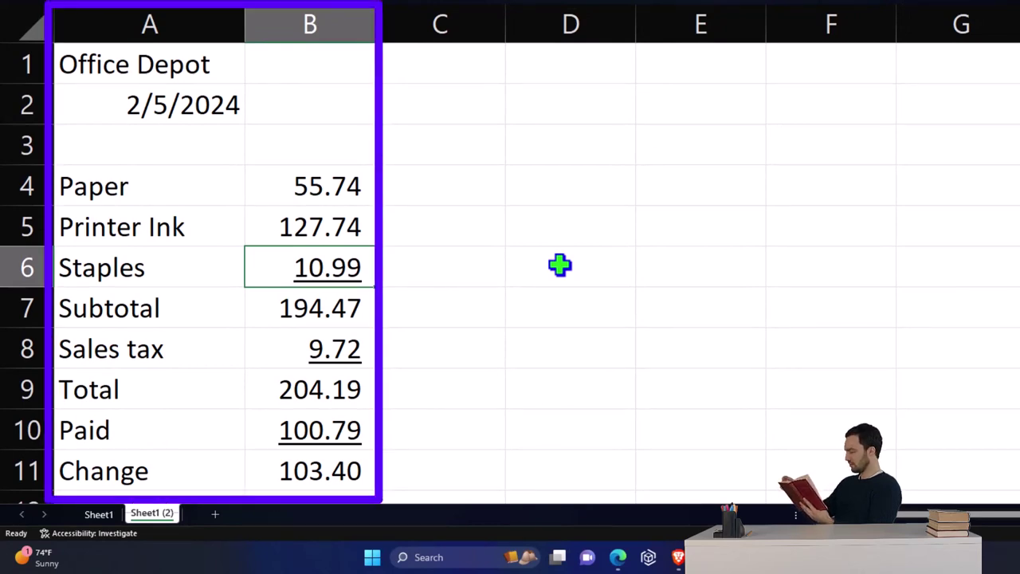
type("12.77")
key("Return")
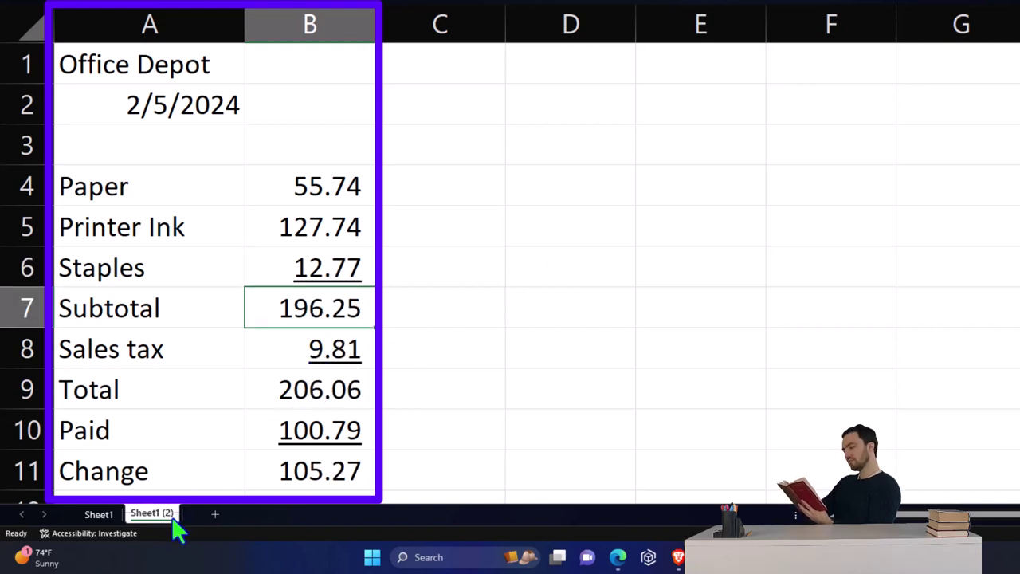
Step: Copy Sheet1 (2) into a new sheet and set Paper to 20.17 and Printer Ink to 37.90
left_click_drag(170, 522, 188, 520)
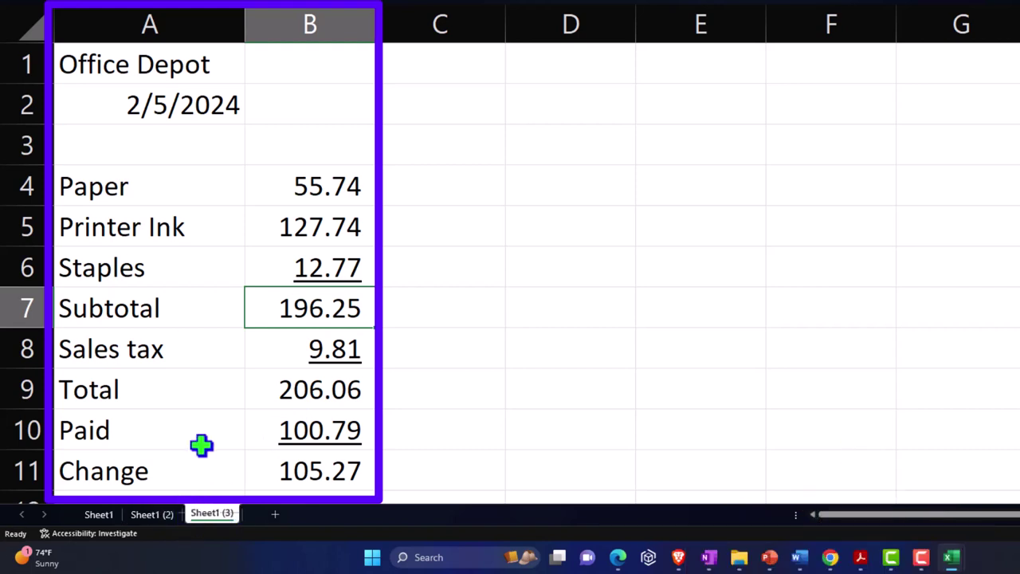
left_click(209, 405)
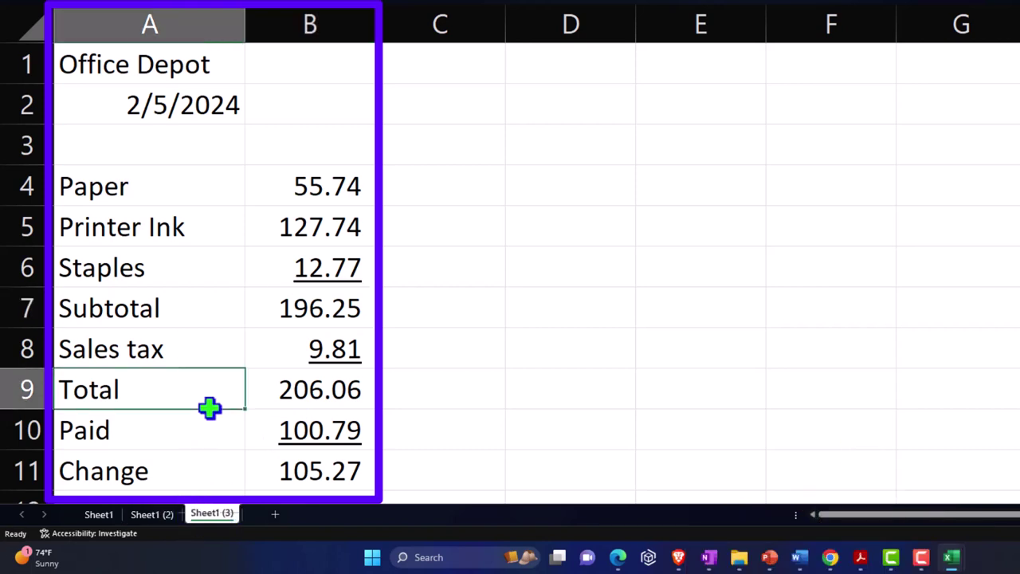
left_click(207, 199)
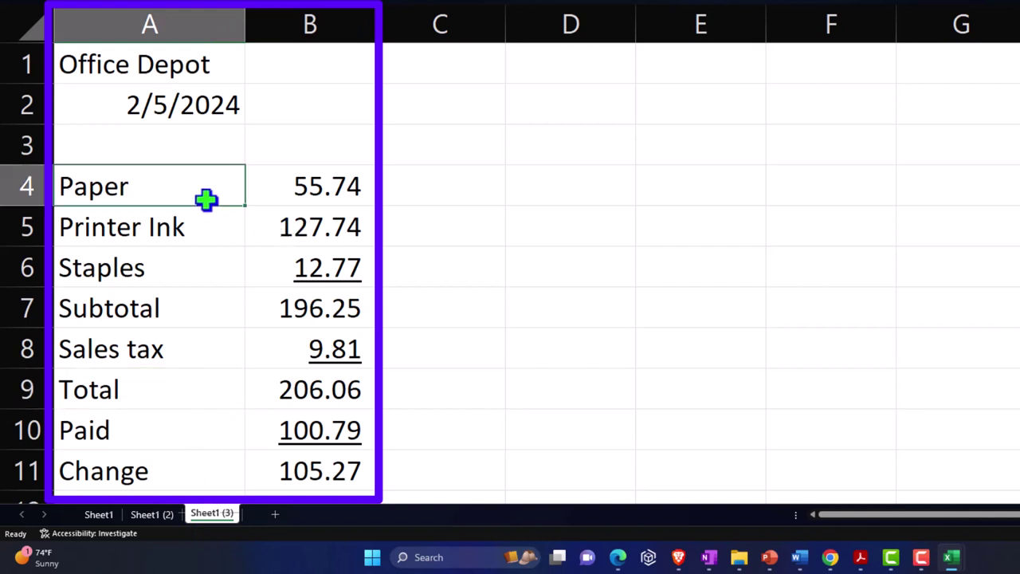
left_click(289, 194)
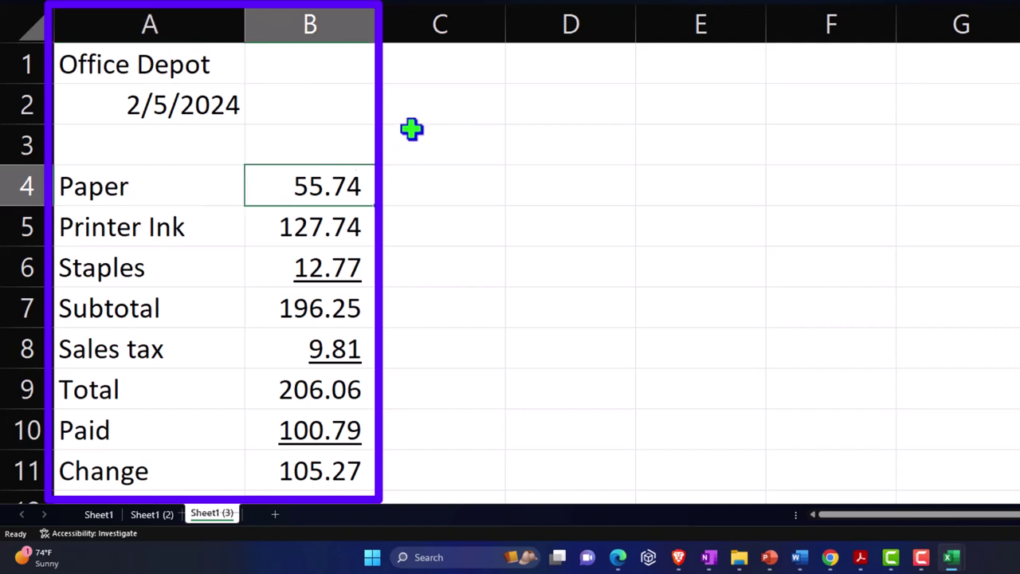
type("20.17")
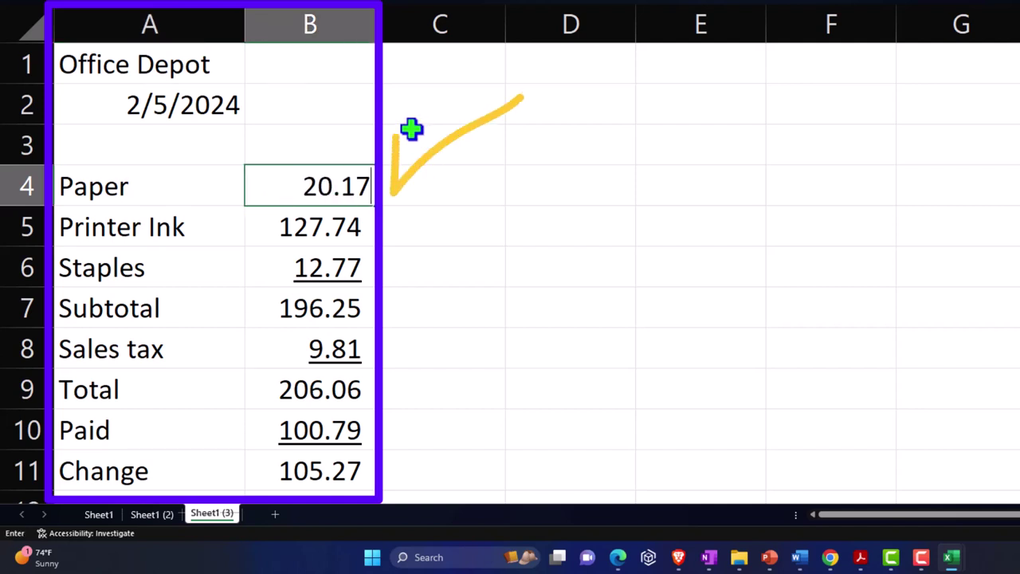
key("Return")
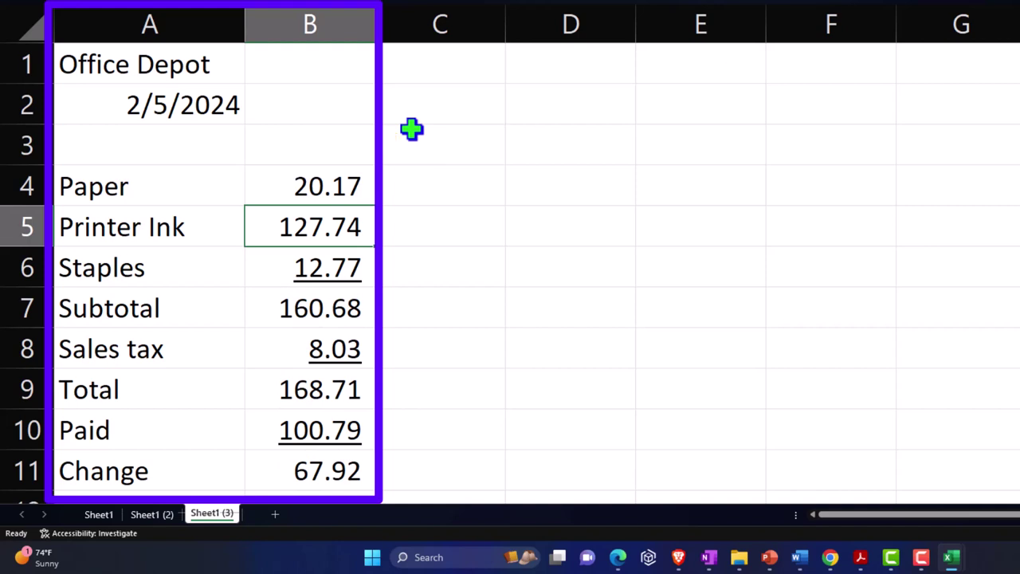
type("37.")
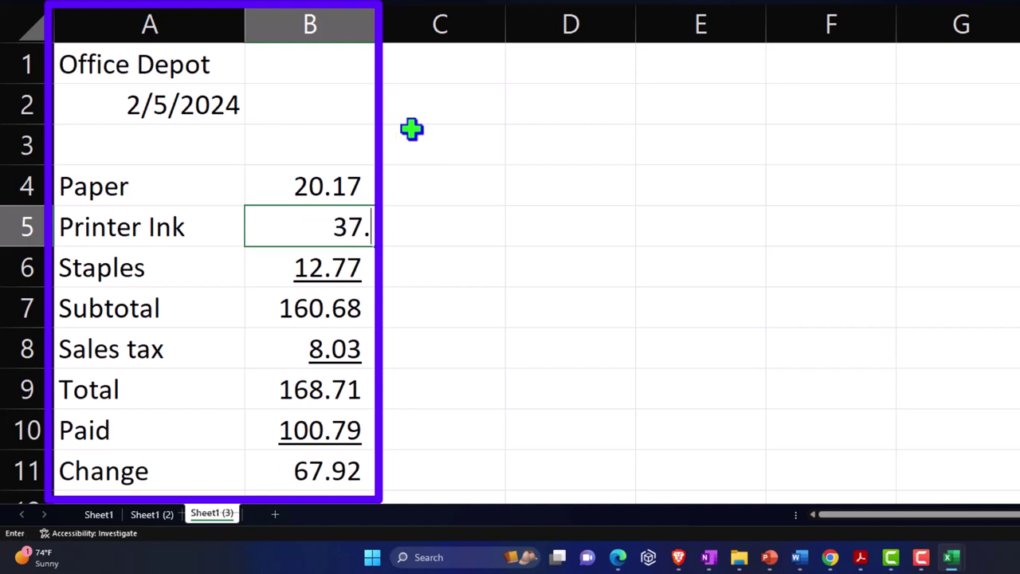
type("77")
key("BackSpace")
key("BackSpace")
type("90")
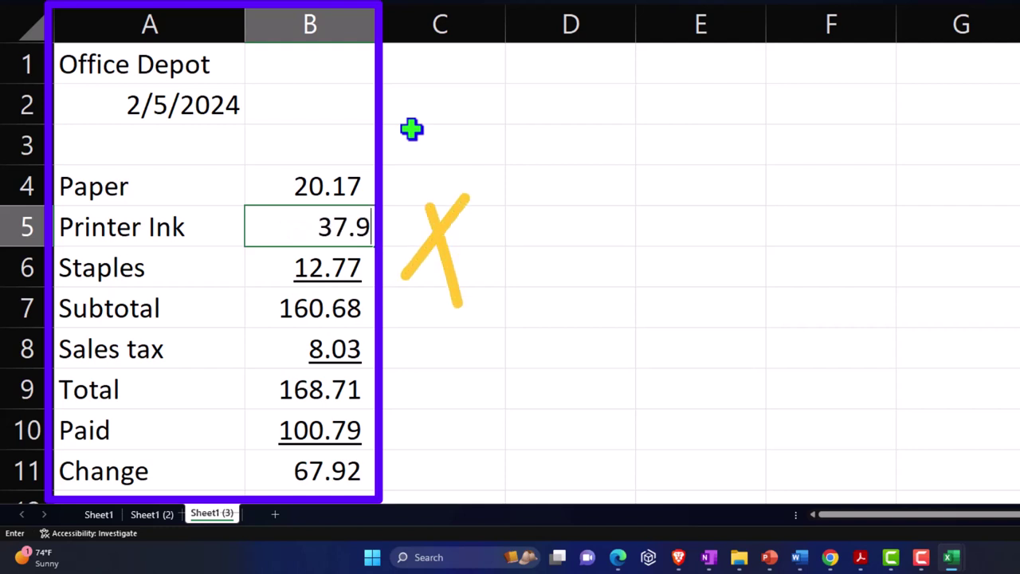
key("Return")
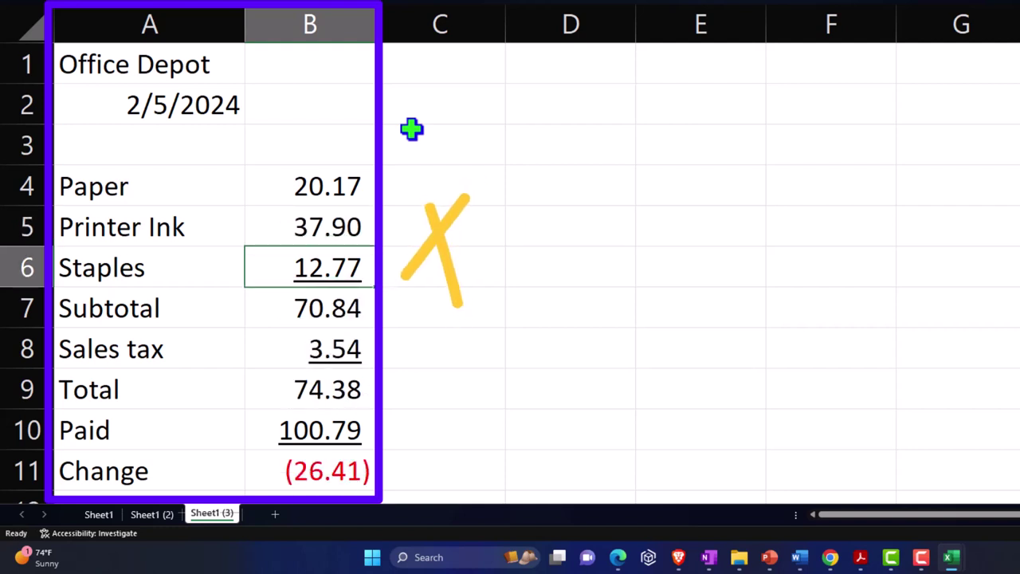
Step: Replace the Staples item with Paper clips priced at 16.74
key("Left")
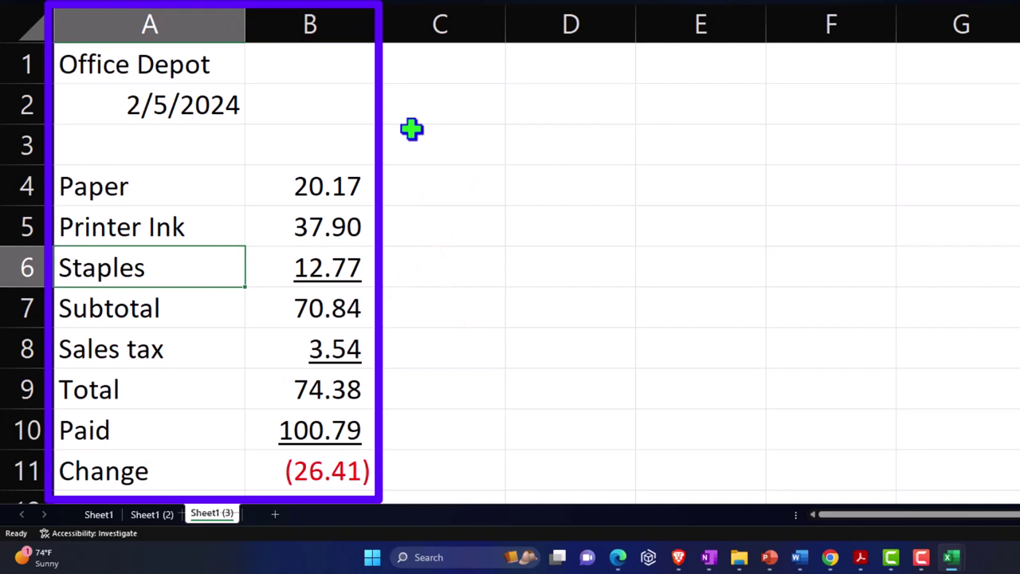
type("S")
key("BackSpace")
type("Paper clip")
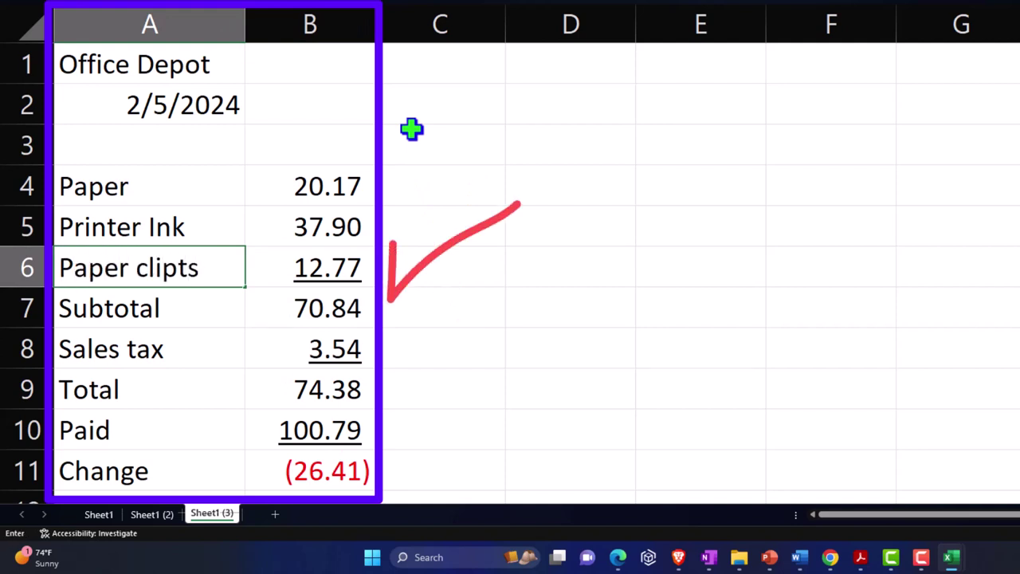
key("Right")
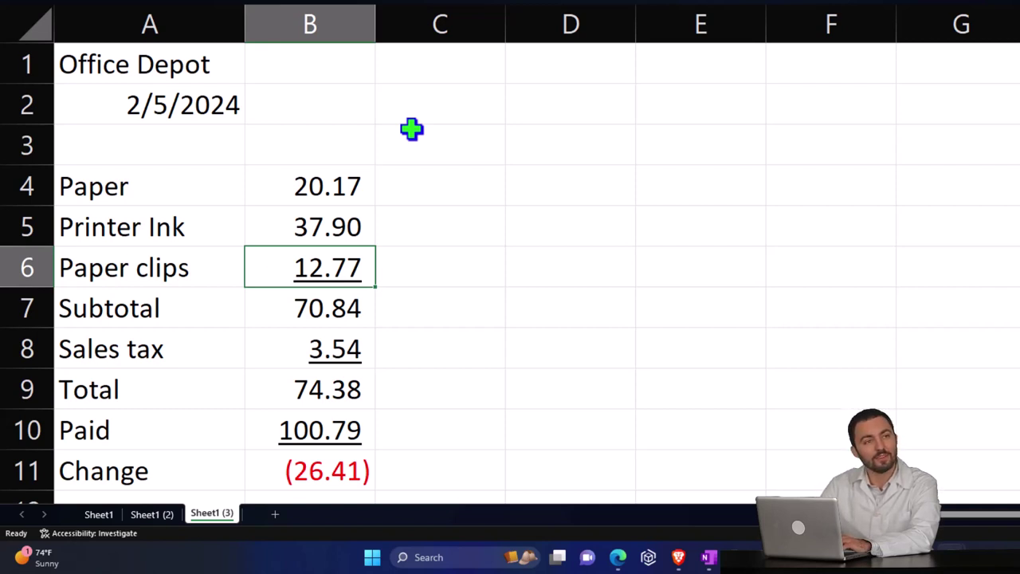
type("16")
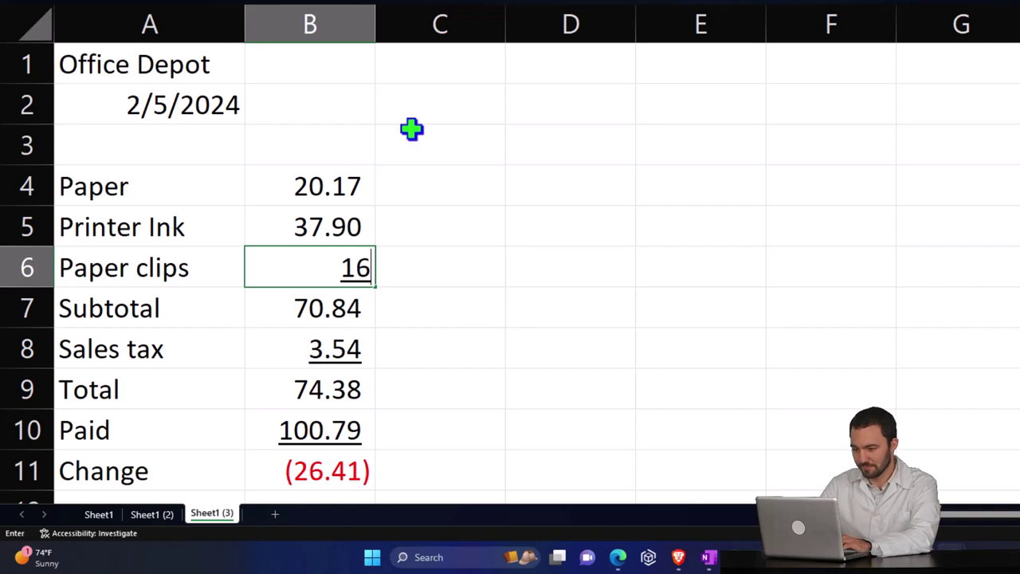
type(".74")
key("Return")
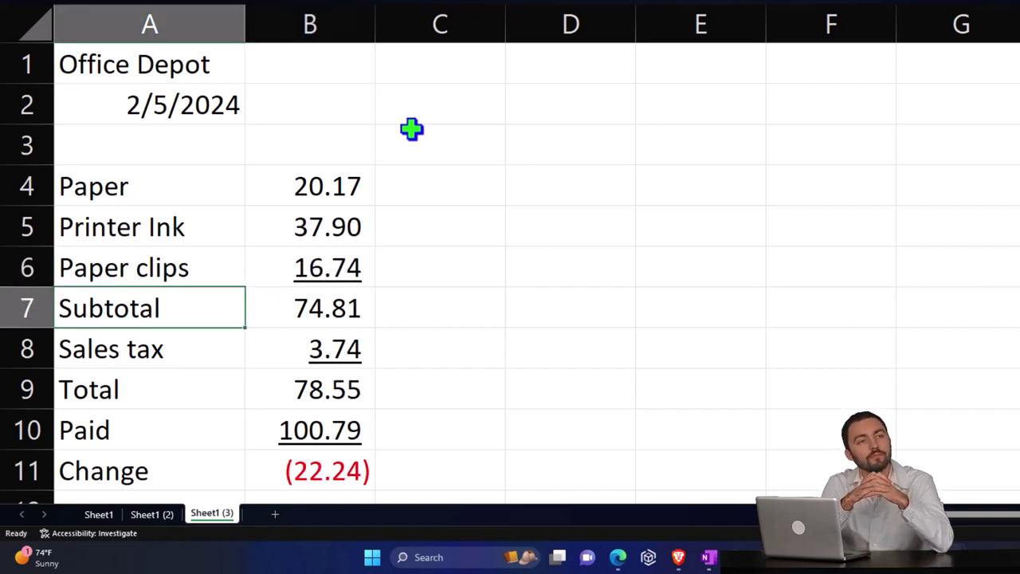
Step: Make the Paid amount equal the Total on both Sheet1 (2) and Sheet1 (3)
left_click(151, 514)
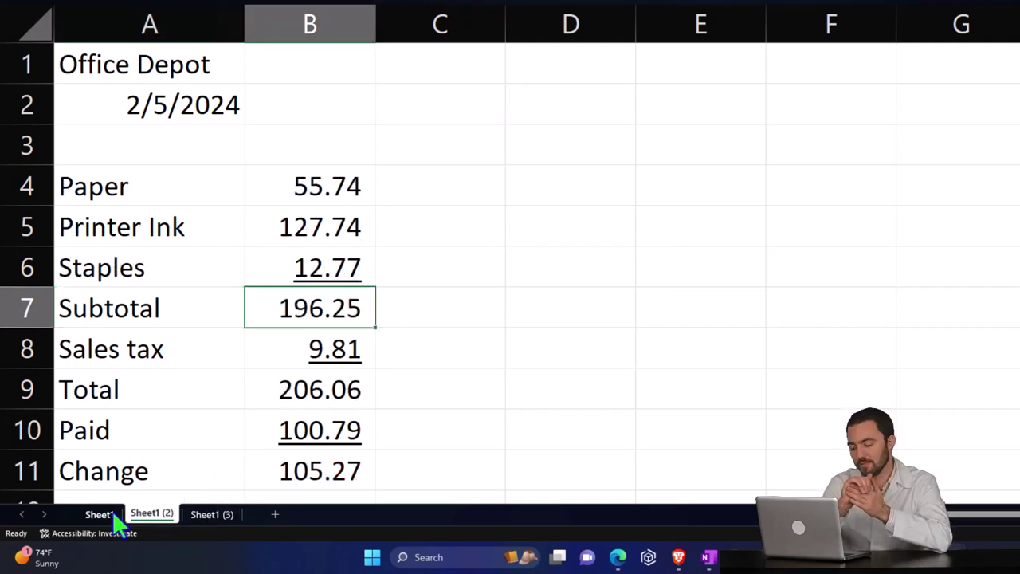
left_click(318, 427)
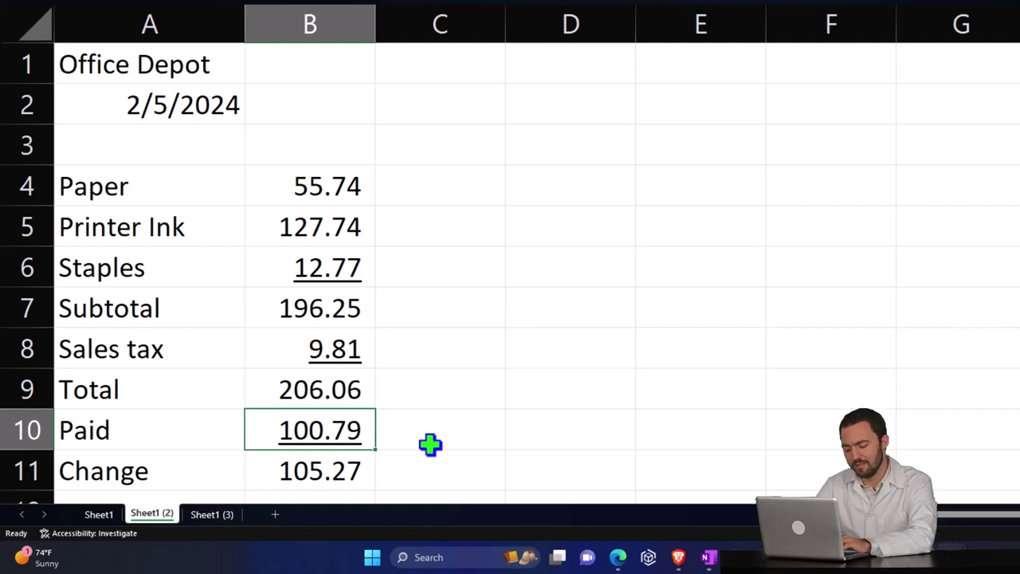
type("+")
key("Up")
key("Return")
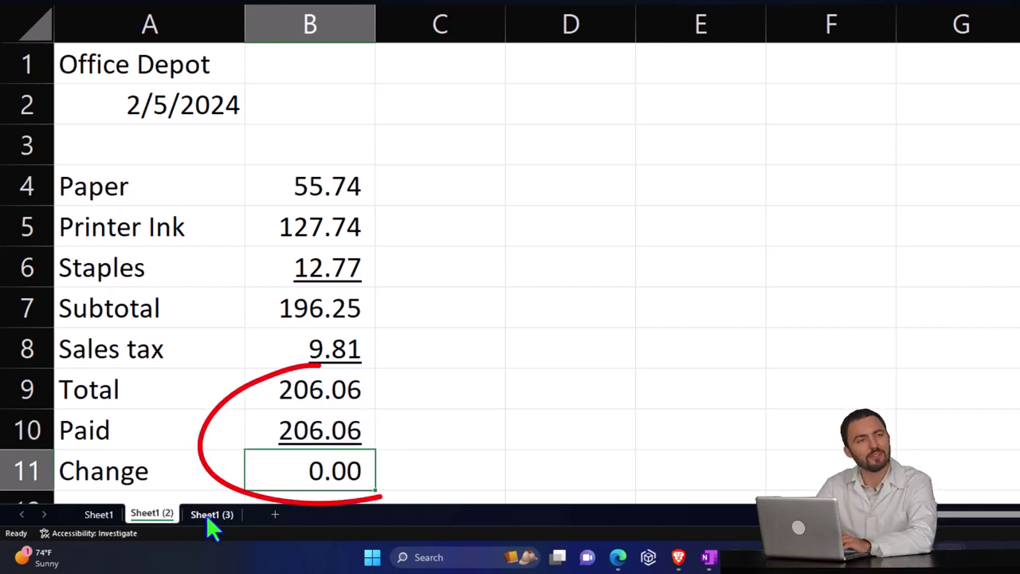
left_click(209, 514)
left_click(317, 437)
type("+")
key("Up")
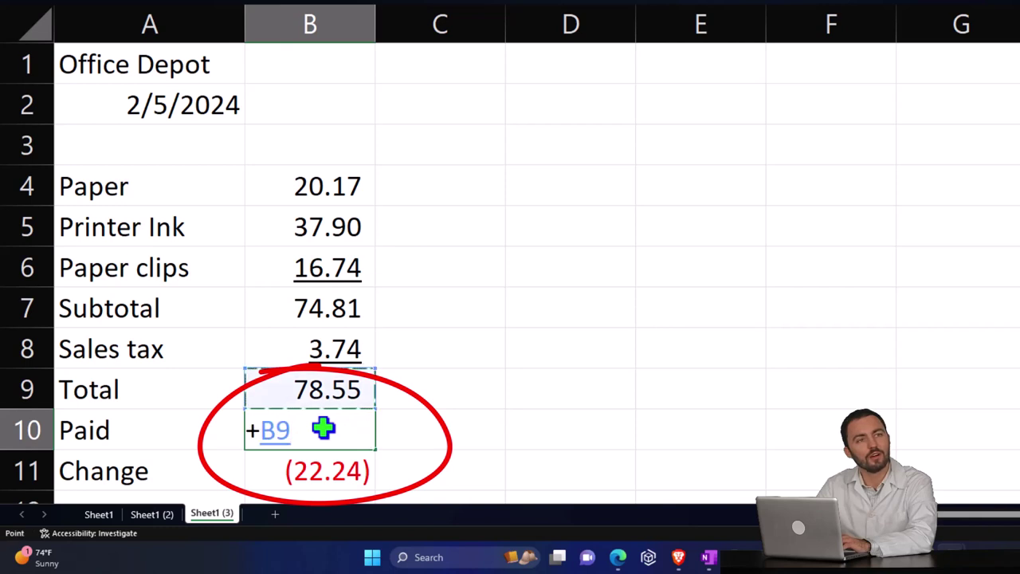
key("Return")
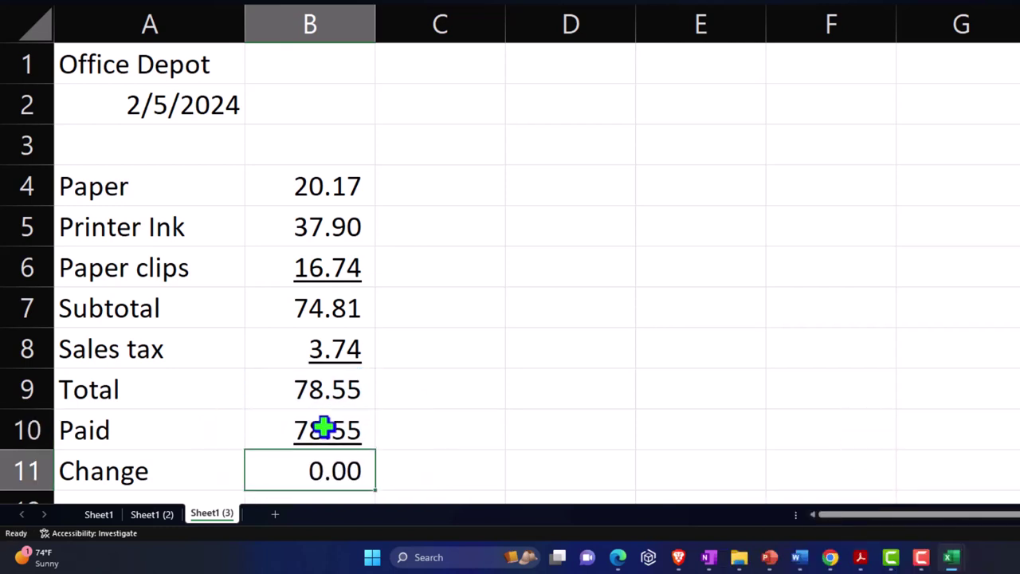
Step: Change the receipt date on Sheet1 (2) to 3/4/2024
left_click(153, 513)
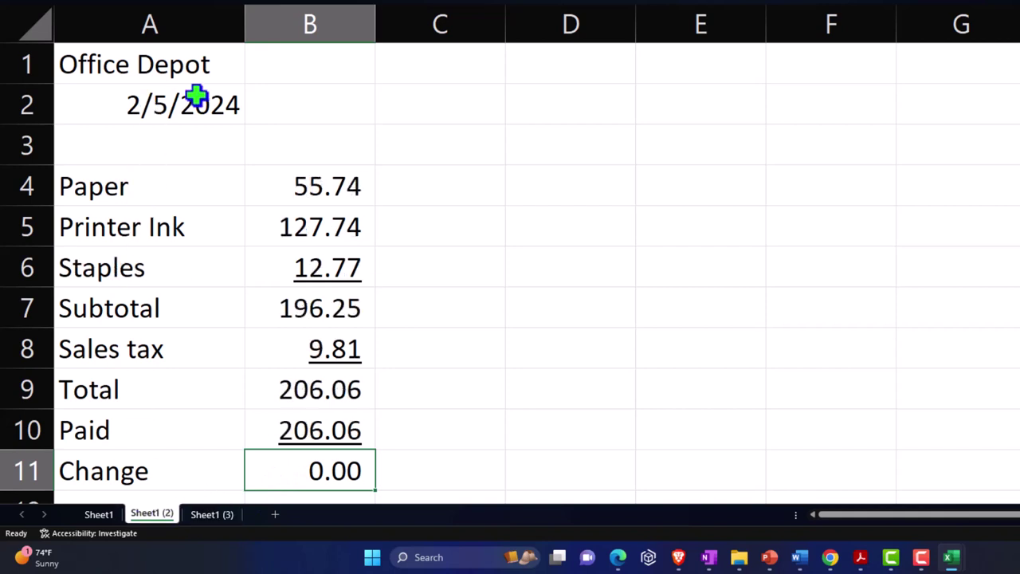
double_click(137, 103)
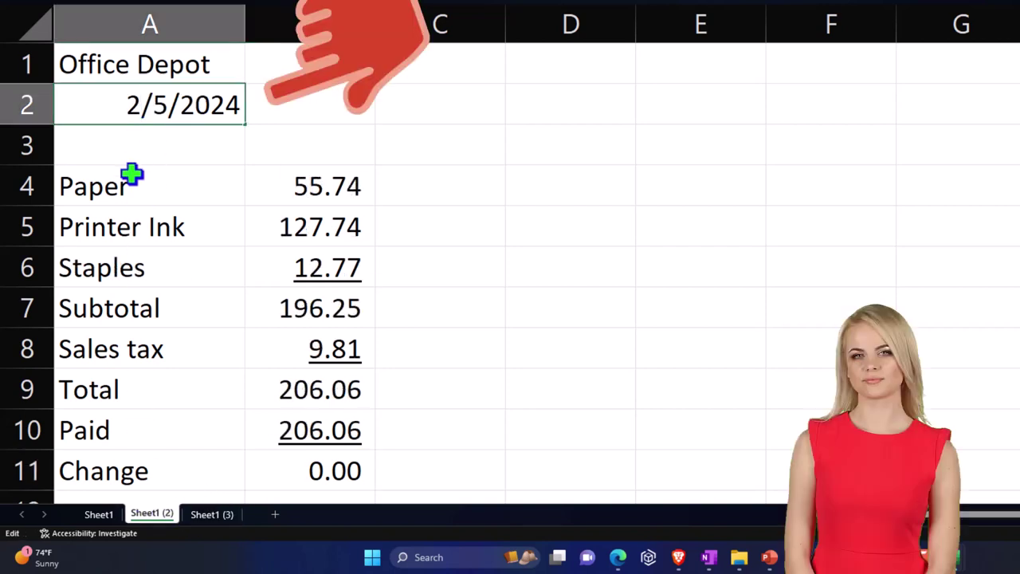
key("BackSpace")
type("3")
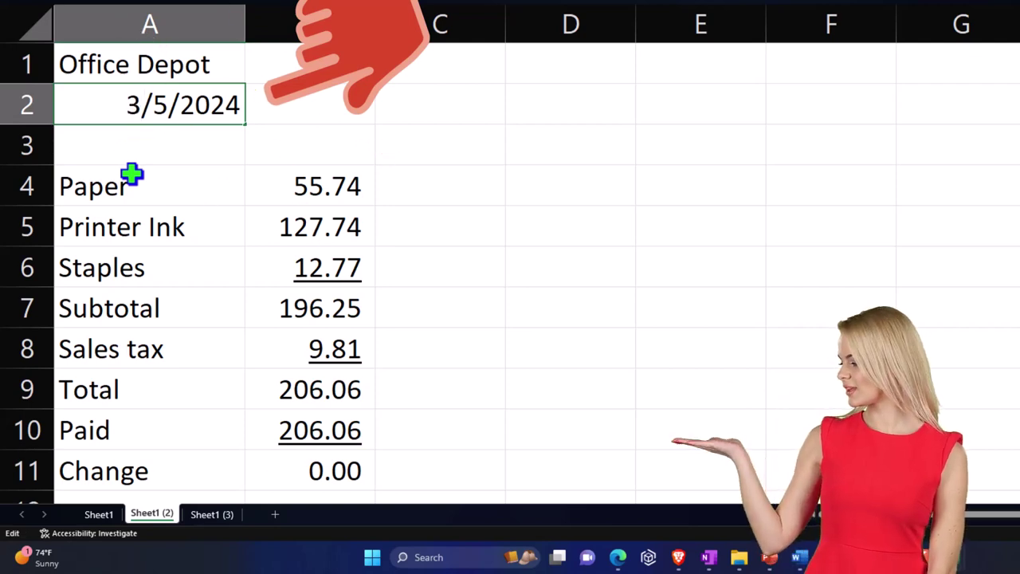
key("Delete")
type("4")
key("Return")
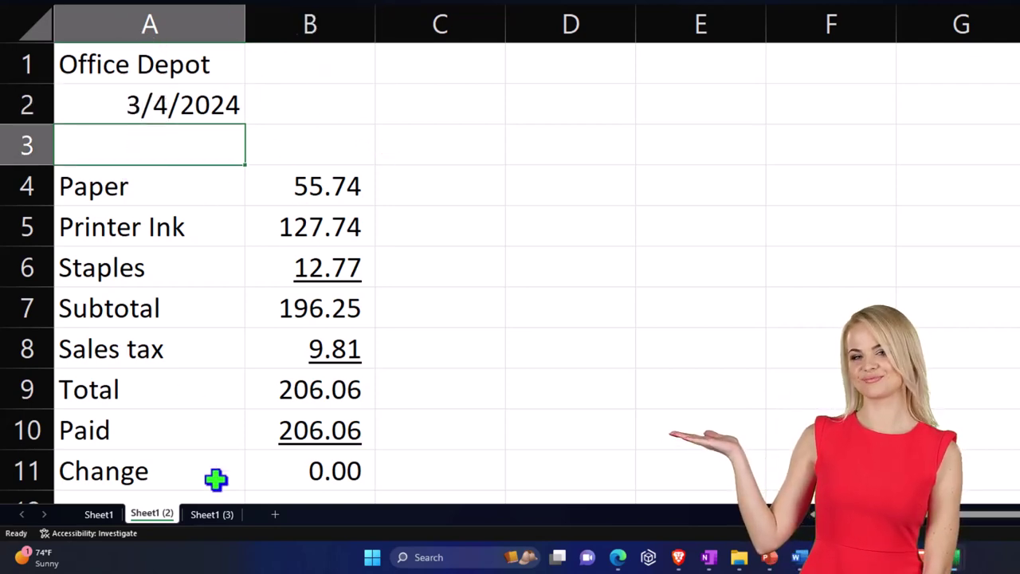
Step: Change the receipt date on Sheet1 (3) to 3/21/2024
left_click(217, 514)
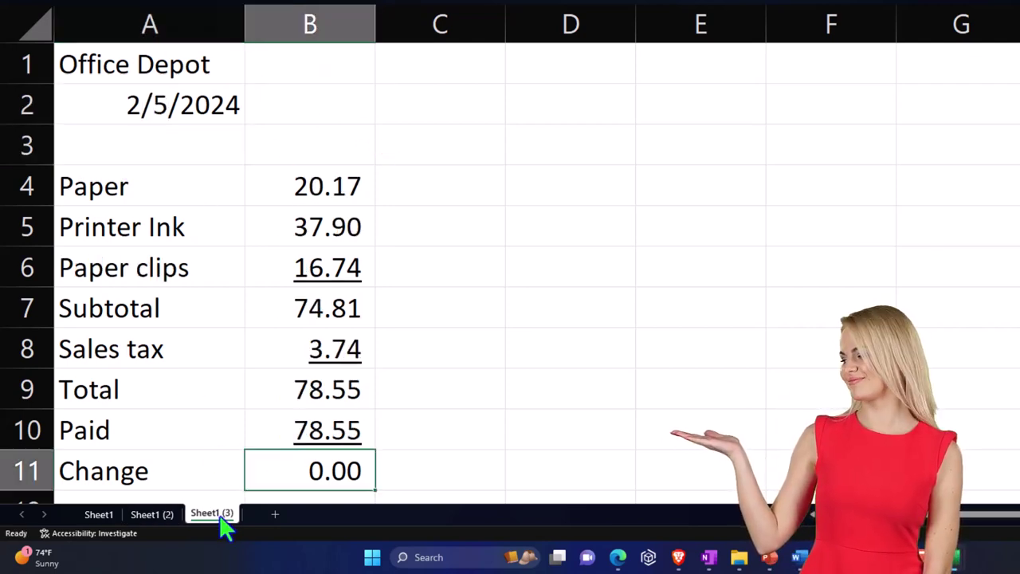
double_click(136, 115)
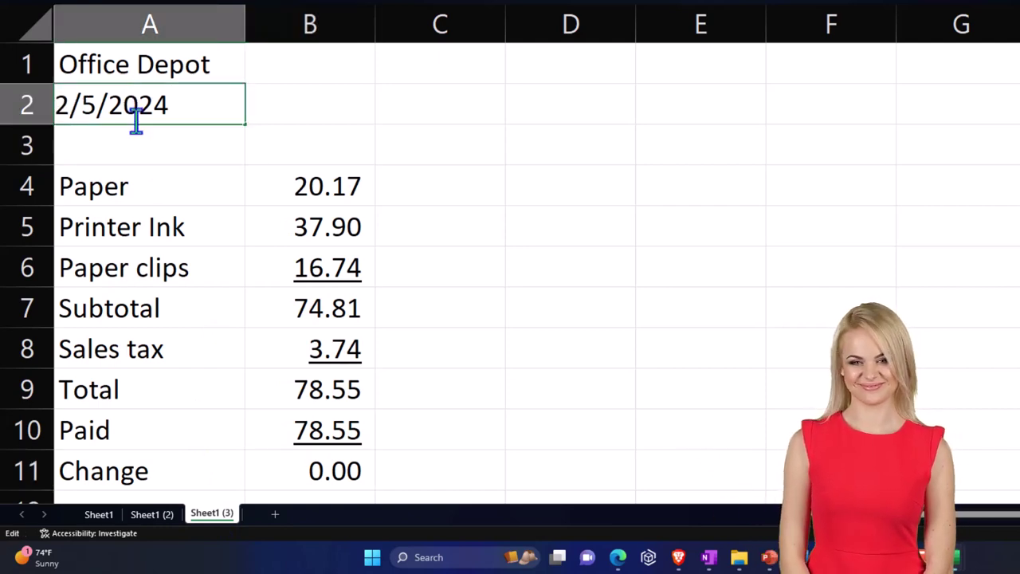
key("Left")
key("Left")
key("Left")
key("Left")
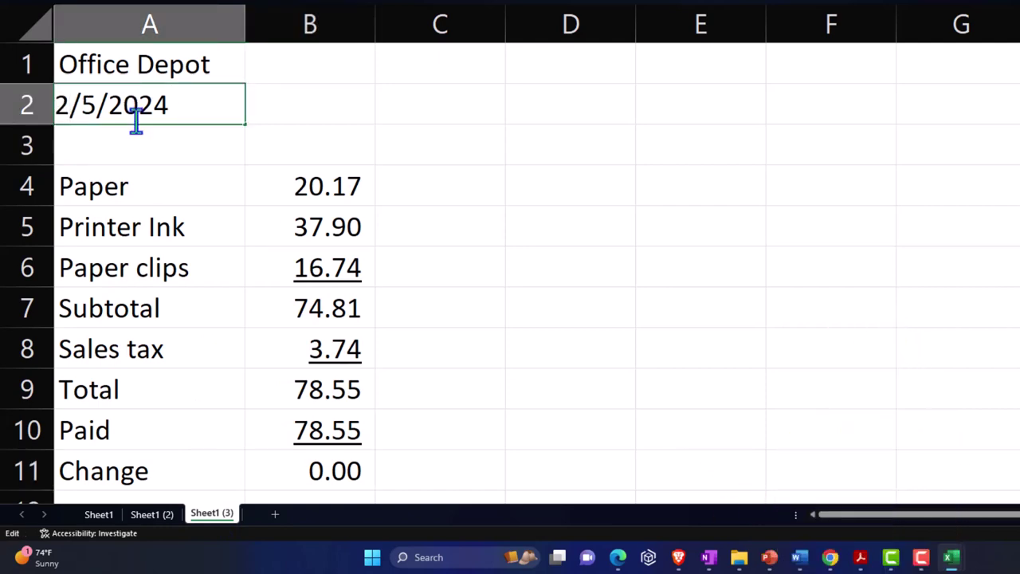
key("BackSpace")
type("3")
key("Right")
key("Right")
key("BackSpace")
type("21")
key("Return")
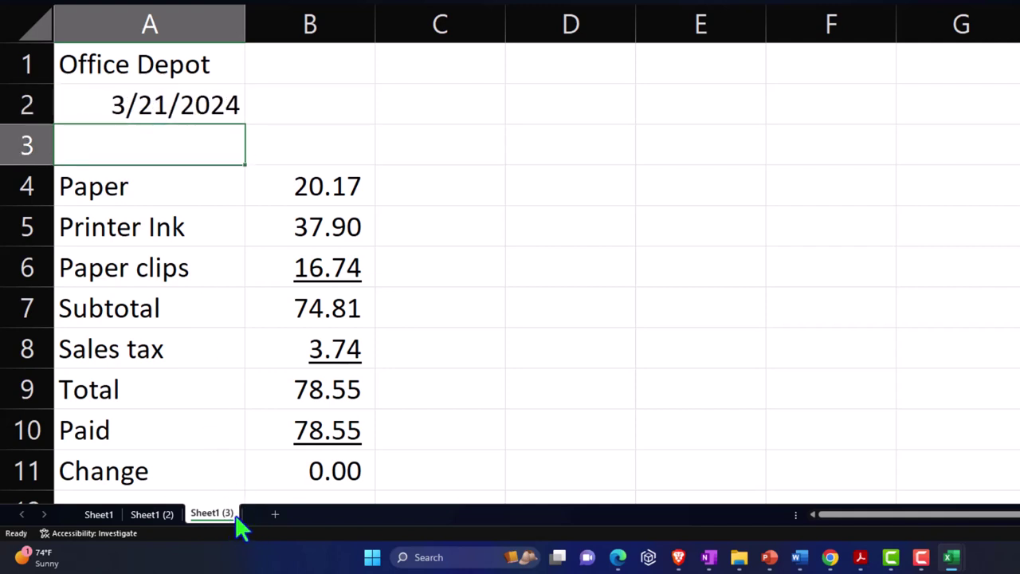
Step: Duplicate the receipt sheet and set the vendor to Restaurant ABC, dated 3/27/2024
left_click_drag(242, 525, 247, 515)
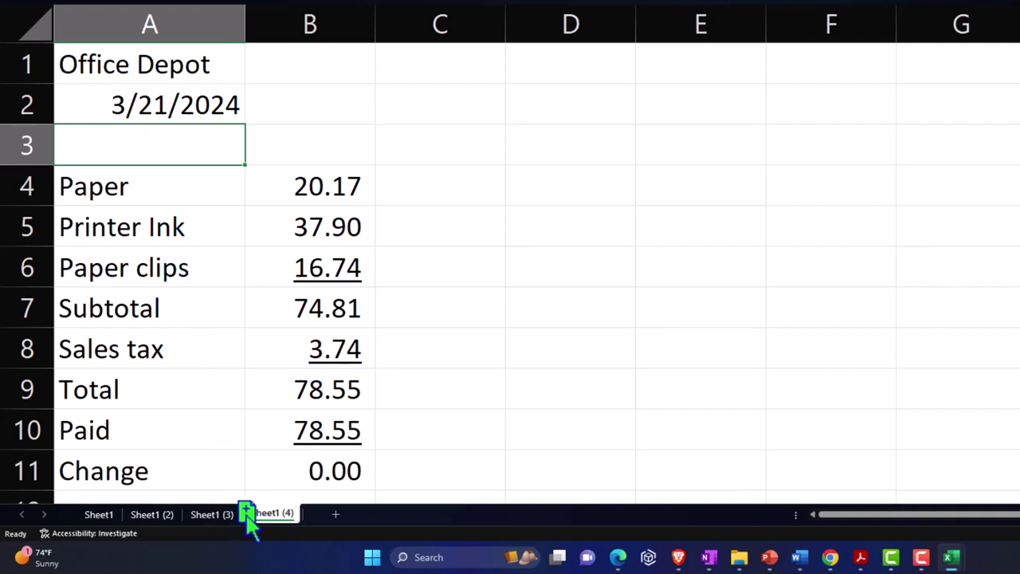
left_click(146, 70)
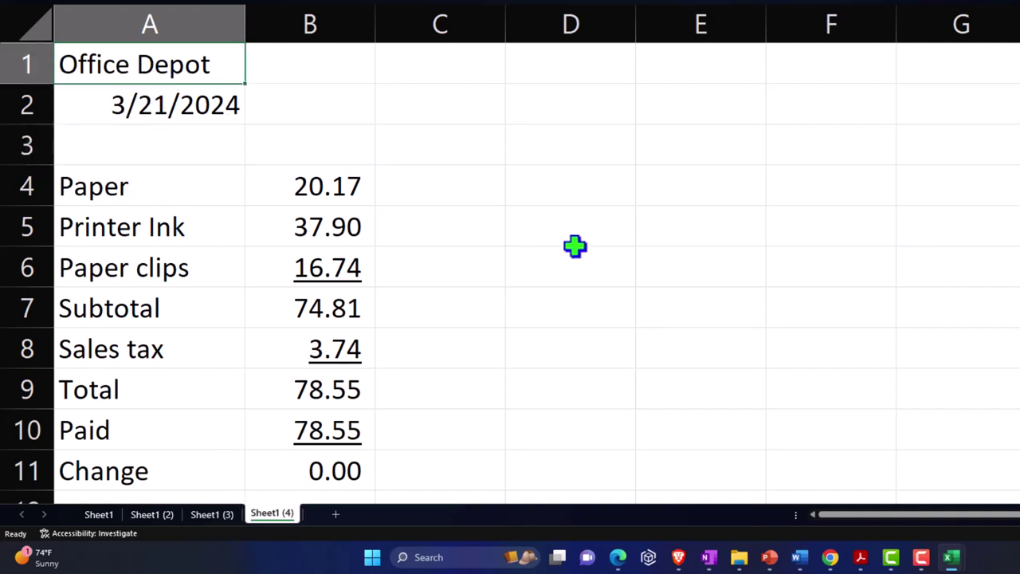
type("Restaurant ABC")
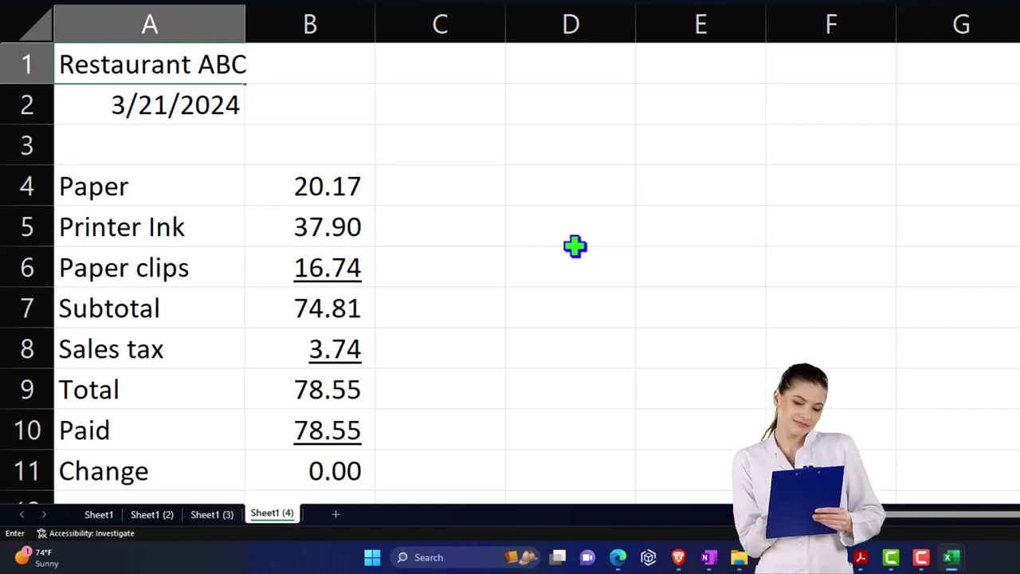
key("Return")
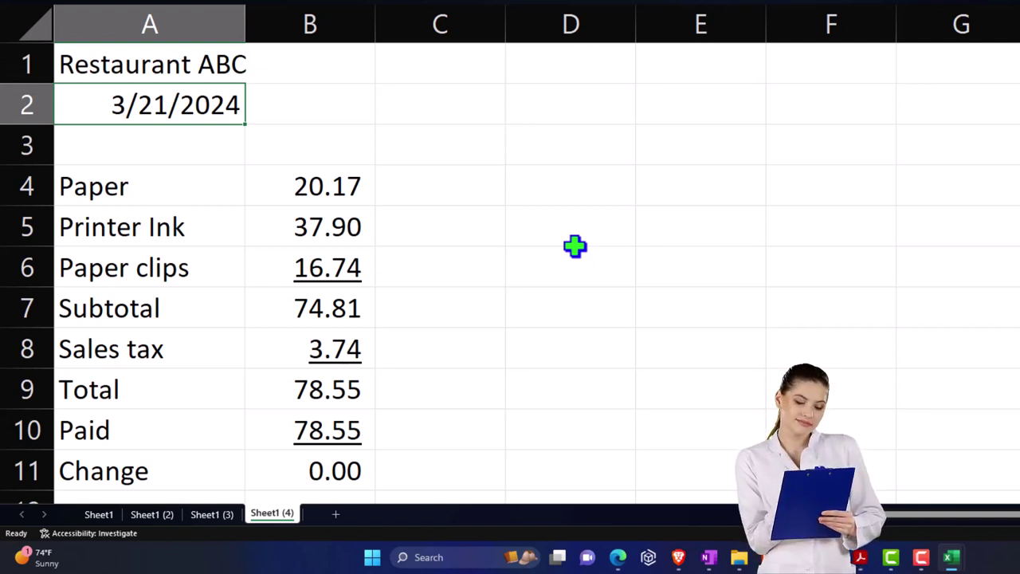
double_click(167, 105)
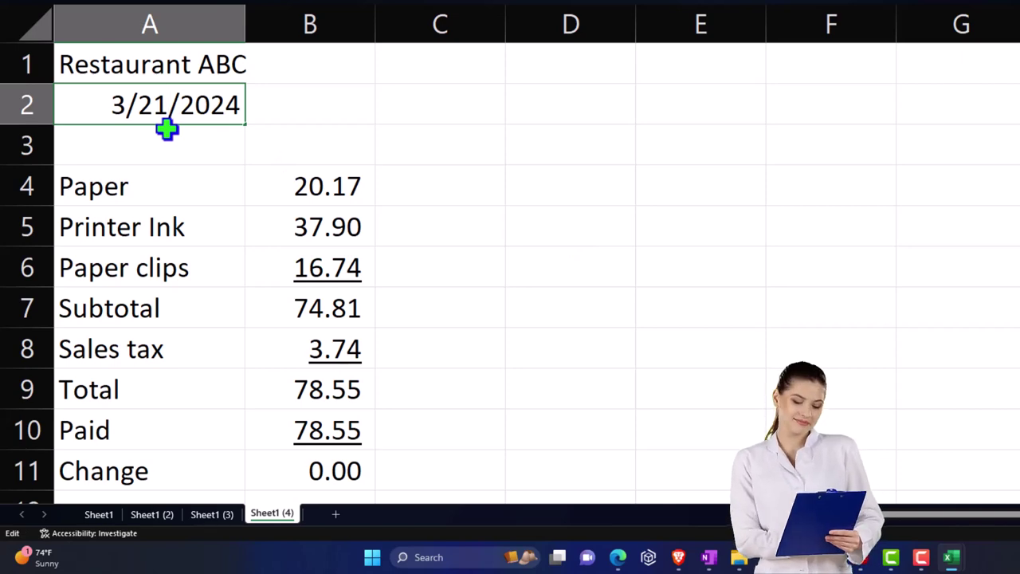
key("BackSpace")
type("7")
key("Return")
key("Return")
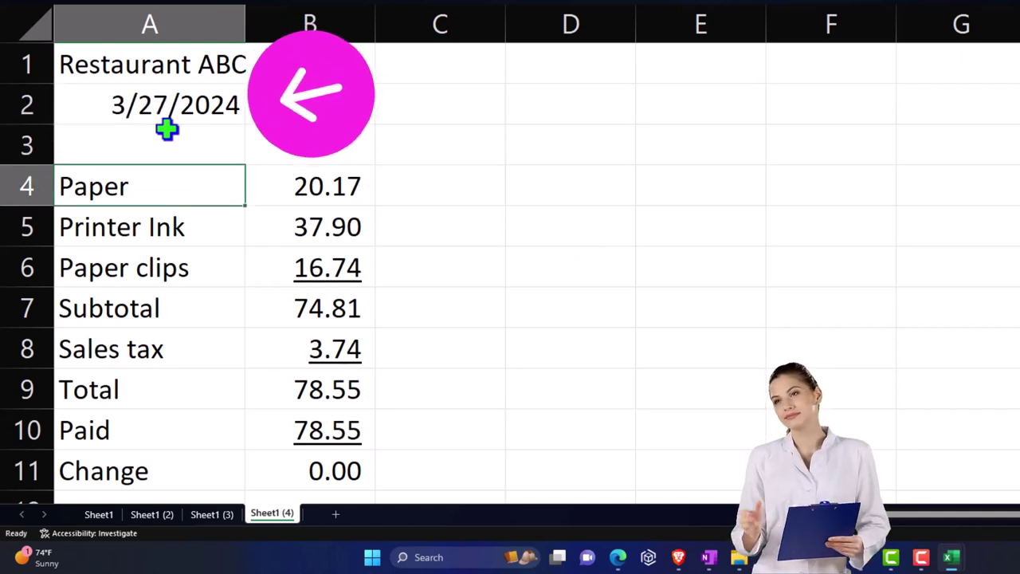
Step: Rename the items to Chicken Carry, Fried Chicken and Cheeseburger
type("Chi")
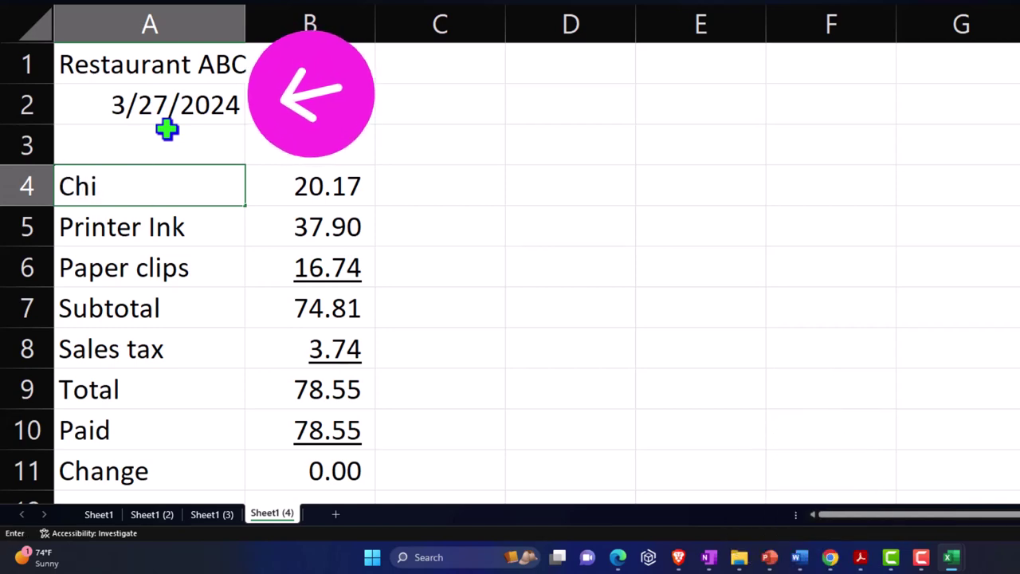
type("cken Cu")
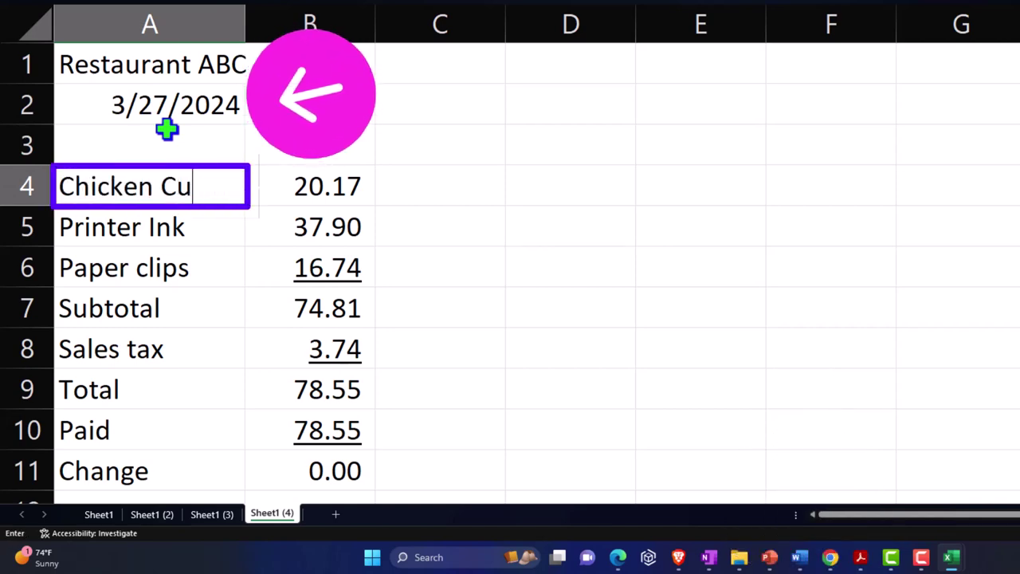
key("BackSpace")
type("arry")
key("Return")
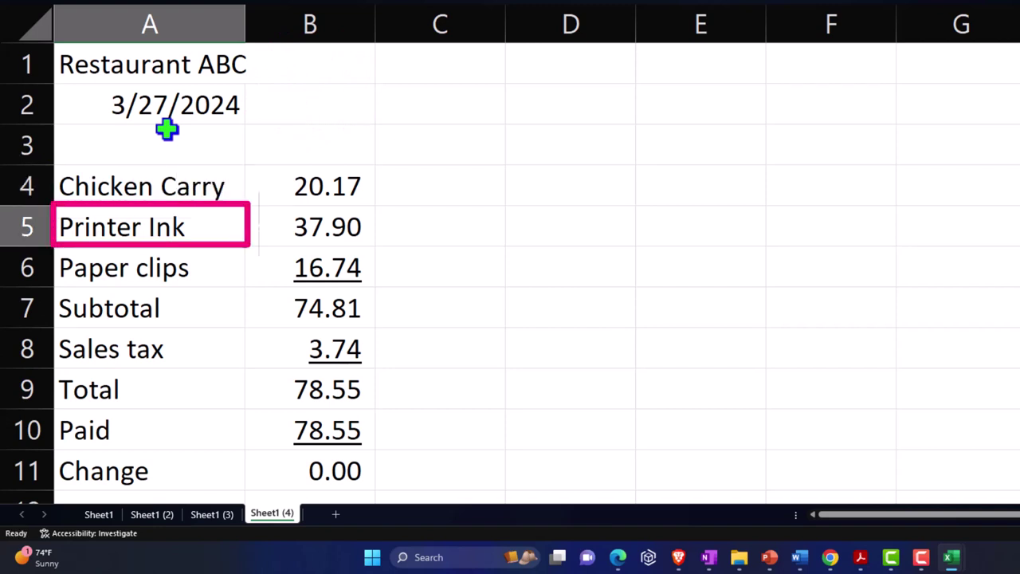
type("Fried Chicken")
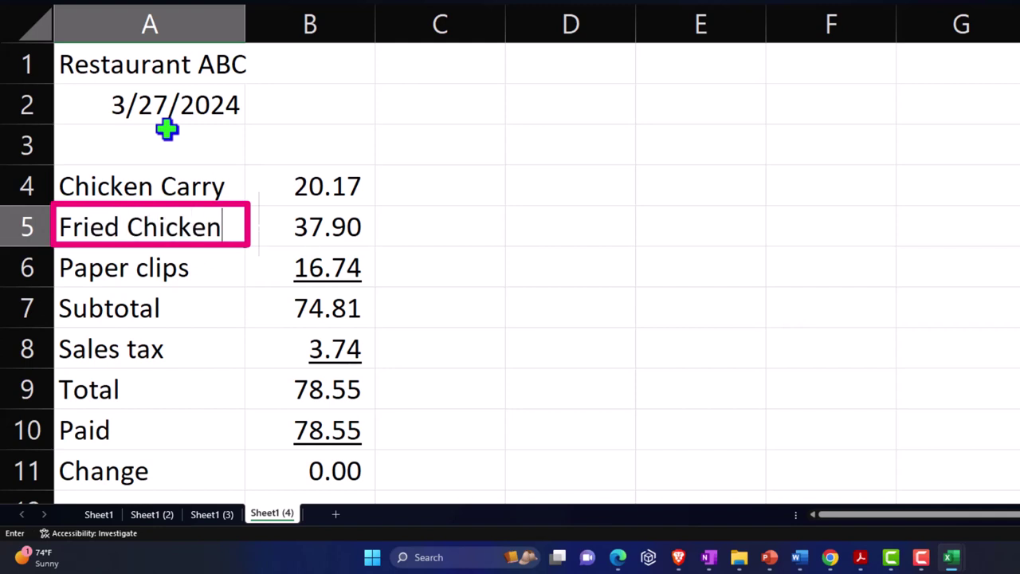
key("Return")
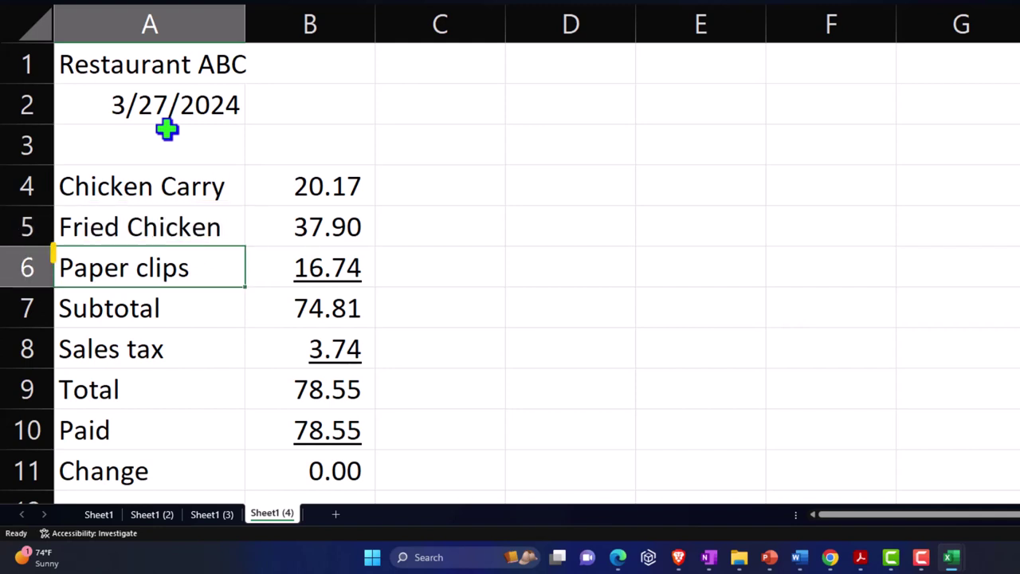
type("Ch")
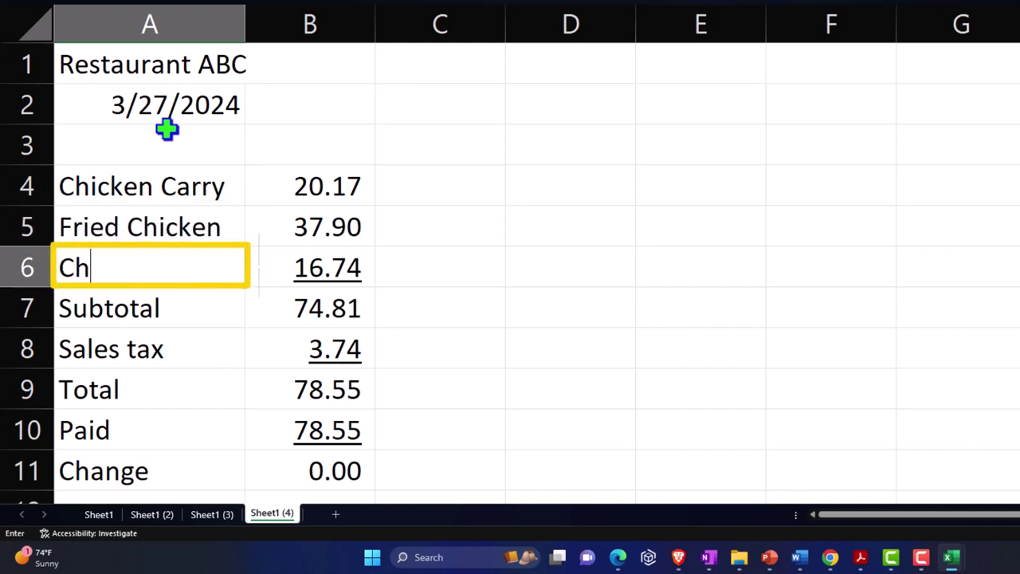
type("eese")
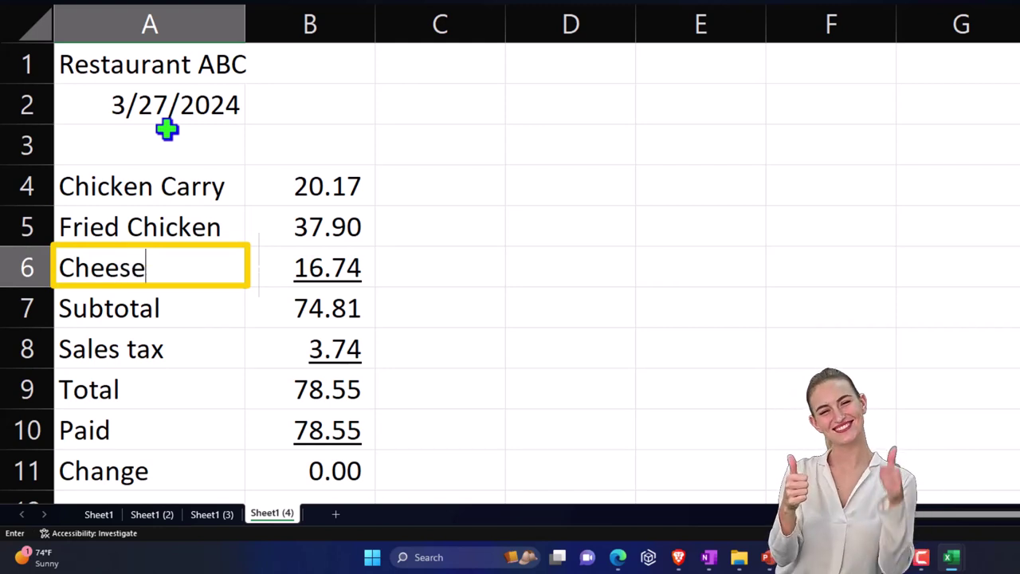
type("burger")
Step: Confirm Cheeseburger and insert four blank rows (7–10) above Subtotal
key("Return")
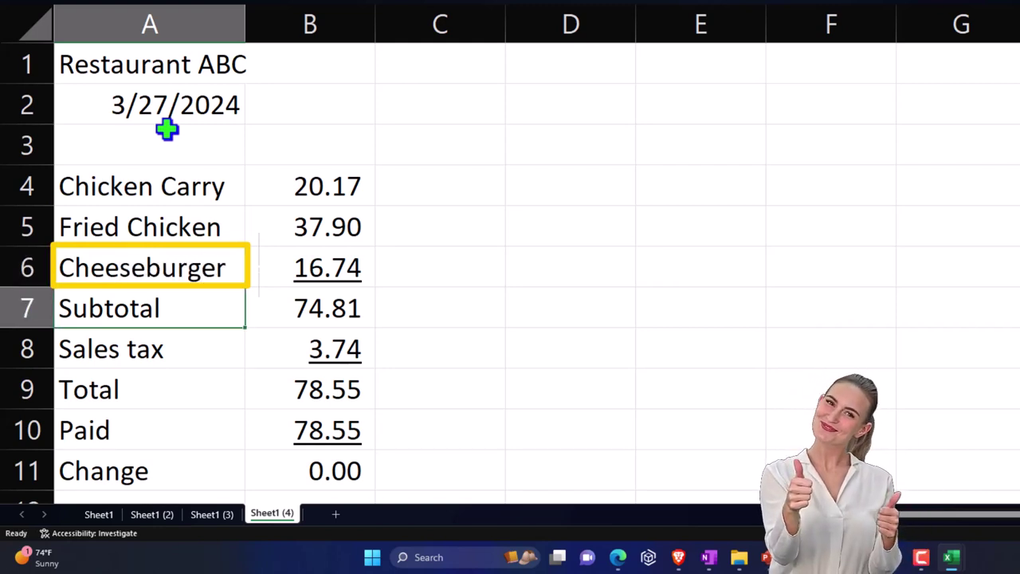
left_click_drag(91, 307, 294, 428)
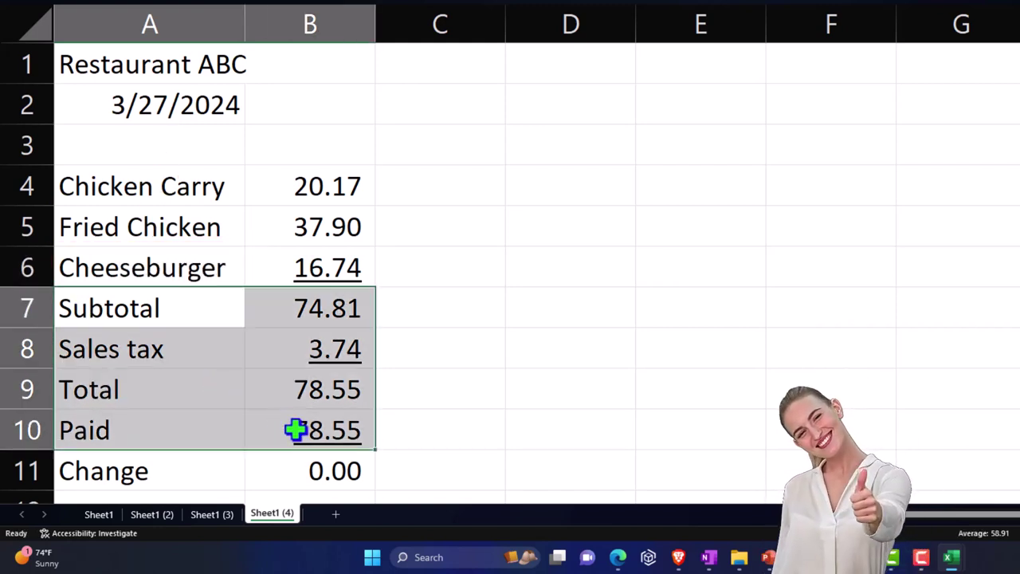
left_click_drag(23, 303, 66, 428)
right_click(138, 361)
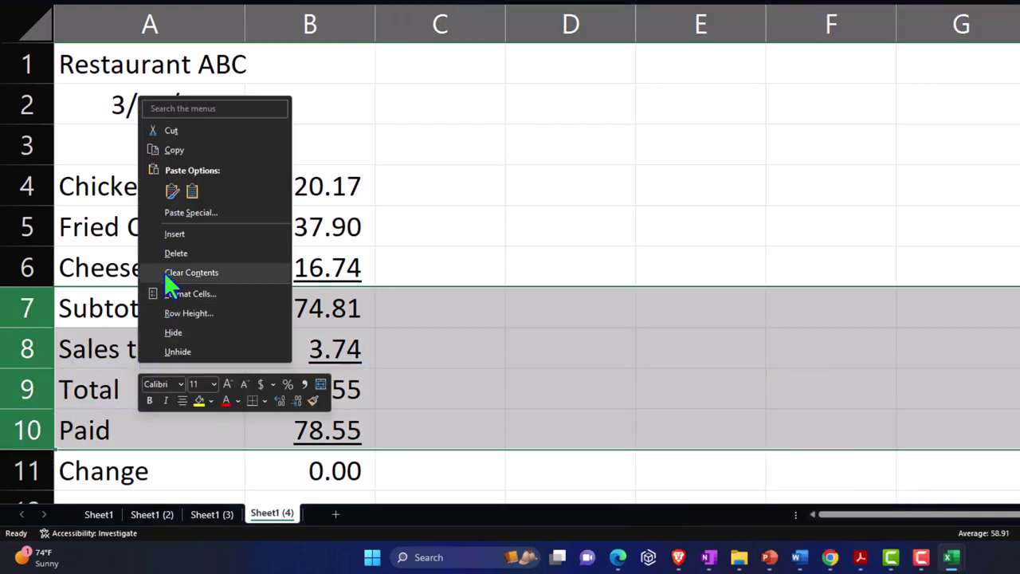
left_click(173, 233)
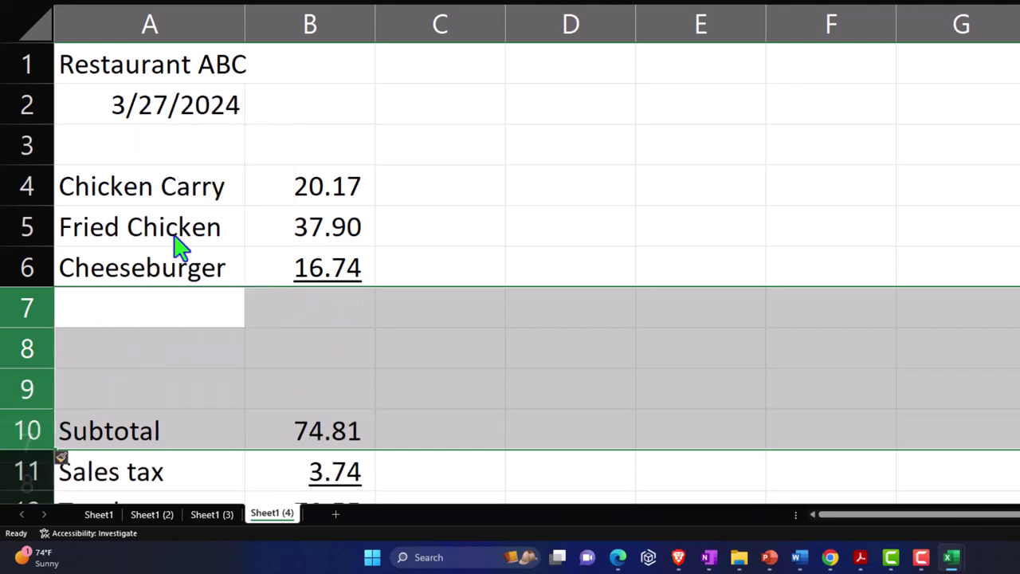
left_click(309, 267)
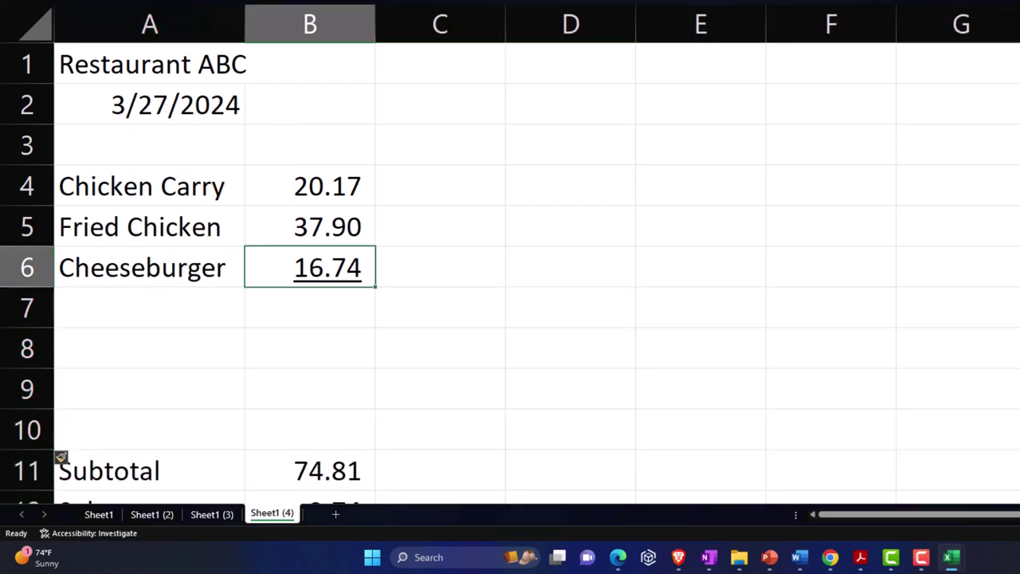
Step: Add Soda and Water as new items in A7 and A8
left_click(132, 303)
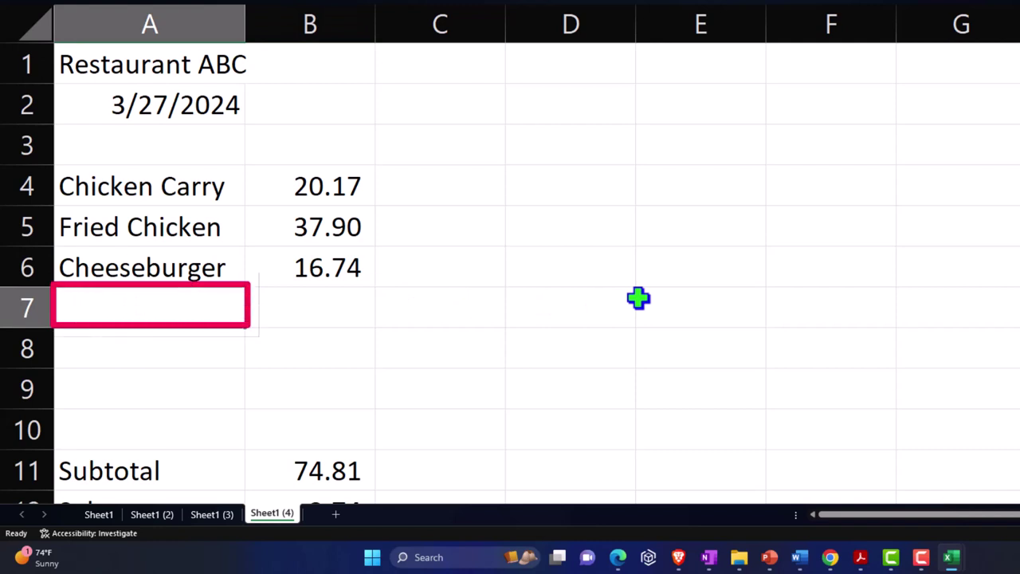
type("Soda")
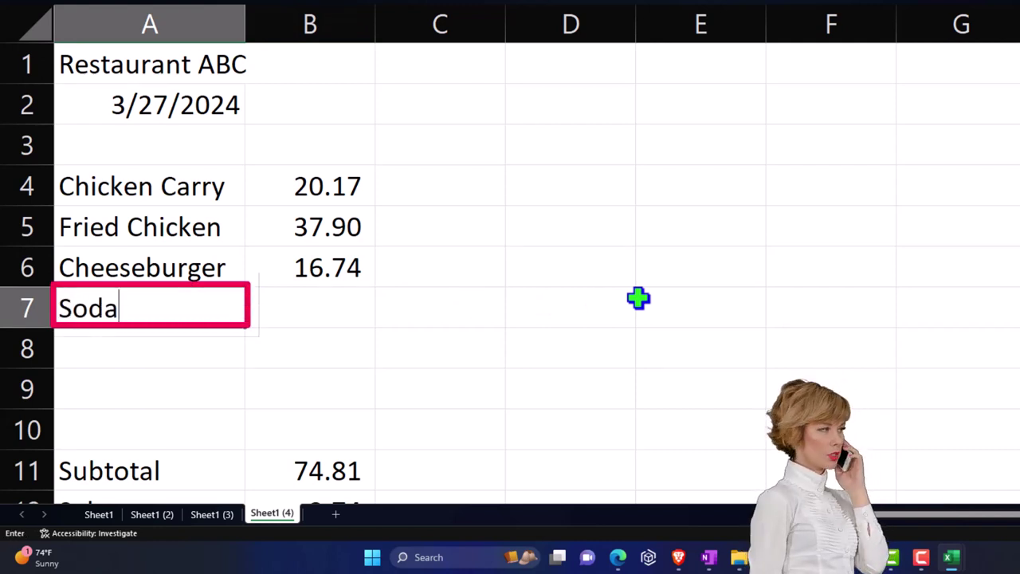
key("Return")
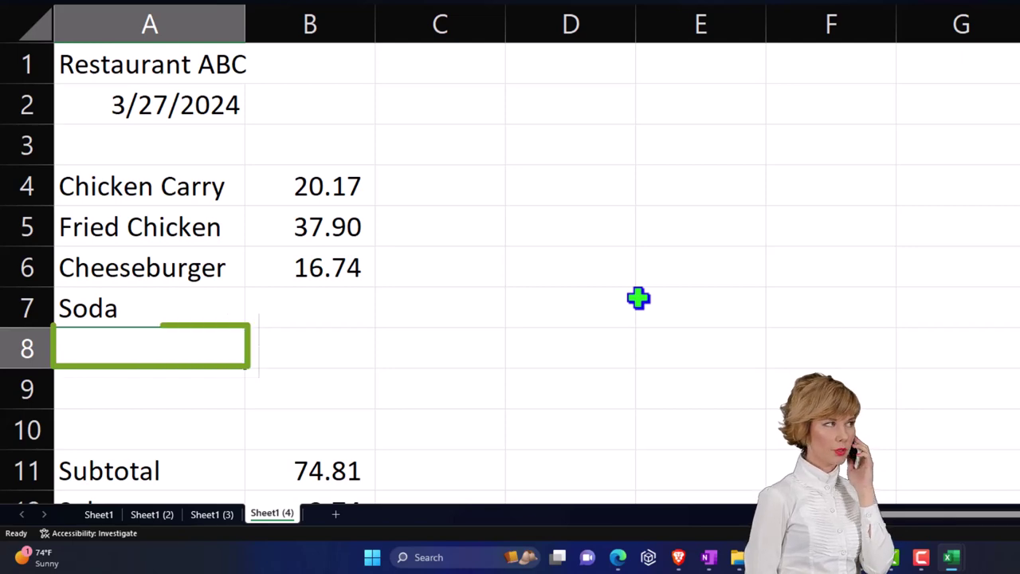
type("Water")
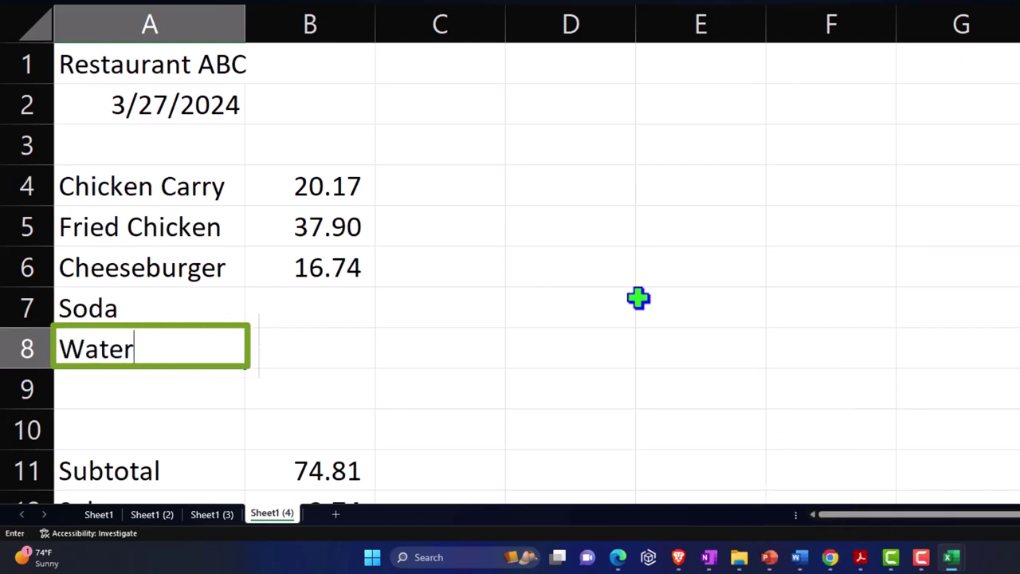
key("Return")
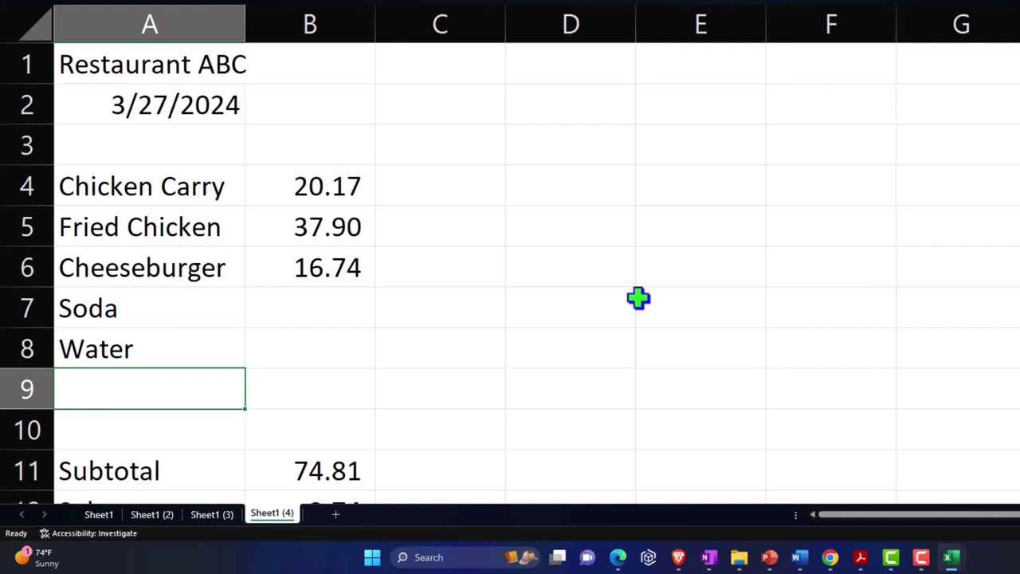
left_click(326, 199)
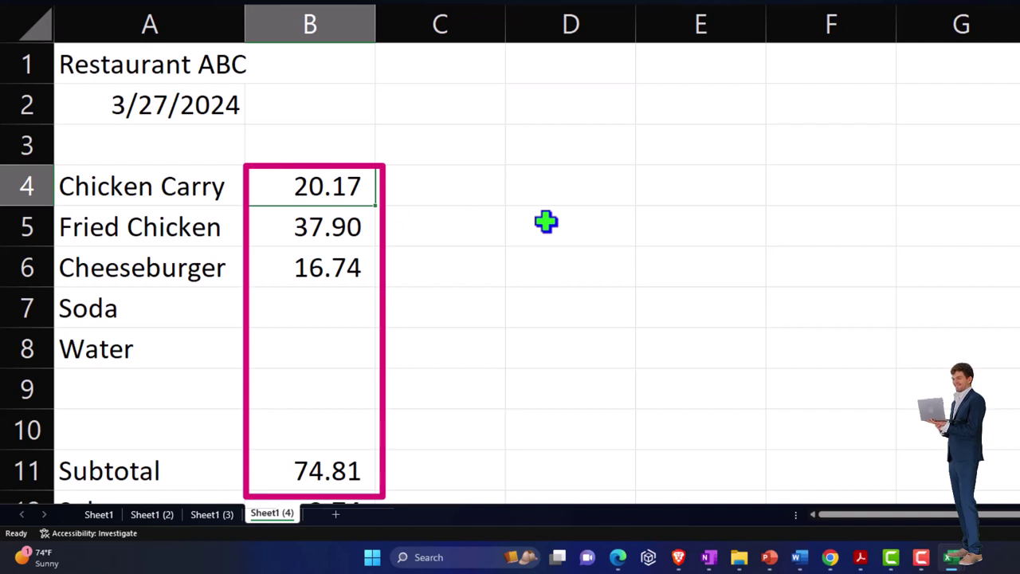
Step: Set the first three item prices to 11.00, 10.99 and 8.20
type("11")
key("Return")
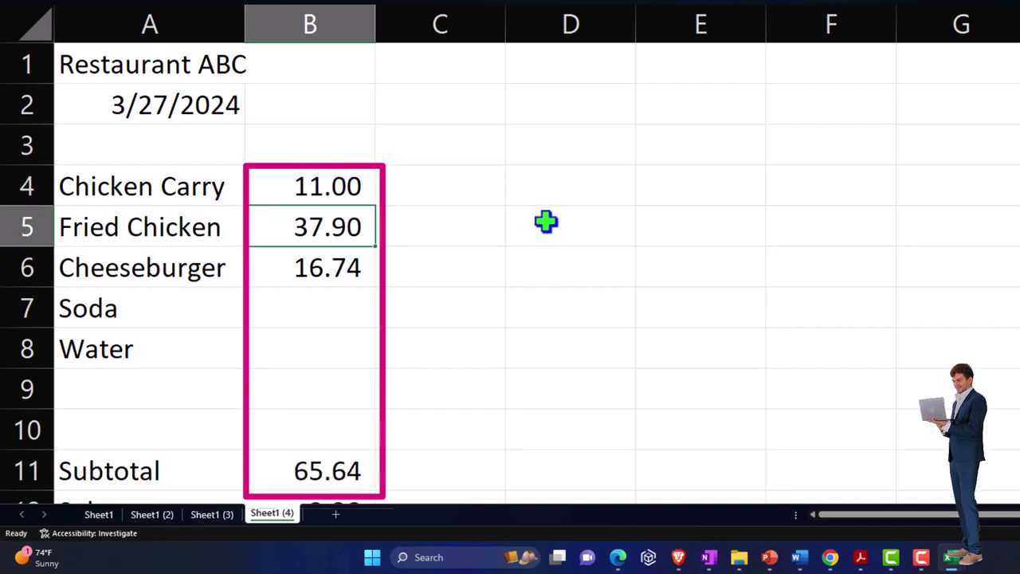
type("10.99")
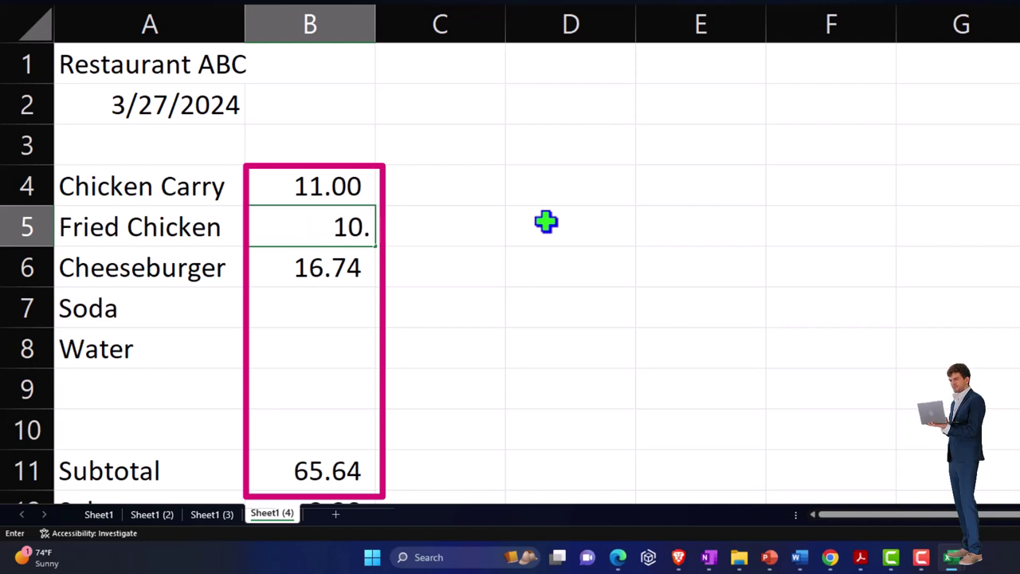
key("Return")
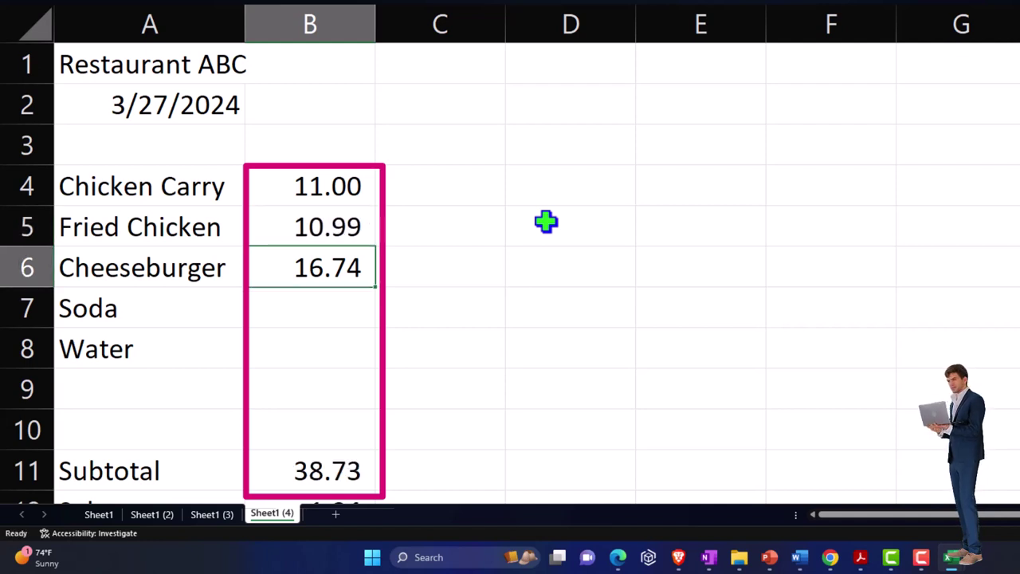
type("8.2")
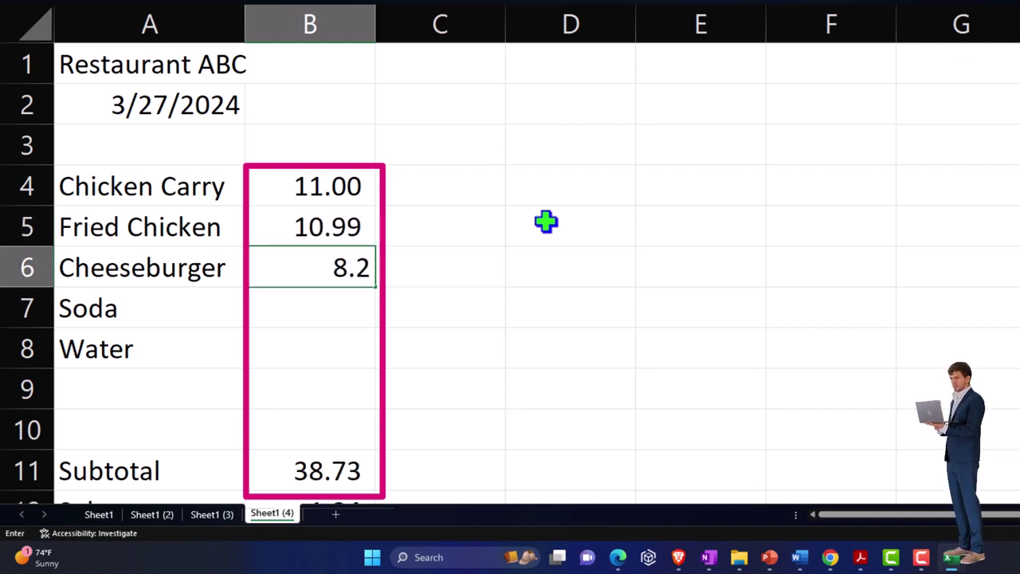
key("Return")
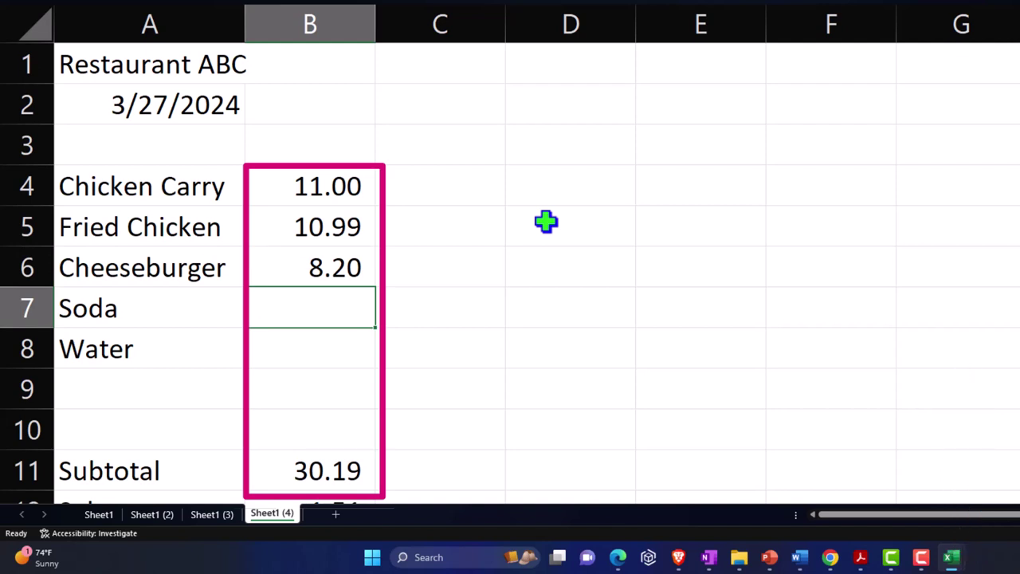
Step: Enter the Soda price 4.00 and the Water price 1.00
key("Return")
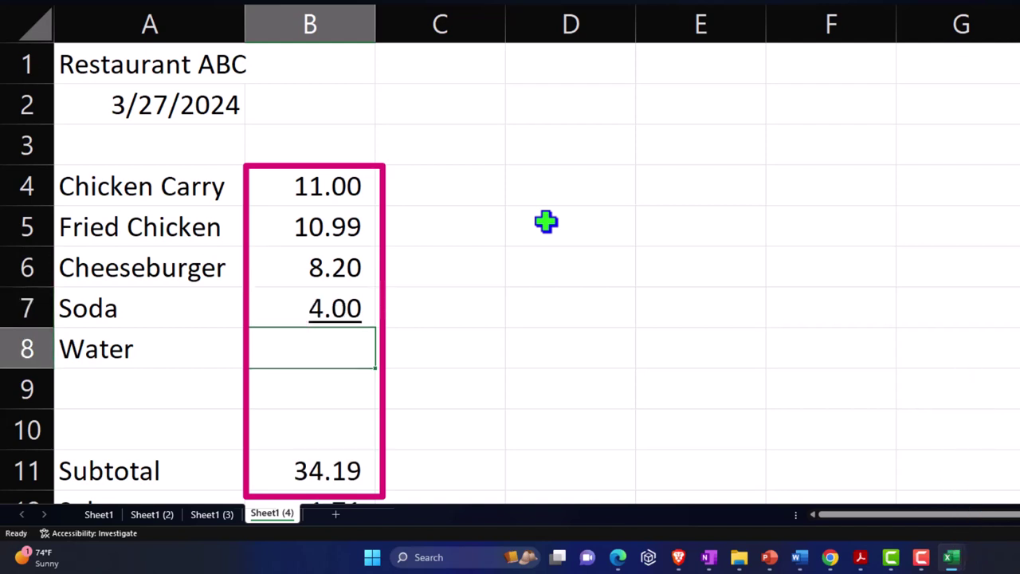
left_click(340, 297)
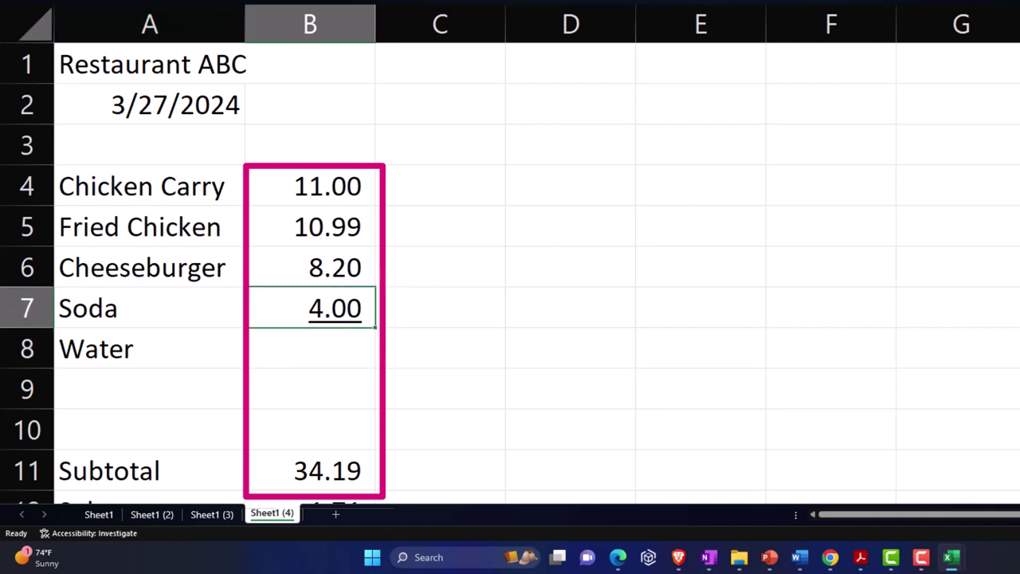
left_click(311, 348)
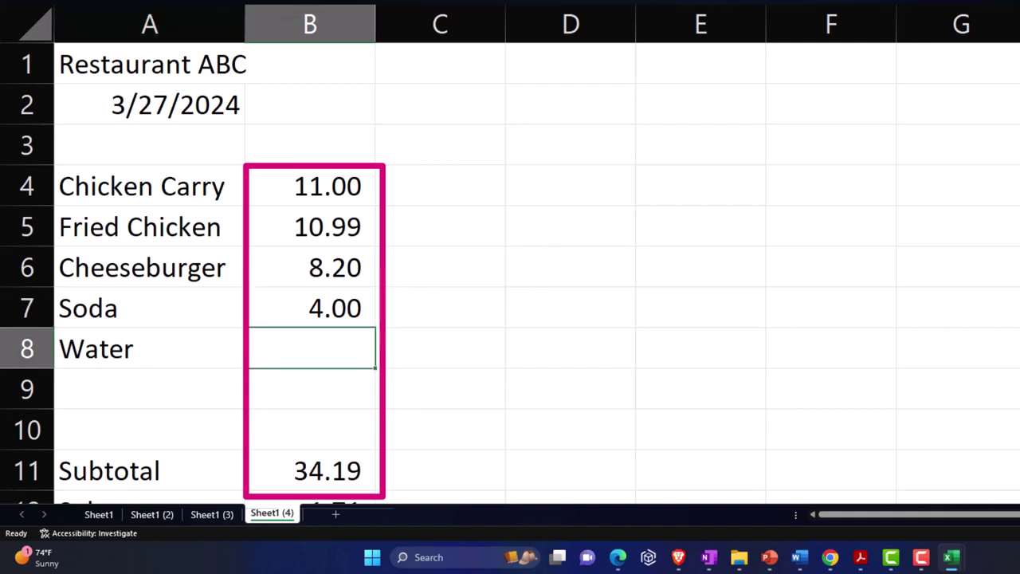
type("1")
key("Return")
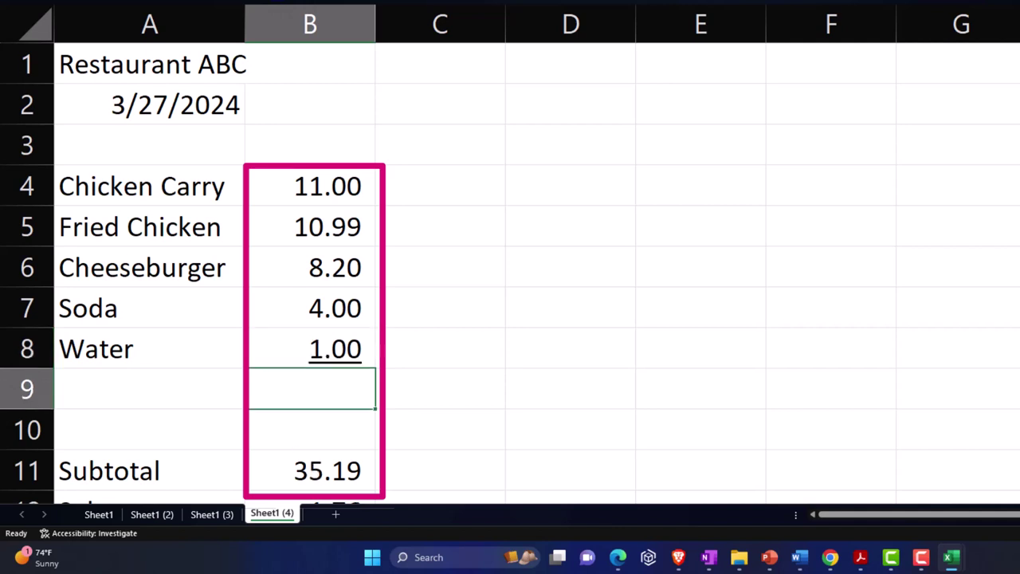
key("Left")
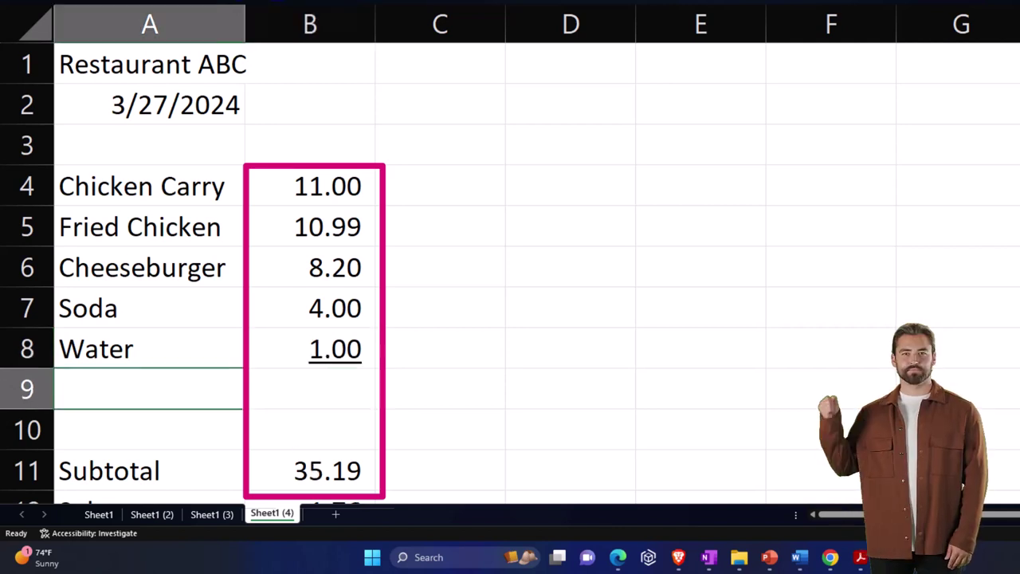
scroll(277, 109, "down", 1)
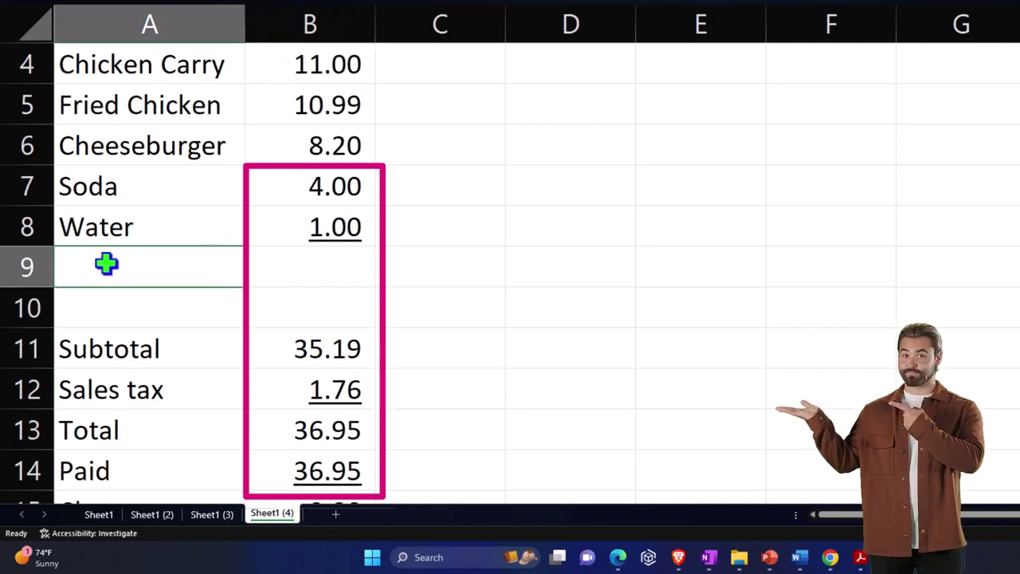
Step: Delete the two empty rows and AutoSum B4:B8 into the Subtotal cell B9
left_click_drag(28, 267, 33, 296)
right_click(141, 297)
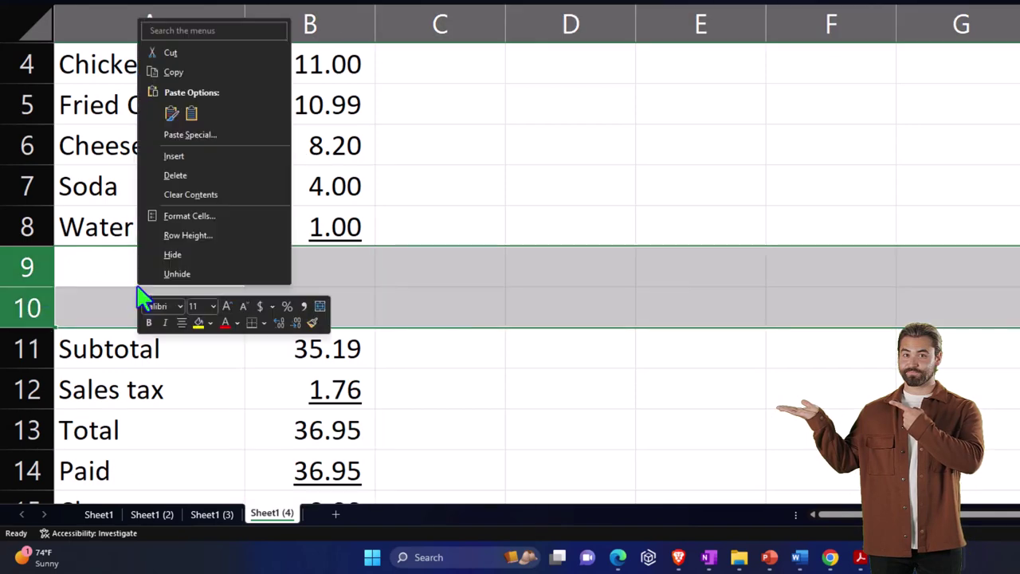
left_click(172, 176)
left_click(341, 352)
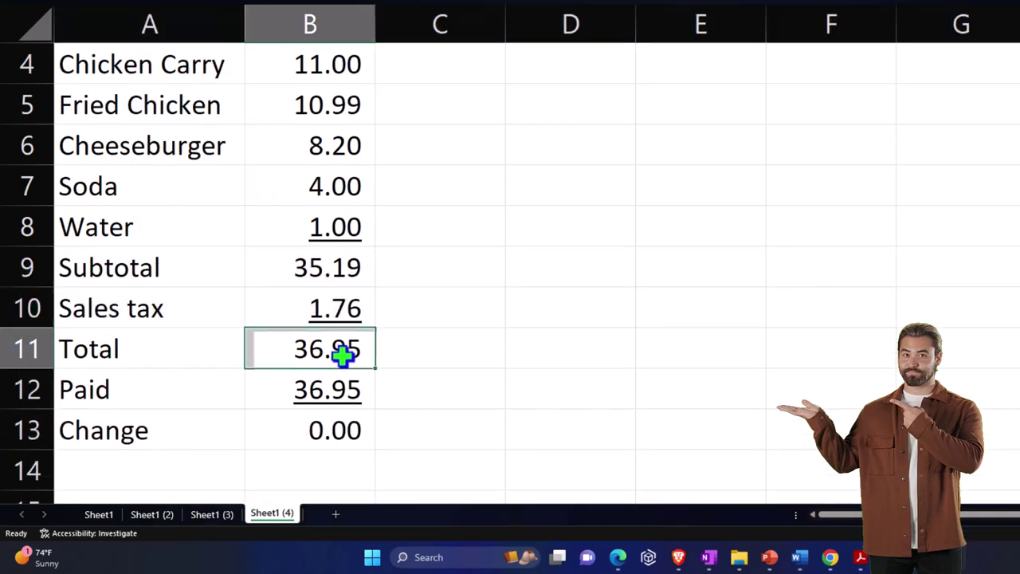
left_click(485, 376)
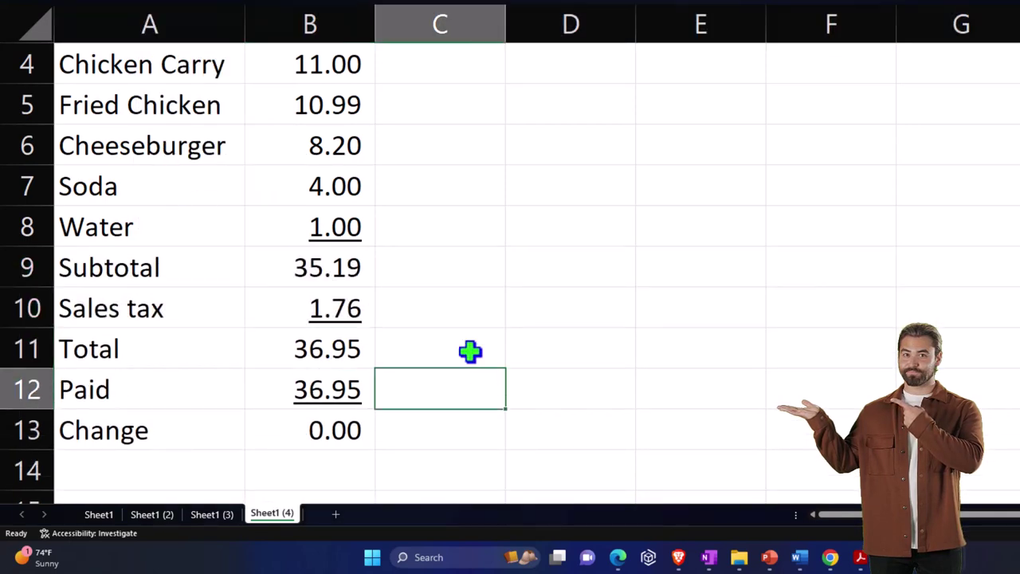
left_click(323, 268)
key("alt+equal")
key("Return")
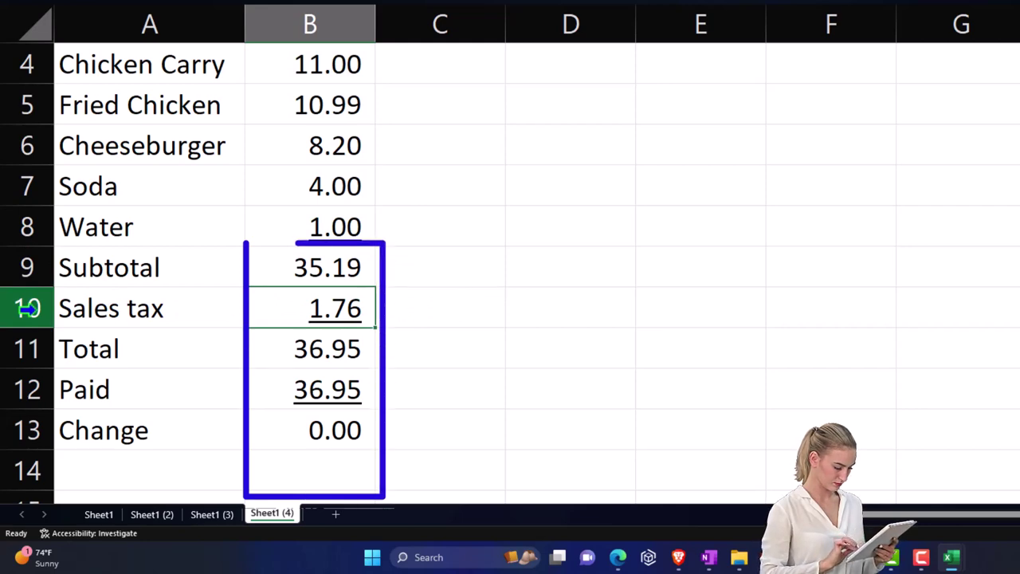
Step: Delete the Sales tax and Total rows, then set Paid to =+B9 and Change to =+B9-B10
left_click_drag(28, 308, 32, 337)
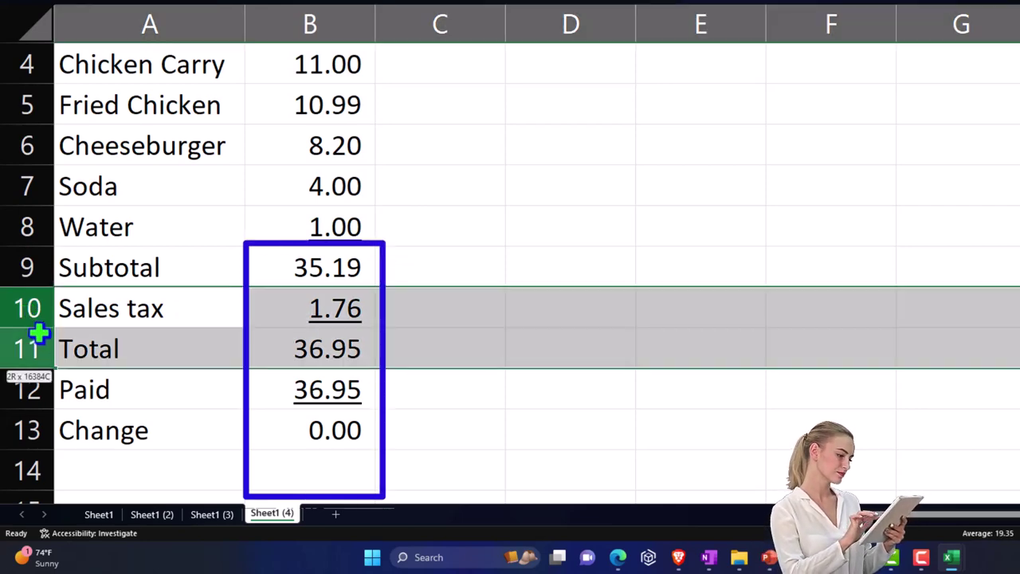
right_click(127, 334)
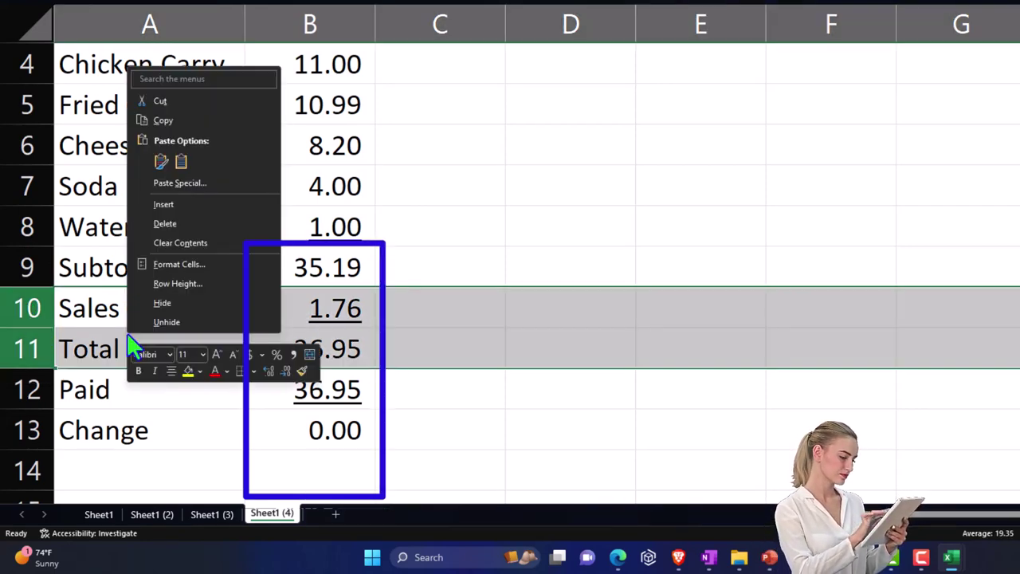
left_click(153, 223)
left_click(327, 309)
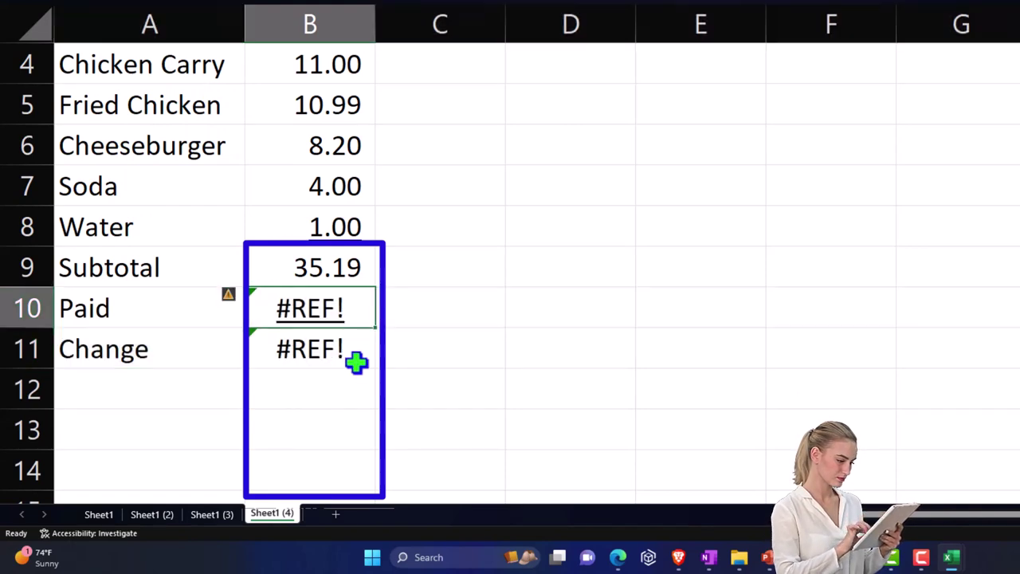
type("+")
key("Up")
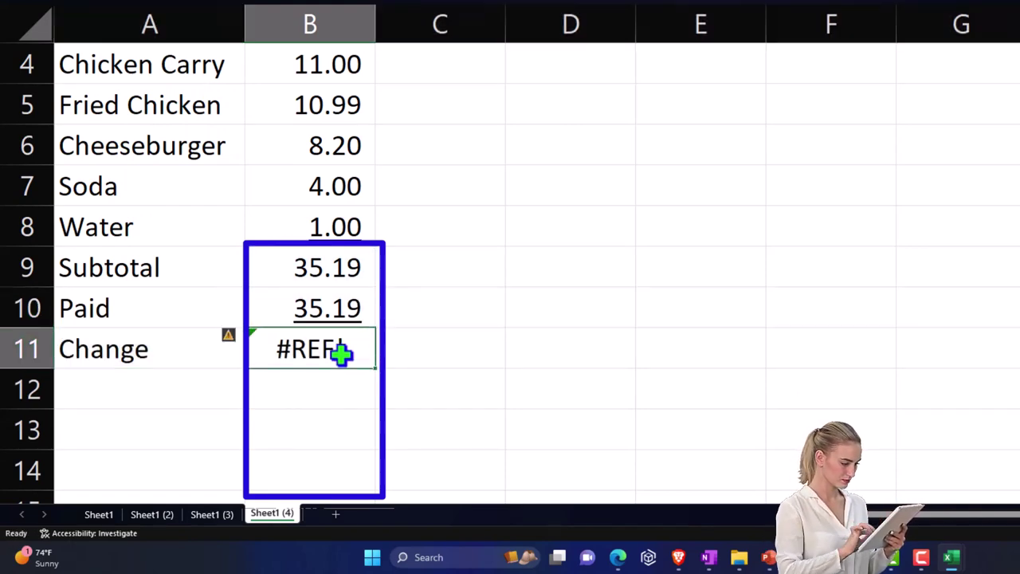
type("+")
key("Up")
key("Up")
type("-")
key("Up")
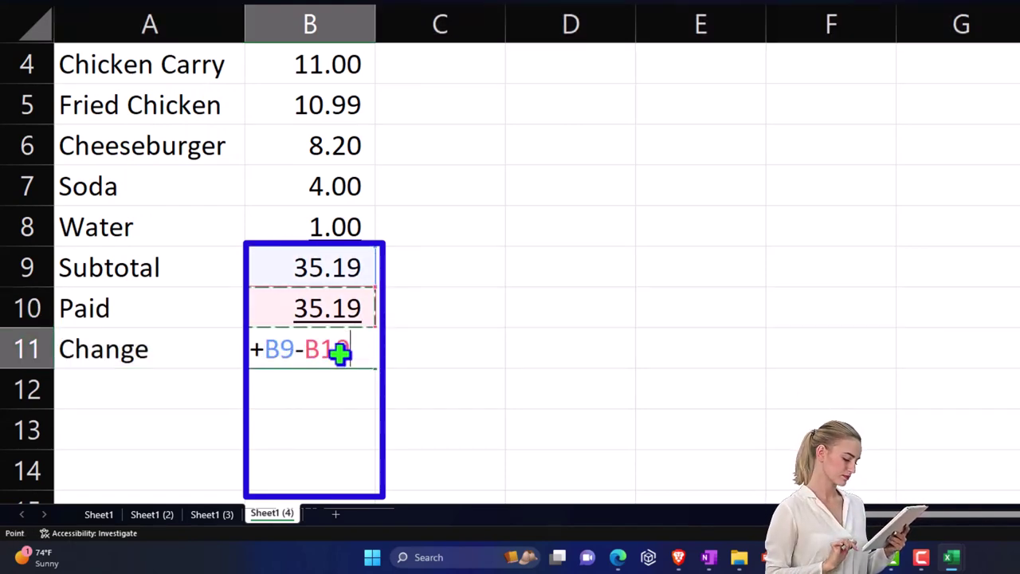
key("Return")
scroll(339, 354, "up", 1)
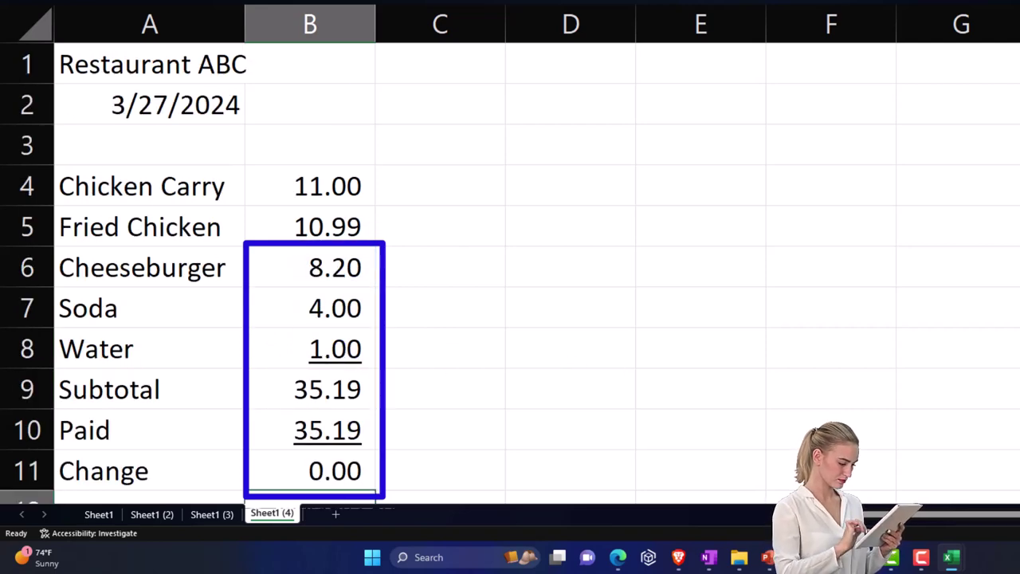
scroll(339, 355, "down", 1)
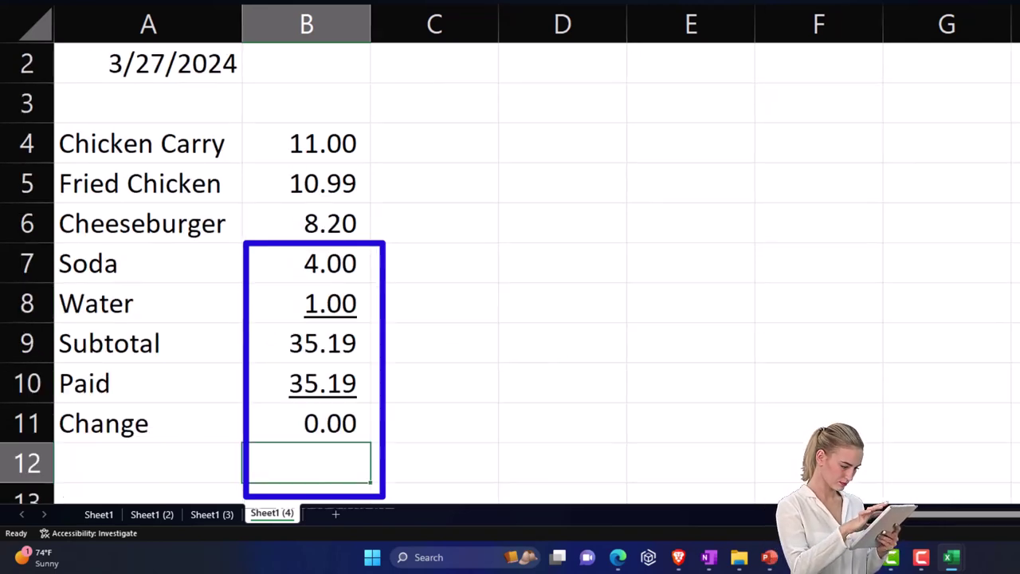
left_click(705, 404)
scroll(615, 449, "up", 1)
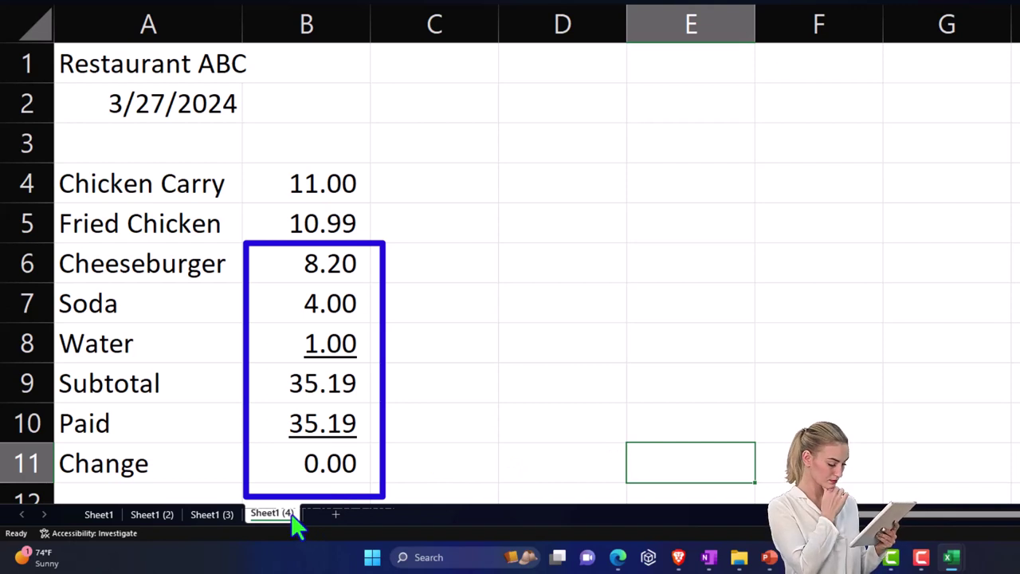
Step: Duplicate the receipt as Sheet1 (5) and change its date to 4/5/2024
left_click_drag(303, 505, 307, 508)
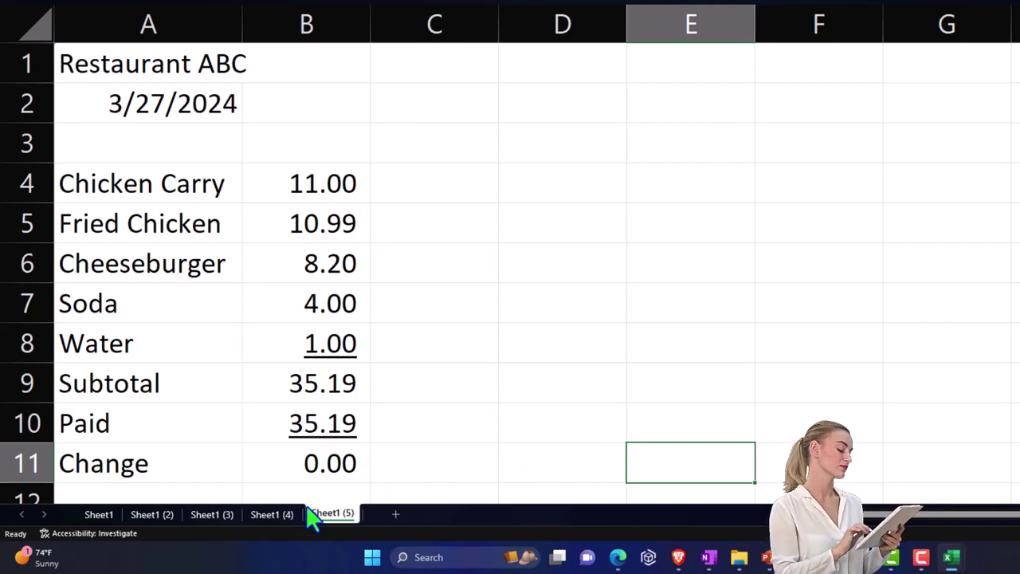
double_click(128, 108)
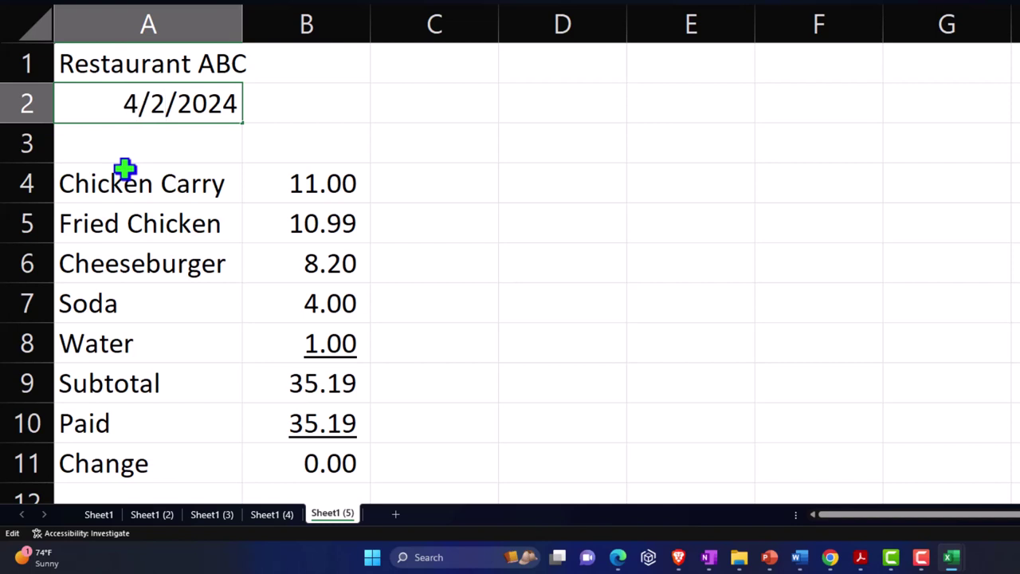
type("5")
key("Return")
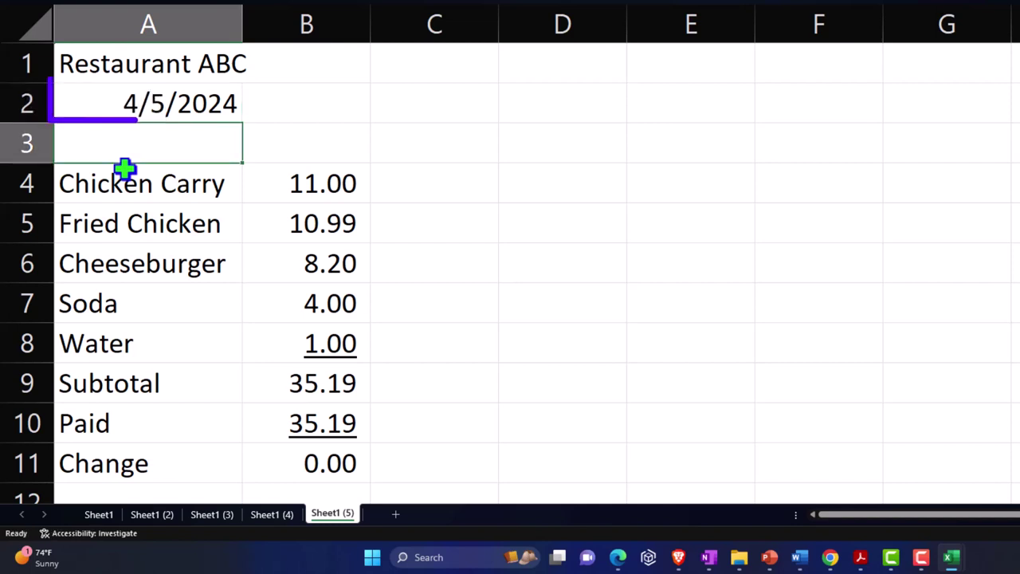
Step: Enter the new prices 15.99, 14.99, 9.40, 5.00 and 1.20, totalling 46.58
key("Down")
key("Right")
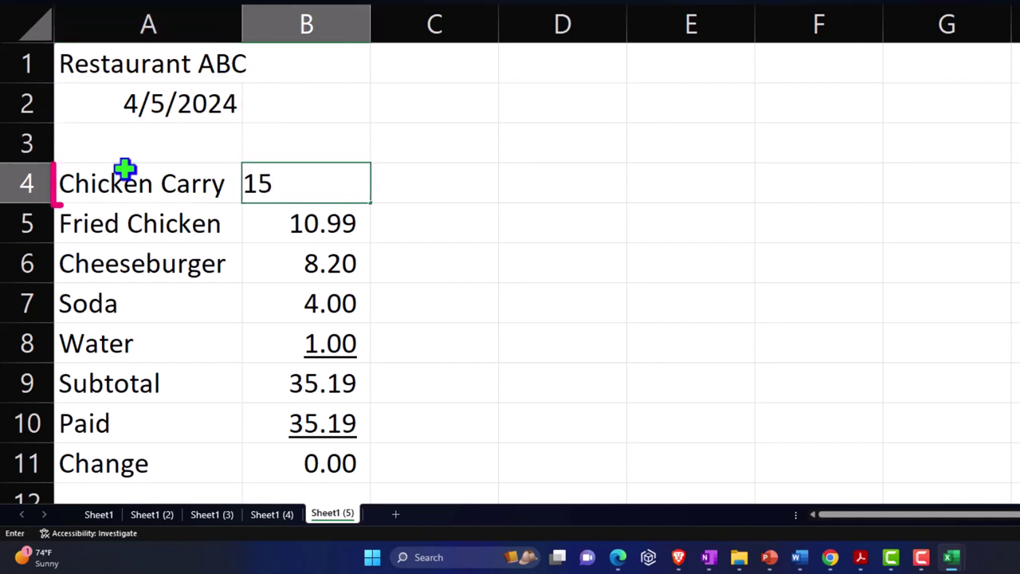
type("15.99")
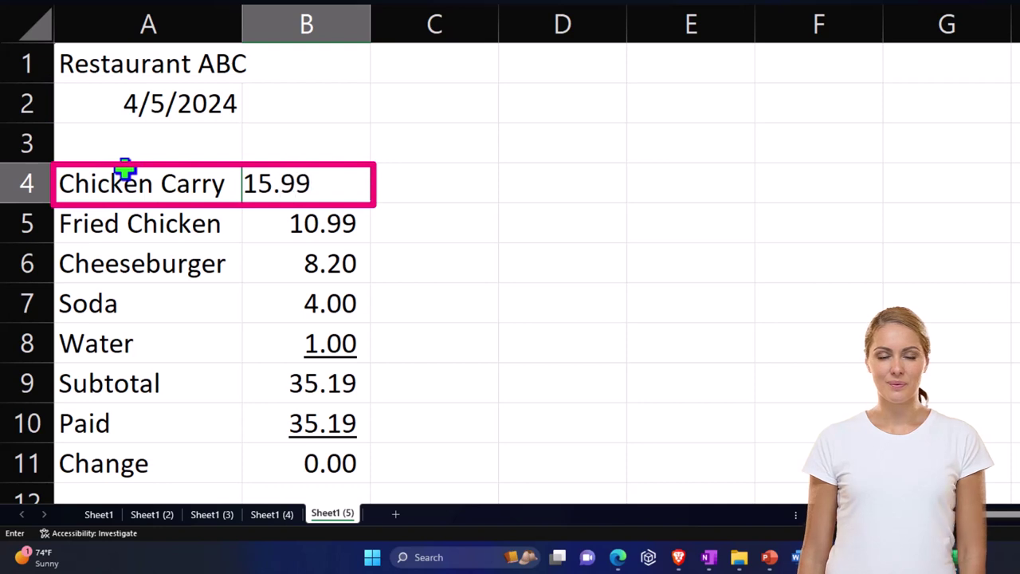
key("Return")
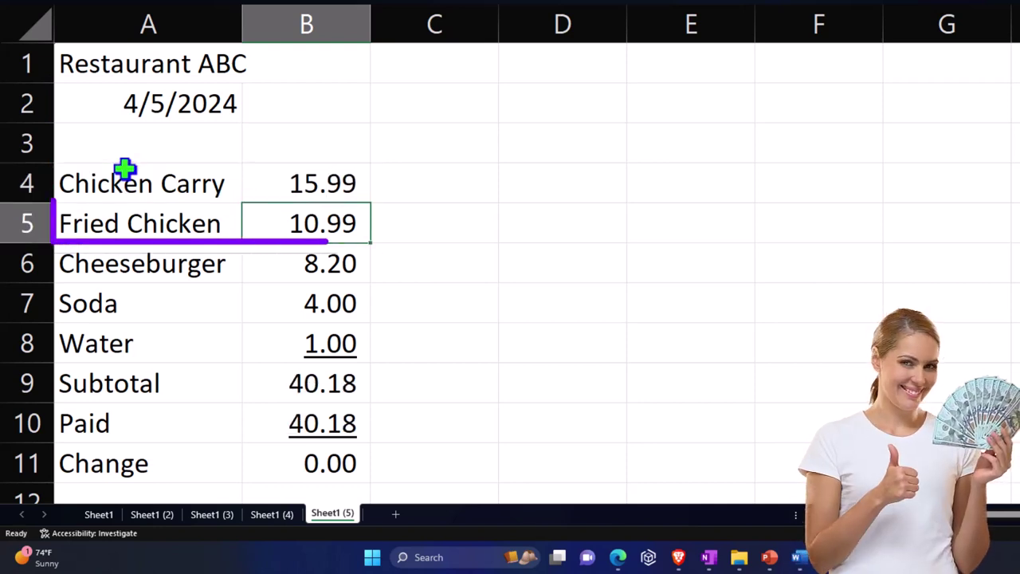
type("1")
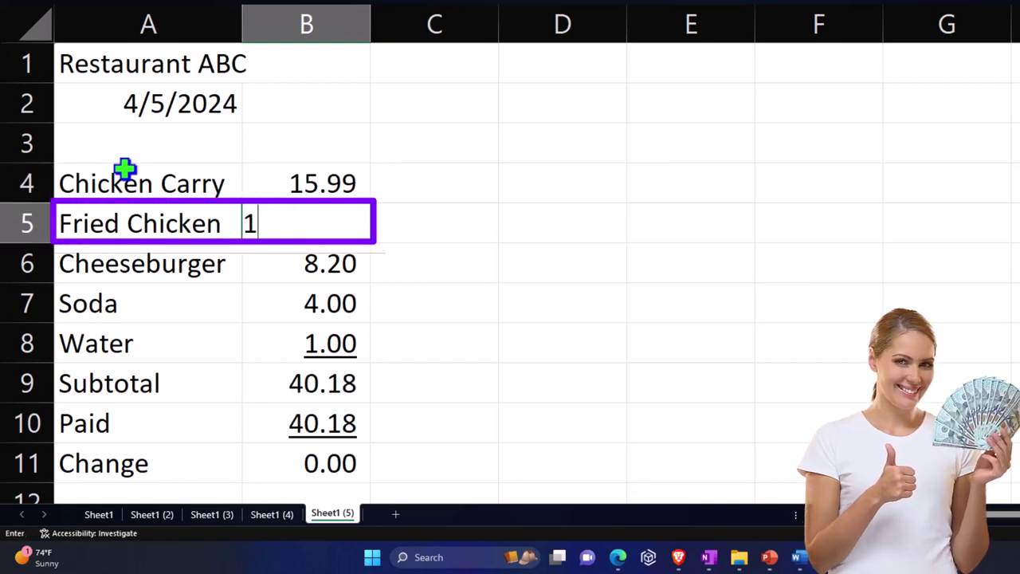
type("4.99")
key("Return")
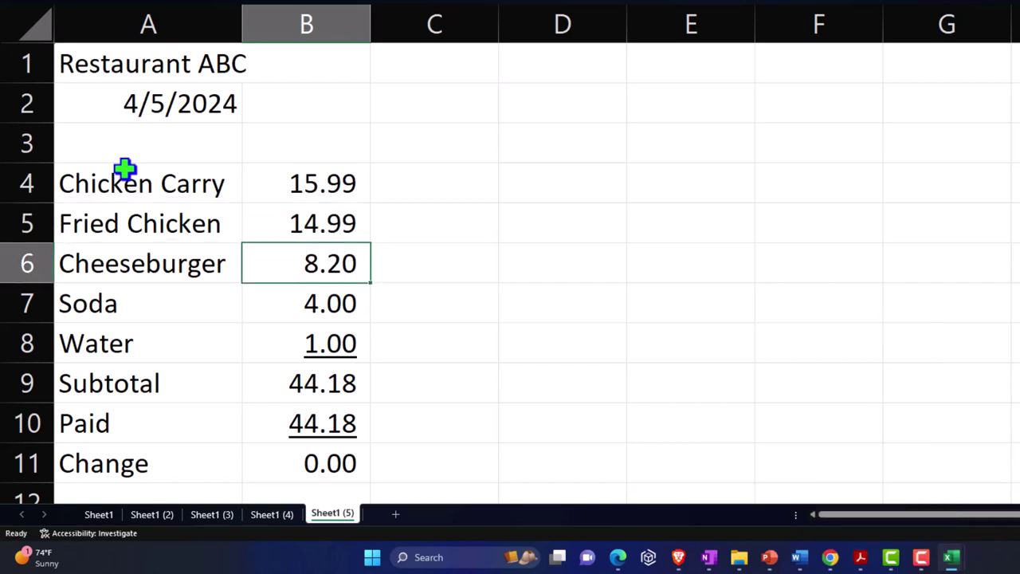
type("9")
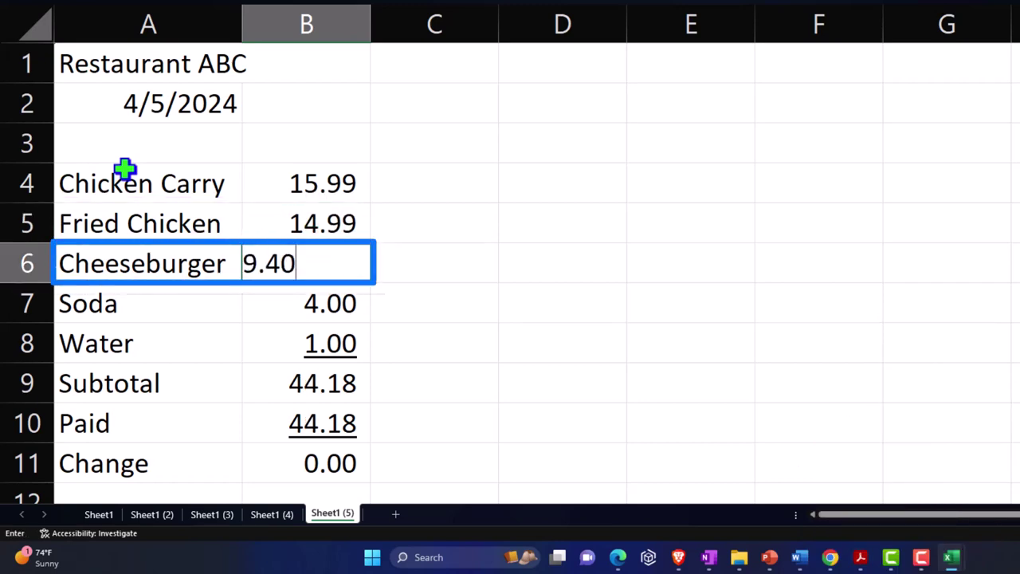
key("Return")
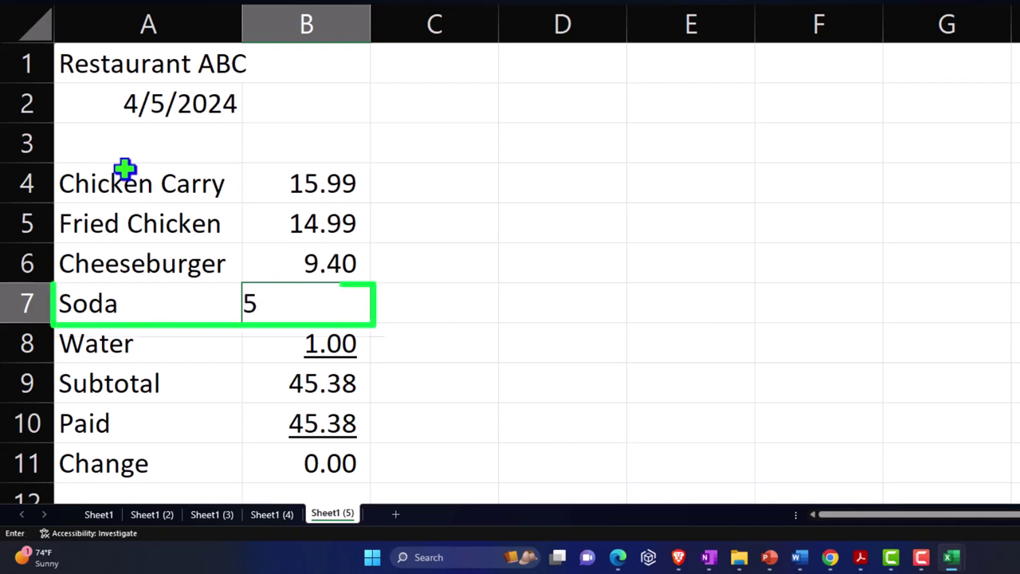
key("Return")
type("1.20")
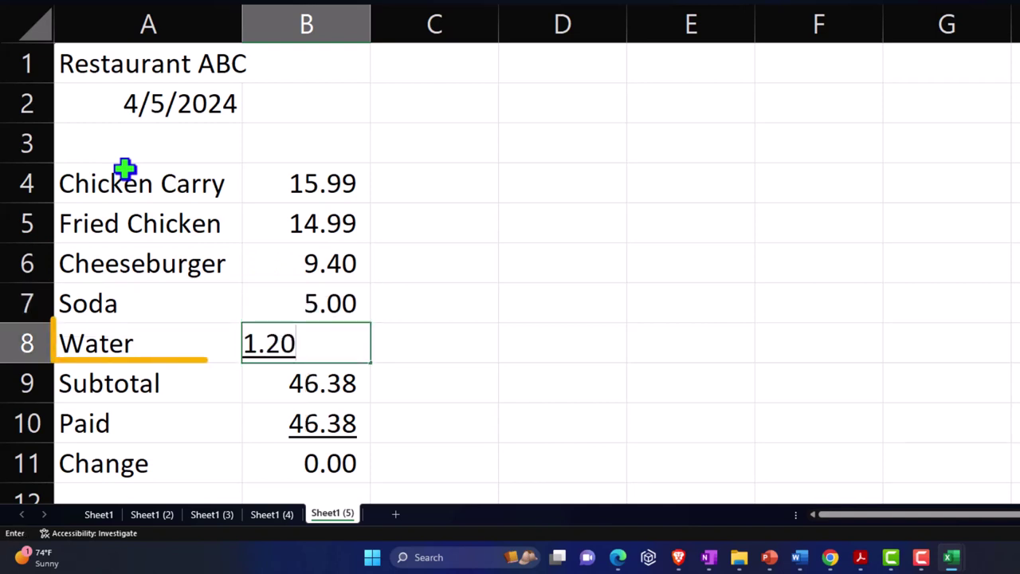
key("Return")
left_click(493, 344)
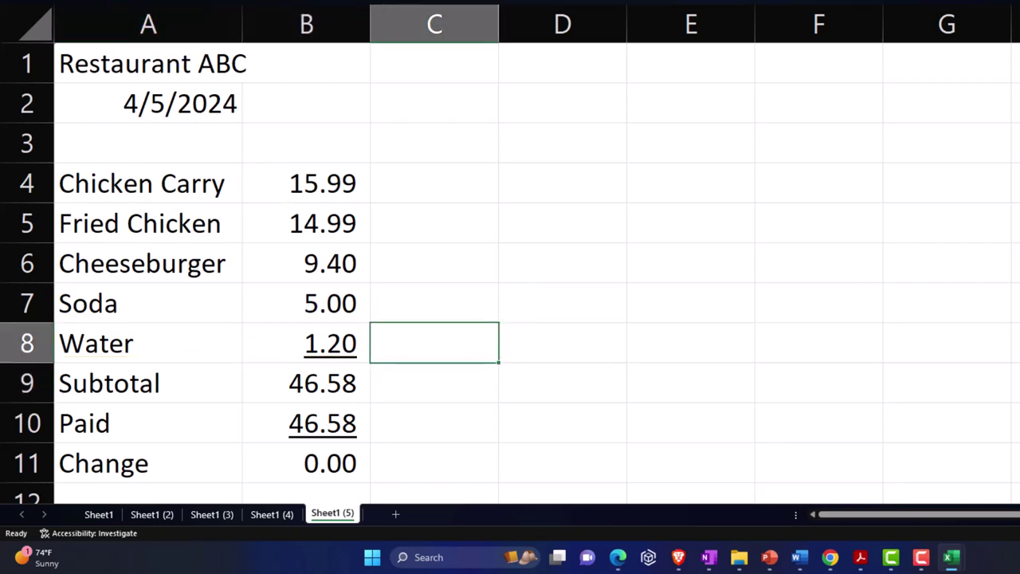
left_click(478, 223)
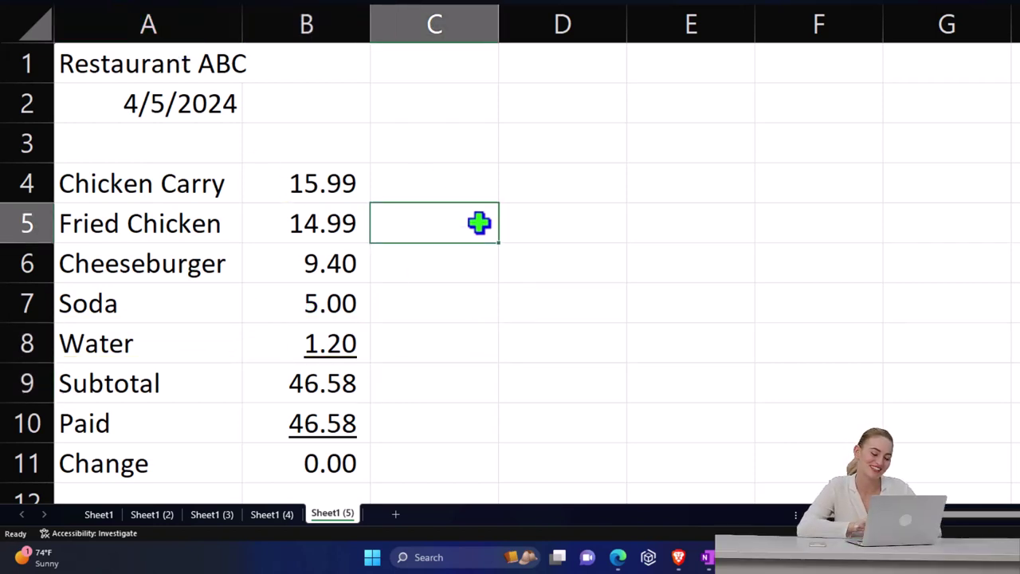
Step: Switch to Sheet1, showing the 2/5/2024 Office Depot receipt with a 100.79 total
left_click(99, 516)
left_click(419, 383)
scroll(419, 383, "up", 1)
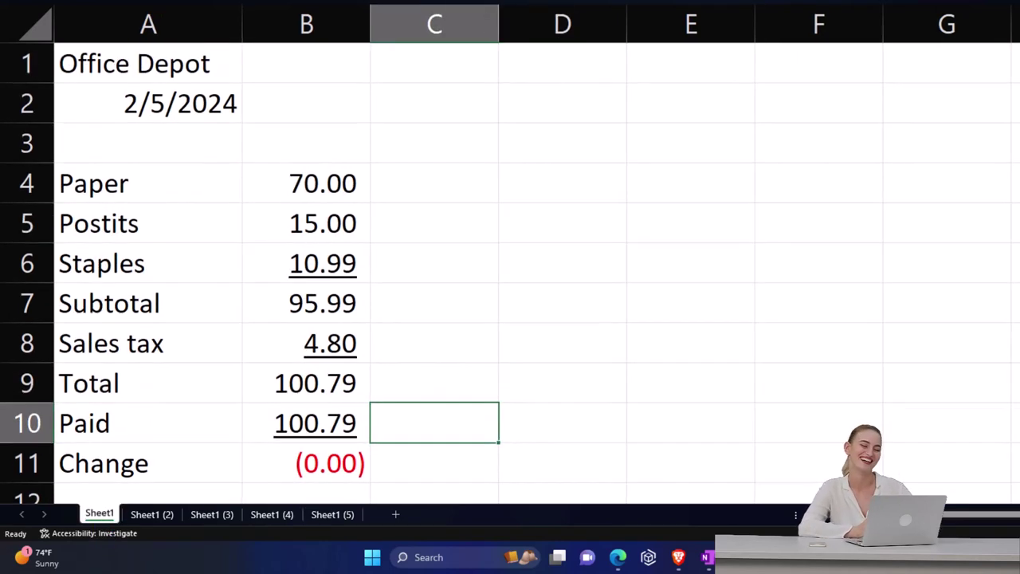
left_click(733, 343)
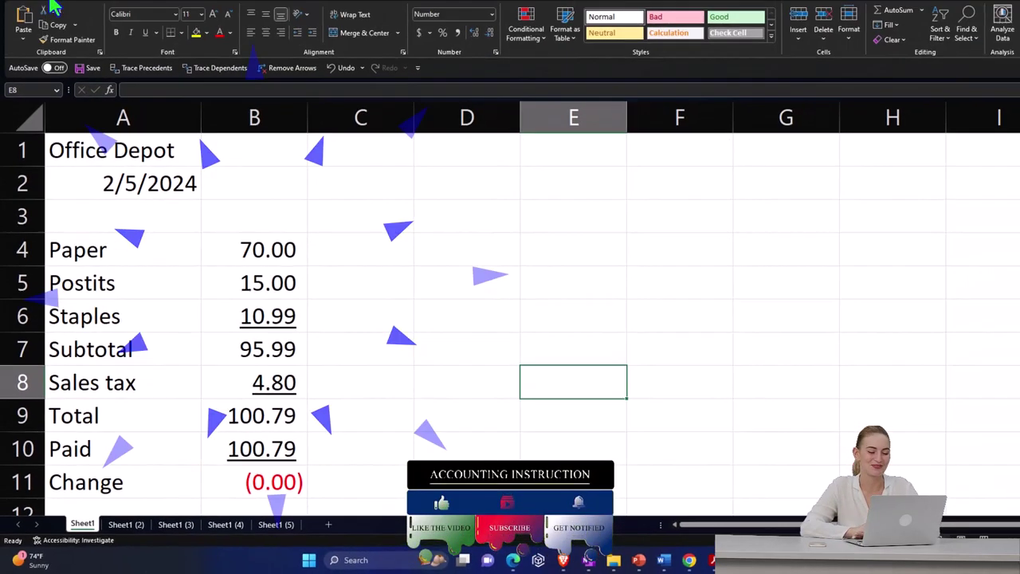
Step: Save the Office Depot receipt sheet as the PDF 'Recipts Practice' in Student Recipts
left_click(20, 5)
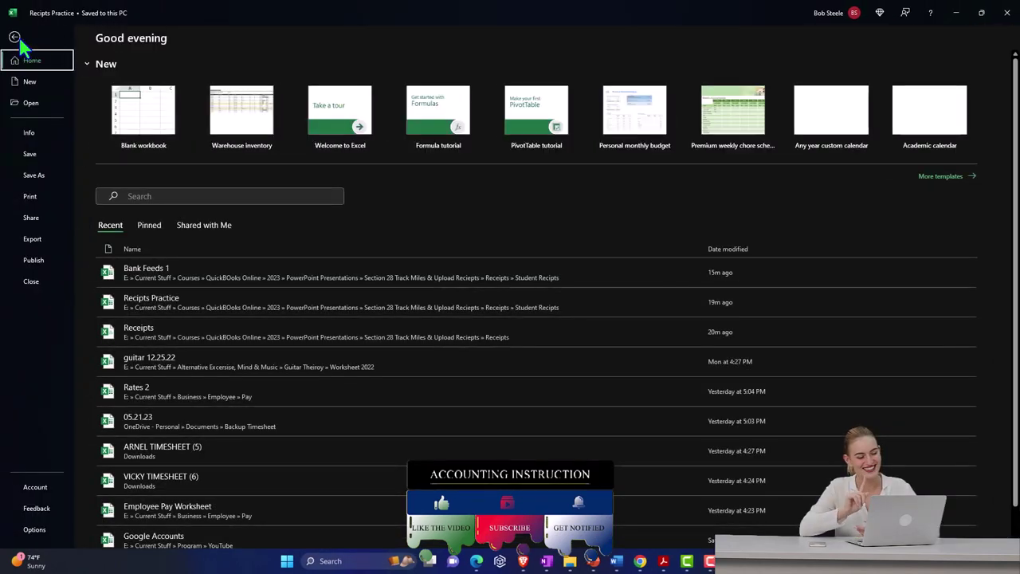
left_click(35, 174)
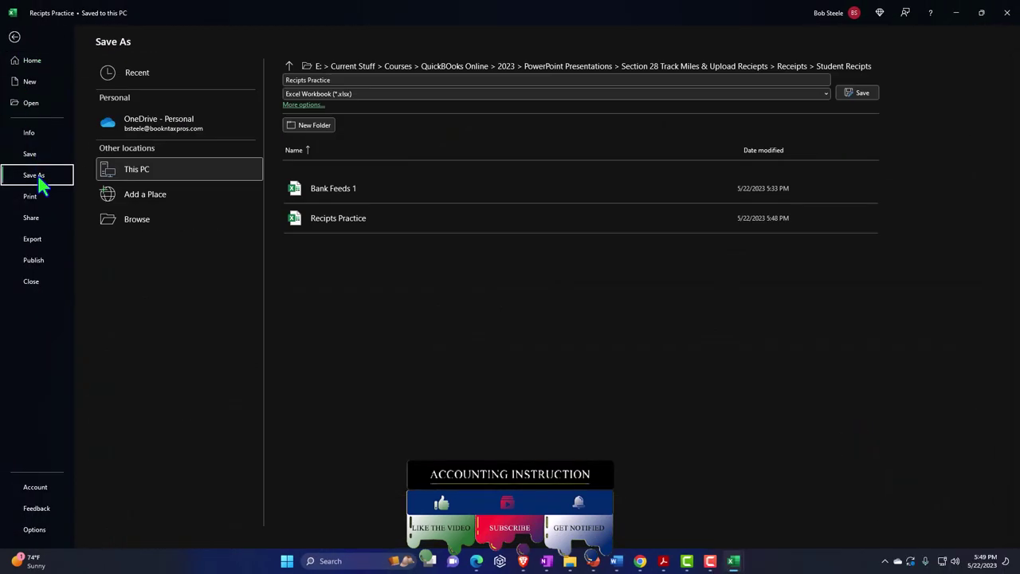
left_click(139, 227)
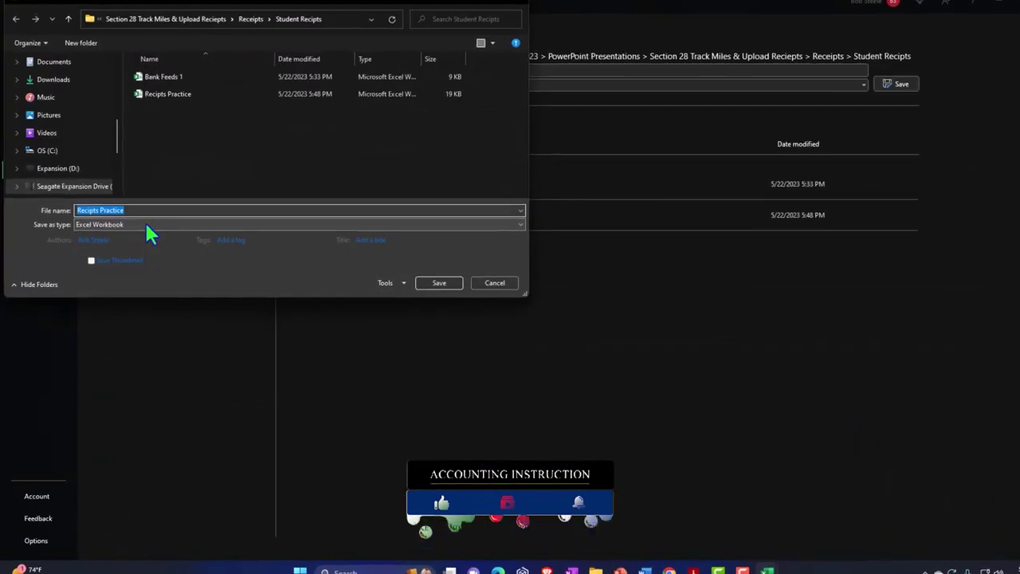
left_click(147, 225)
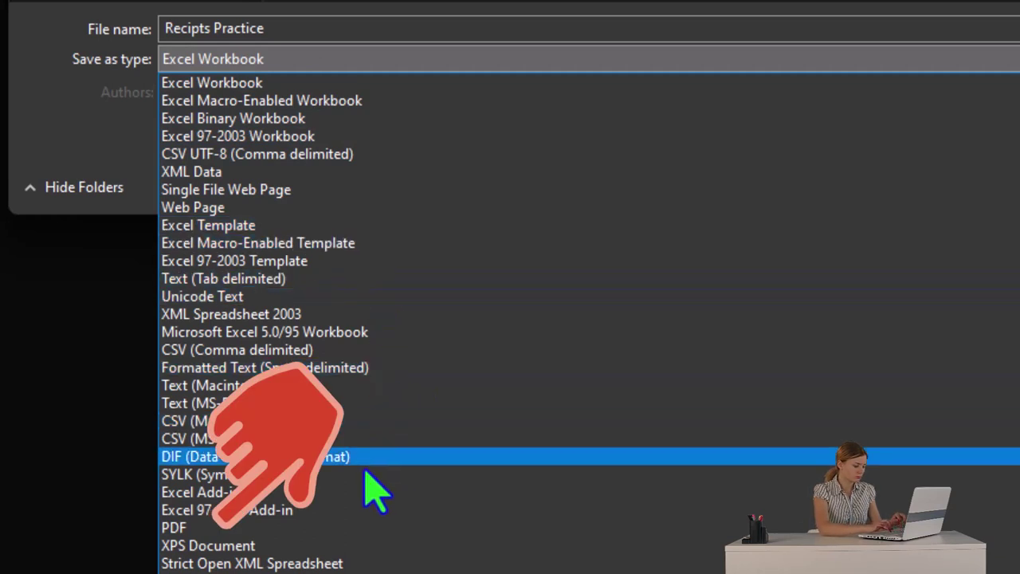
left_click(360, 529)
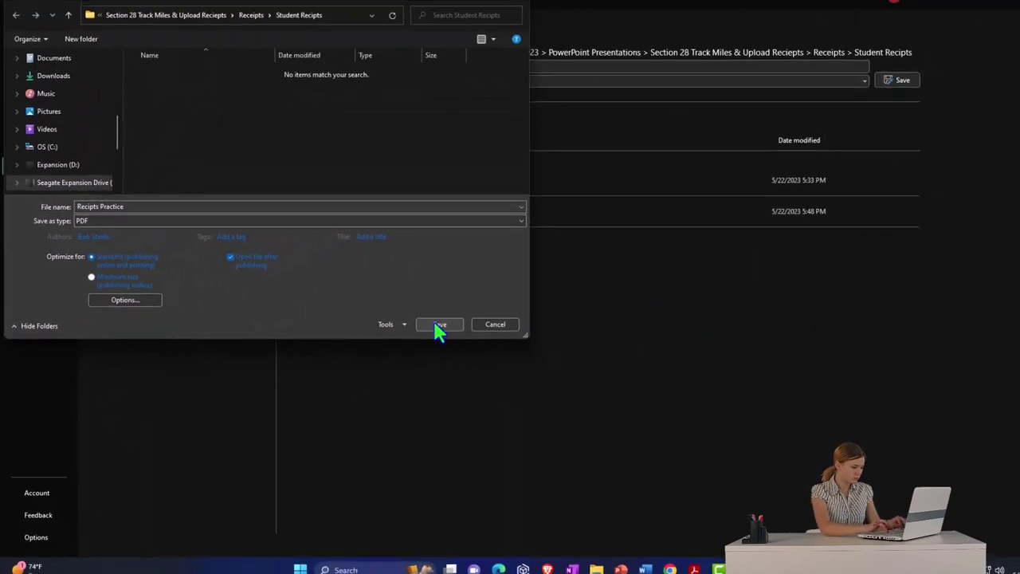
left_click(529, 316)
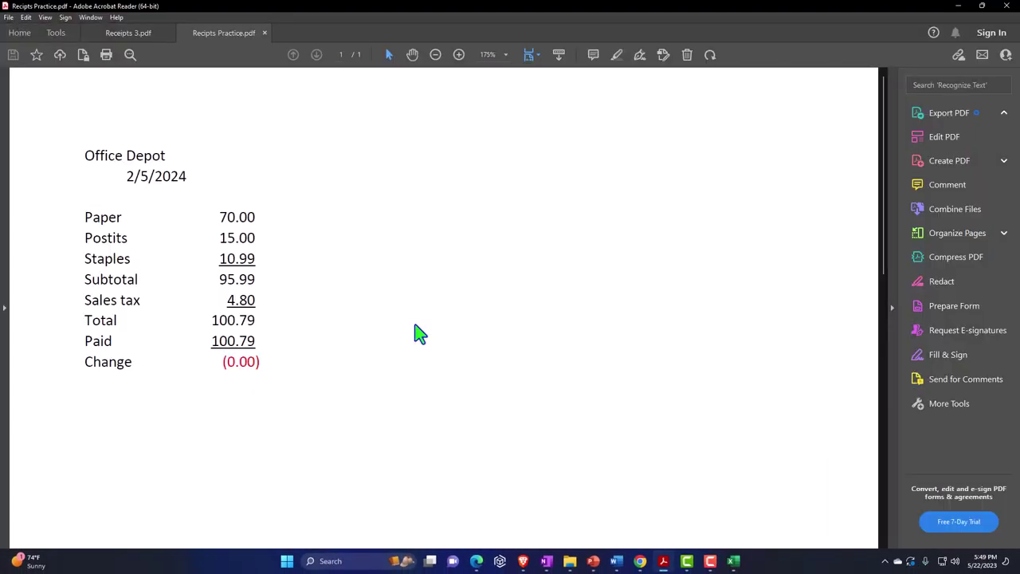
Step: Compare Recipts Practice.pdf against Receipts 3.pdf, then close Acrobat Reader
left_click(148, 36)
left_click(221, 36)
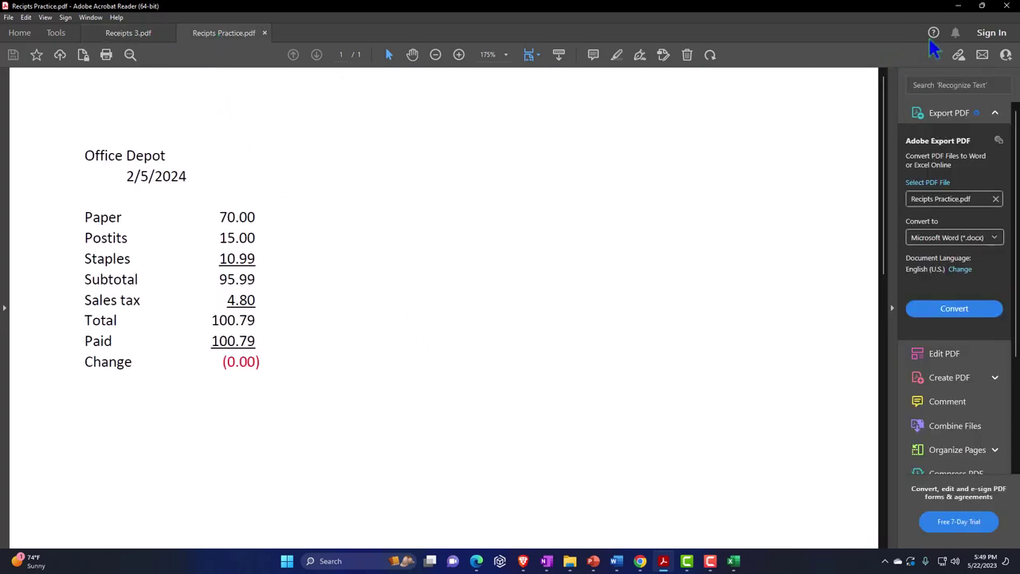
left_click(1006, 6)
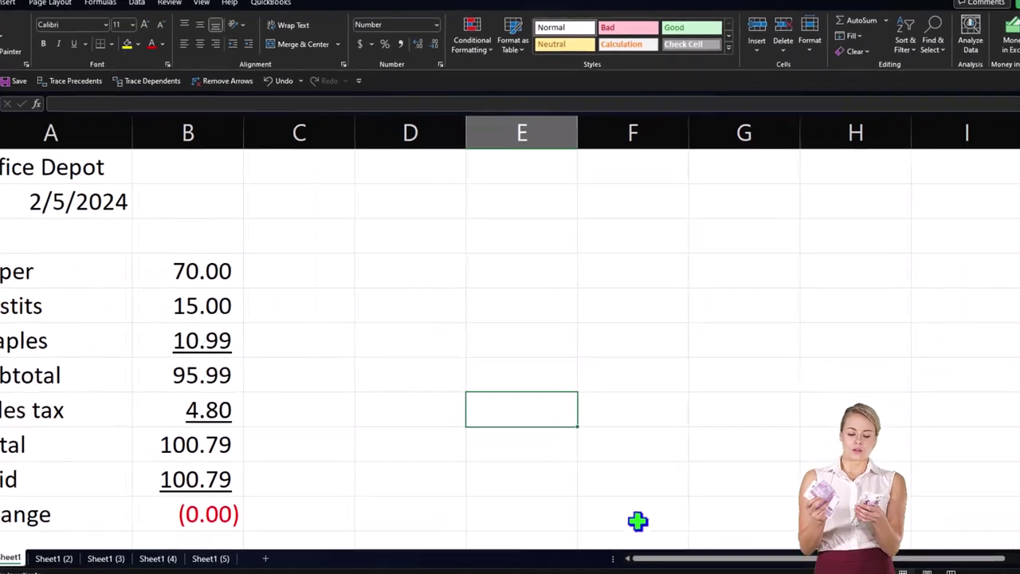
Step: View Student Recipts as extra large icons to confirm the Recipts Practice PDF, then return to Excel
mouse_move(581, 560)
left_click(560, 526)
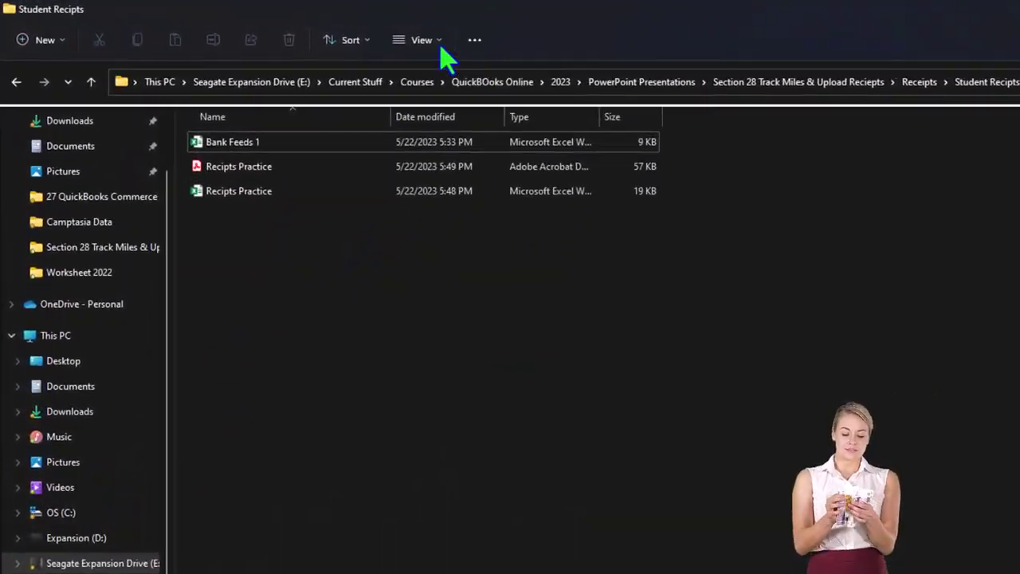
left_click(369, 35)
left_click(361, 69)
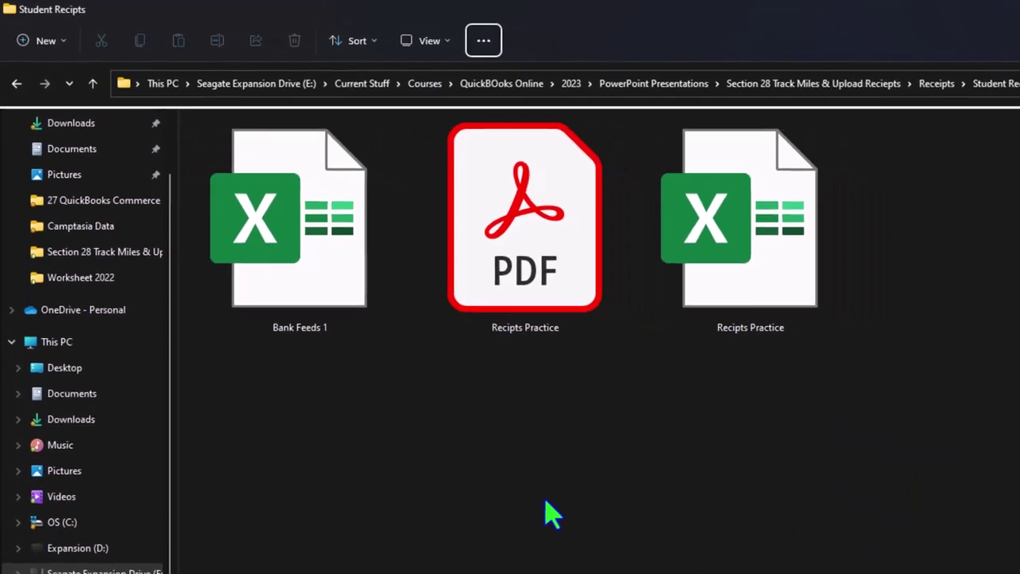
mouse_move(721, 561)
left_click(698, 491)
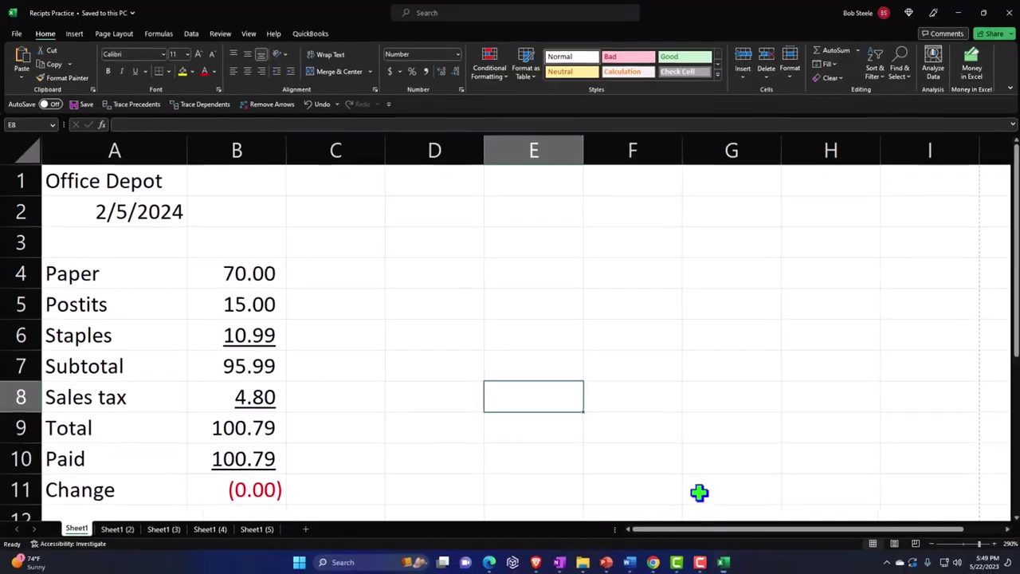
Step: Publish Sheet1 (2)'s 3/4/2024 receipt as the PDF 'Recipts Practice 2' and close it
left_click(117, 527)
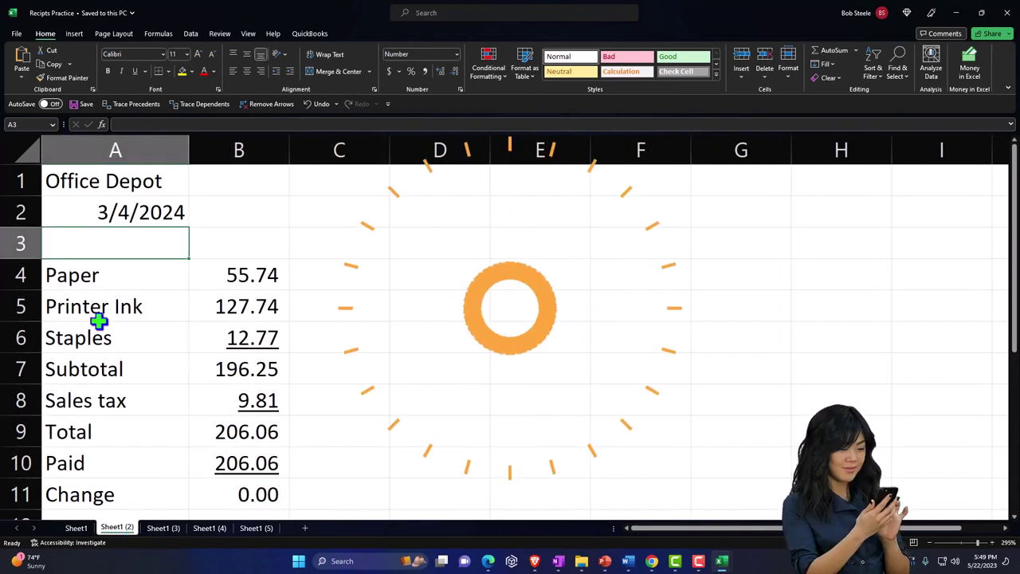
left_click(16, 34)
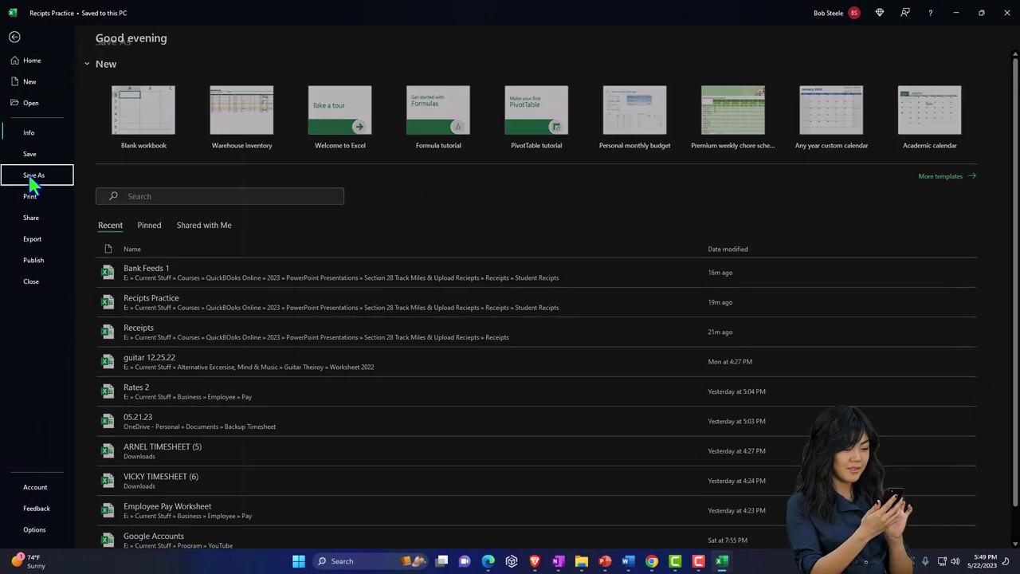
left_click(32, 172)
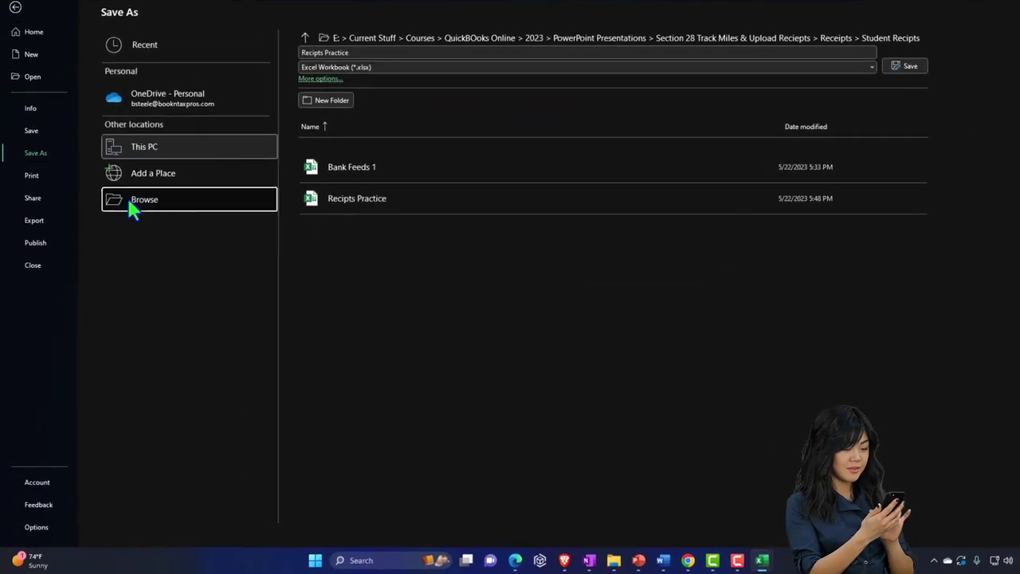
left_click(128, 201)
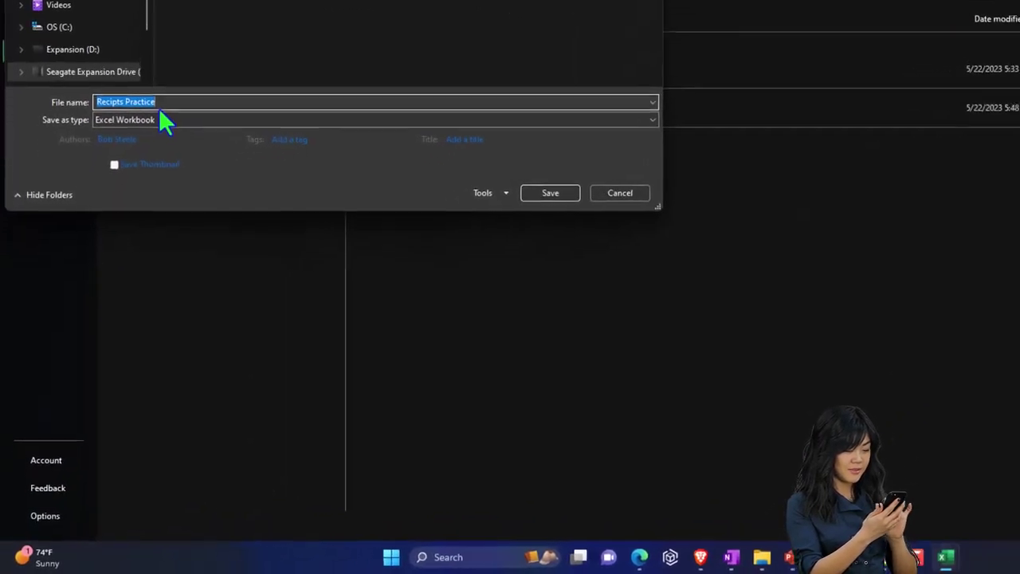
left_click(133, 206)
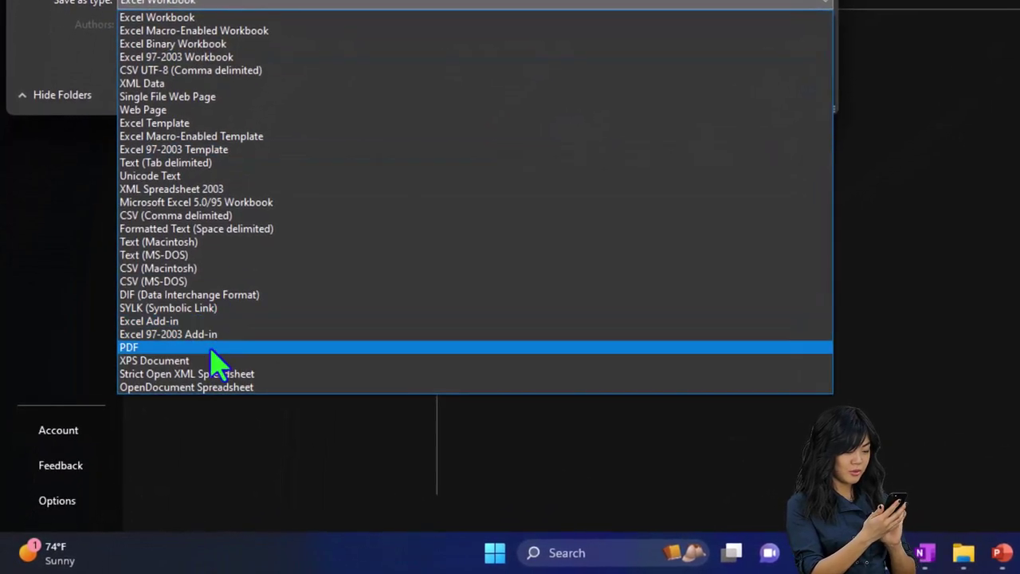
left_click(209, 338)
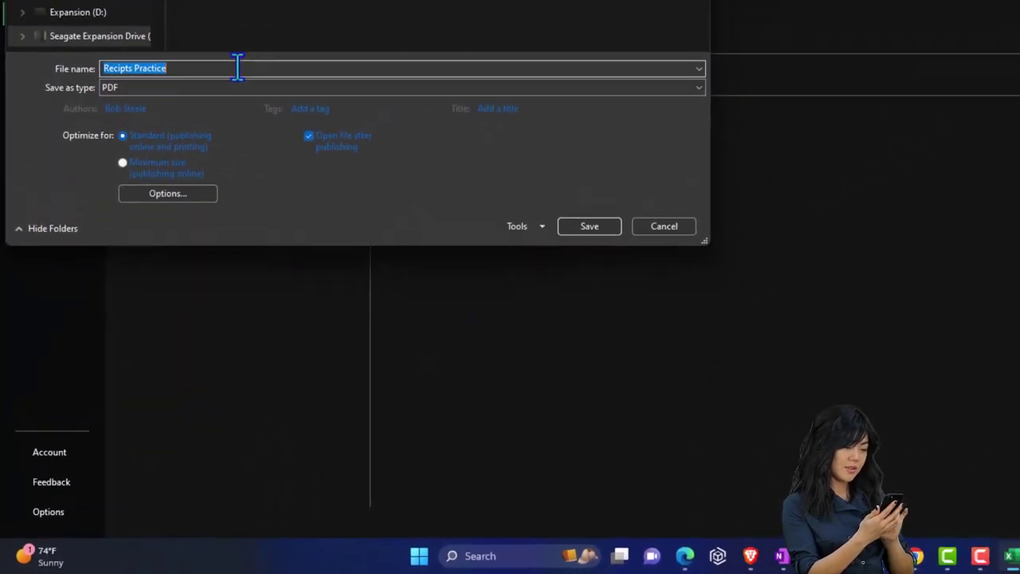
left_click(196, 130)
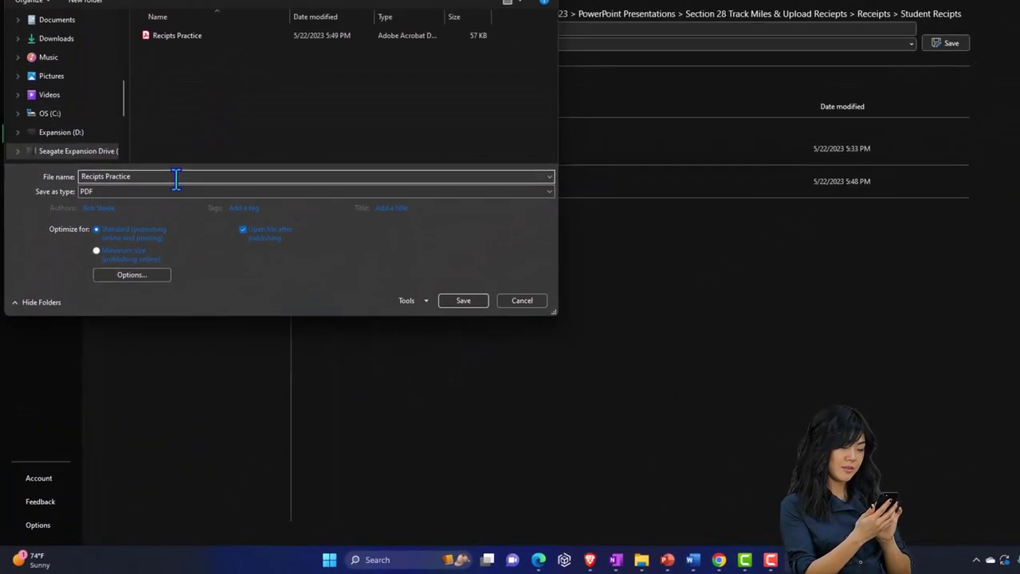
type("2")
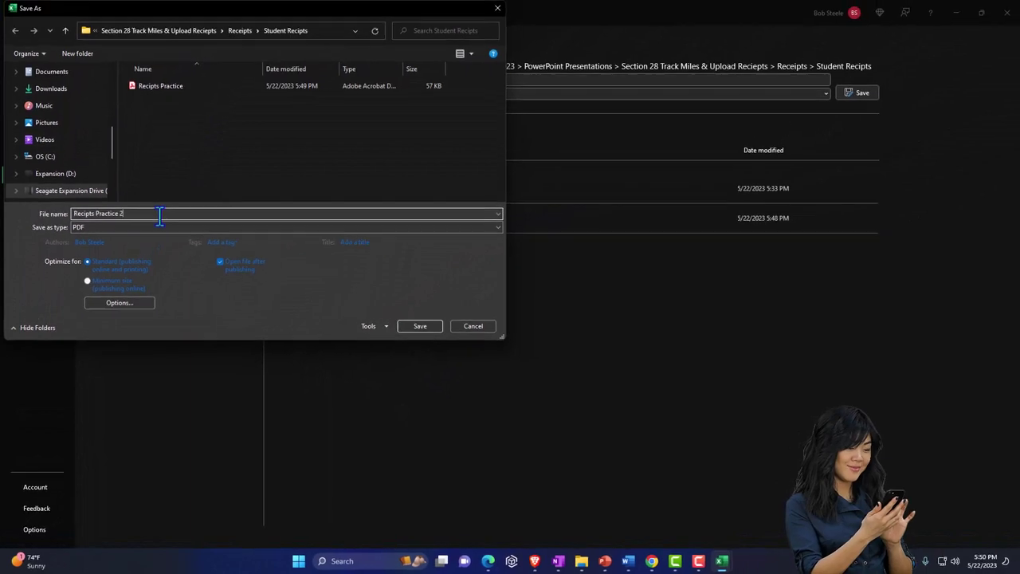
left_click(408, 325)
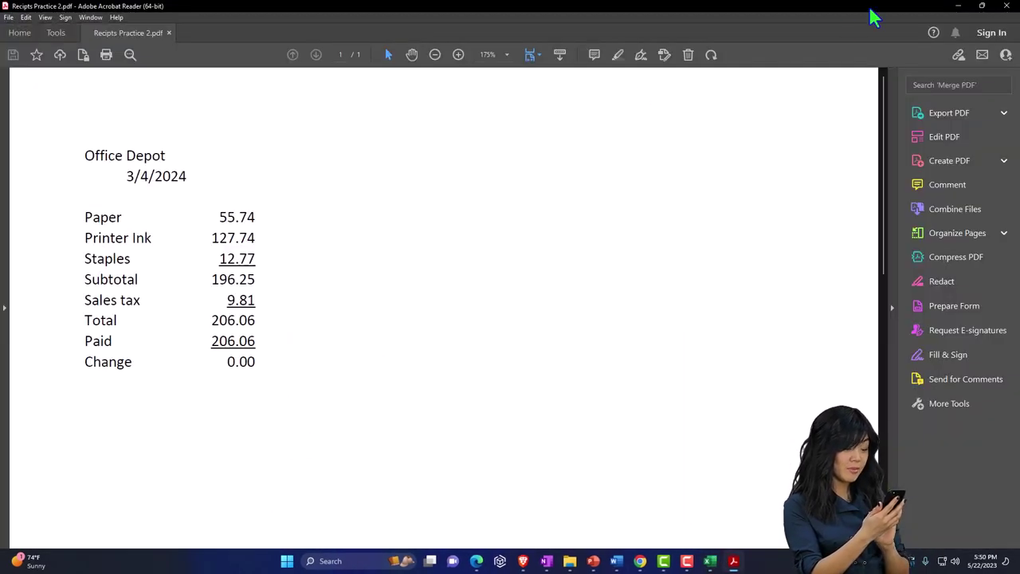
left_click(1005, 9)
Step: Publish Sheet1 (3)'s 3/21/2024 receipt as 'Recipts Practice 3', then show the Restaurant ABC sheet
left_click(177, 528)
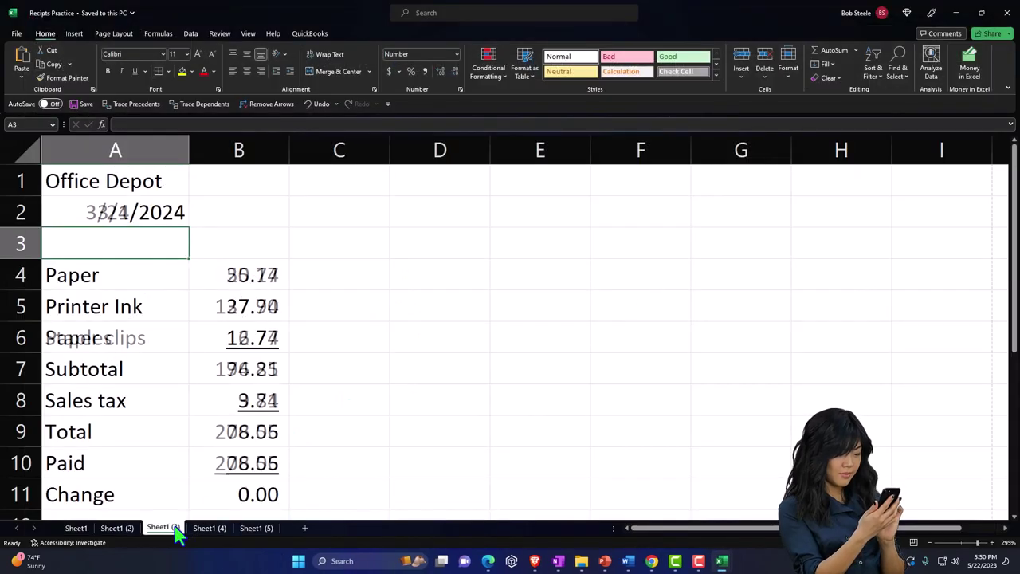
left_click(188, 402)
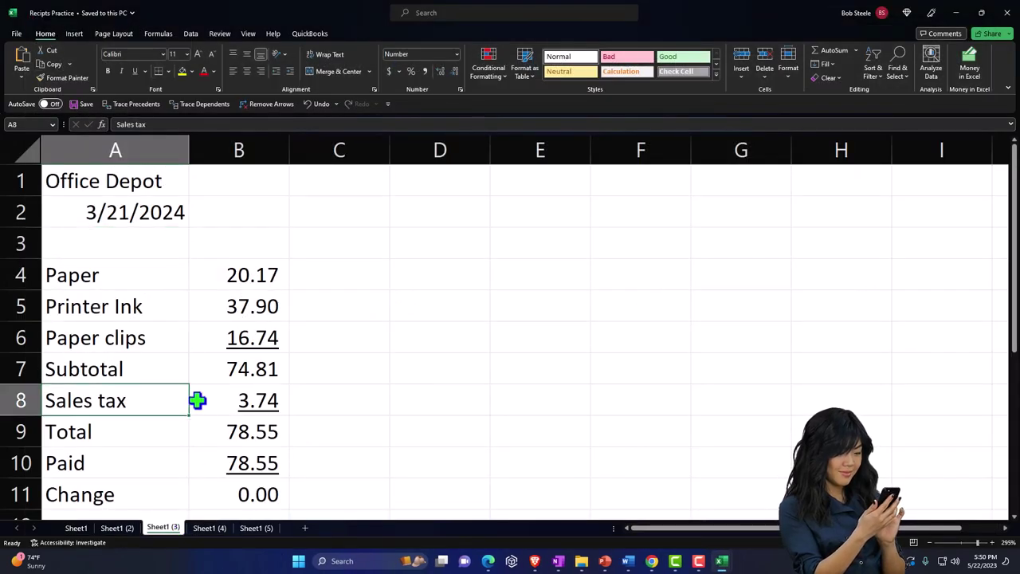
left_click(16, 33)
left_click(36, 174)
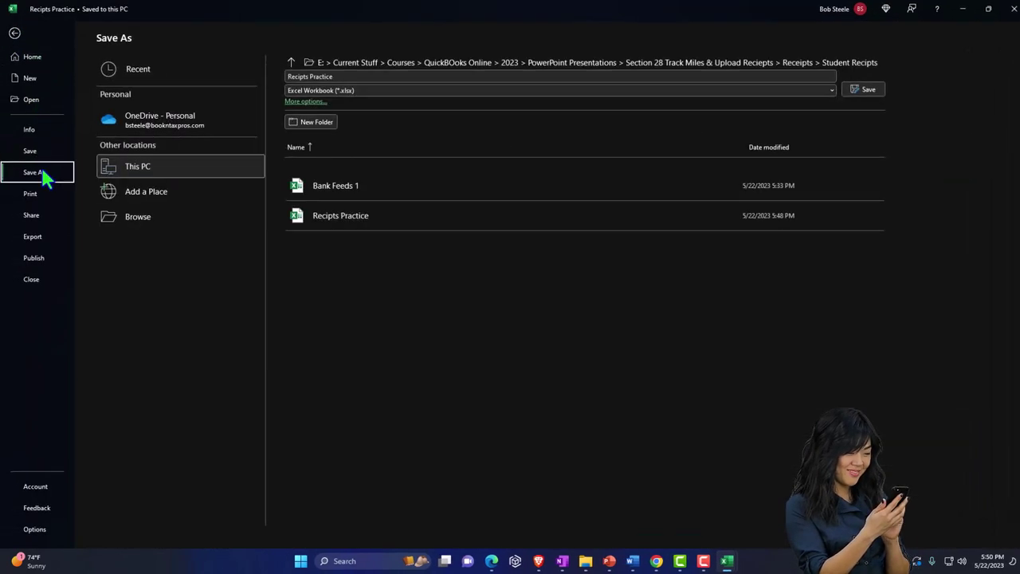
left_click(139, 216)
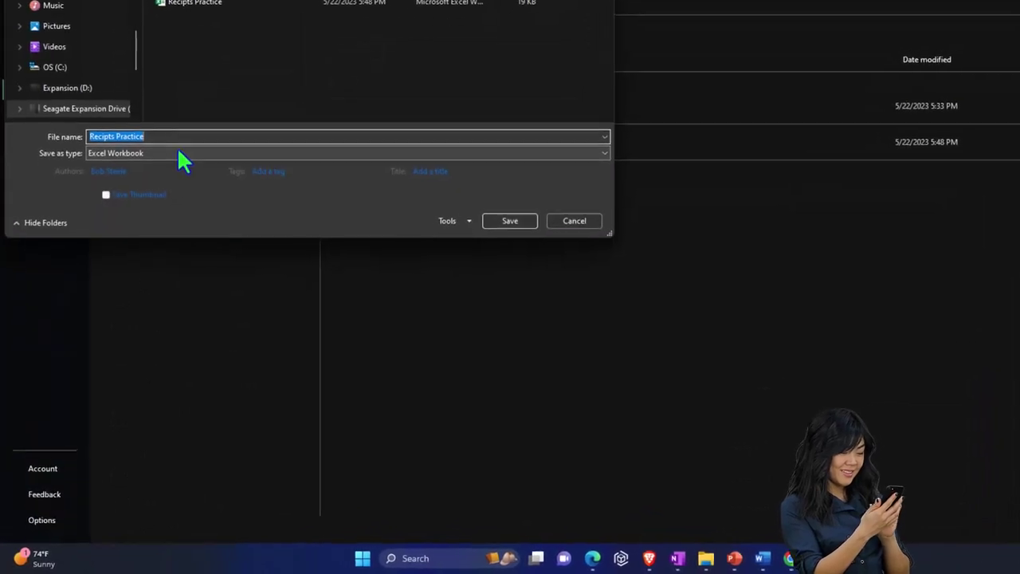
left_click(178, 153)
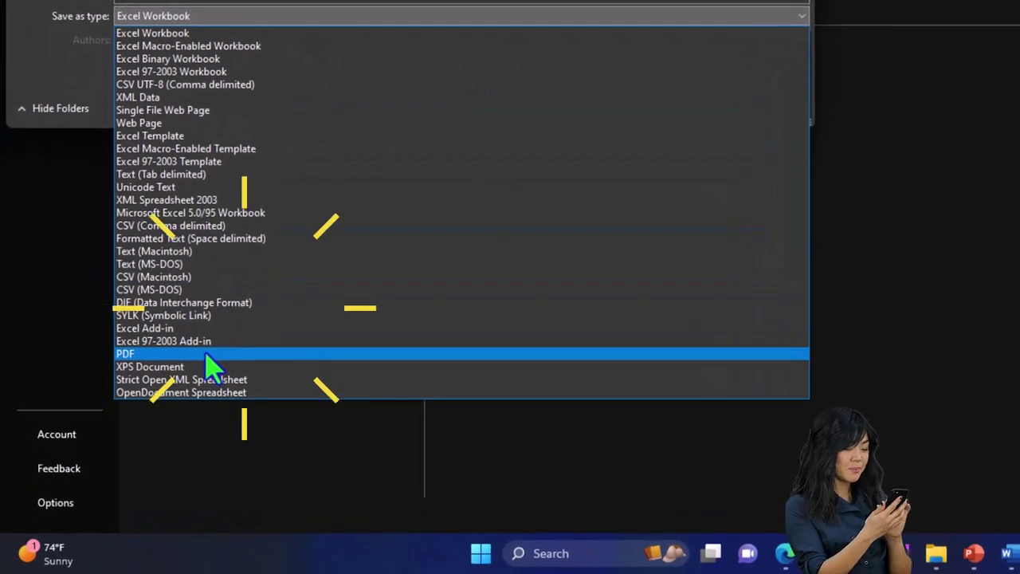
left_click(205, 353)
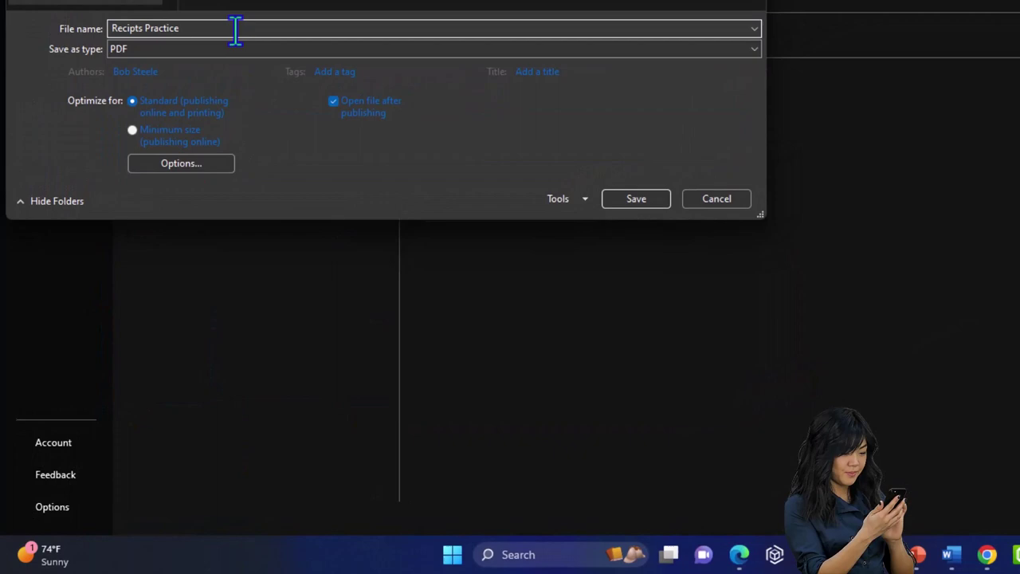
left_click(235, 30)
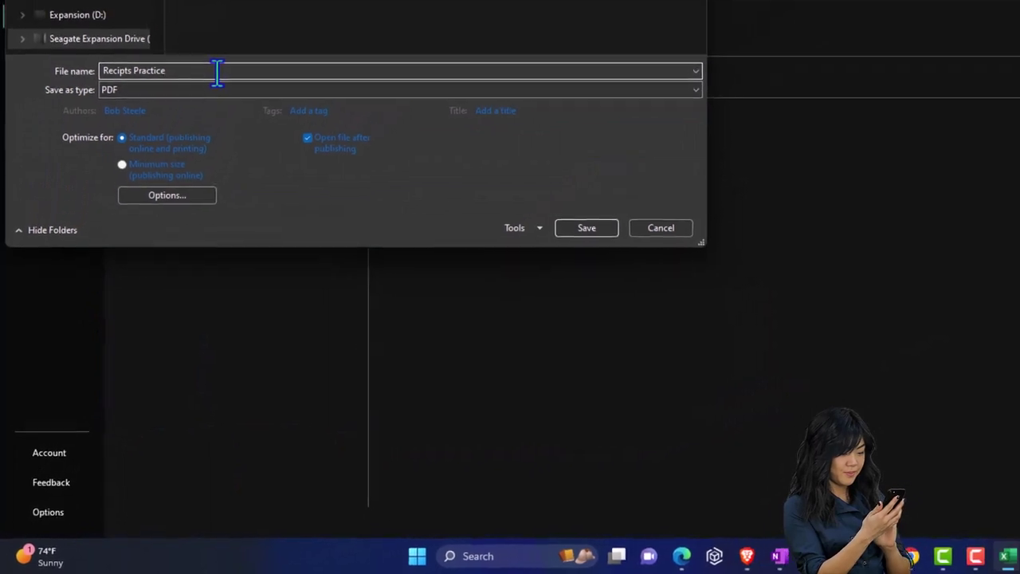
type("3")
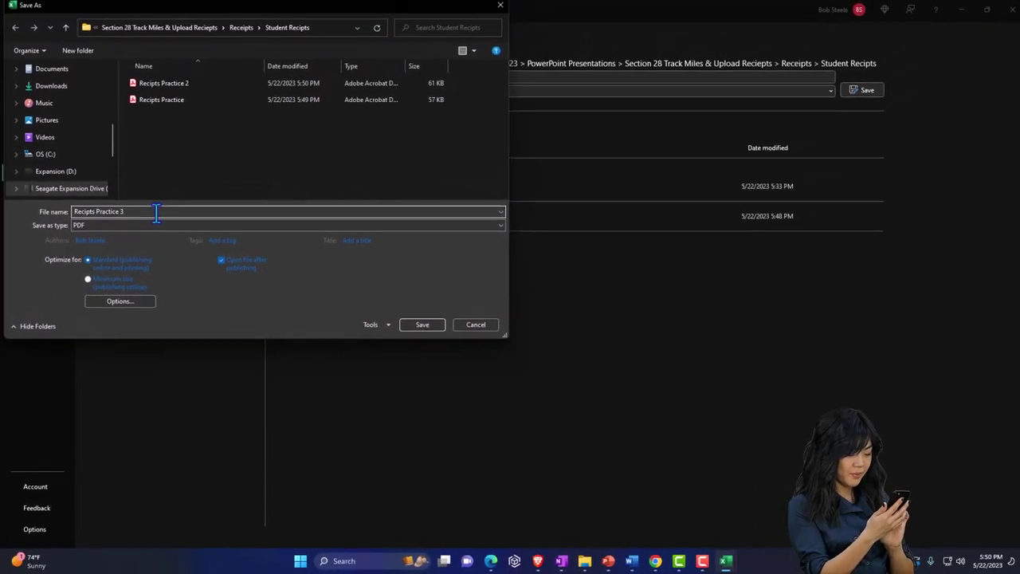
left_click(432, 317)
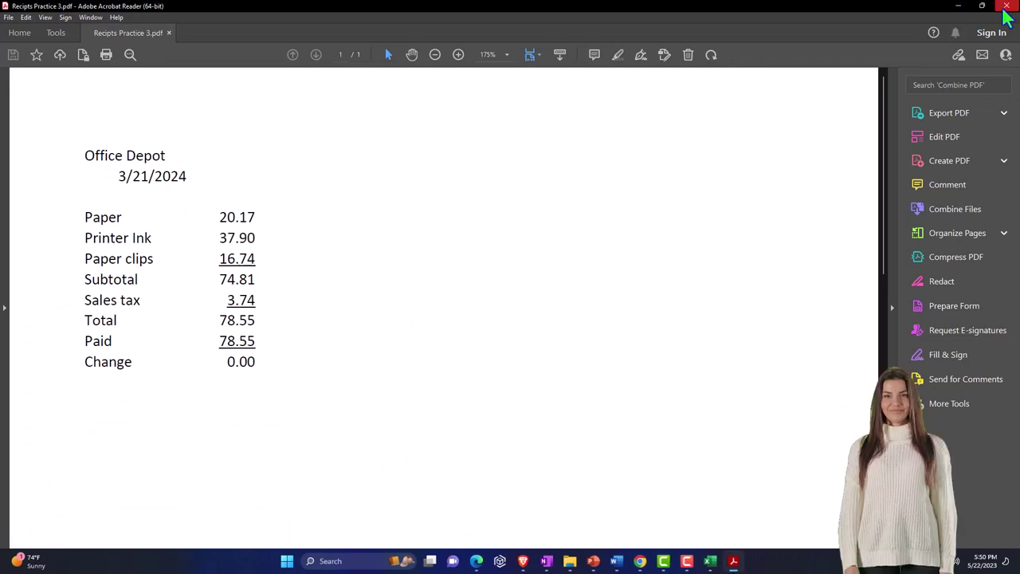
left_click(1006, 7)
left_click(208, 528)
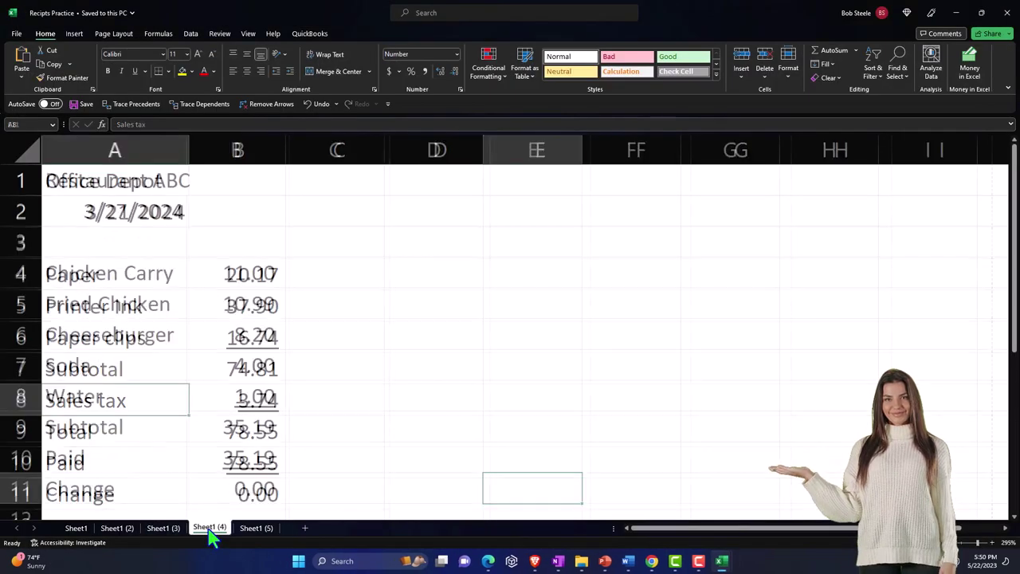
Step: Save the 3/27/2024 receipt sheet as the PDF 'Recipts Practice 4' and close it
left_click(207, 431)
left_click(16, 33)
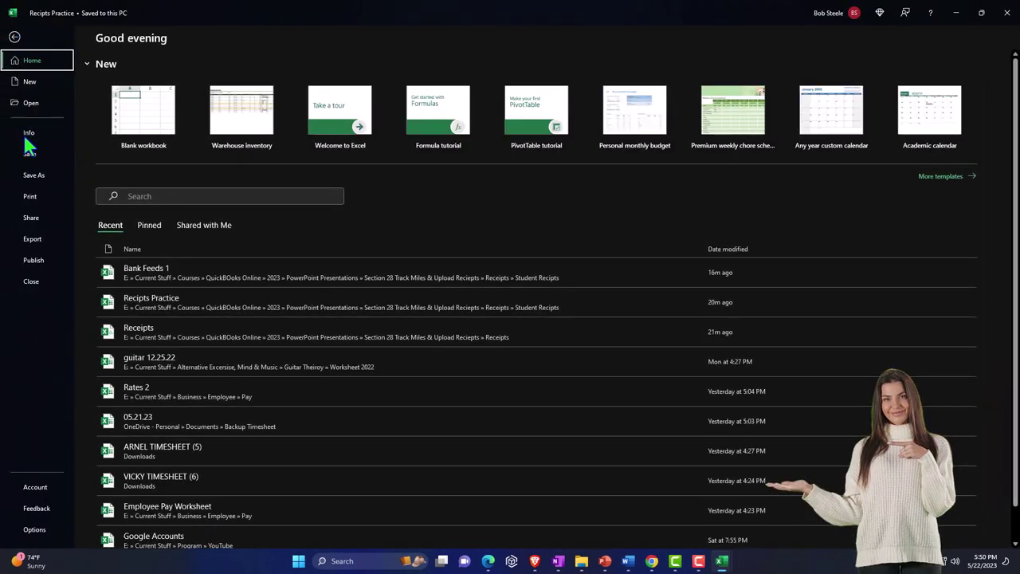
left_click(33, 174)
left_click(129, 223)
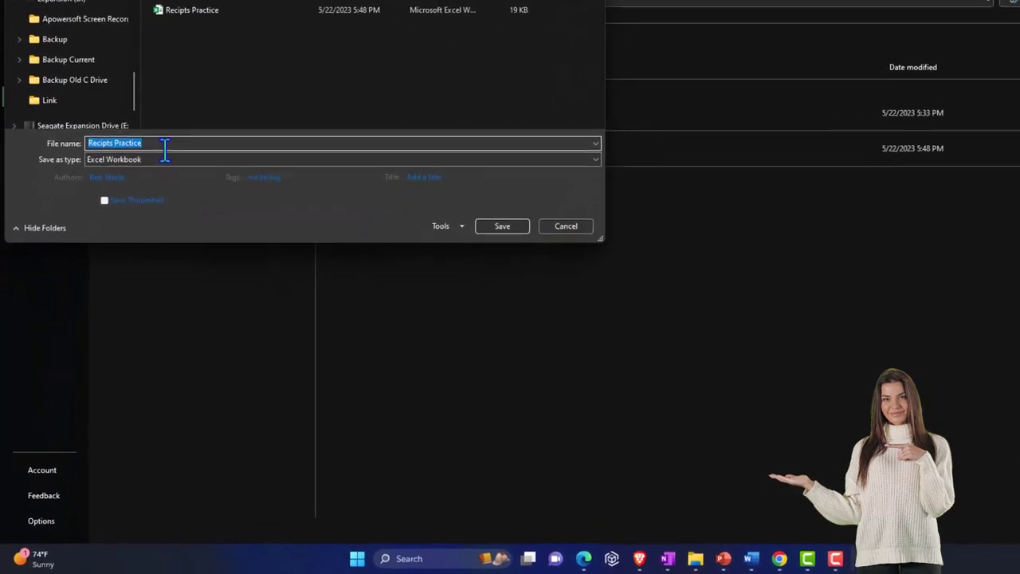
left_click(167, 159)
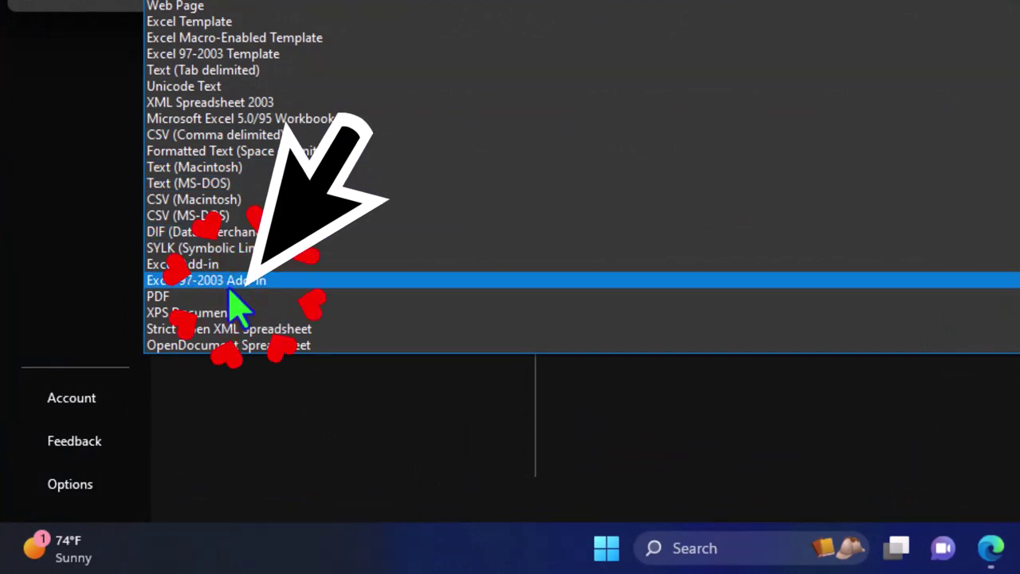
left_click(231, 301)
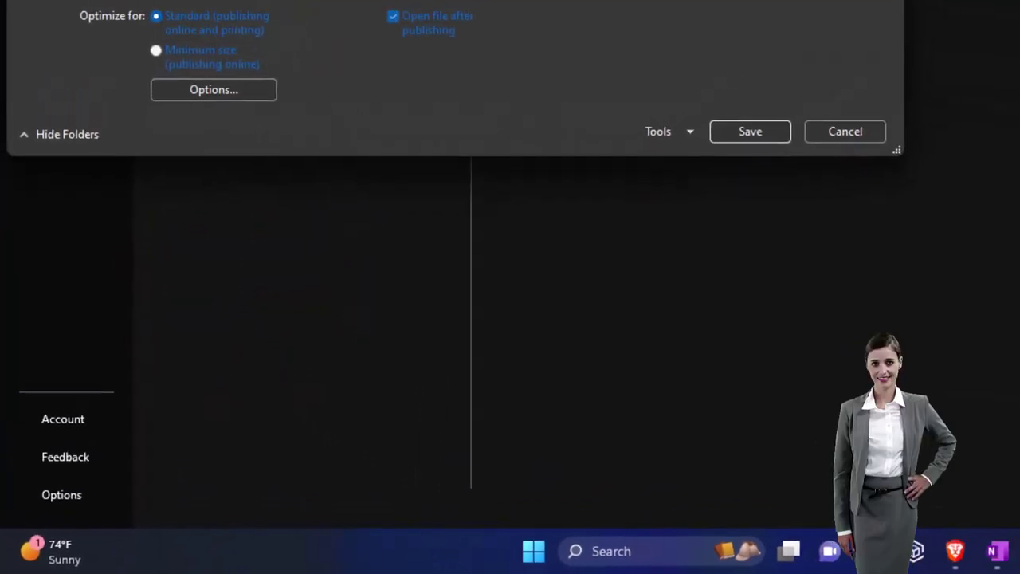
left_click(200, 29)
type("4")
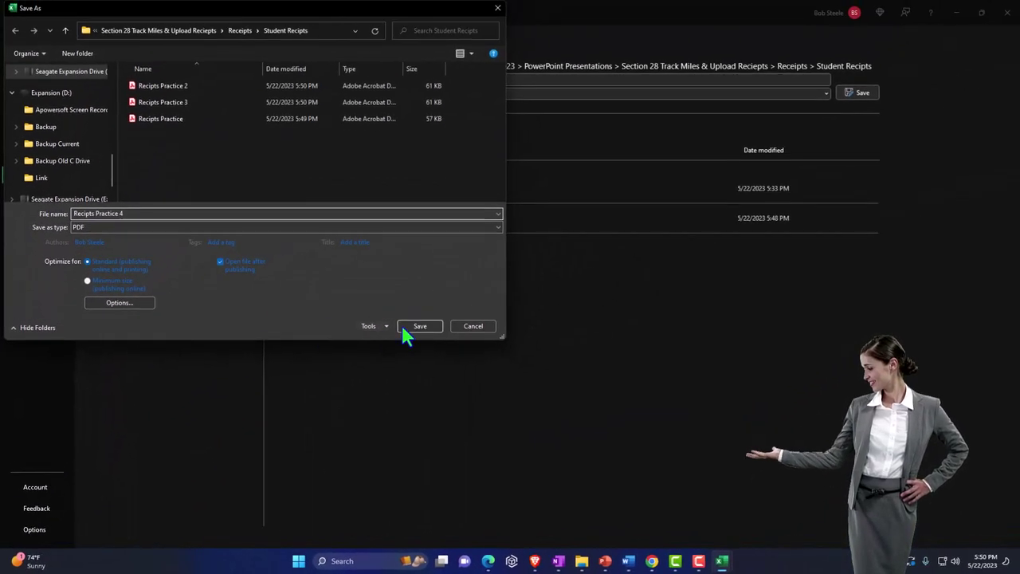
left_click(515, 268)
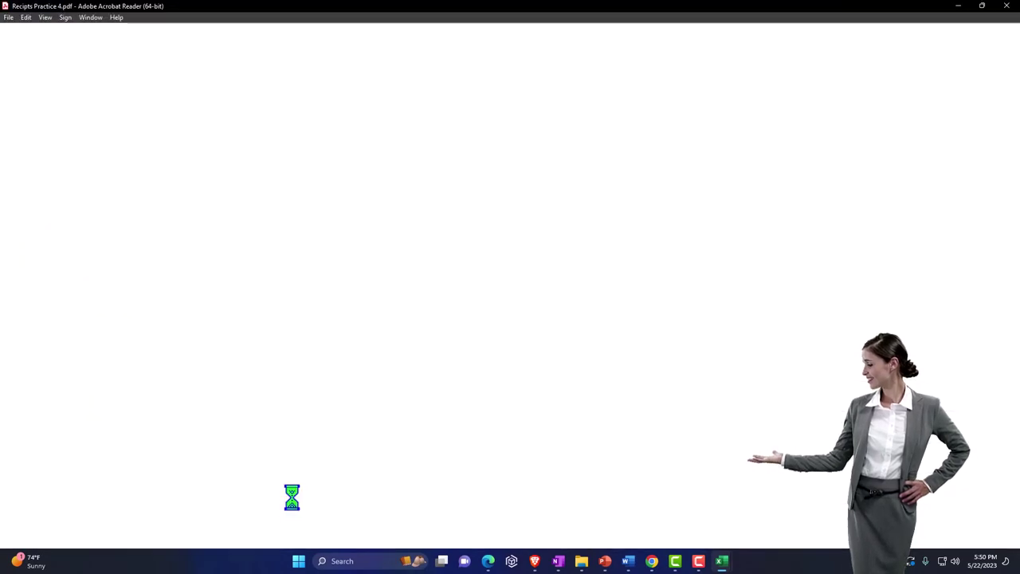
left_click(1007, 6)
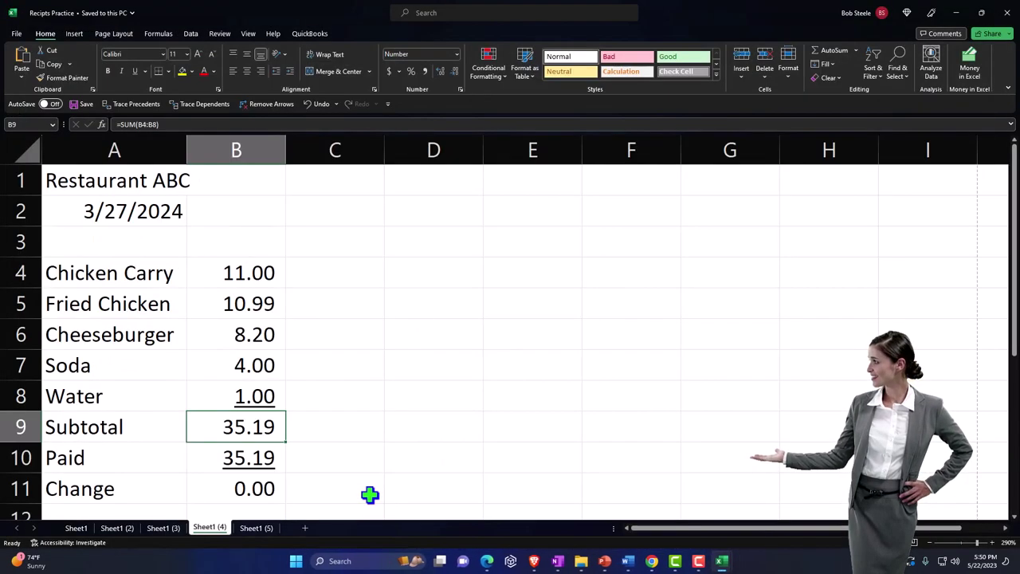
Step: Save Sheet1 (5)'s 4/5/2024 receipt as PDF 'Recipts Practice 5', then minimize Excel
left_click(257, 529)
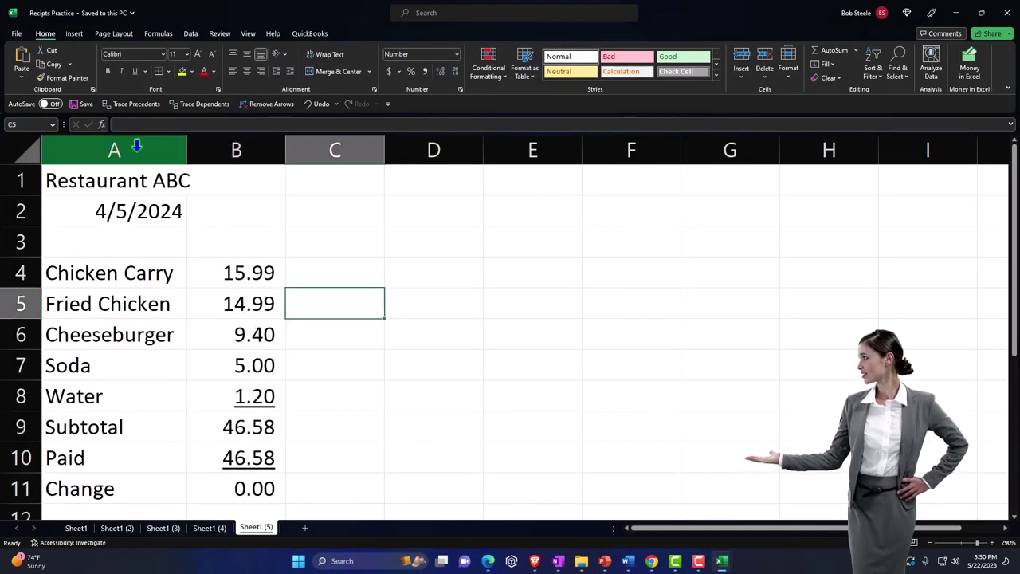
left_click(17, 35)
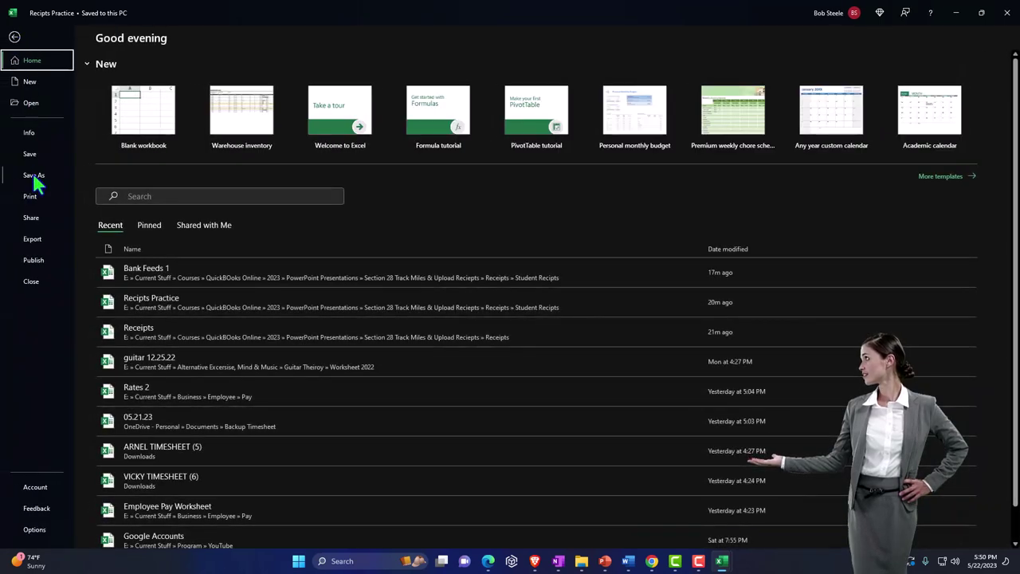
left_click(34, 175)
left_click(116, 220)
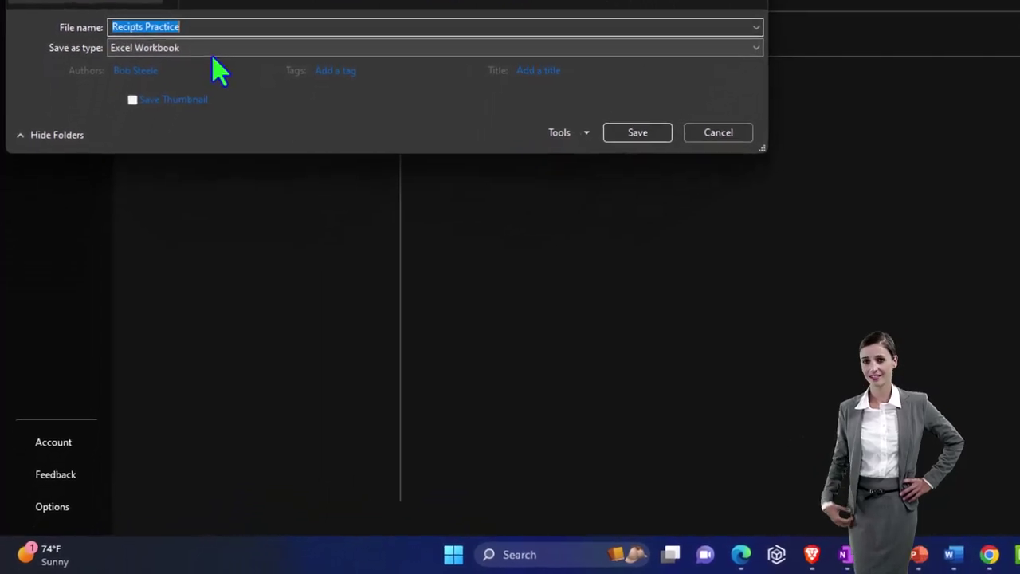
left_click(157, 168)
left_click(199, 347)
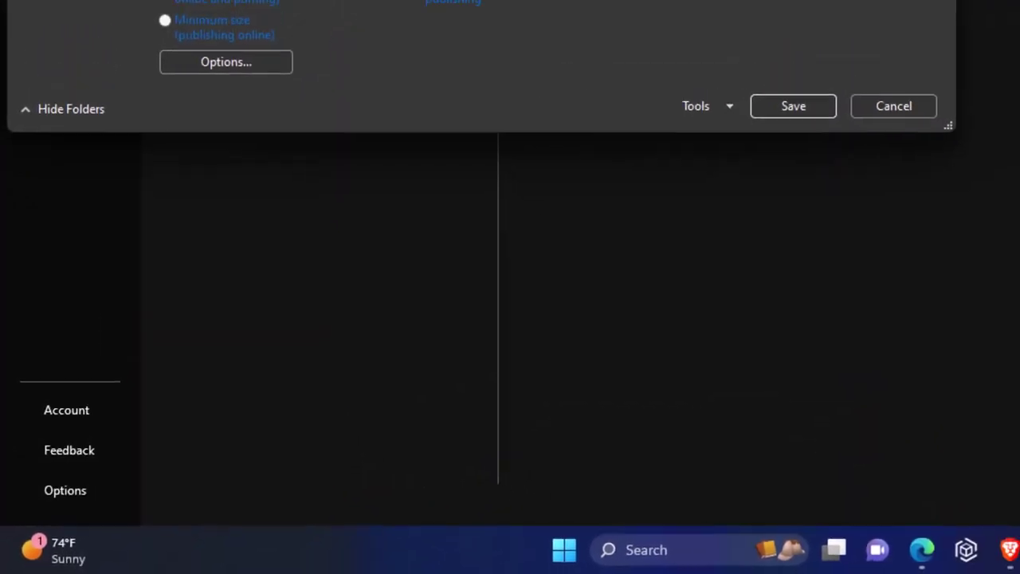
left_click(185, 57)
left_click(144, 170)
left_click(173, 154)
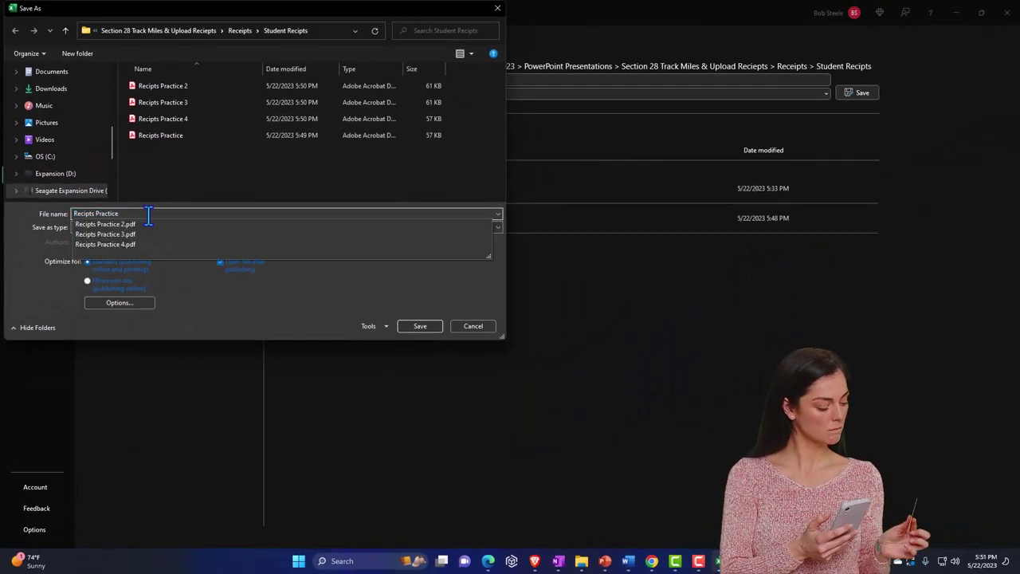
type("5")
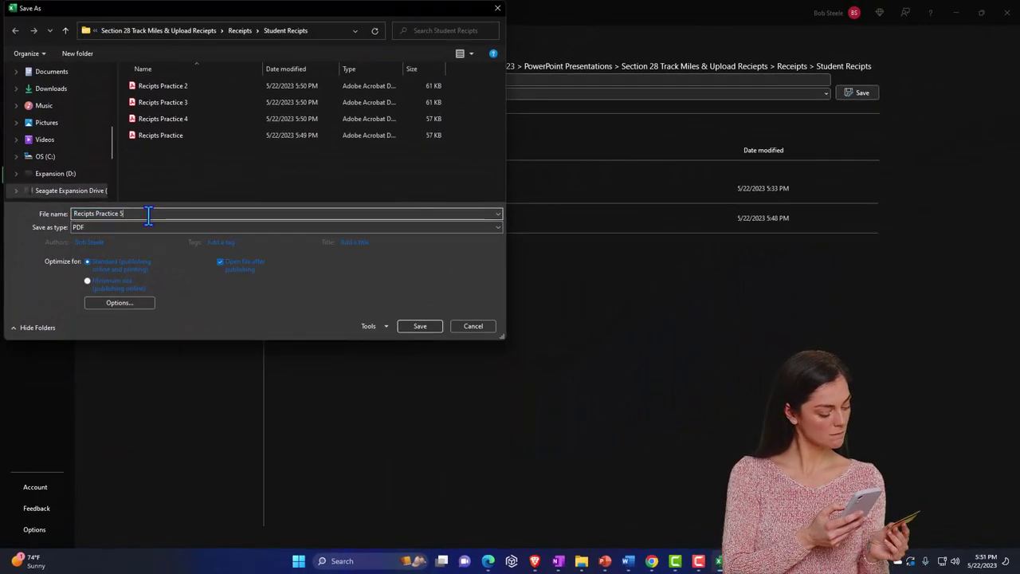
left_click(422, 325)
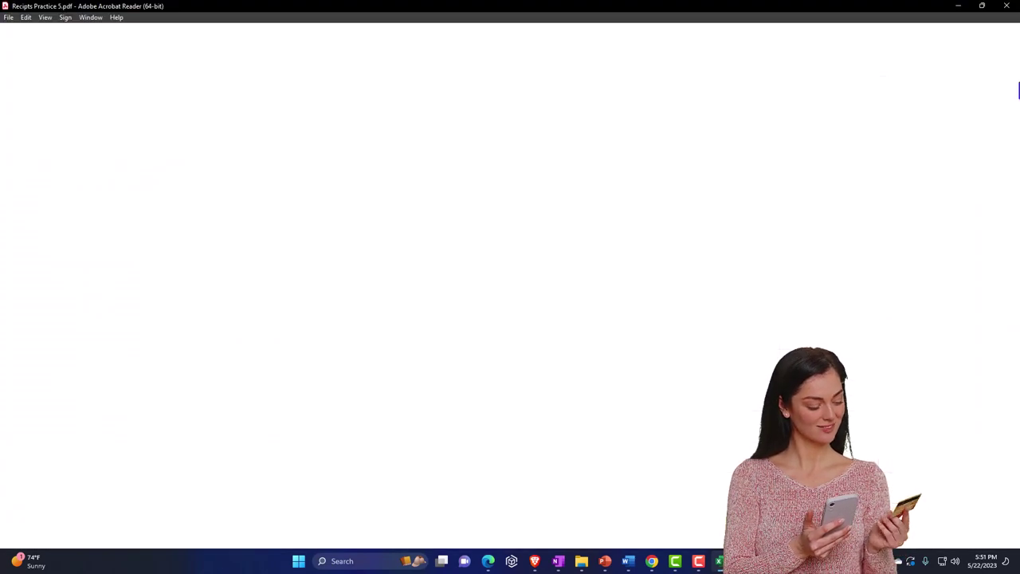
left_click(1007, 7)
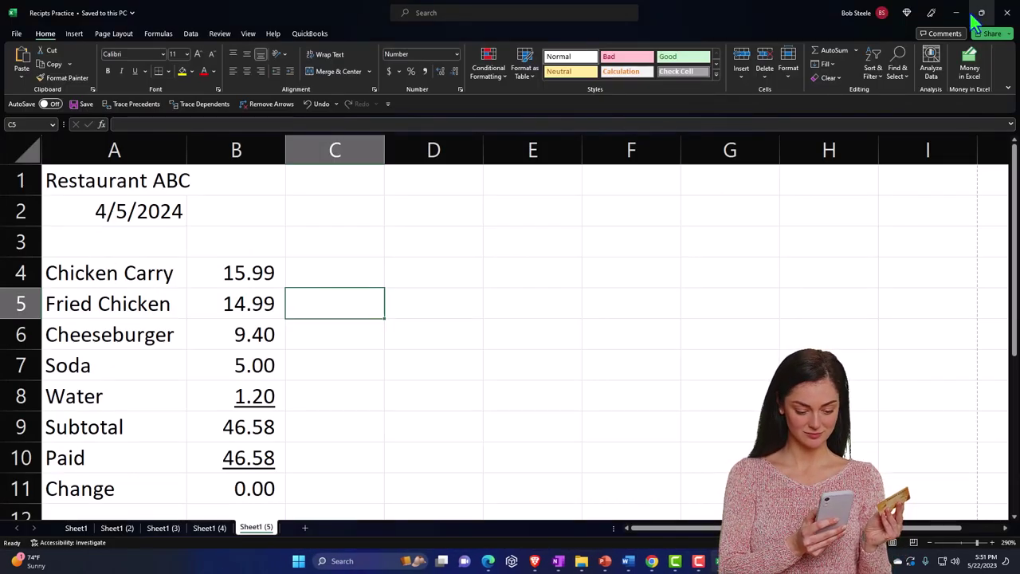
left_click(961, 8)
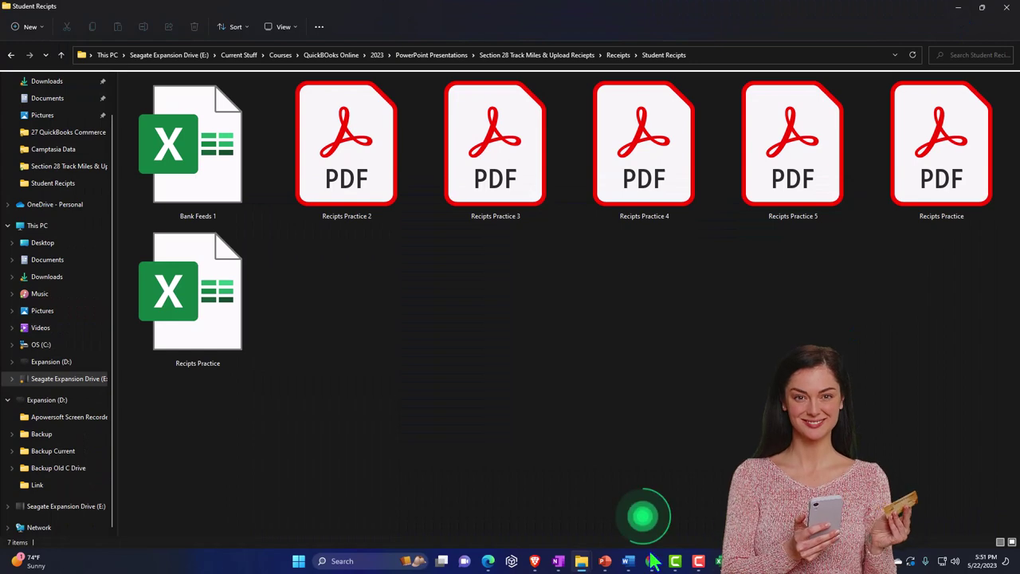
Step: Bring the QuickBooks Online Banking Receipts page back to the front in Chrome
left_click(652, 561)
scroll(498, 398, "up", 1)
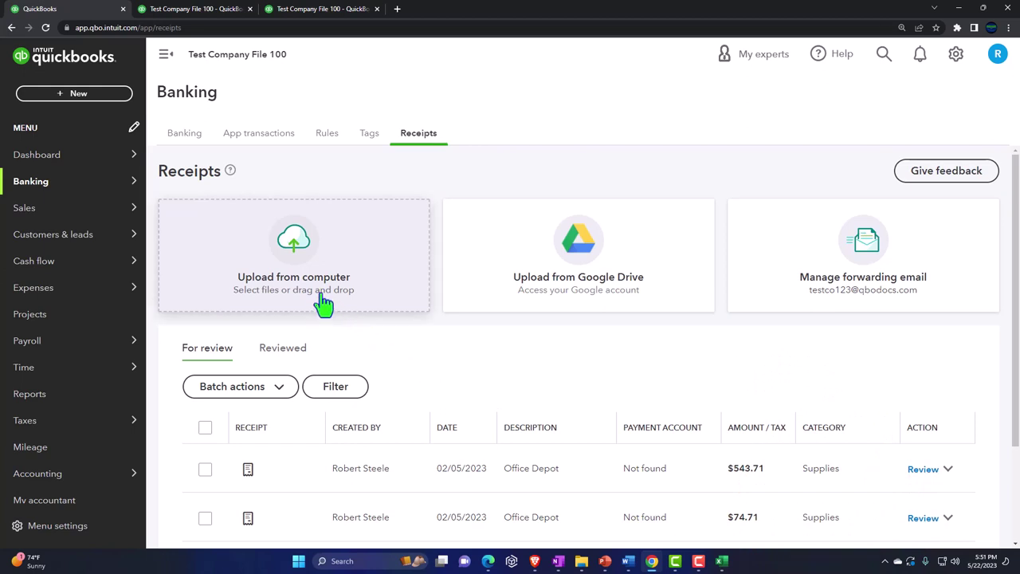
Step: Copy the Student Recipts folder path from File Explorer
mouse_move(580, 561)
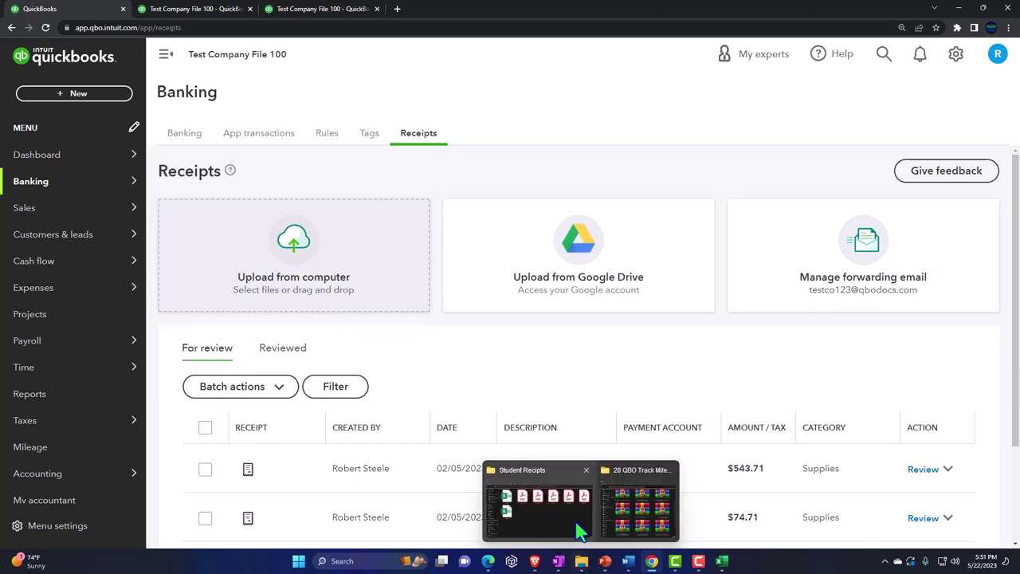
left_click(550, 476)
left_click(725, 62)
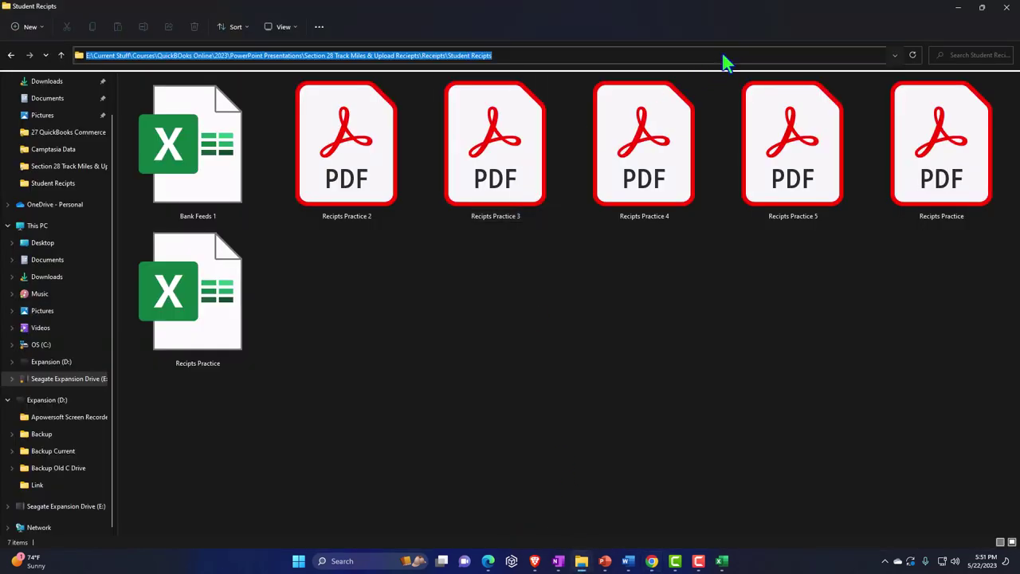
left_click(956, 8)
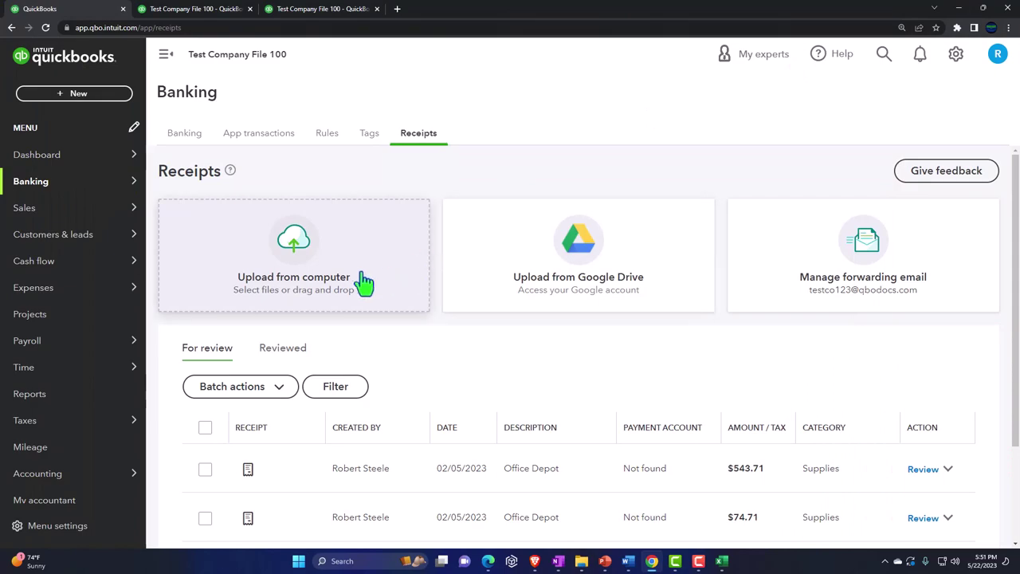
Step: Upload Recipts Practice 1–5 PDFs from the pasted Student Recipts path as receipts
left_click(334, 281)
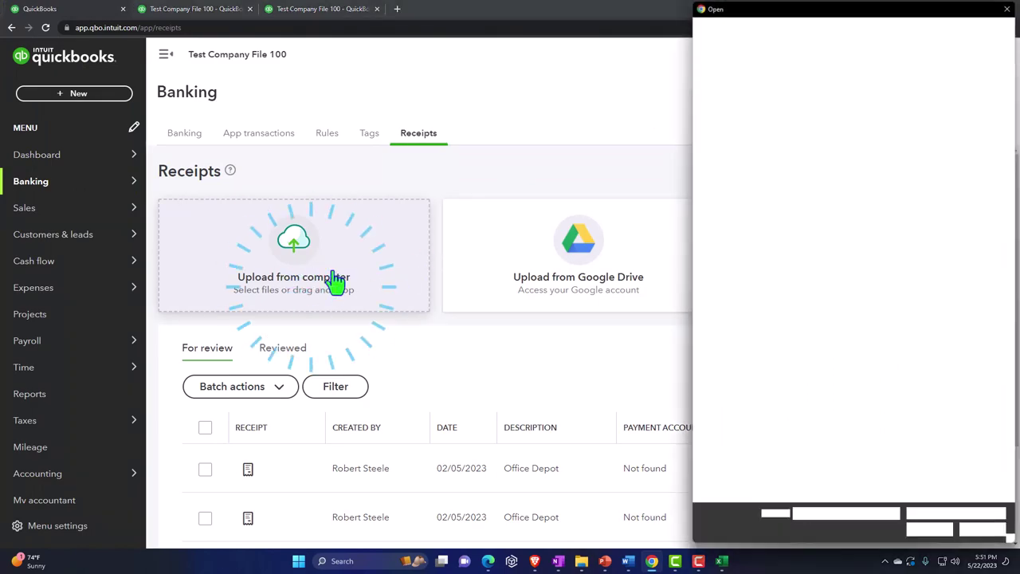
left_click(821, 30)
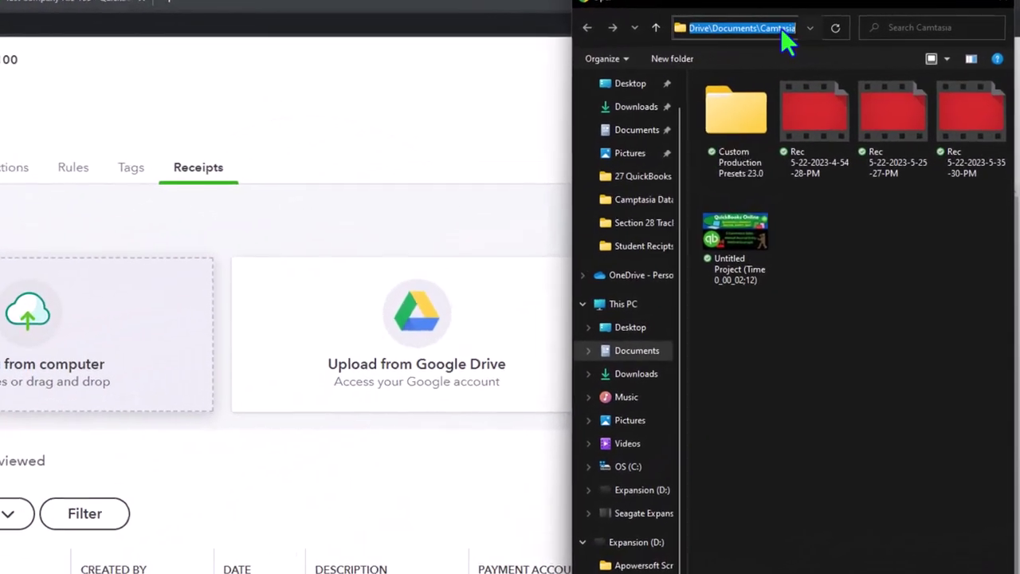
key("ctrl+v")
key("Return")
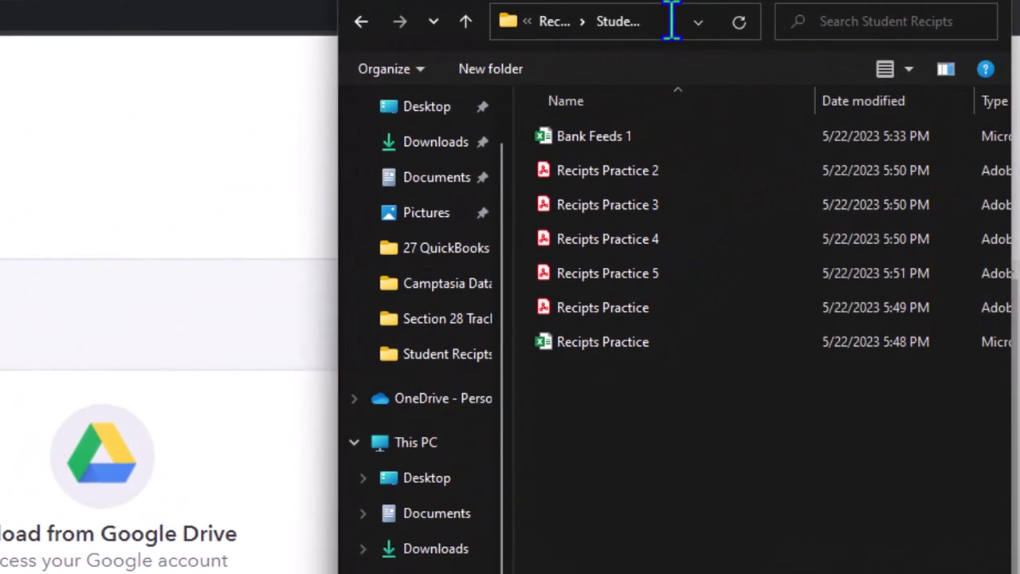
left_click(908, 70)
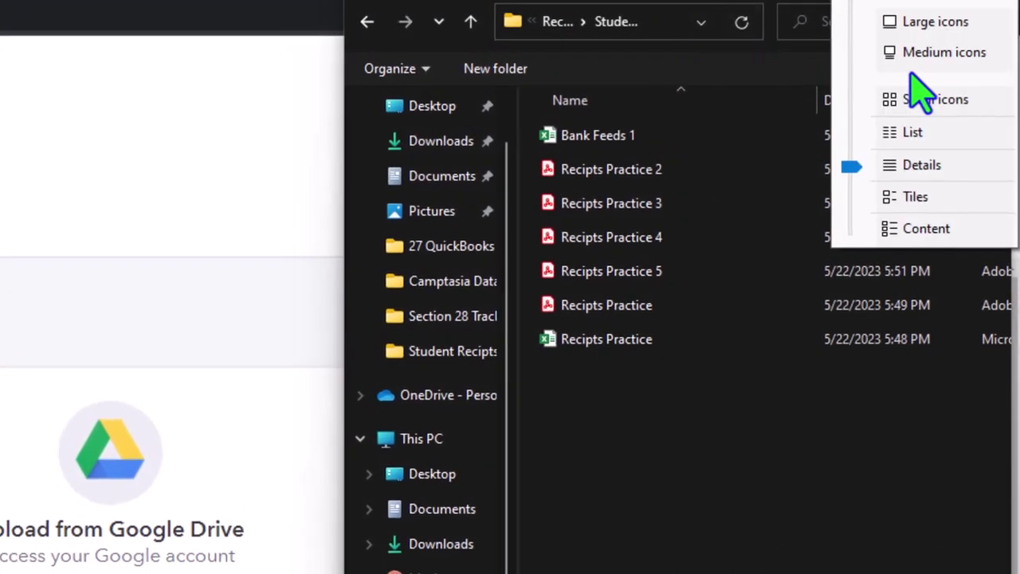
left_click(942, 16)
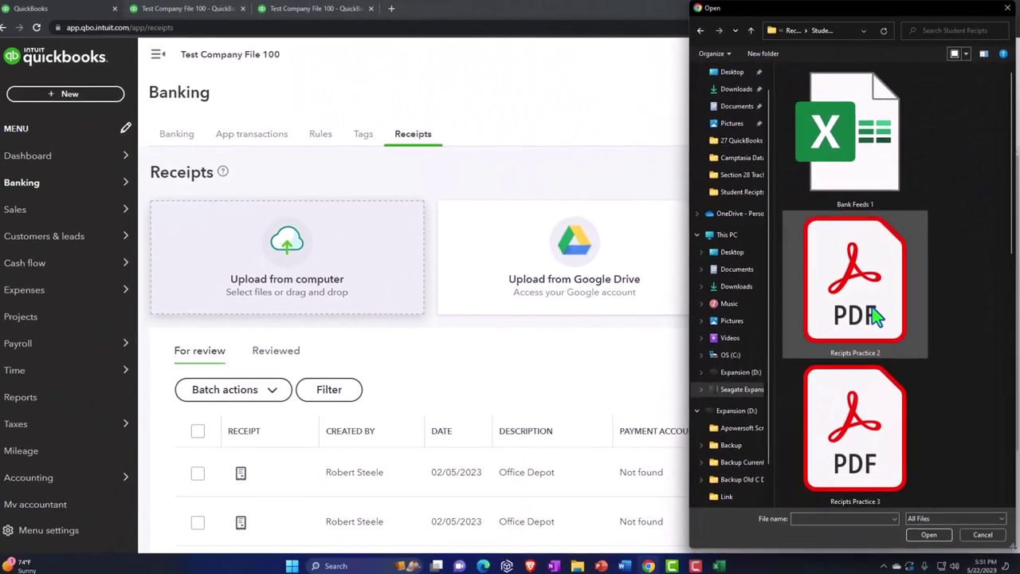
left_click(877, 316)
scroll(876, 316, "down", 5)
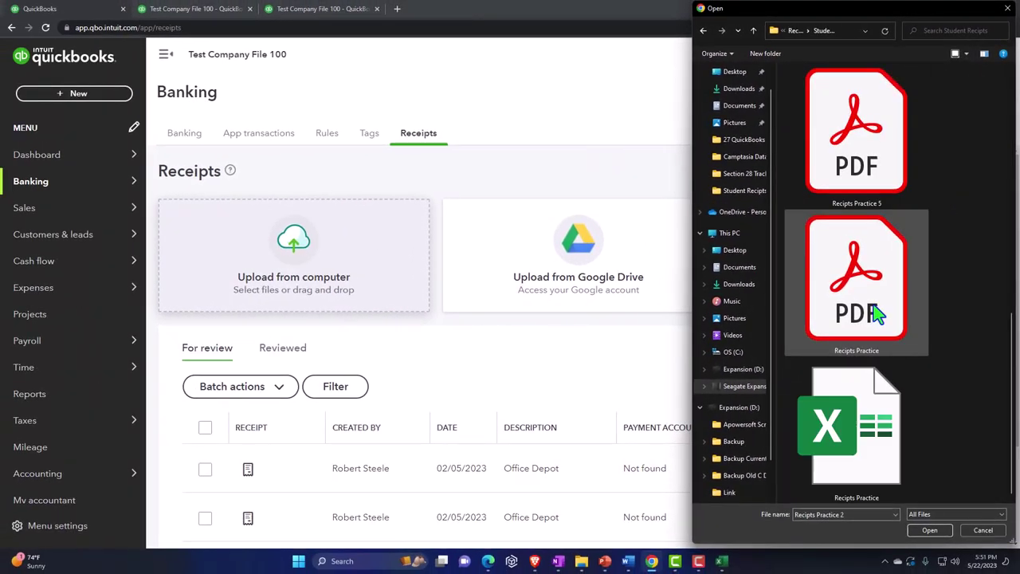
left_click(871, 319, "shift")
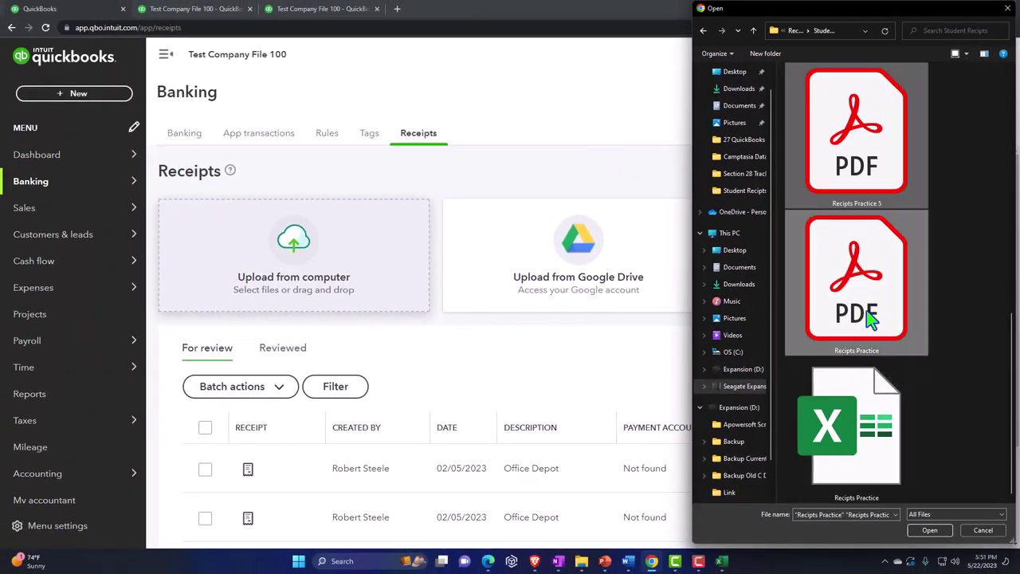
scroll(872, 326, "up", 5)
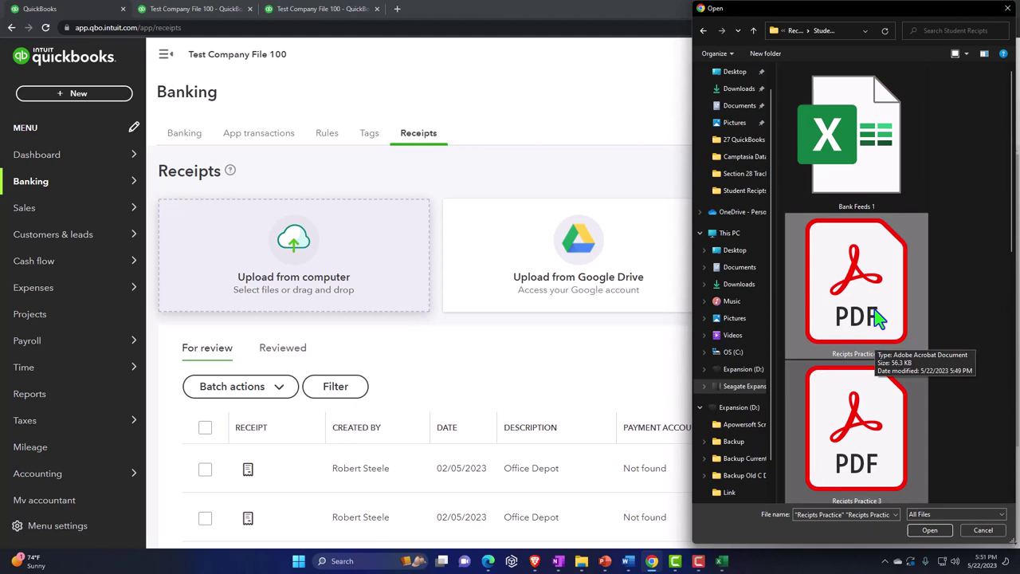
left_click(930, 530)
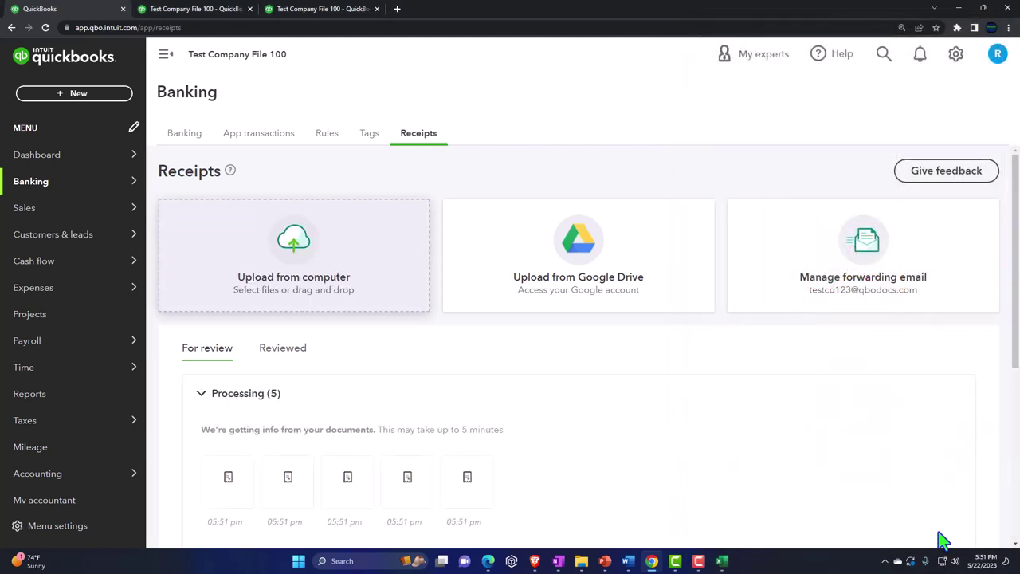
Step: Scroll For review as processing finishes, showing all seven receipts including 35.19 and 46.58
scroll(580, 428, "down", 2)
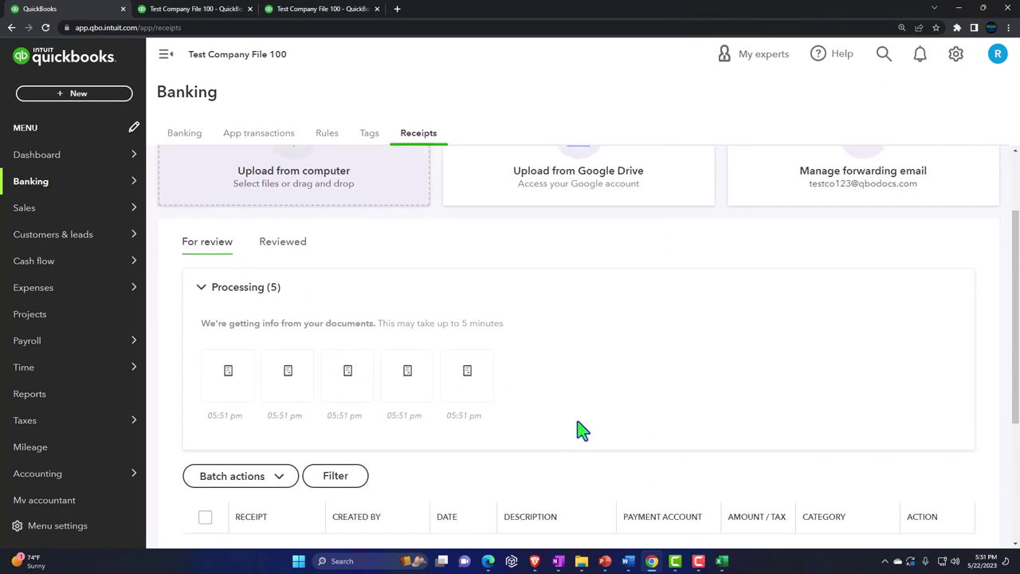
scroll(578, 430, "down", 1)
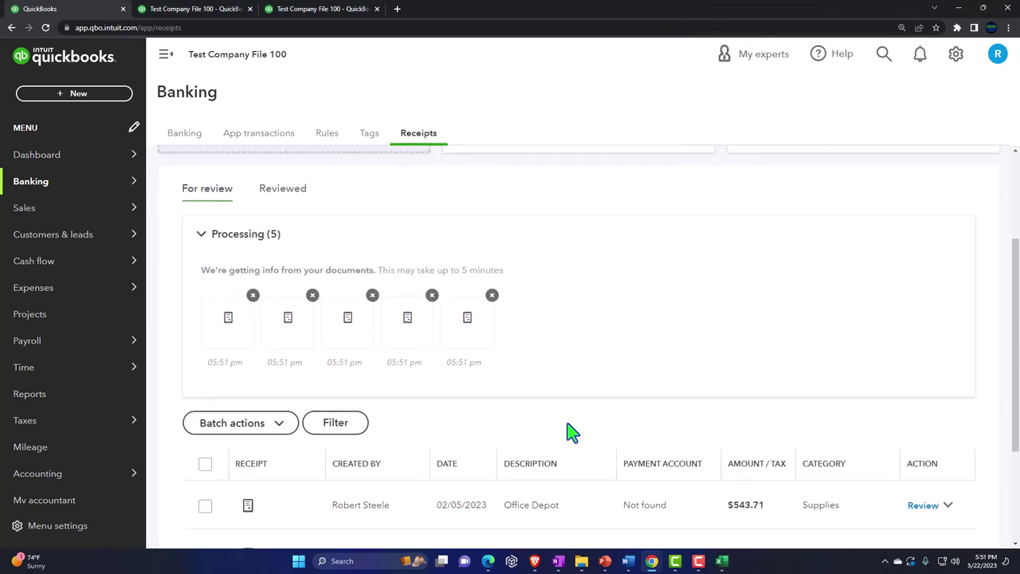
scroll(585, 448, "down", 3)
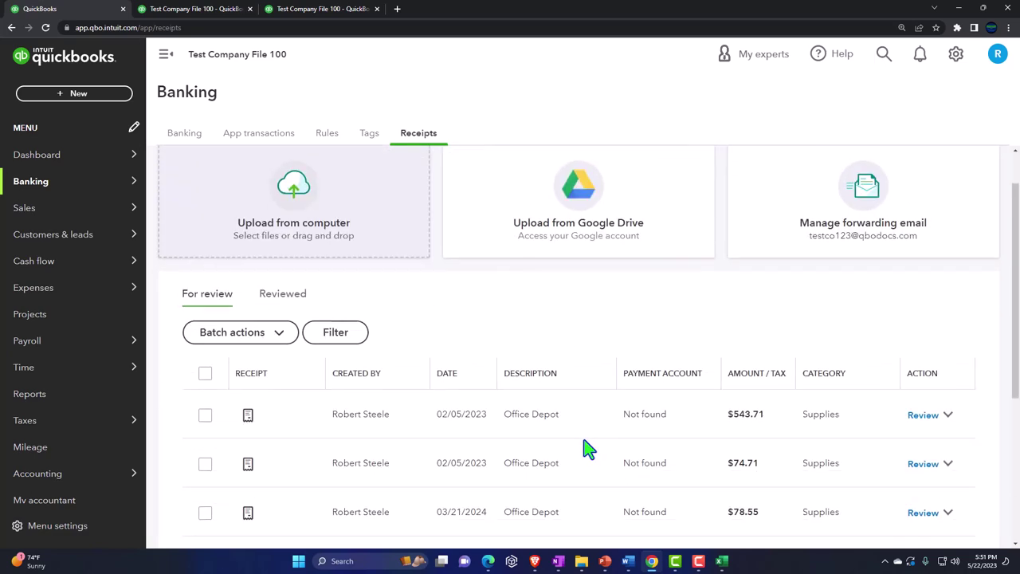
scroll(586, 448, "down", 2)
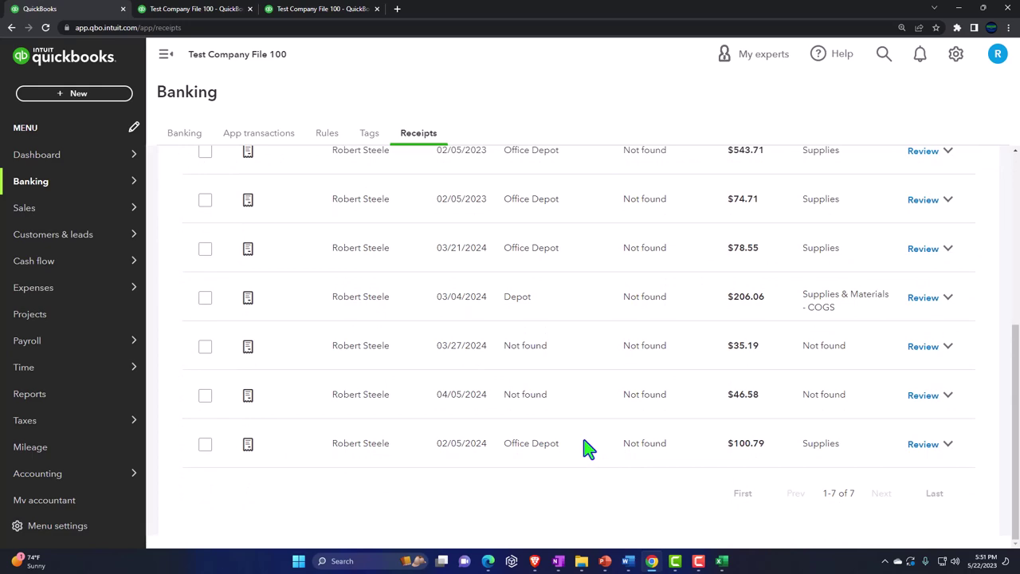
Step: Review the 03/21/2024 $78.55 uploaded receipt, then close its form
left_click(374, 264)
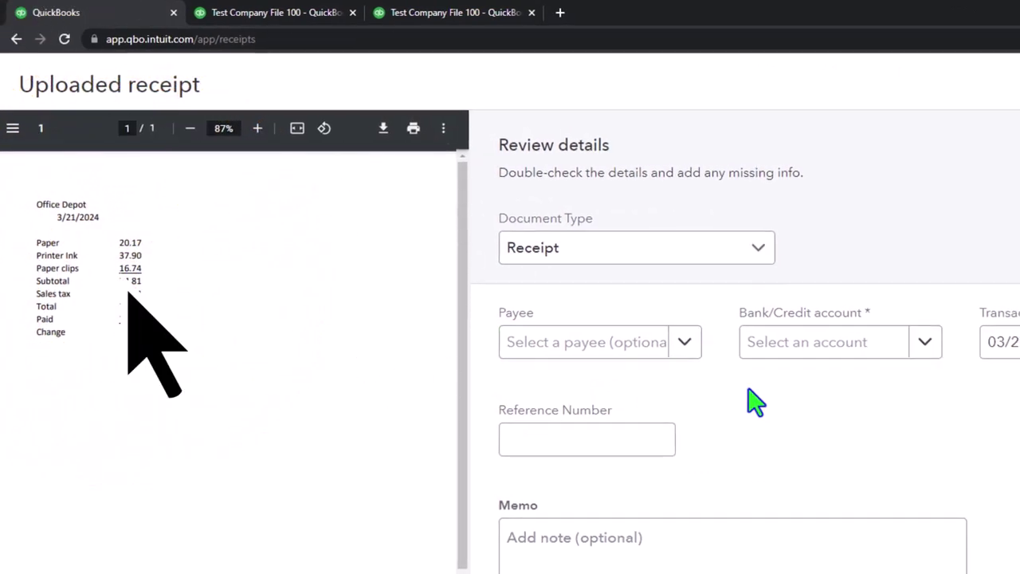
scroll(755, 402, "down", 5)
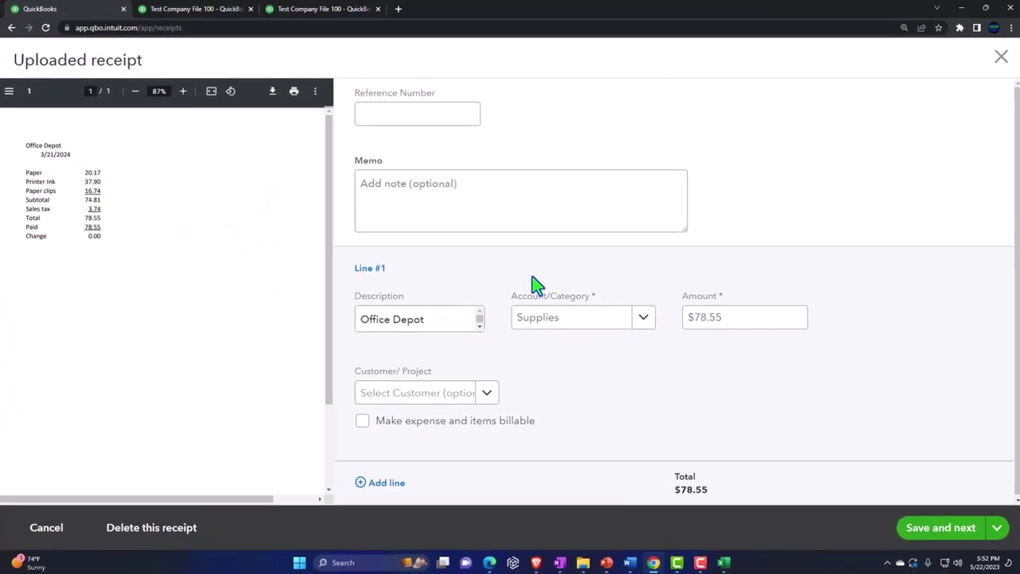
scroll(717, 203, "up", 5)
left_click(997, 59)
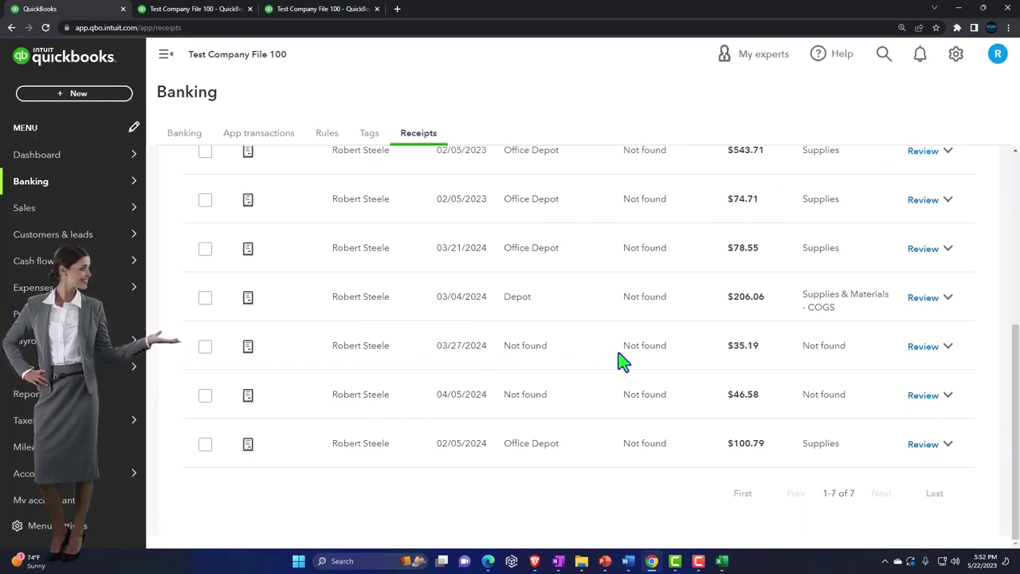
Step: Review the 03/27/2024 $35.19 uploaded receipt, then close it and return to the list
left_click(693, 354)
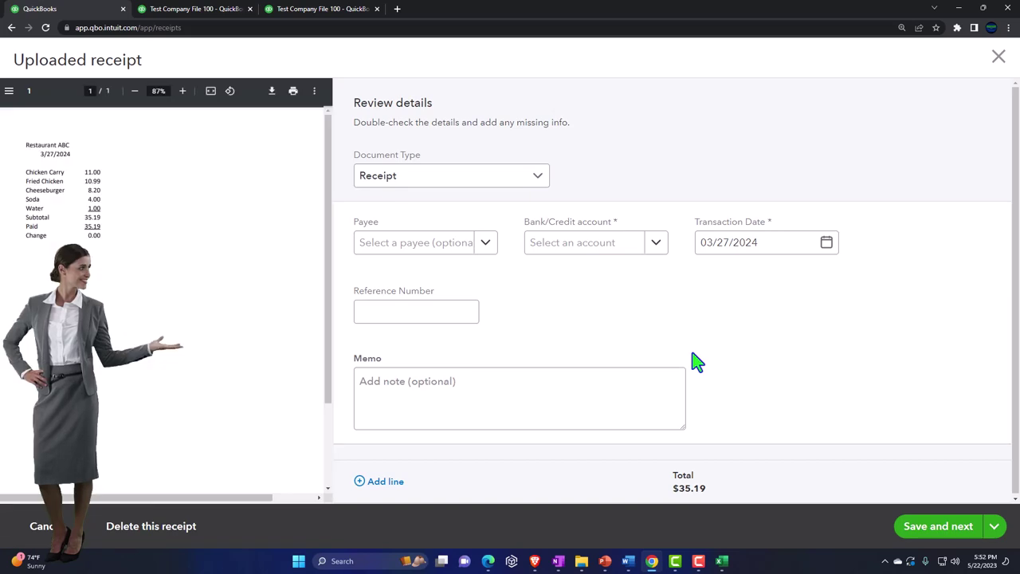
scroll(693, 354, "down", 1)
scroll(693, 358, "down", 2)
scroll(694, 379, "up", 3)
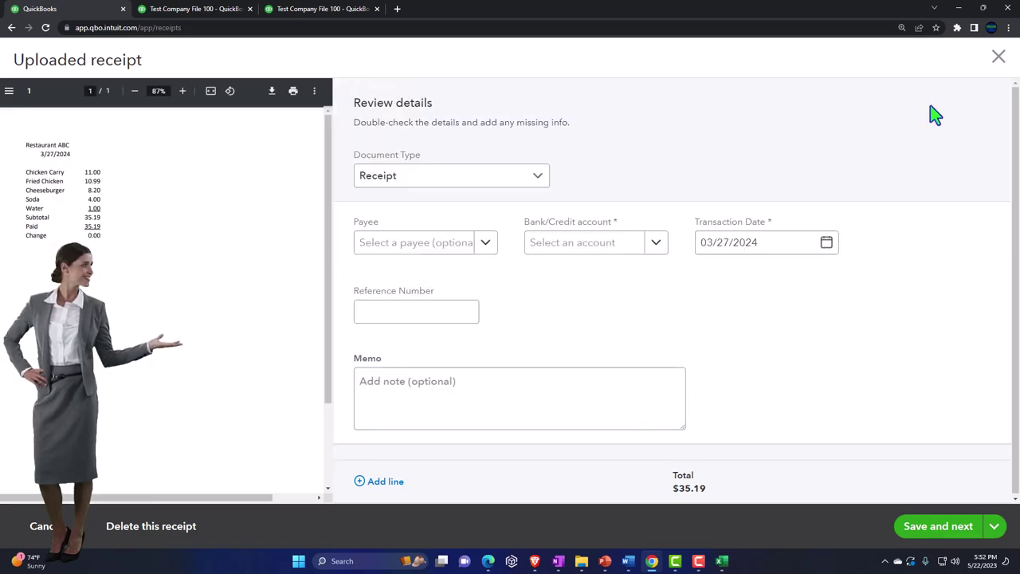
left_click(998, 58)
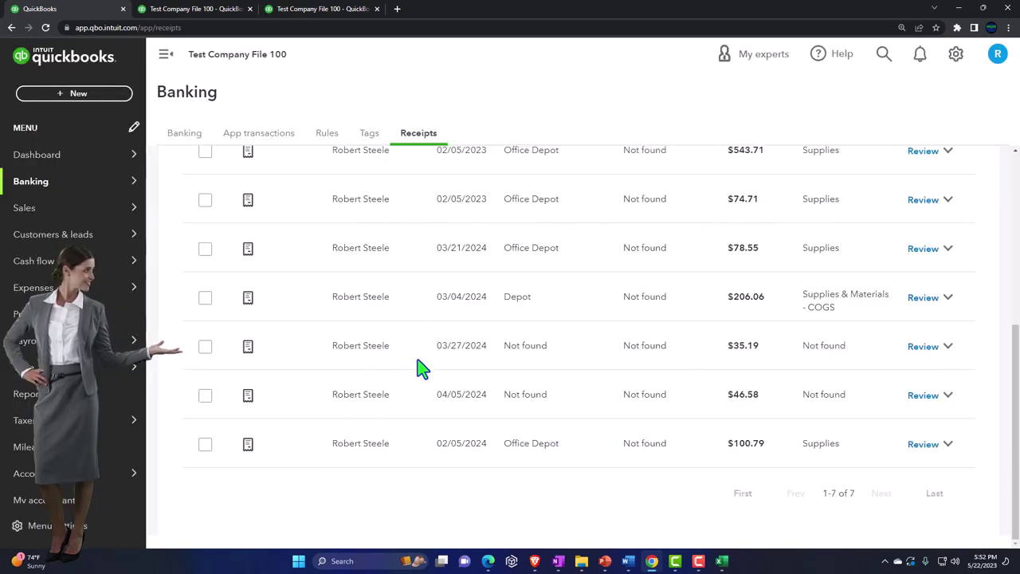
scroll(418, 369, "up", 3)
scroll(423, 369, "down", 3)
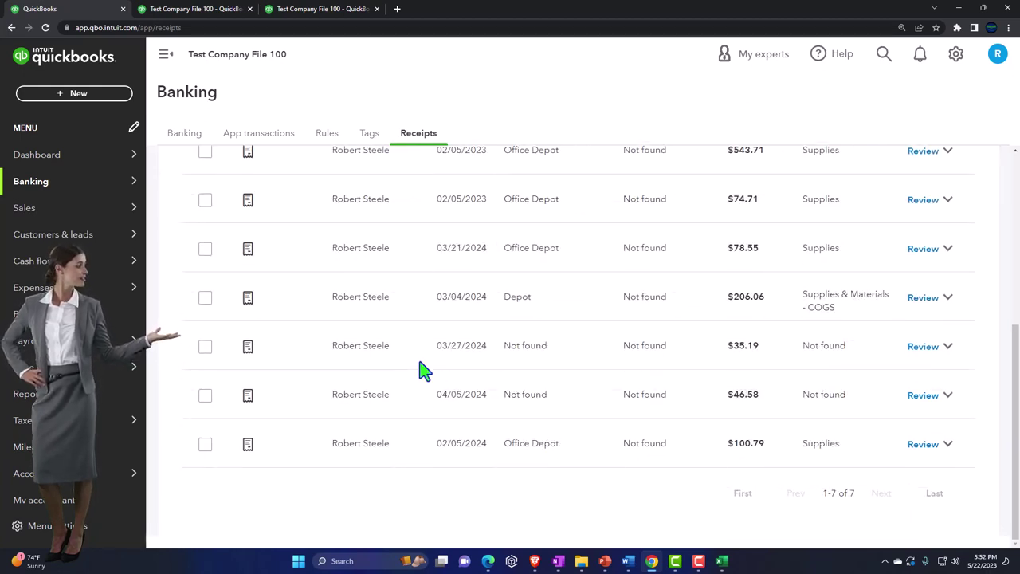
Step: Switch between the Bank Feeds 1 and Recipts Practice workbooks, then minimize Recipts Practice
mouse_move(721, 560)
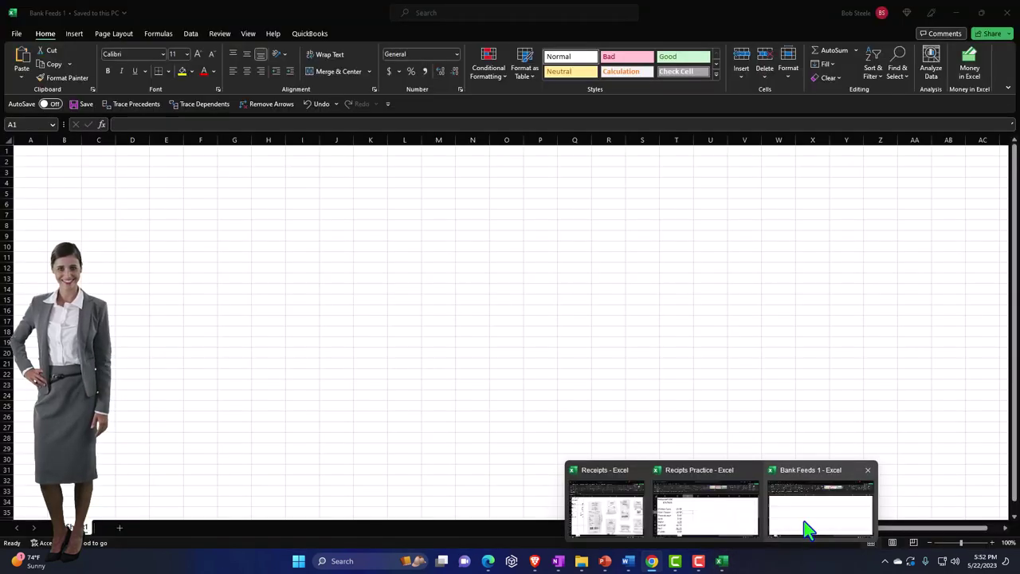
left_click(806, 529)
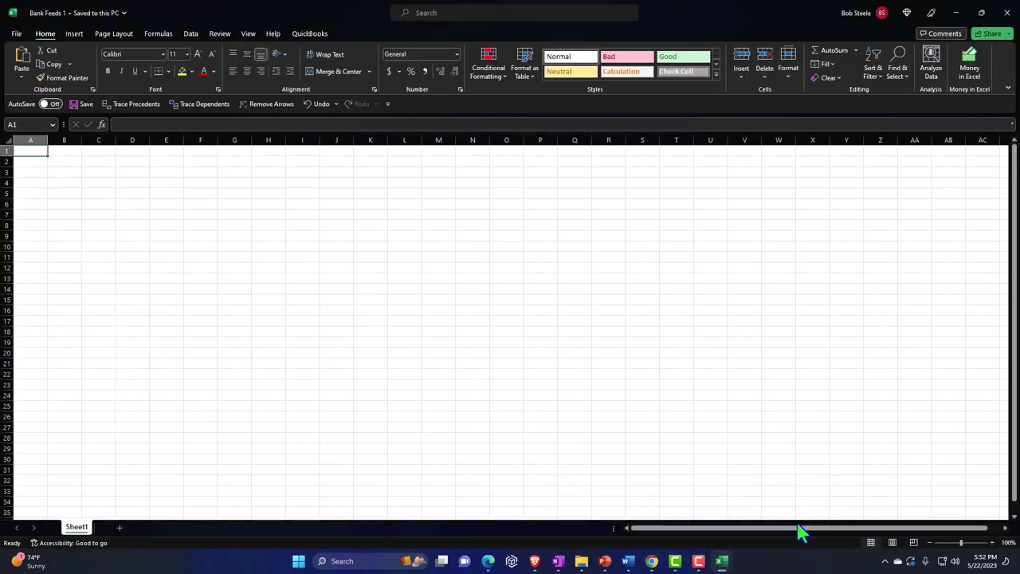
mouse_move(725, 564)
left_click(708, 521)
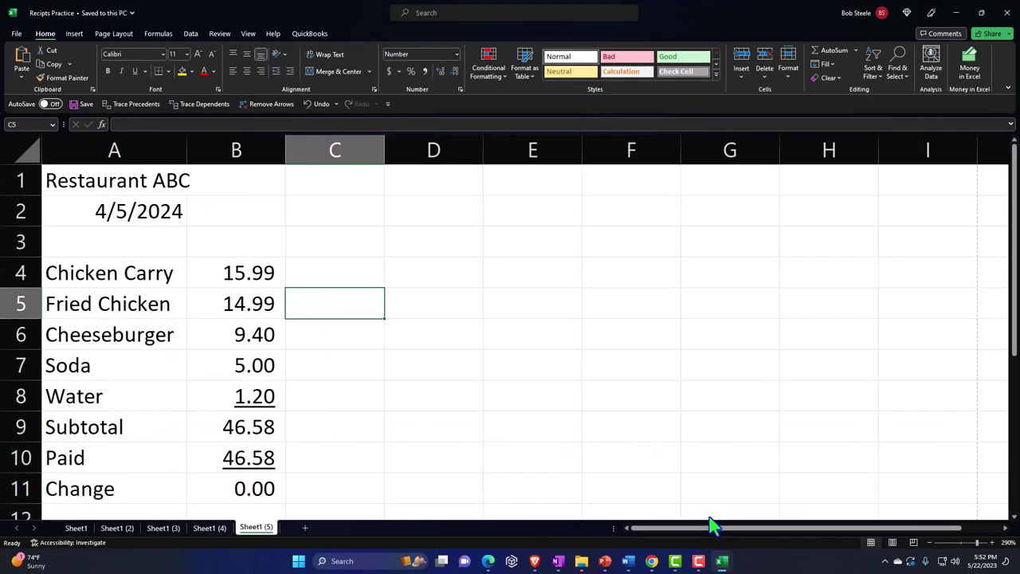
left_click(954, 13)
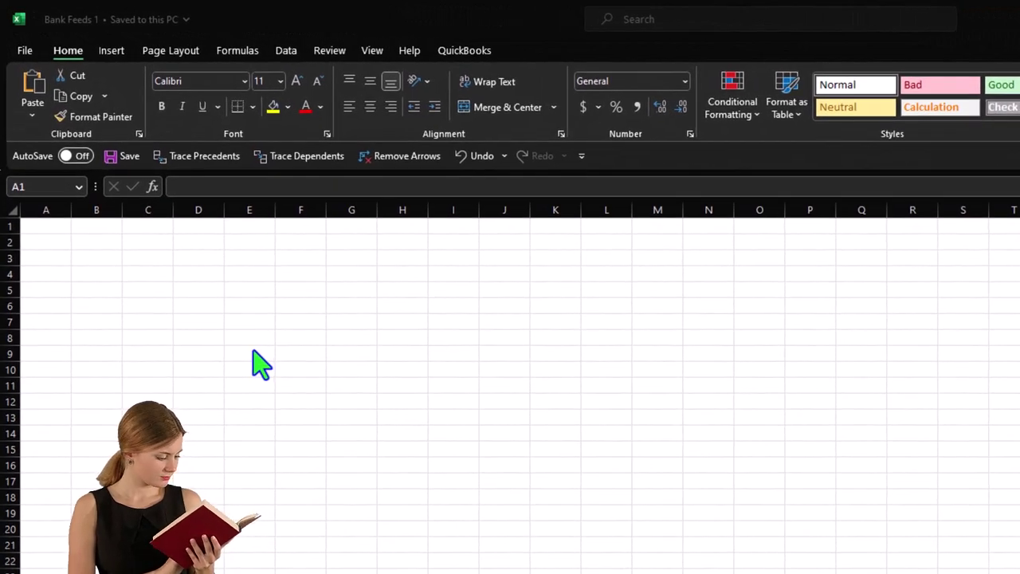
Step: Format all Sheet1 cells as Currency with style -1,234.10 and Symbol set to None
left_click(13, 209)
left_click(13, 208)
right_click(189, 293)
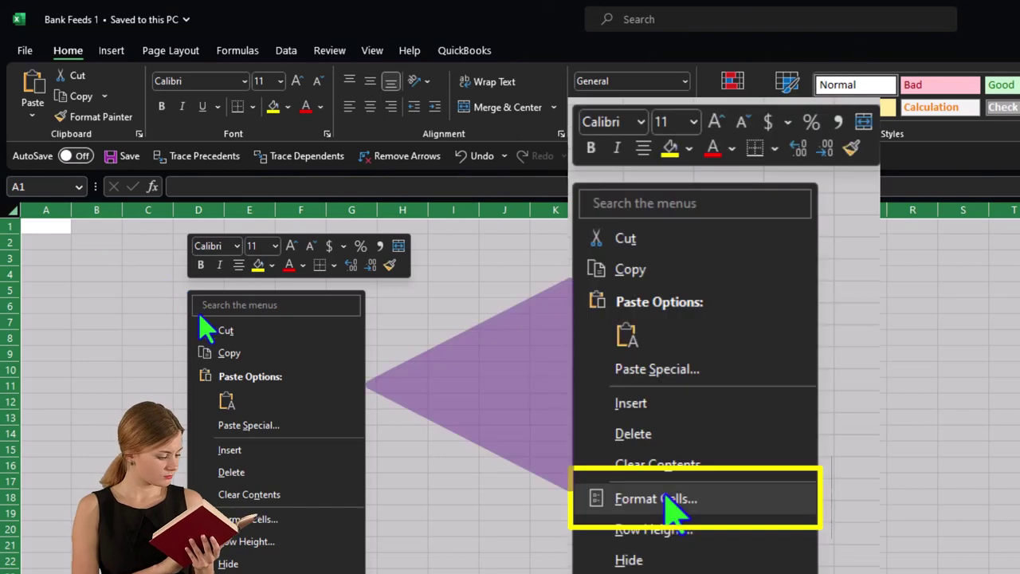
left_click(253, 518)
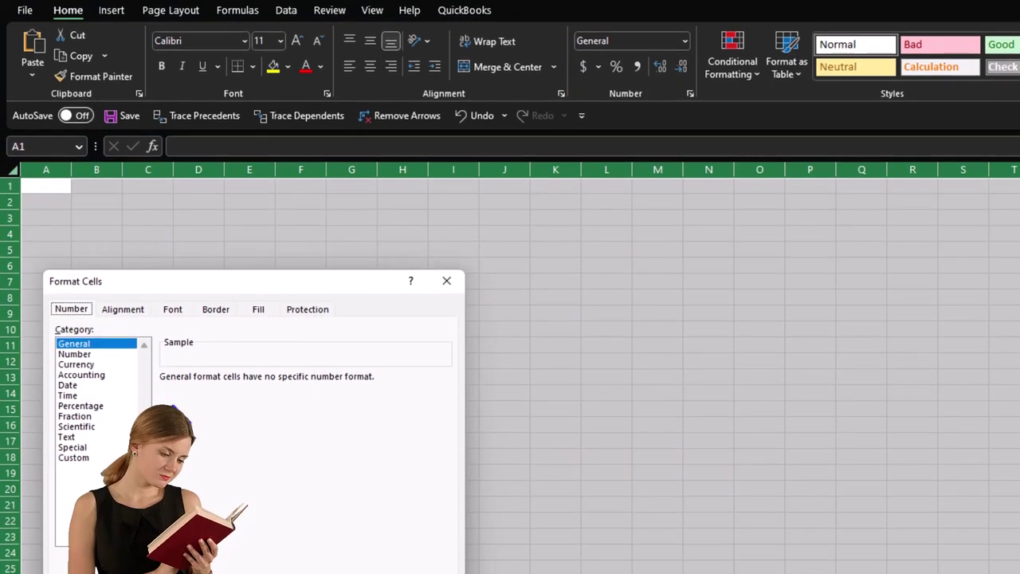
left_click(79, 404)
left_click(235, 274)
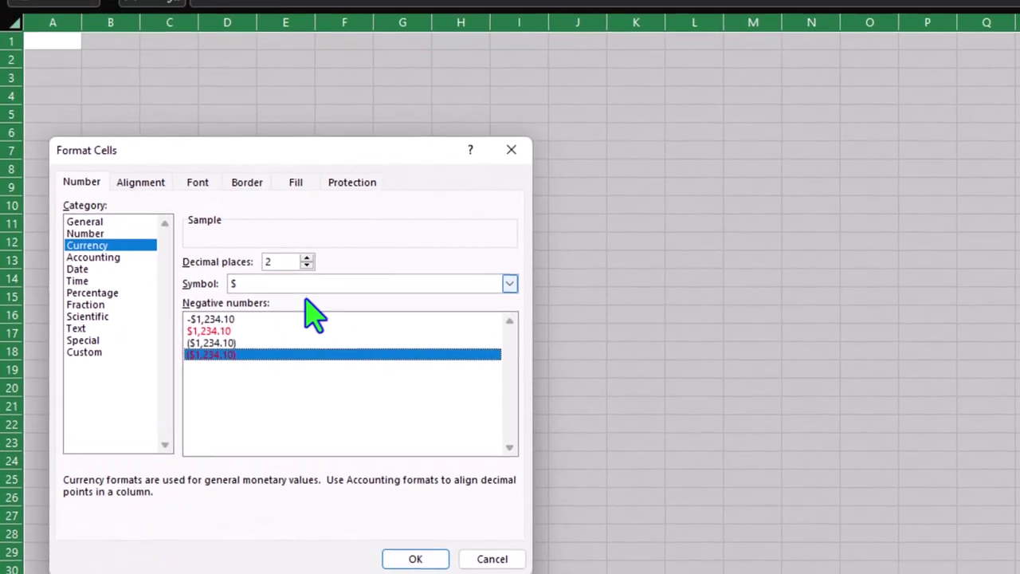
left_click(229, 322)
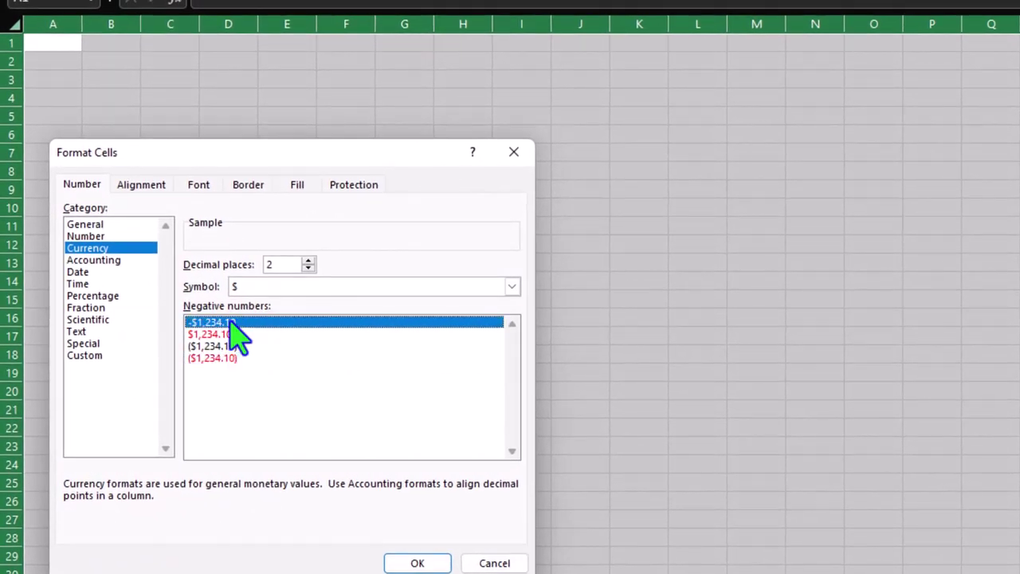
left_click(428, 291)
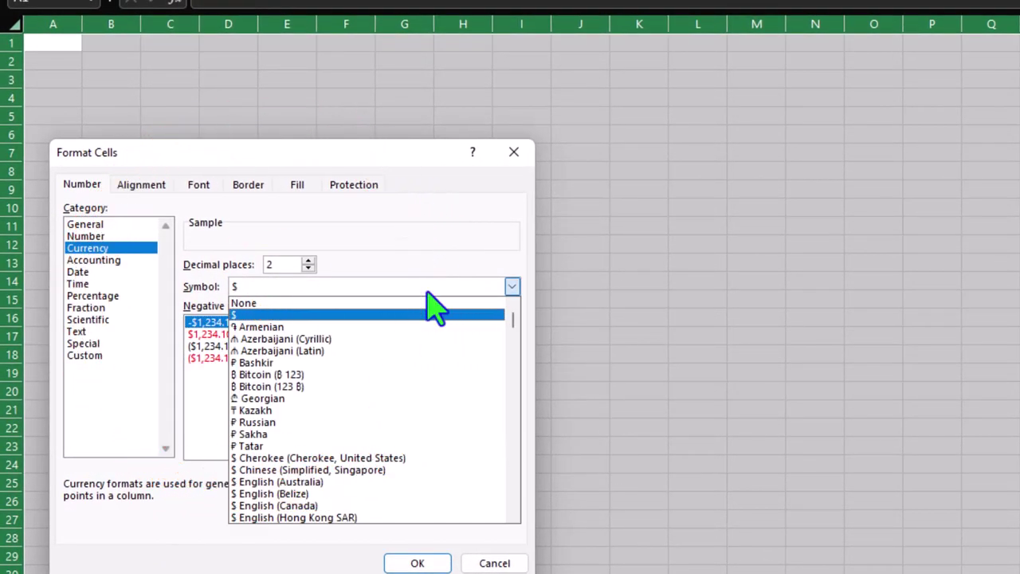
left_click(339, 304)
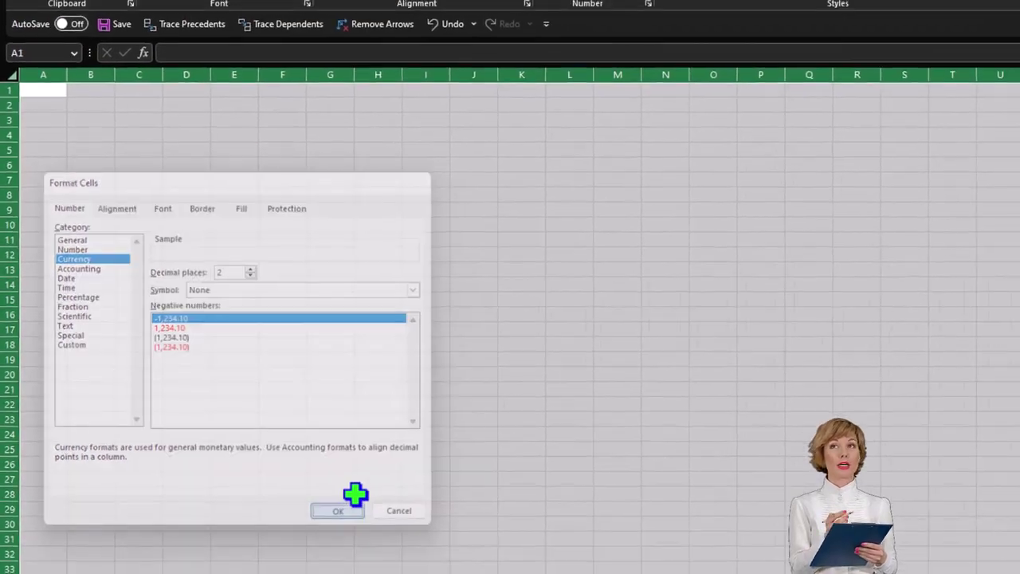
left_click(392, 547)
scroll(200, 197, "up", 5)
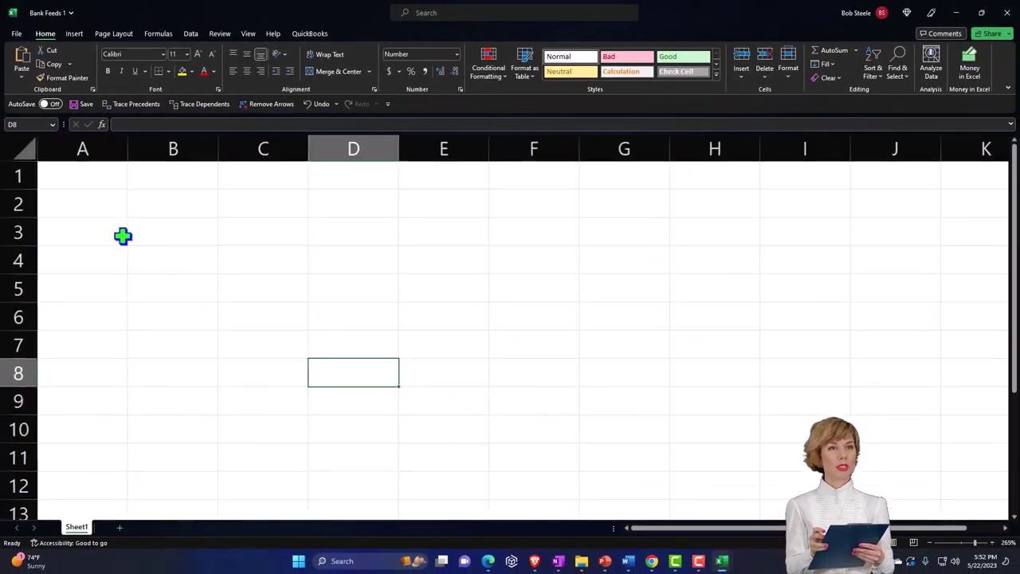
Step: Enter the headers Date, Amount and Description in cells A1, B1 and C1
left_click(85, 175)
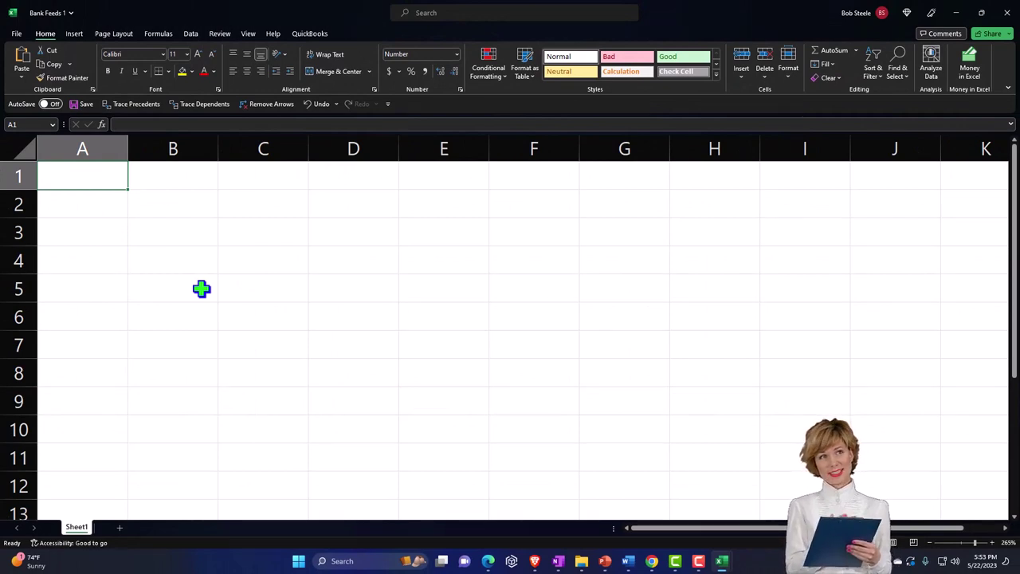
type("Date")
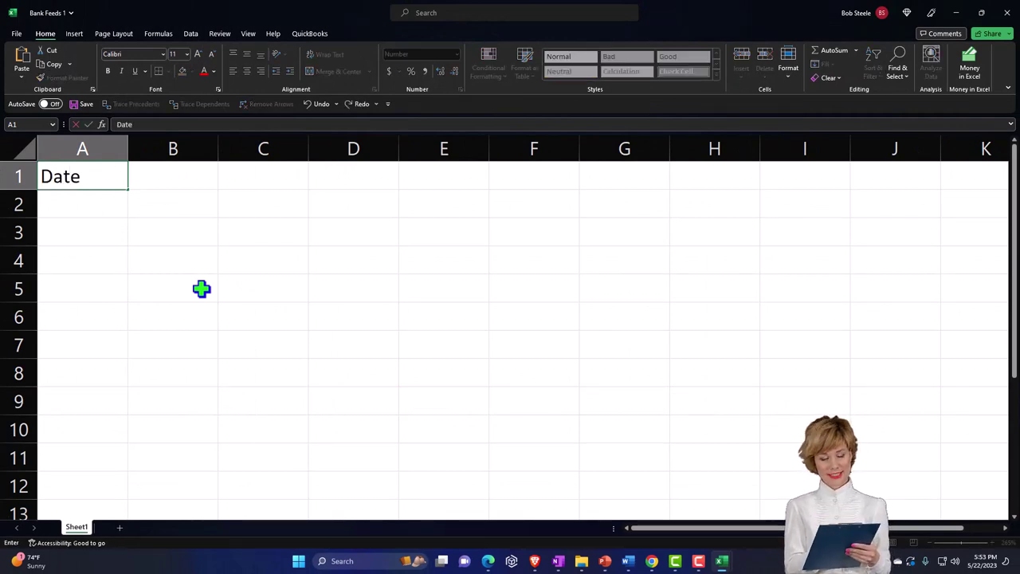
key("Tab")
type("Am")
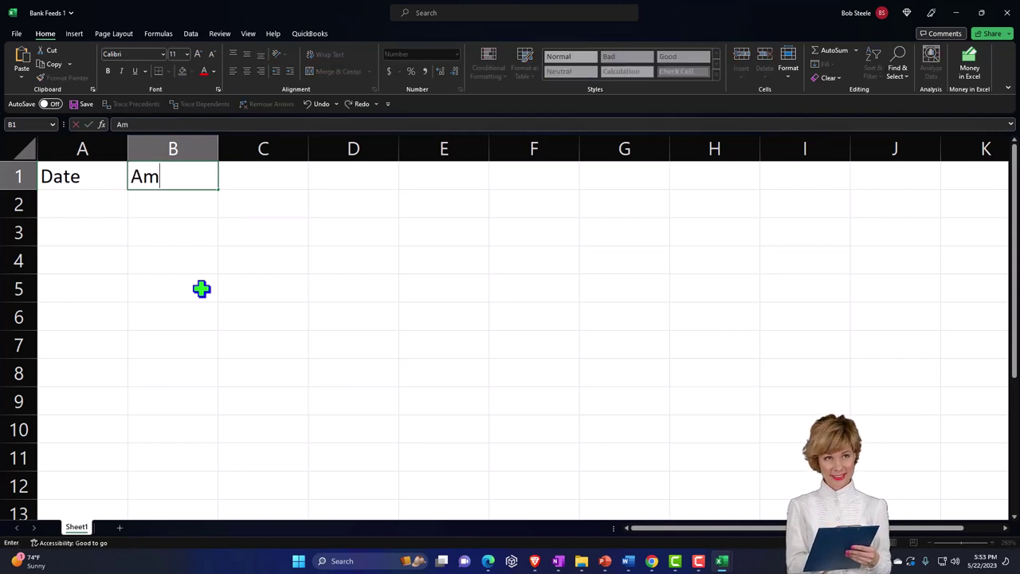
key("Tab")
type("Des")
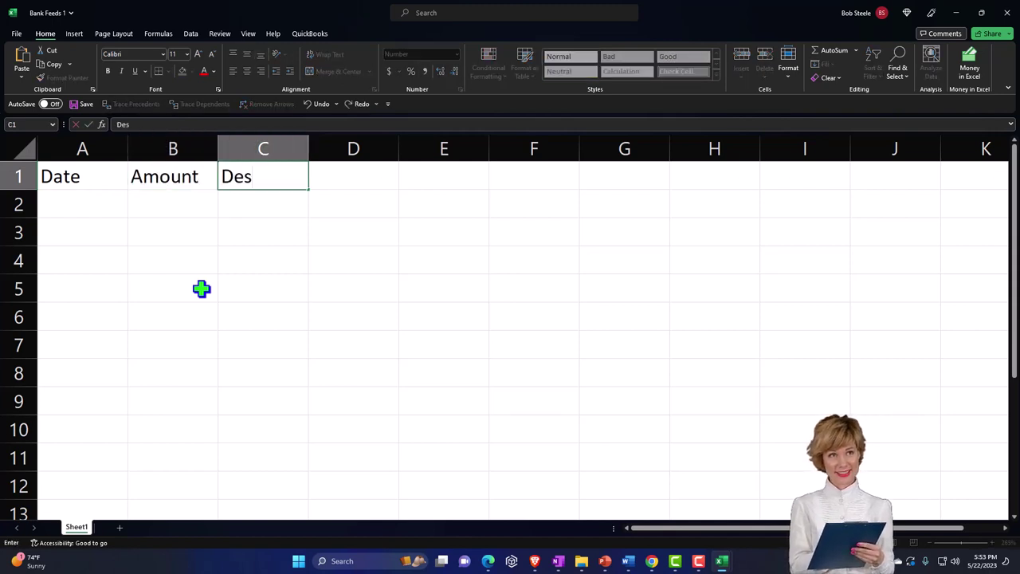
type("cription")
key("Return")
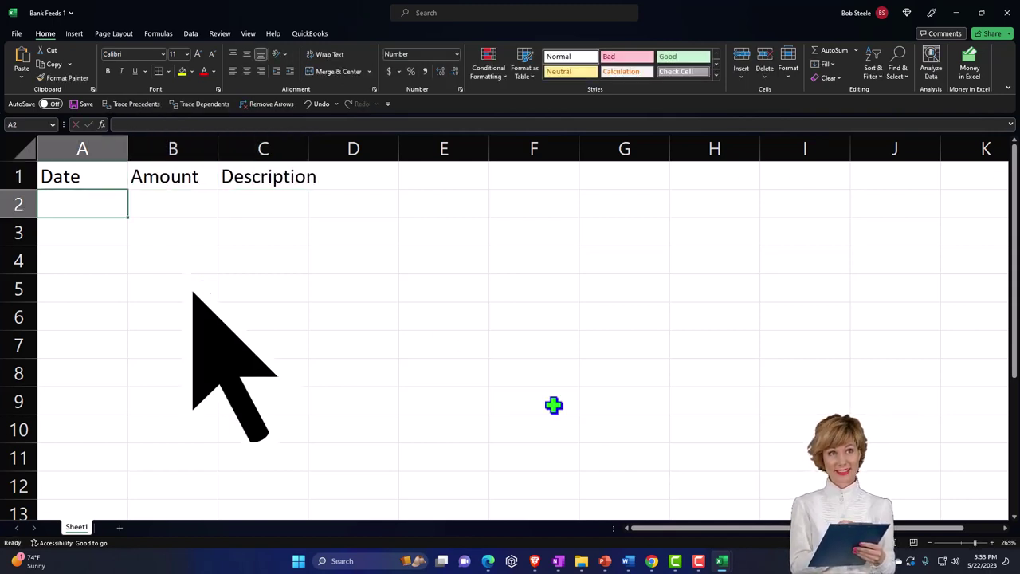
Step: Run a spell check on the Bank Feeds sheet from the Review tab
left_click(220, 34)
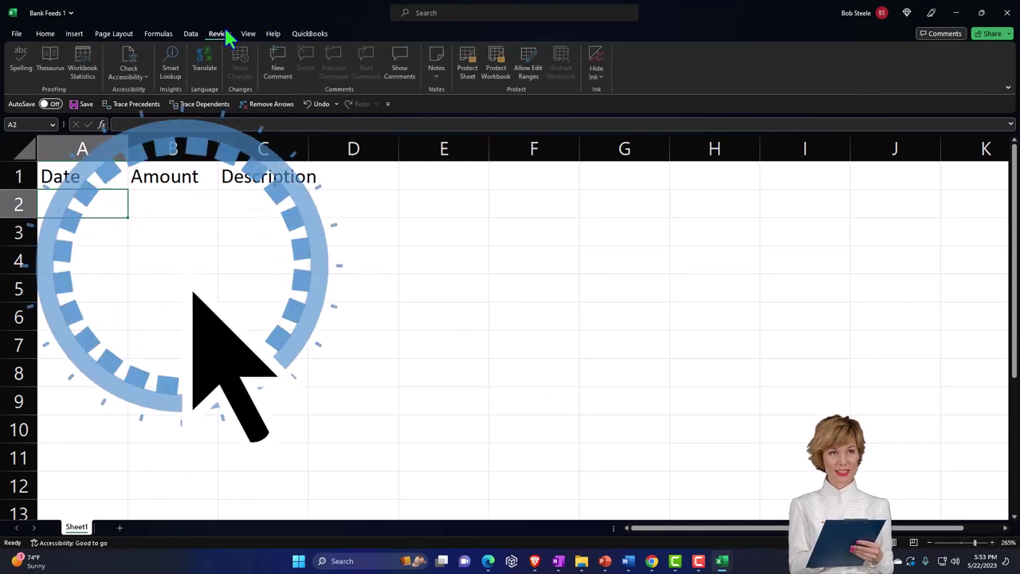
left_click(24, 63)
left_click(492, 310)
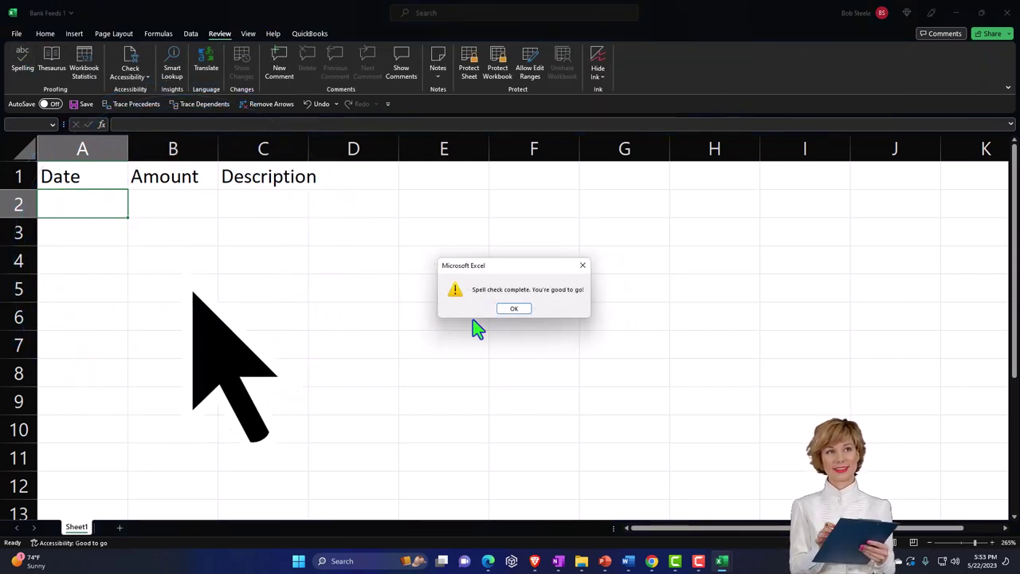
left_click(511, 309)
Step: Make the row 1 headers Date, Amount and Description bold
left_click(18, 173)
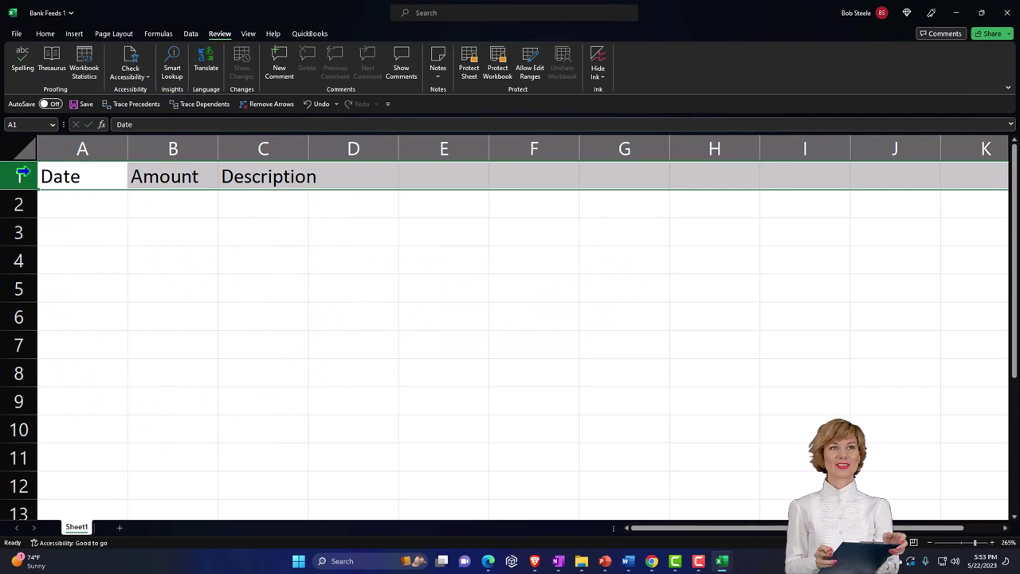
left_click(46, 34)
left_click(107, 70)
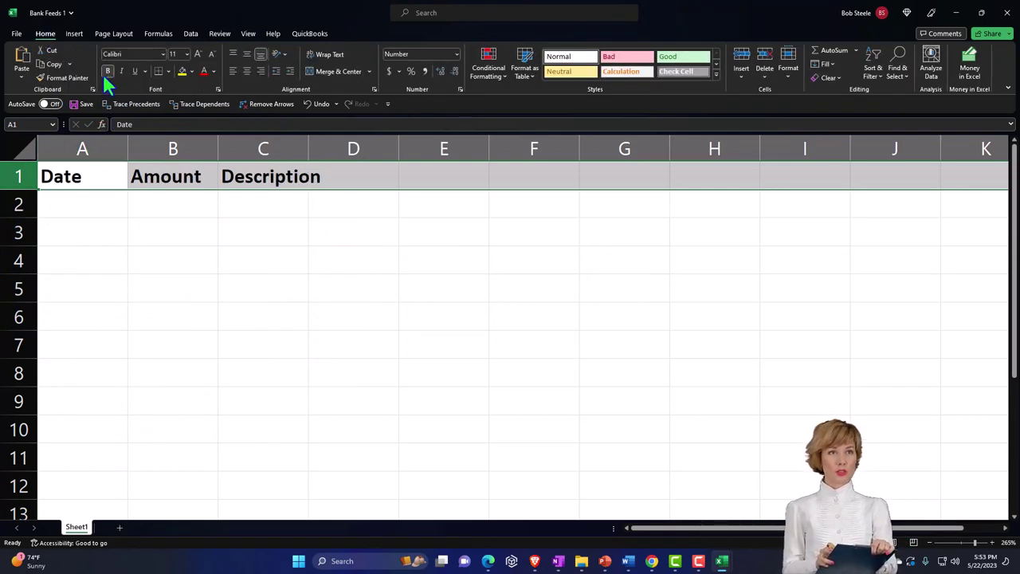
left_click(95, 146)
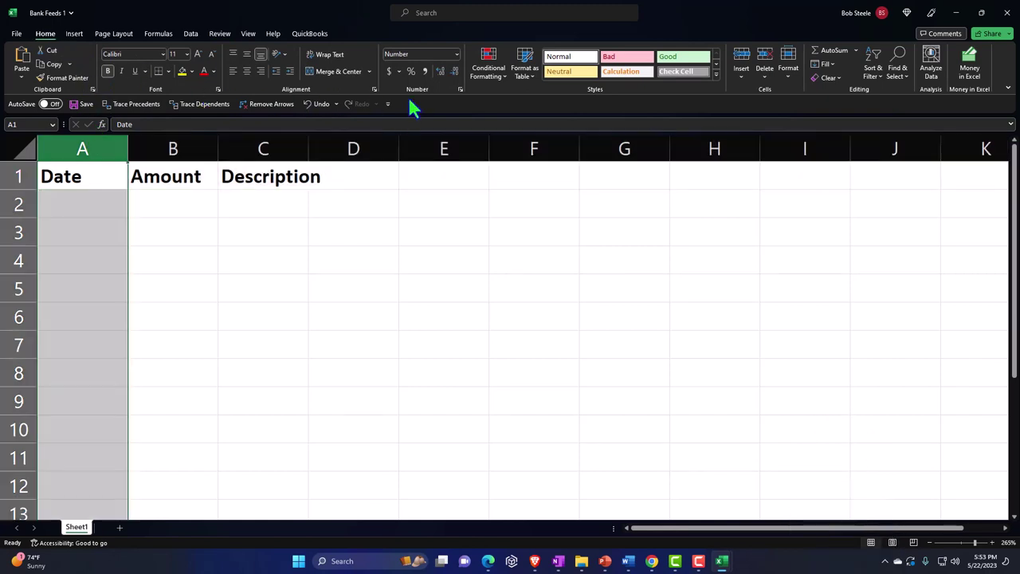
Step: Apply Short Date format to column A, then maximize the Recipts Practice workbook window
left_click(457, 54)
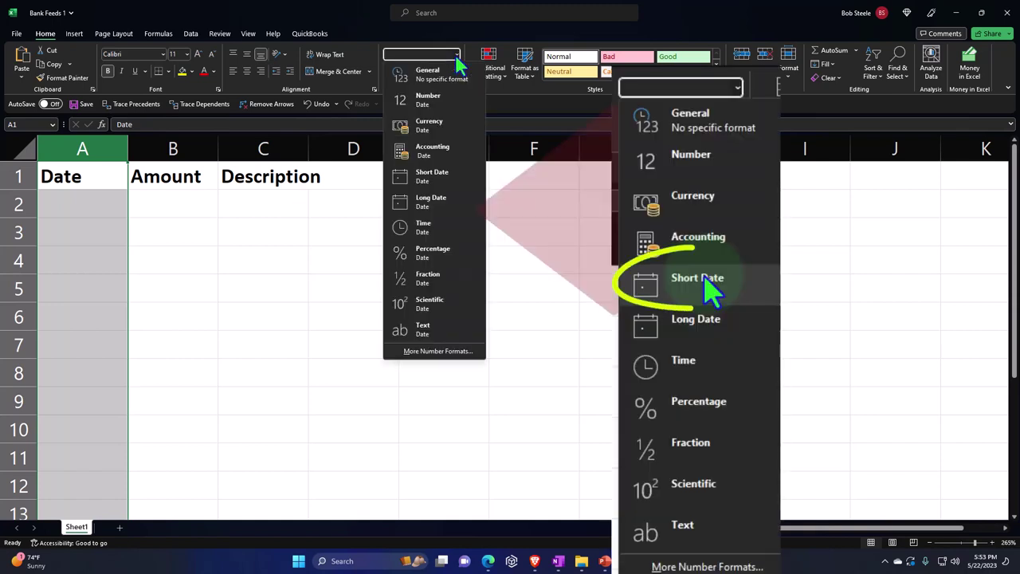
left_click(429, 175)
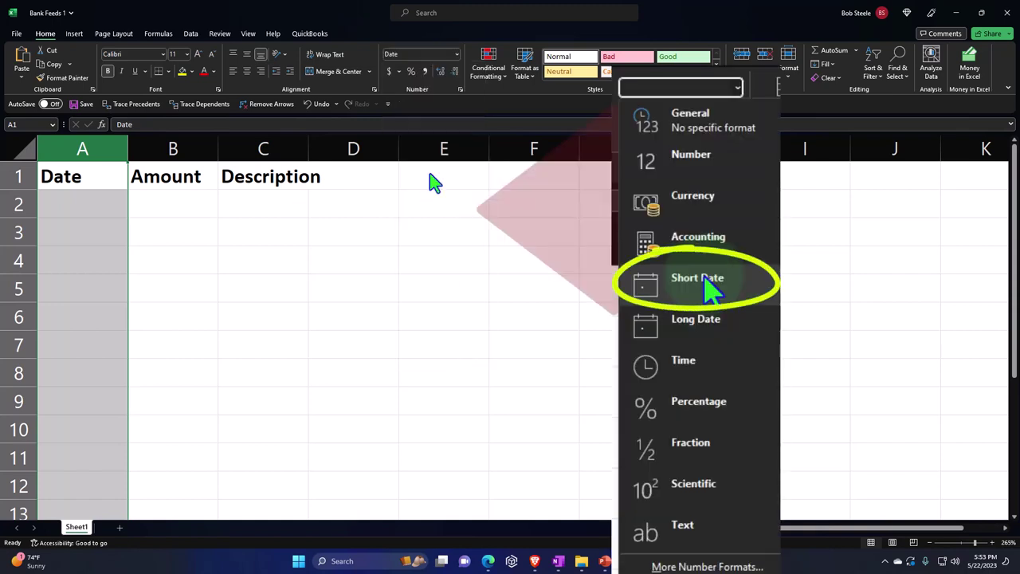
left_click(102, 204)
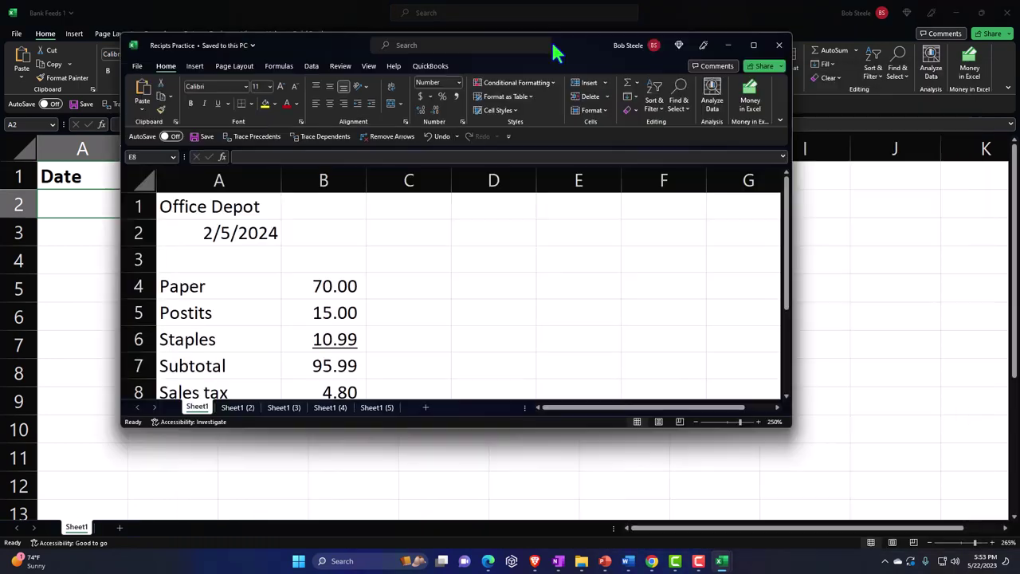
left_click_drag(553, 45, 565, 10)
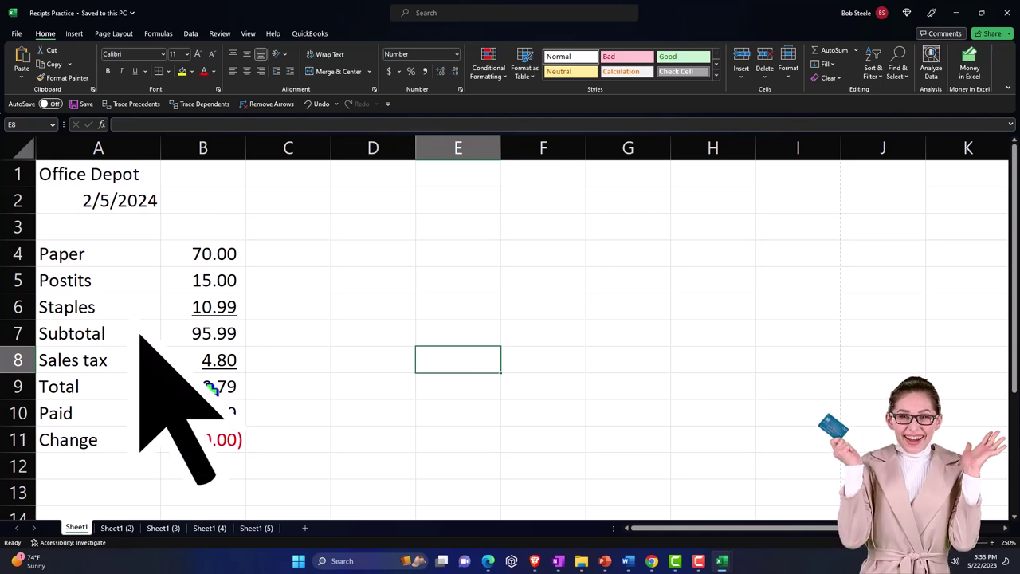
Step: Select cell B9 in Recipts Practice to inspect the Office Depot receipt's SUM total formula
left_click(230, 384)
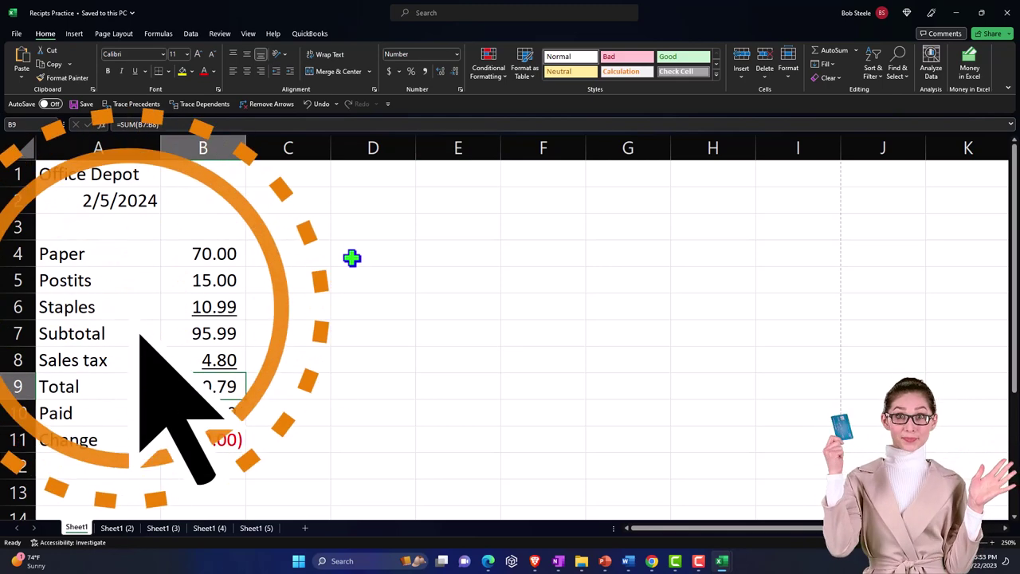
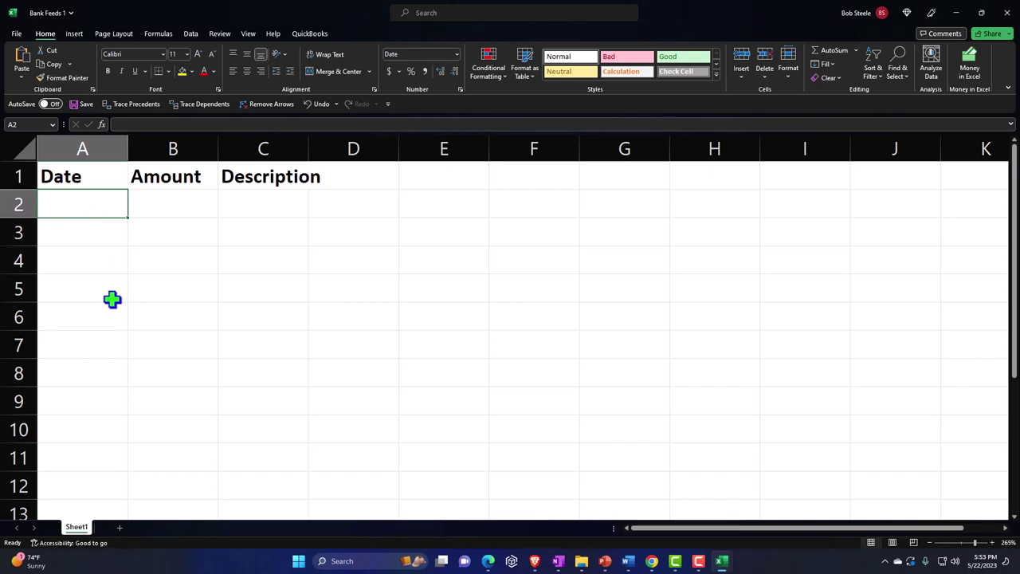
Step: Enter row 2 as 2/5/2024, 100.79, Office Depot, widening the Description column
type("2/5/24")
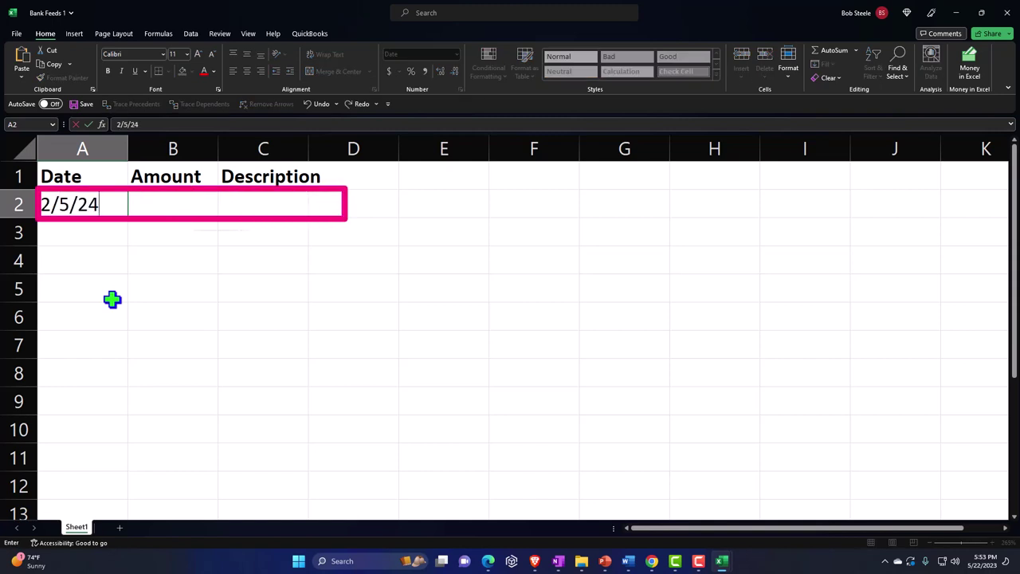
key("Return")
key("Right")
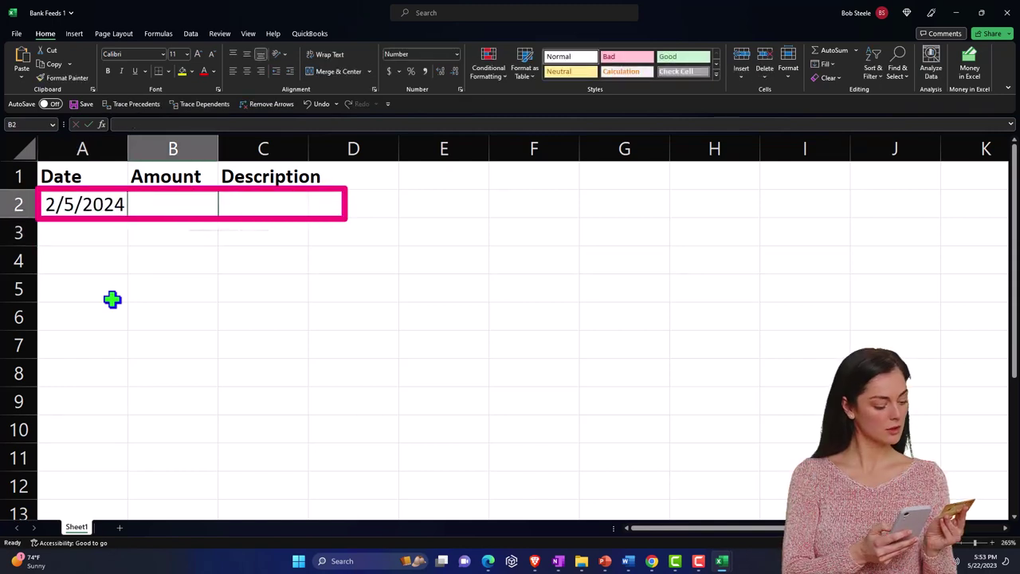
type("100.79")
key("Return")
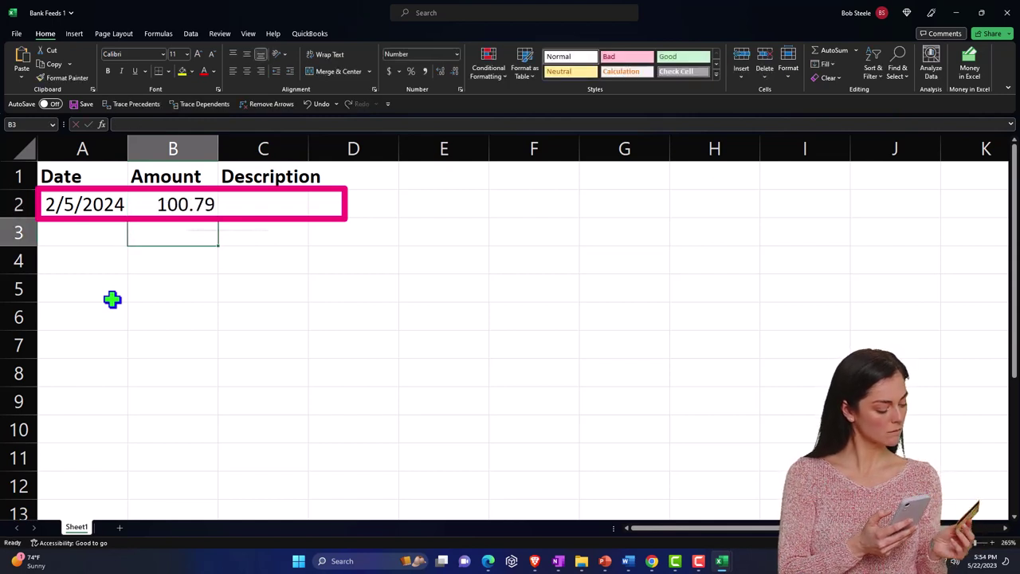
key("Up")
key("Right")
left_click_drag(310, 141, 336, 144)
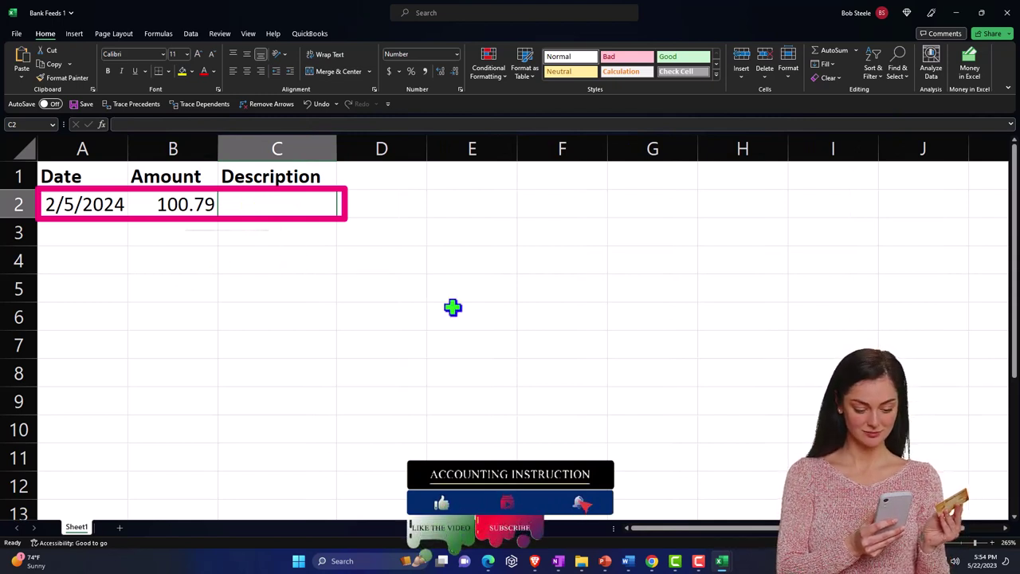
type("Office Dept")
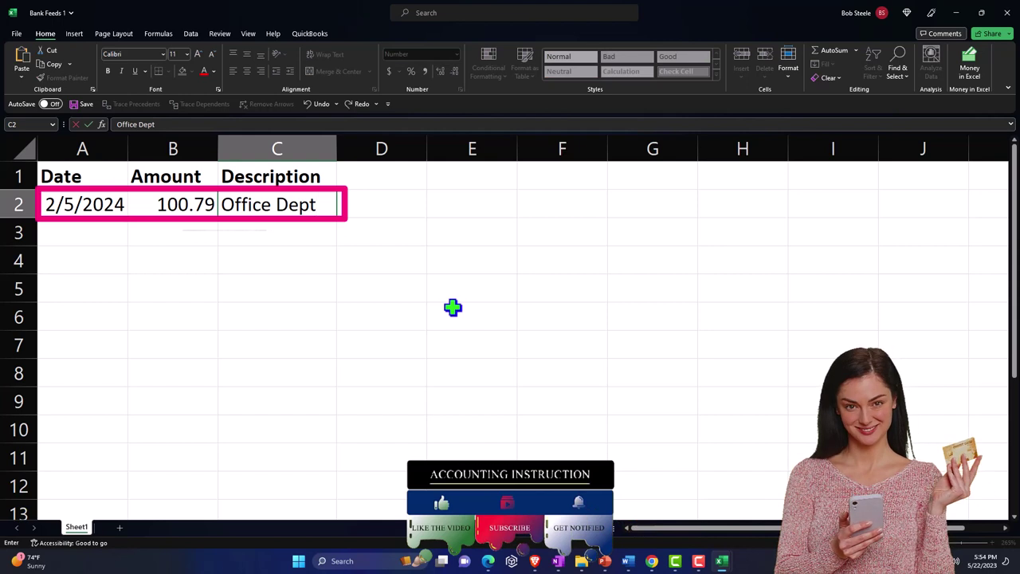
key("BackSpace")
type("ot")
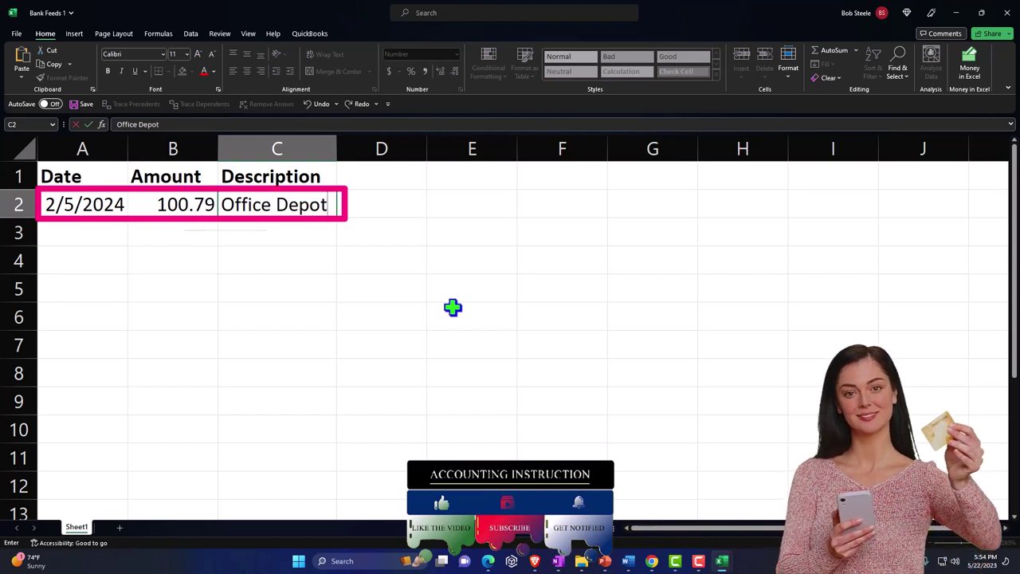
key("Return")
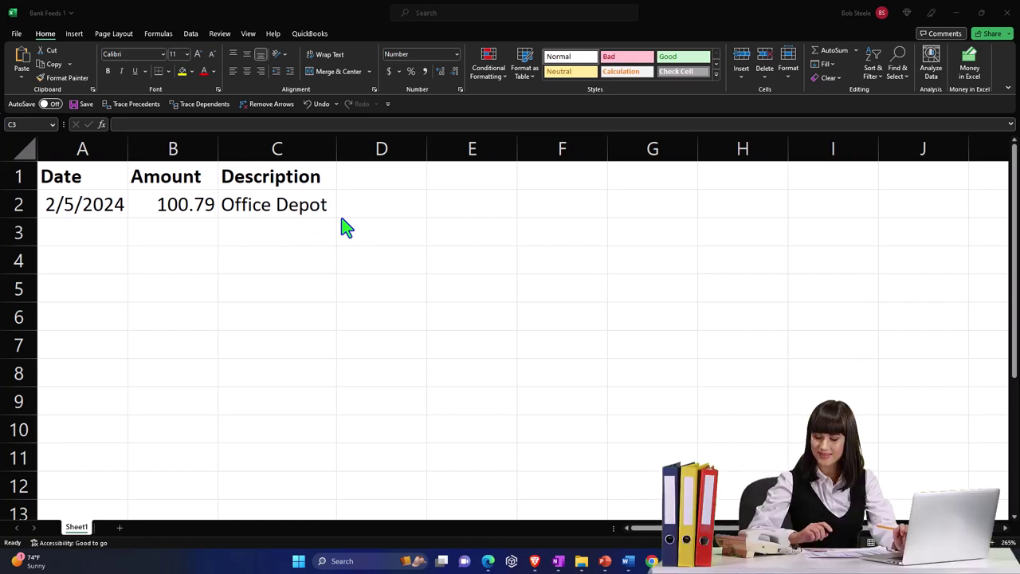
Step: Enter row 3 as 3/4/2024, 206.06, Office Depot
left_click(104, 231)
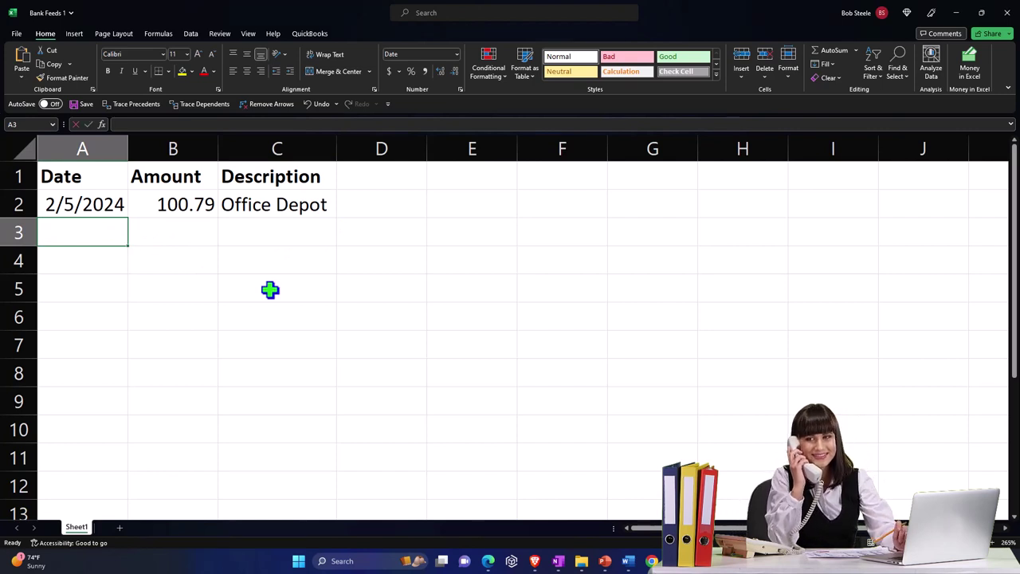
type("3/4/")
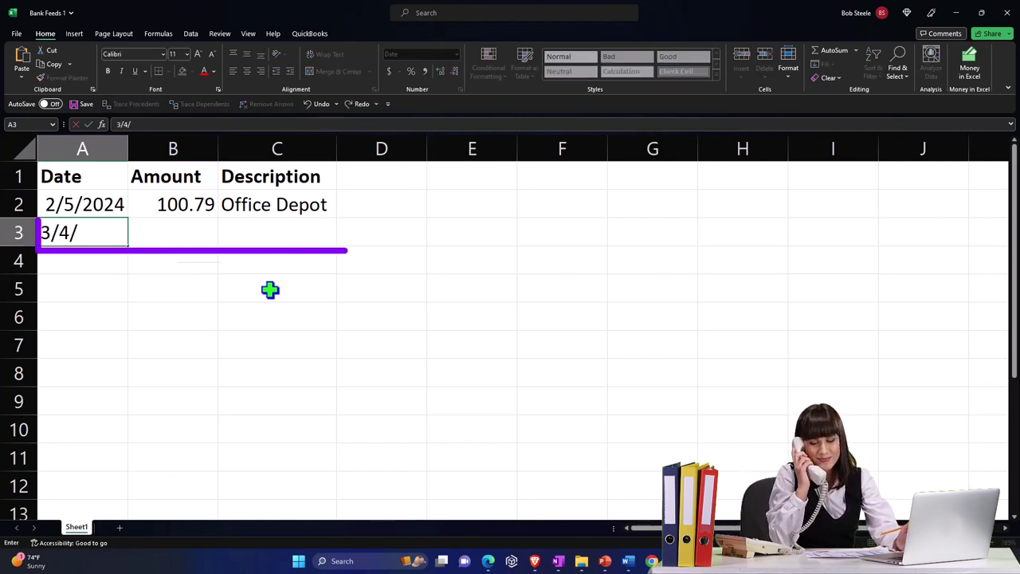
type("2024")
key("Return")
key("Right")
key("Up")
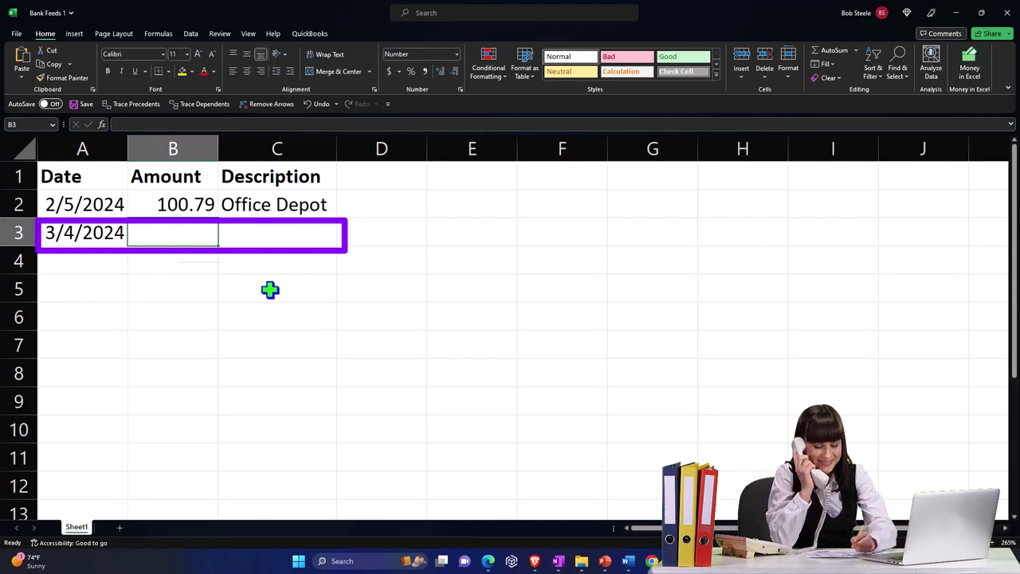
type("206.06")
key("Tab")
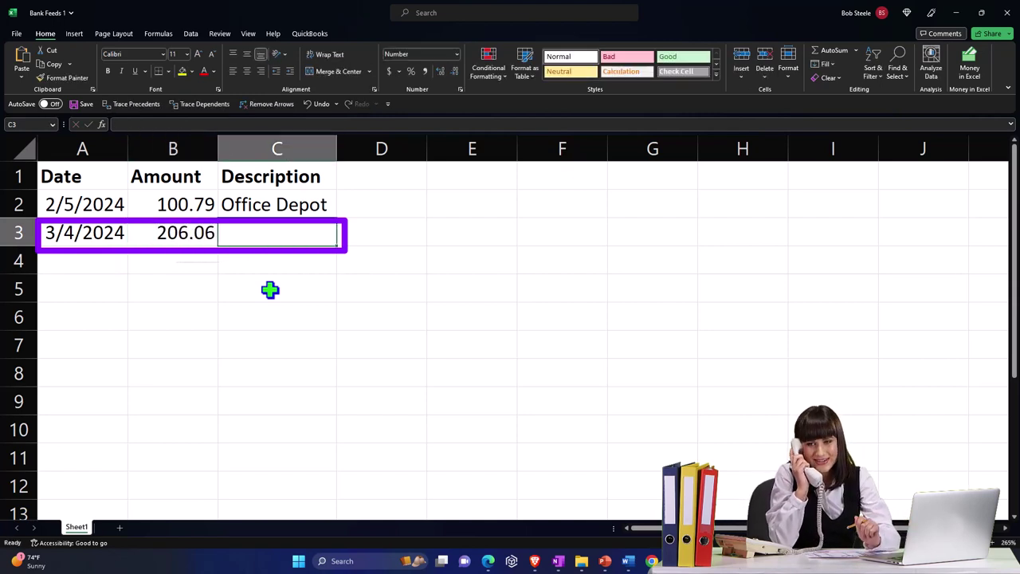
type("Off")
key("Return")
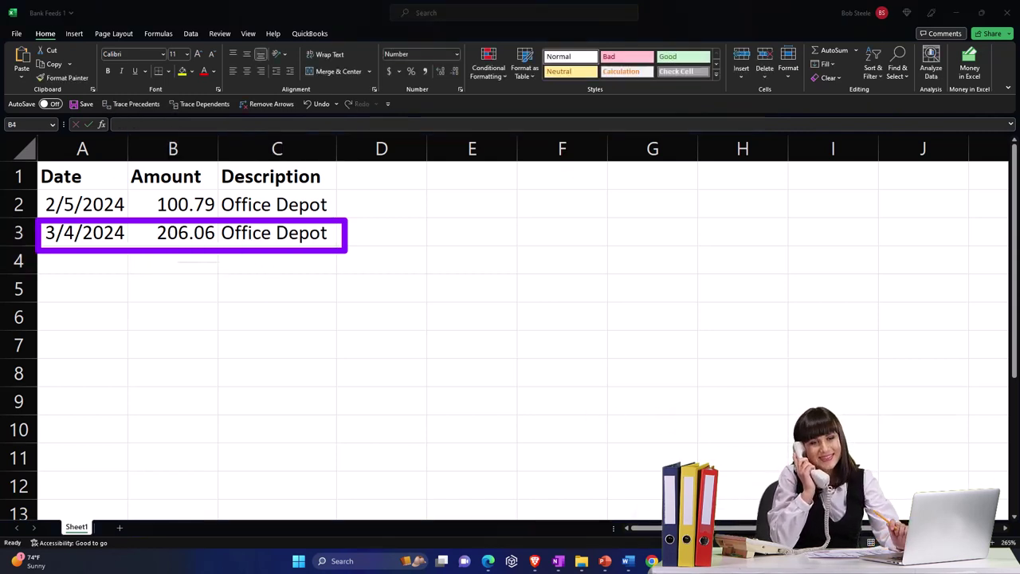
Step: Enter row 4 as 3/21/2024, 78.55, Office Depot
left_click(100, 262)
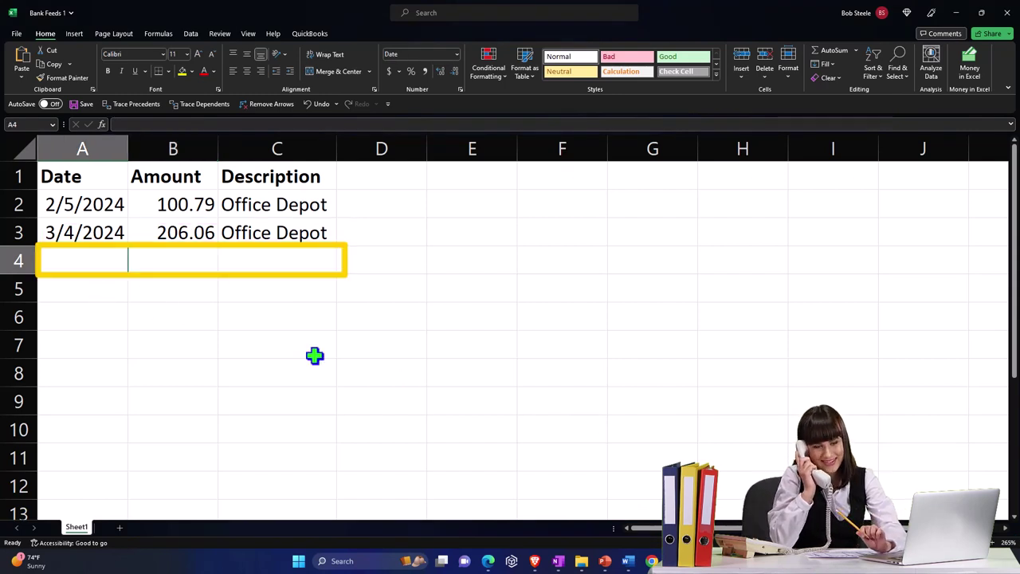
type("3/2")
type("2024")
key("Return")
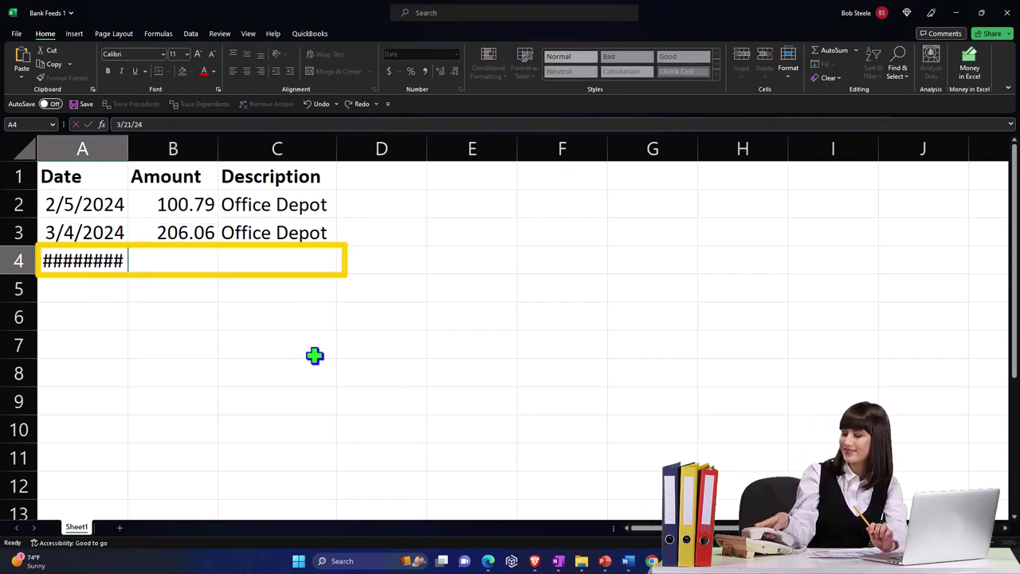
key("Up")
key("Right")
type("78")
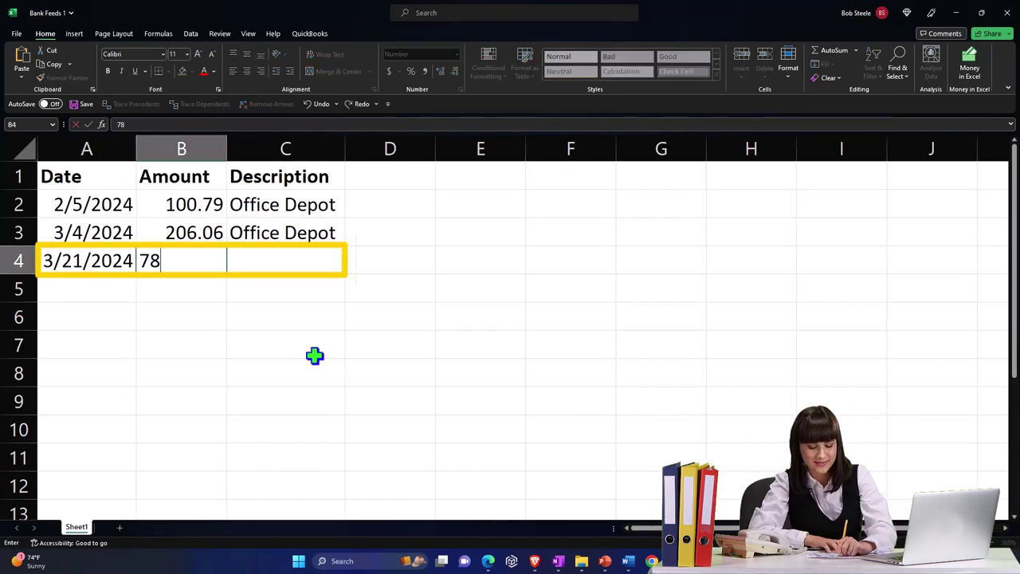
type(".55")
key("Tab")
type("off")
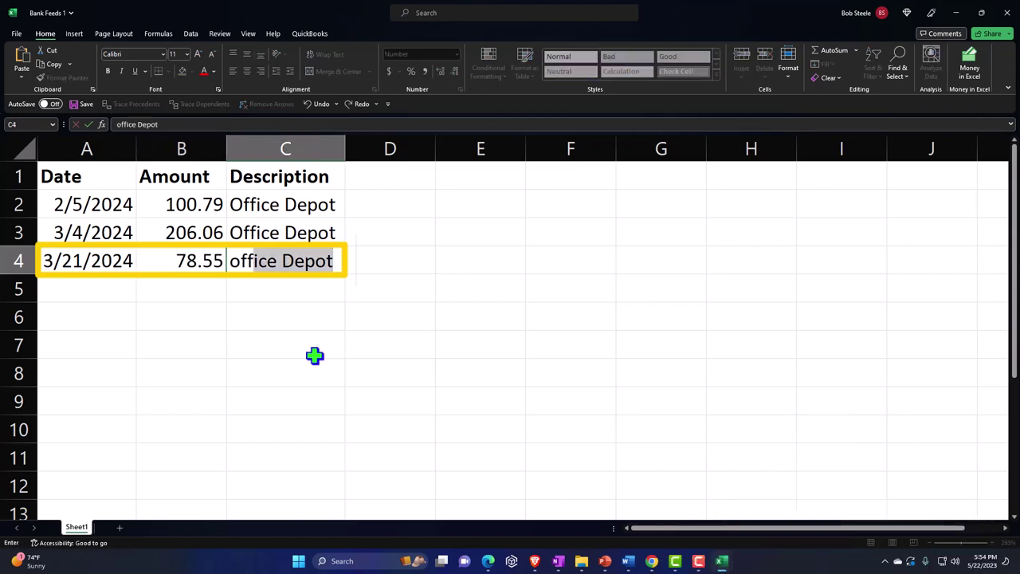
key("Return")
key("Left")
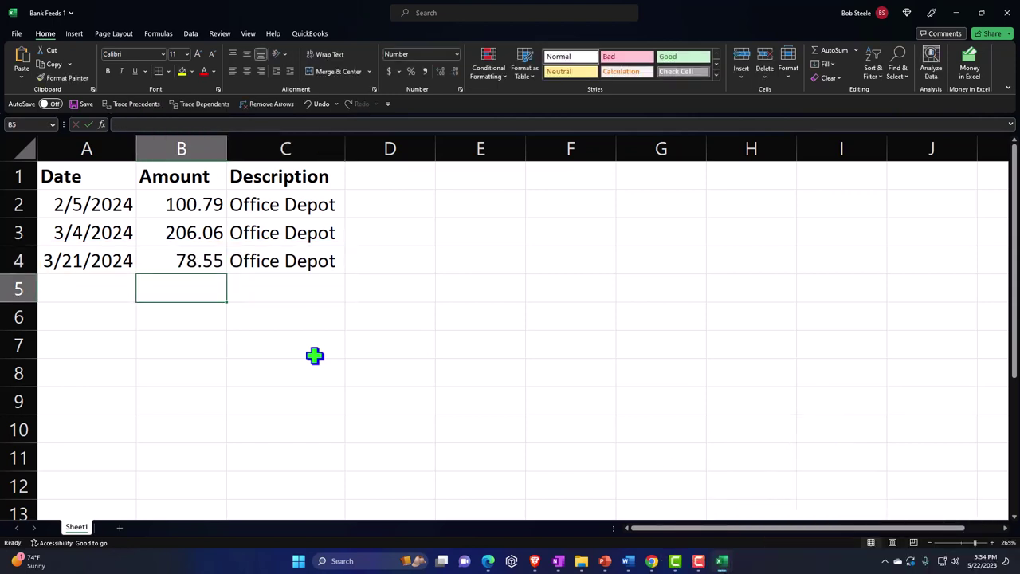
Step: Prefix minus signs so B2:B4 read -100.79, -206.06 and -78.55
double_click(153, 204)
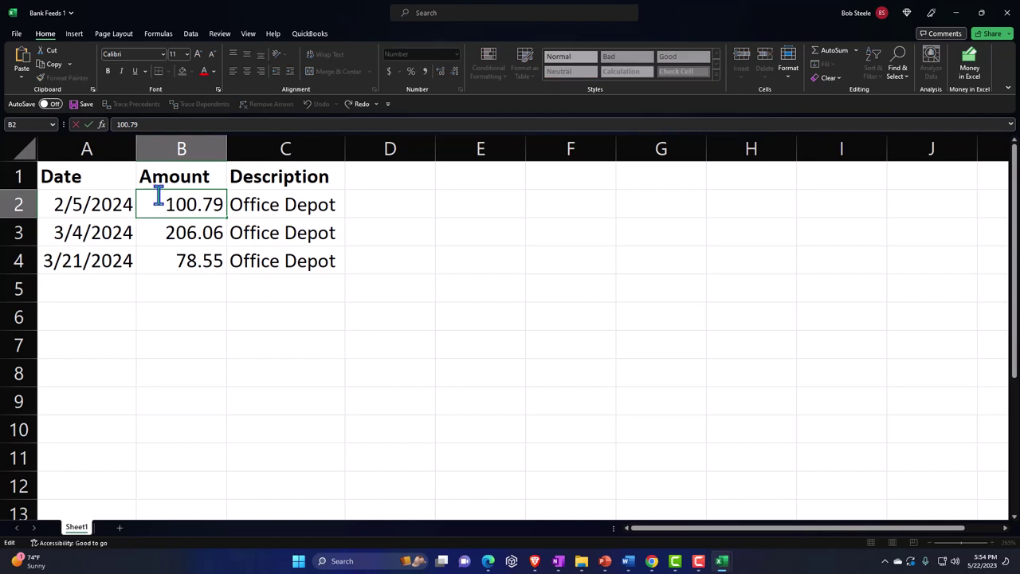
type("-")
key("Return")
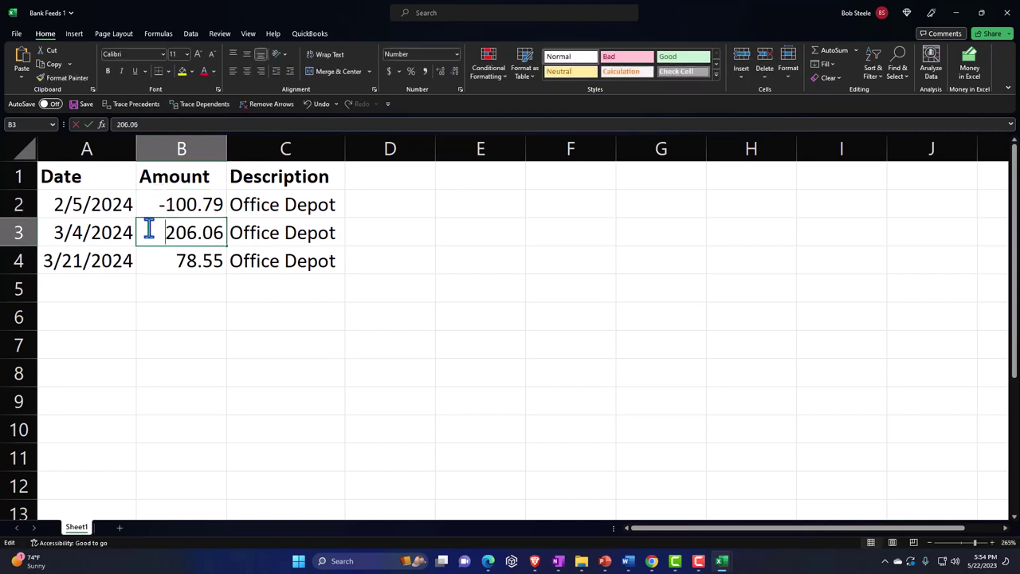
type("-")
key("Return")
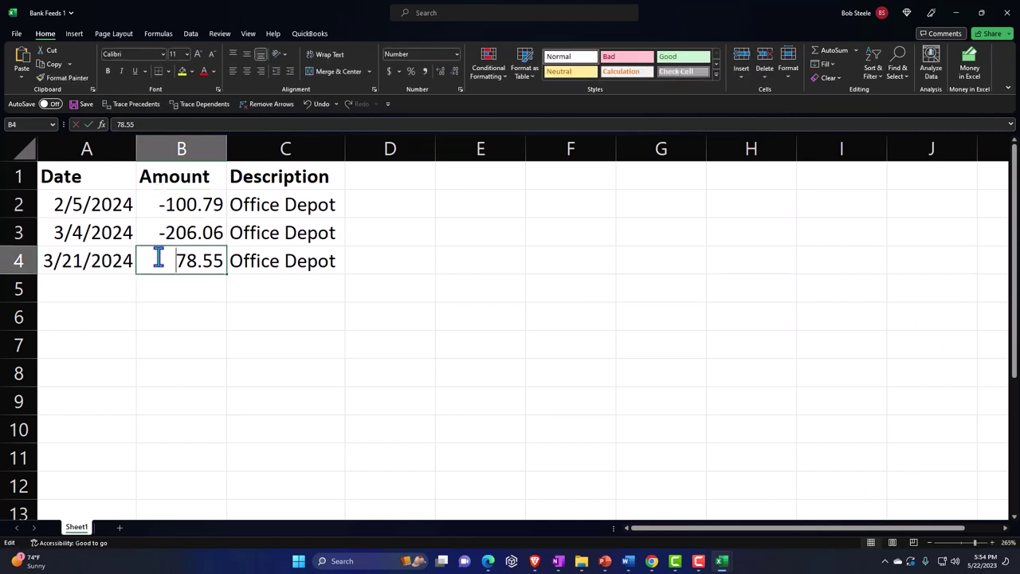
type("-")
key("Return")
key("Left")
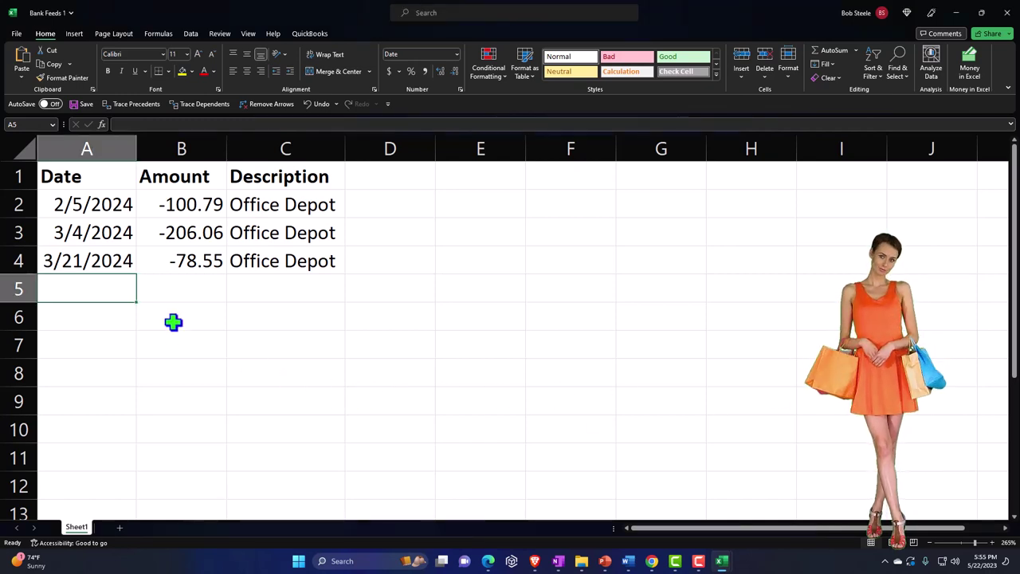
Step: Fill row 5 with 3/27/2024, -35.19 and Restaurant ABC
type("3/")
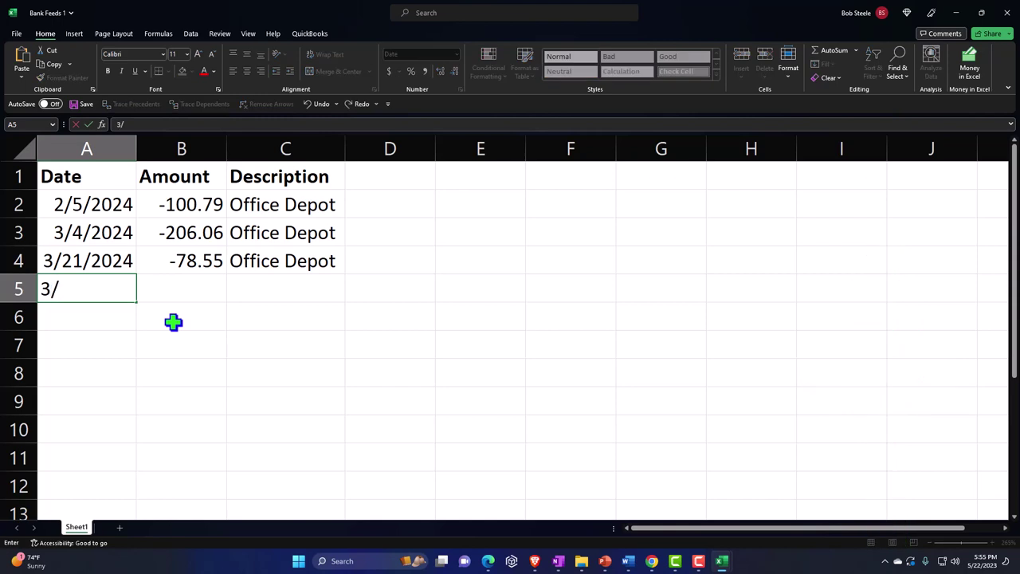
type("27/2024")
key("Return")
left_click(174, 321)
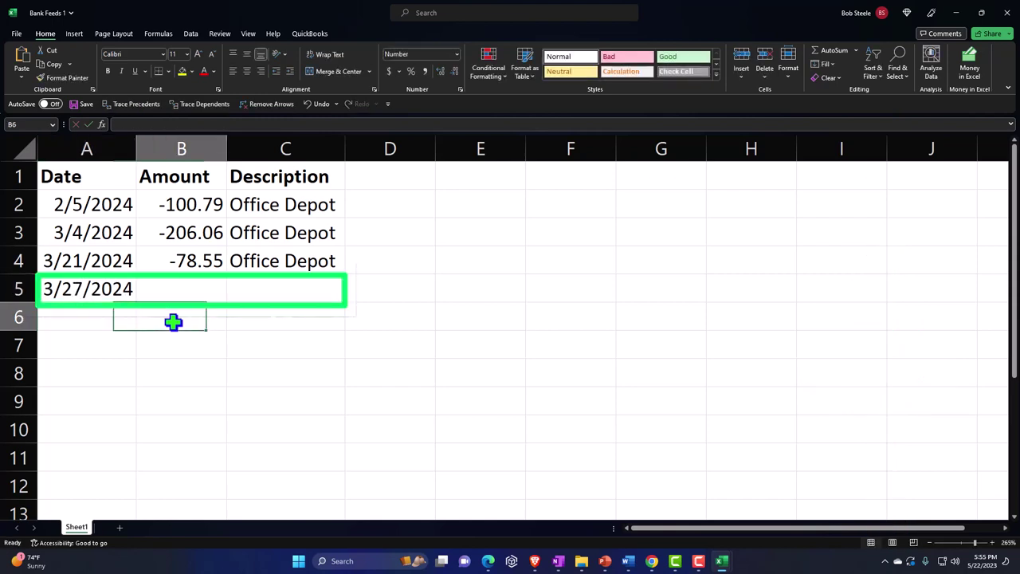
key("Up")
type("-35")
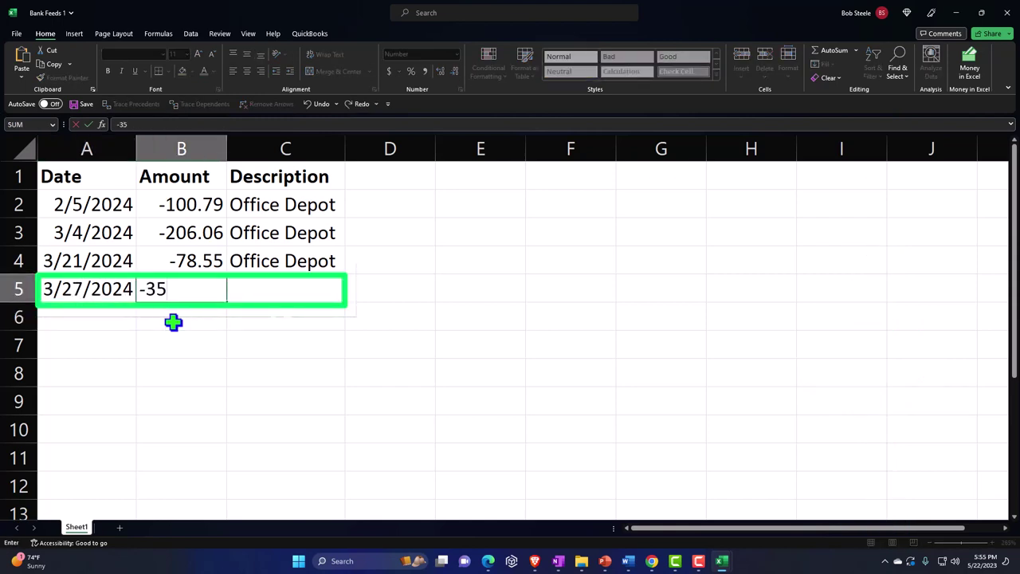
type(".19")
key("Tab")
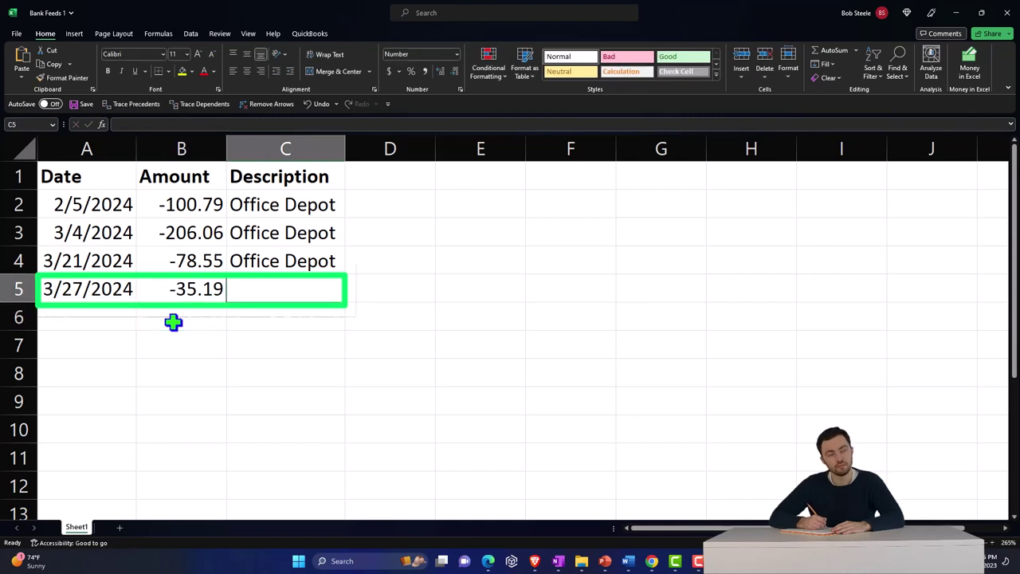
type("Restaurant")
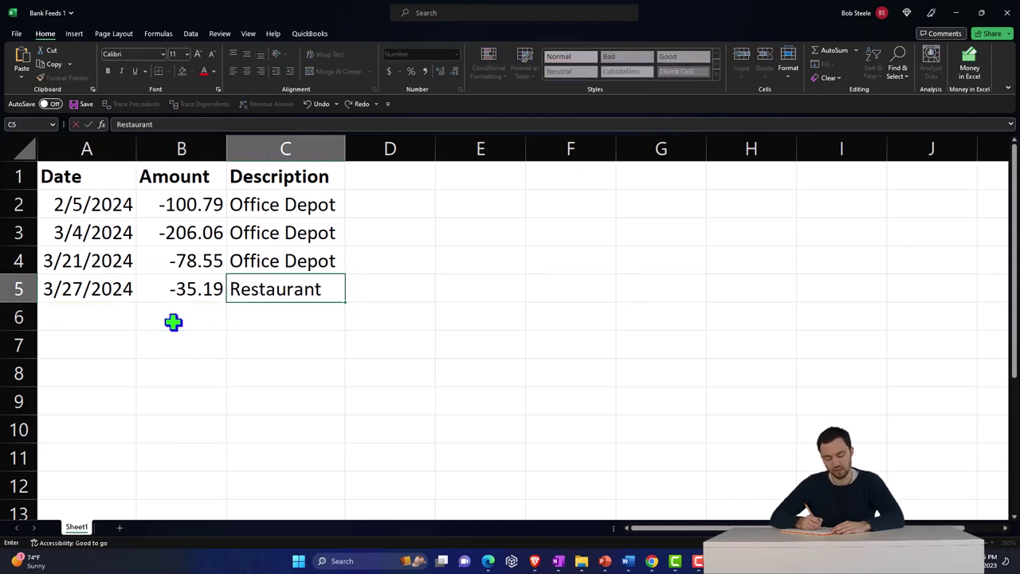
type(" ABC")
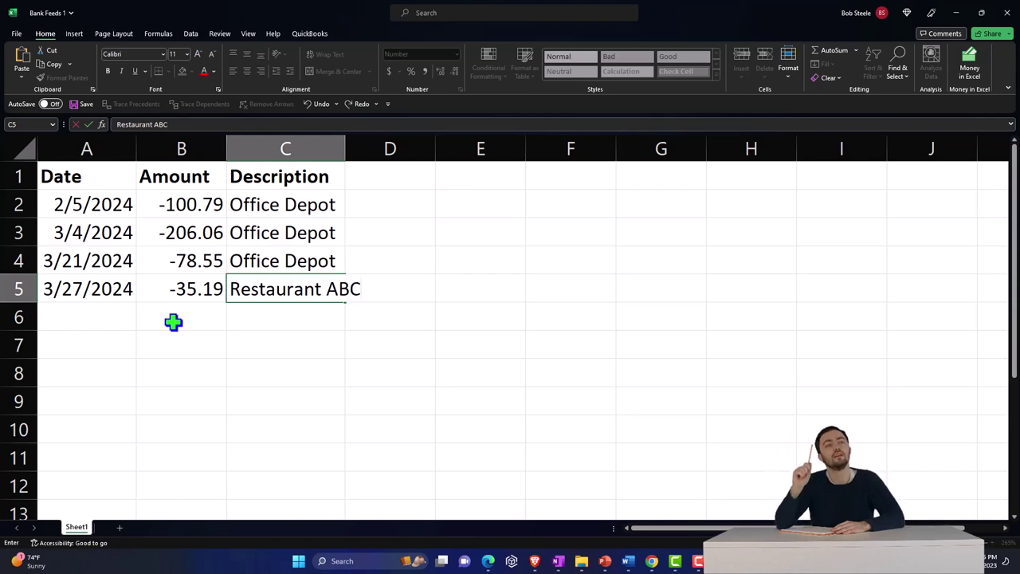
key("Return")
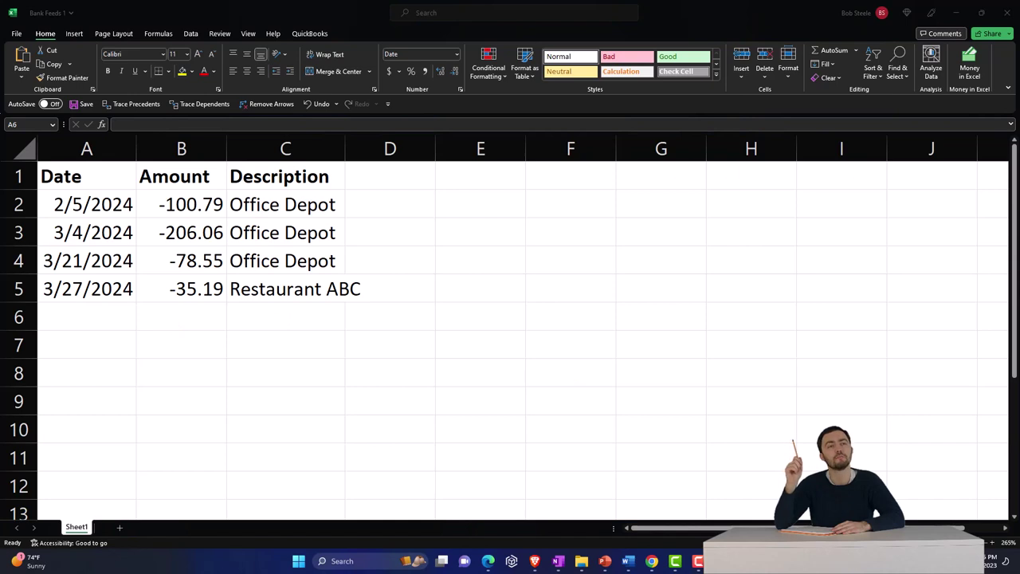
Step: Fill row 6 with 4/5/2024, -46.58 and Restaurant ABC
left_click(94, 321)
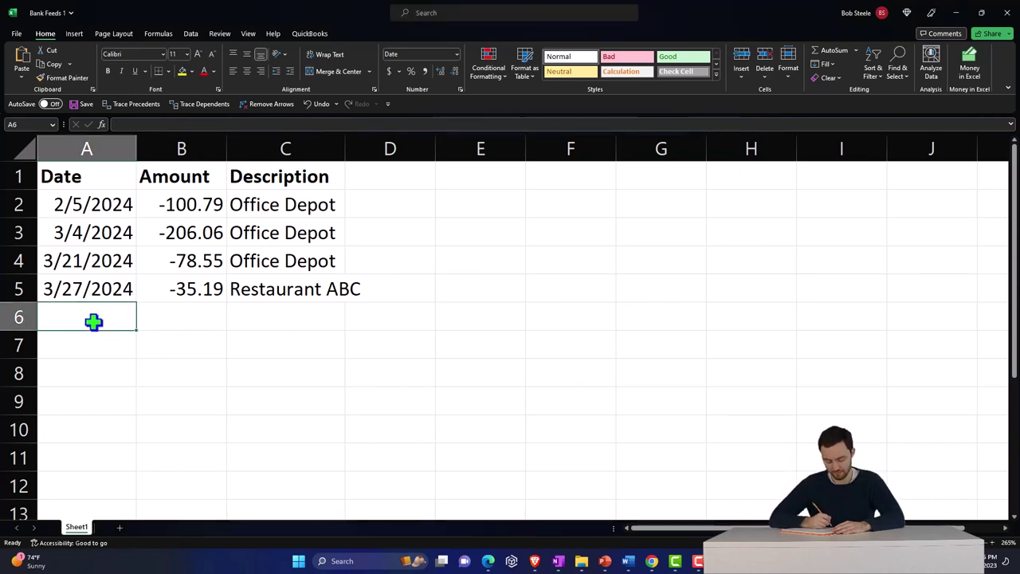
type("4/")
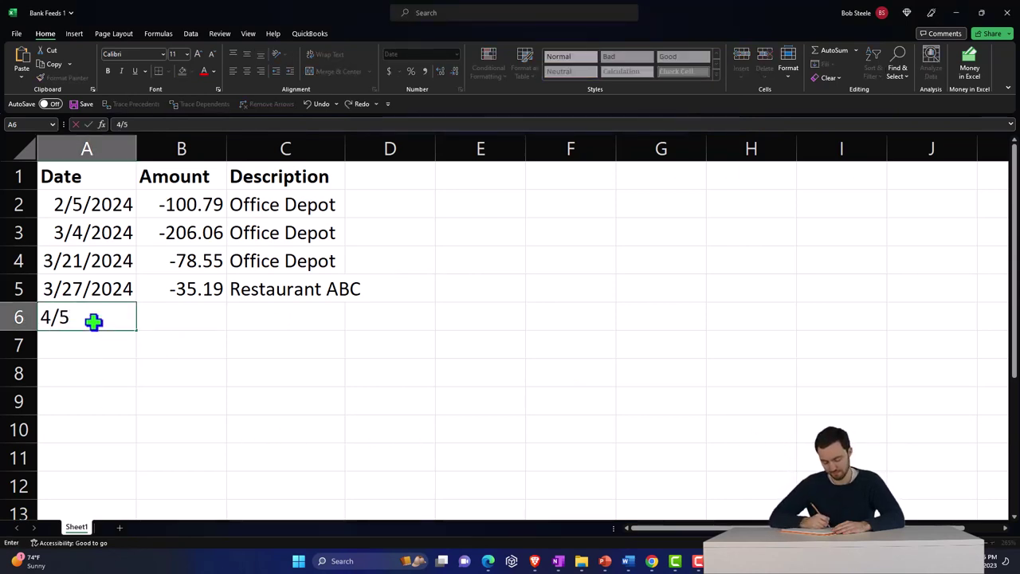
type("5/2024")
key("Tab")
type("-")
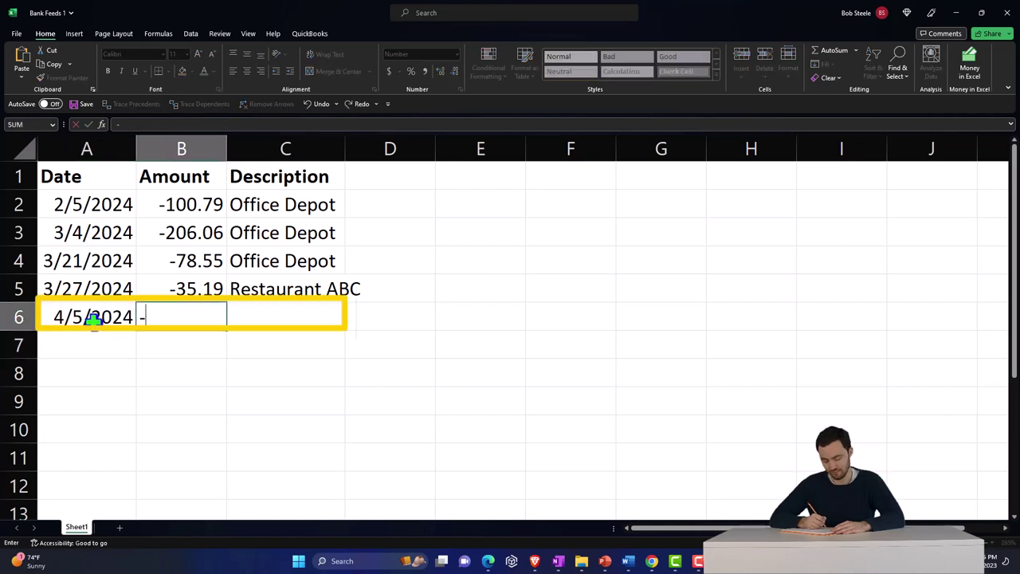
type("46.58")
key("Return")
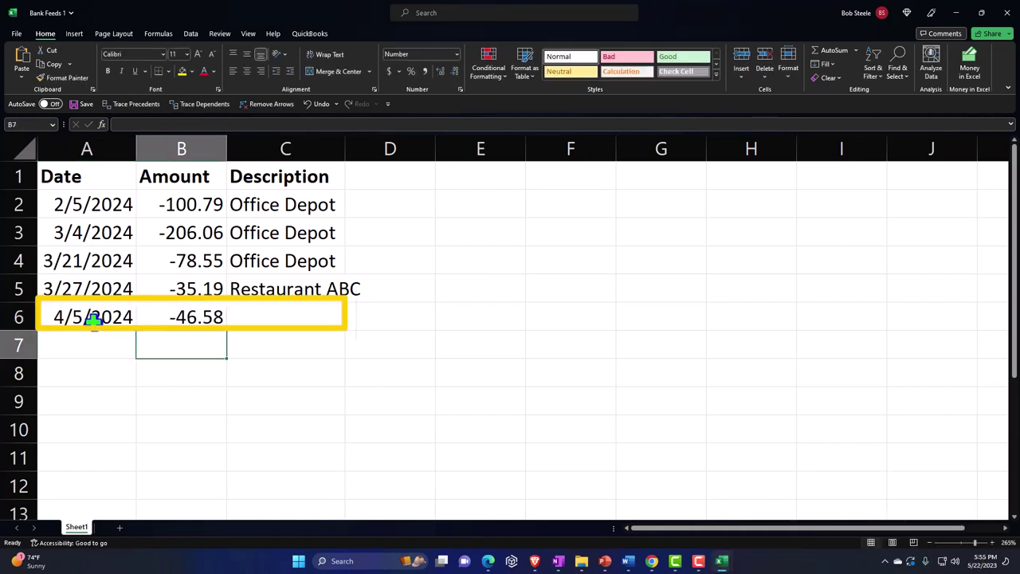
key("Up")
key("Right")
type("R")
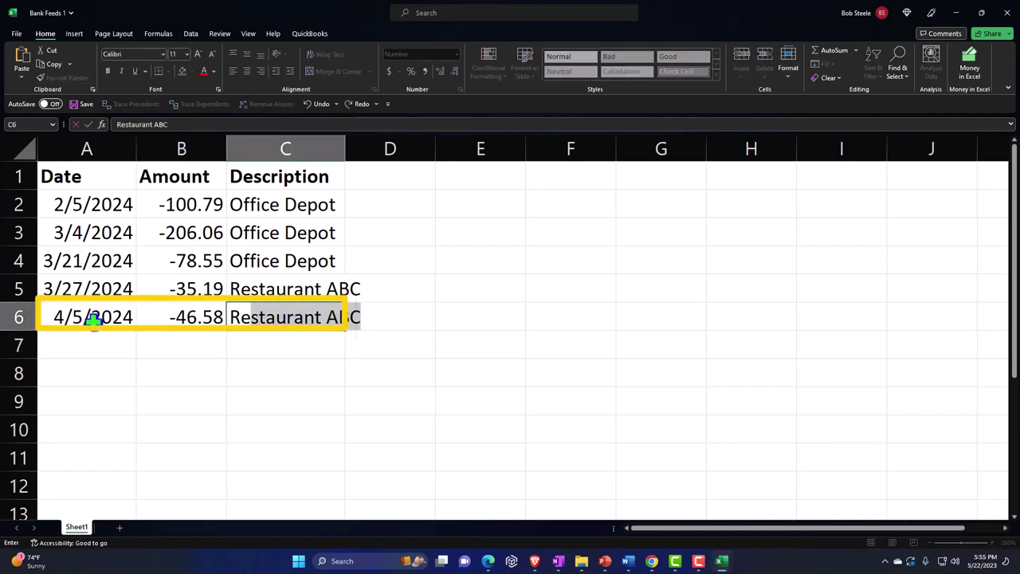
key("Return")
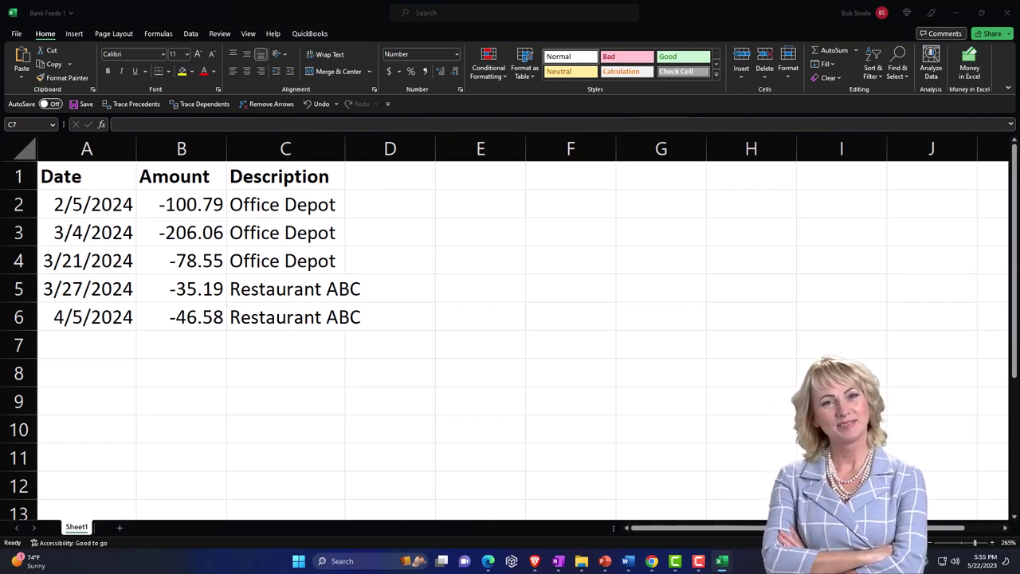
Step: Save the Bank Feeds 1 workbook in its current format
left_click(370, 426)
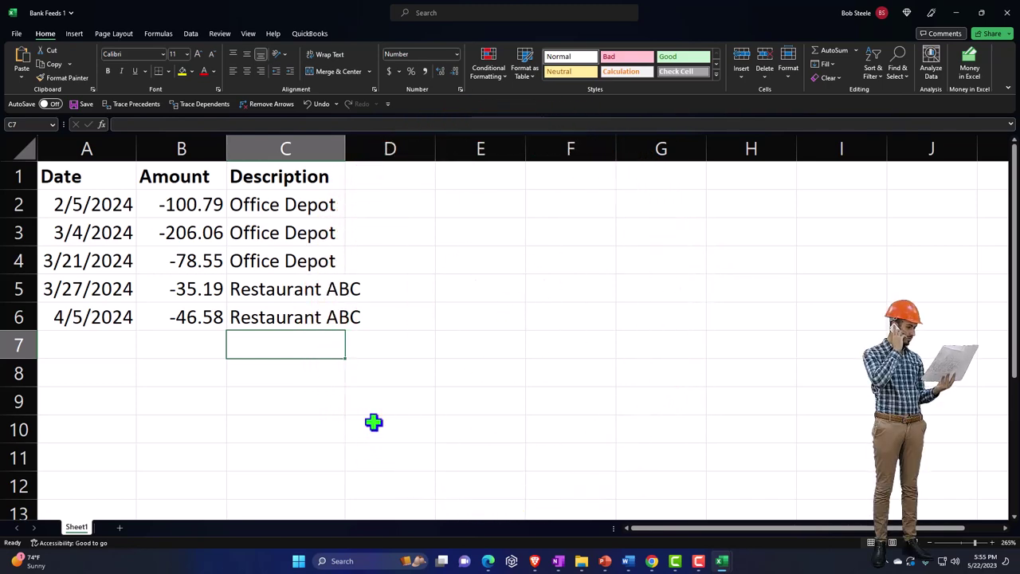
left_click(15, 34)
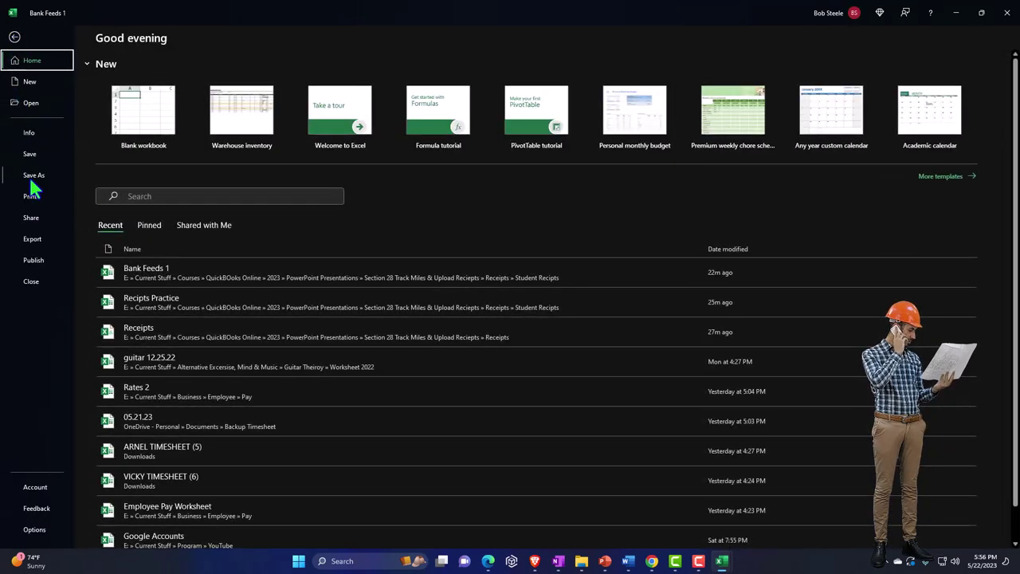
left_click(15, 36)
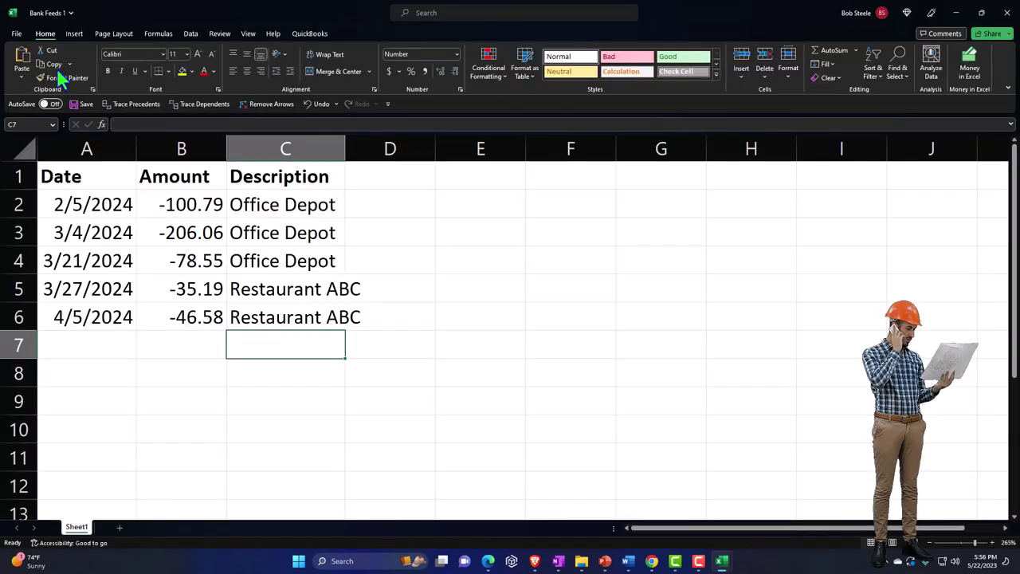
left_click(76, 103)
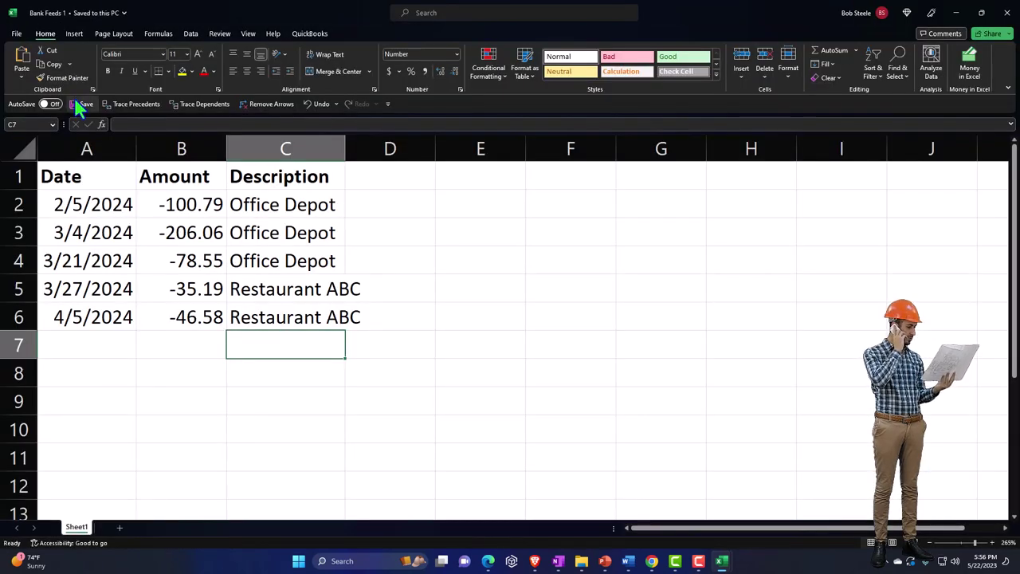
Step: Save a copy of the workbook as CSV (Comma delimited)
left_click(15, 34)
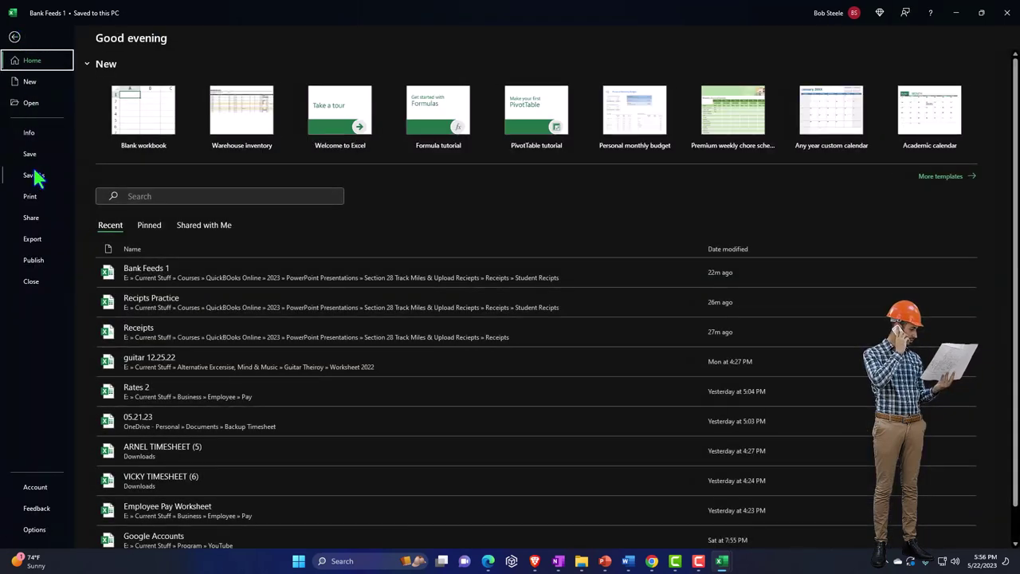
left_click(32, 167)
left_click(138, 224)
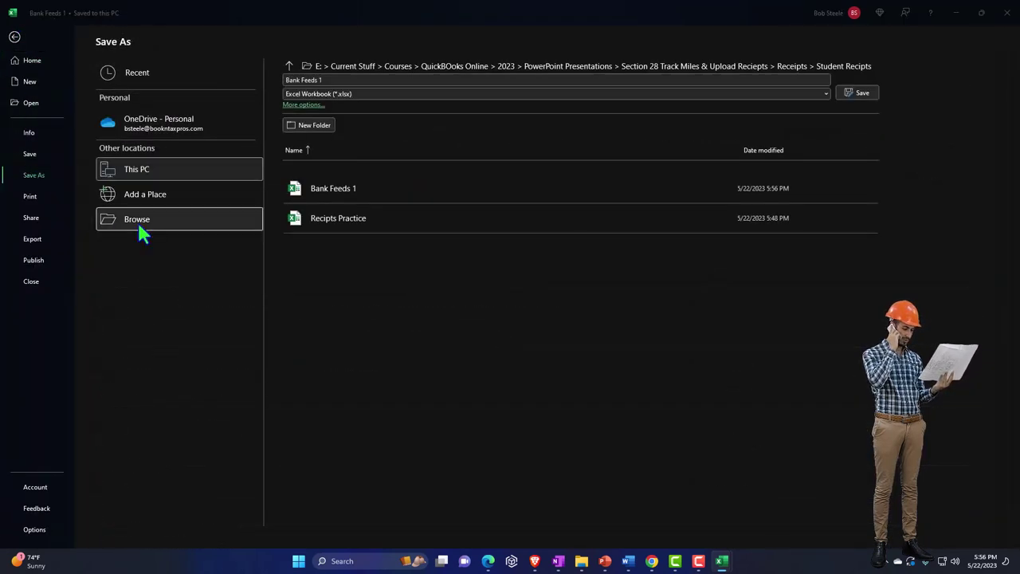
left_click(138, 227)
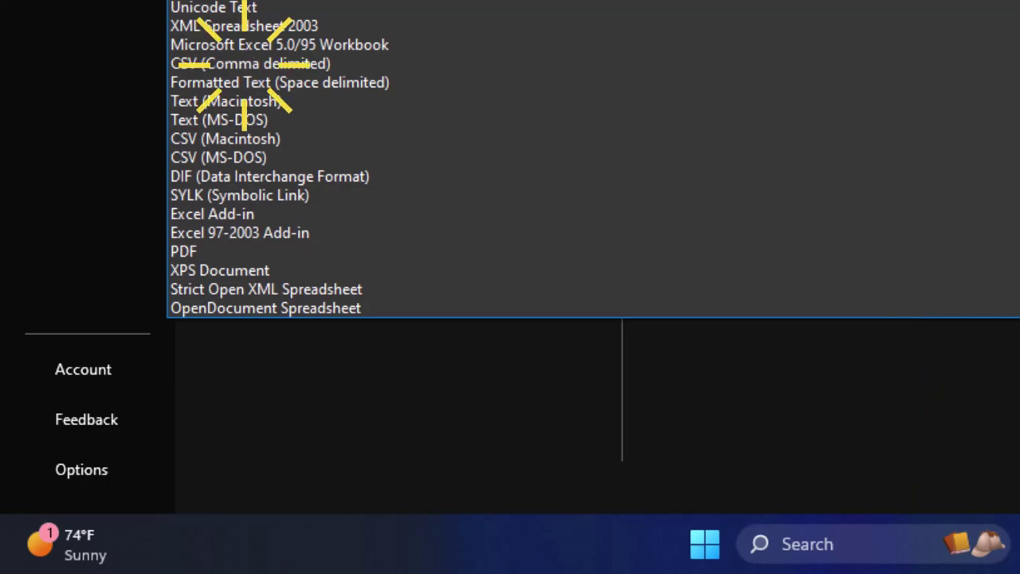
left_click(244, 64)
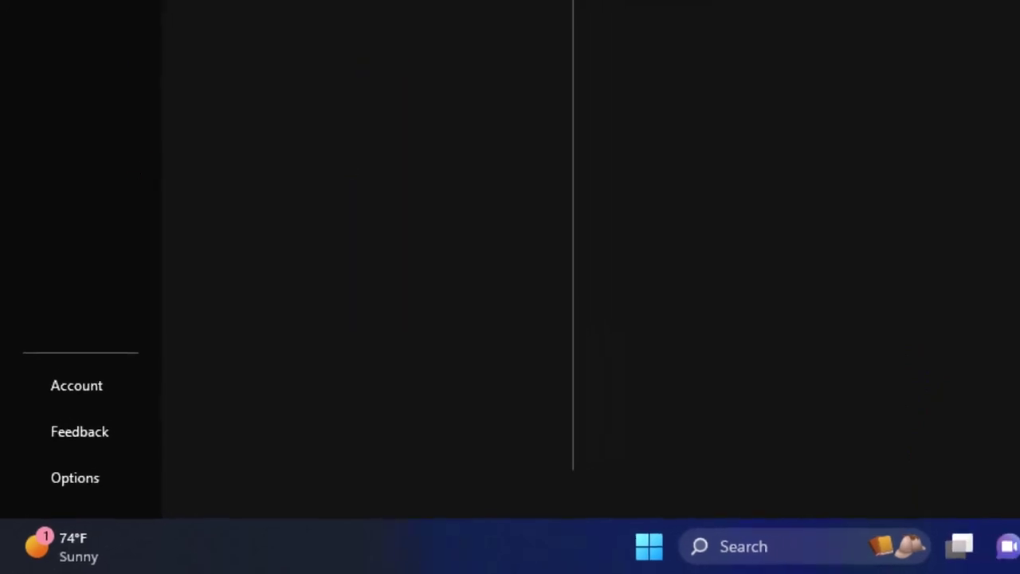
left_click(767, 18)
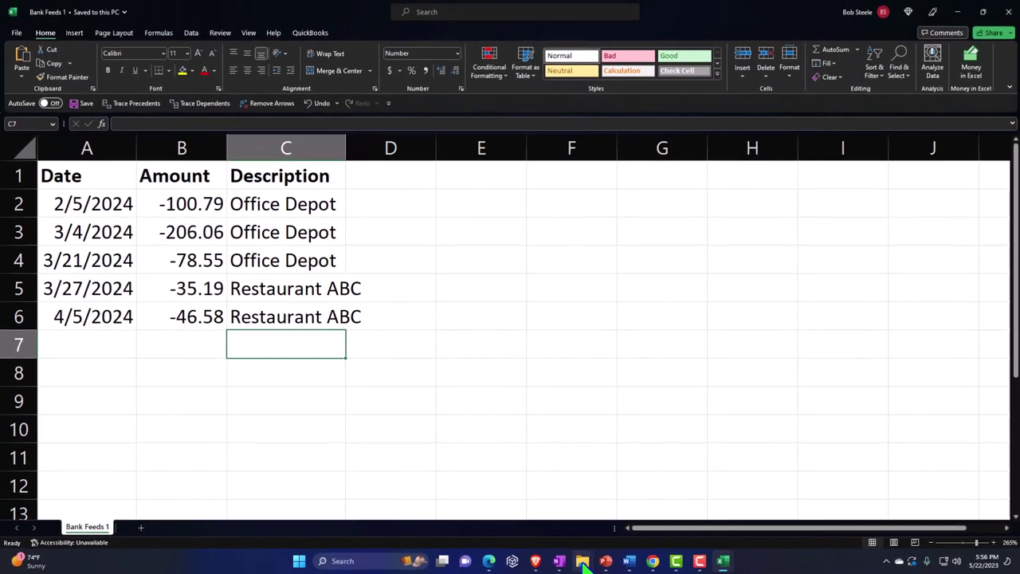
Step: Check the Bank Feeds 1 CSV in the Student Recipts folder, then return to QuickBooks in Chrome
mouse_move(810, 557)
left_click(572, 532)
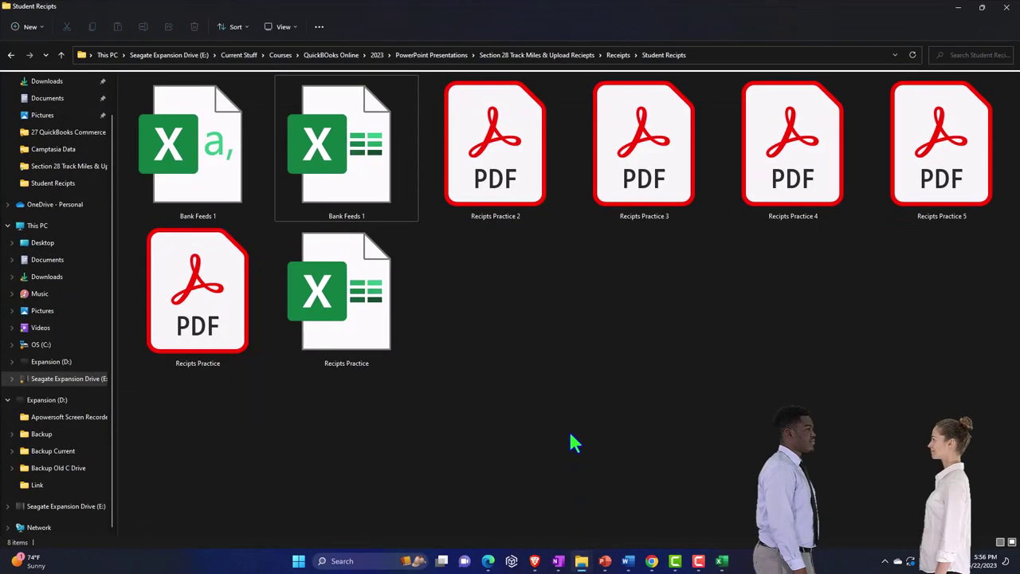
left_click(218, 192)
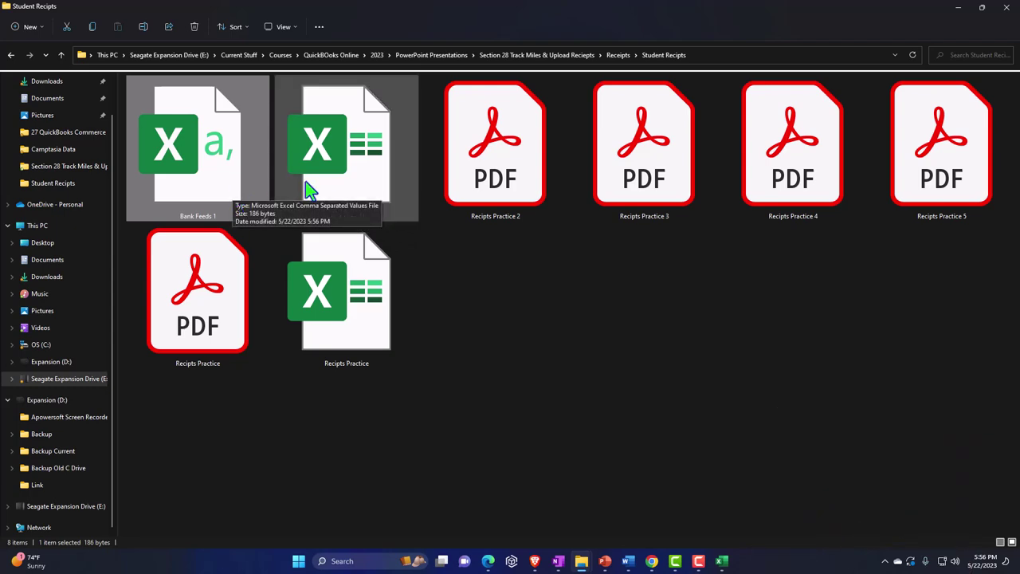
mouse_move(651, 561)
left_click(647, 519)
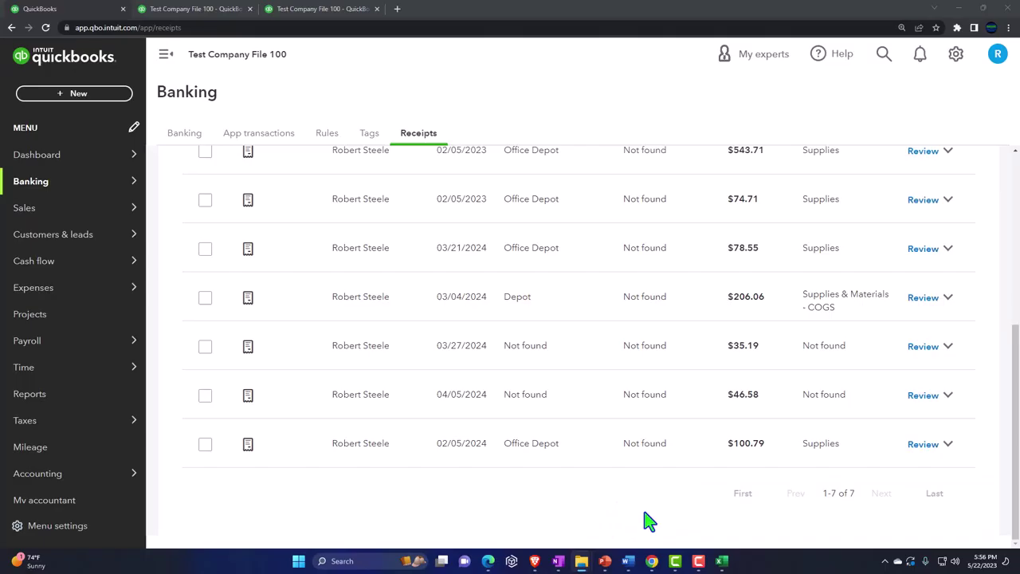
Step: Scroll to the top of the Receipts page and switch to the Banking tab
scroll(647, 514, "up", 5)
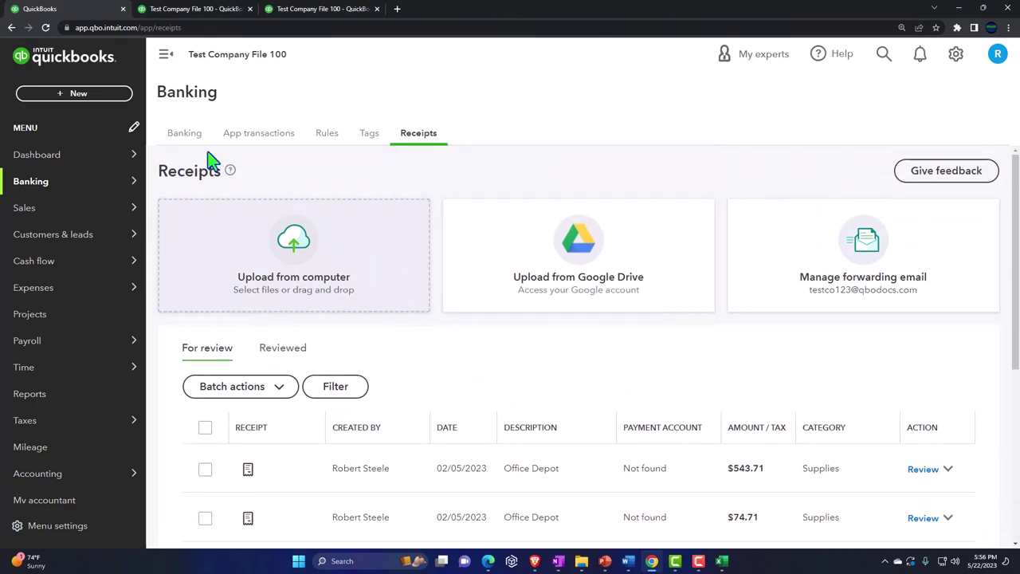
left_click(187, 137)
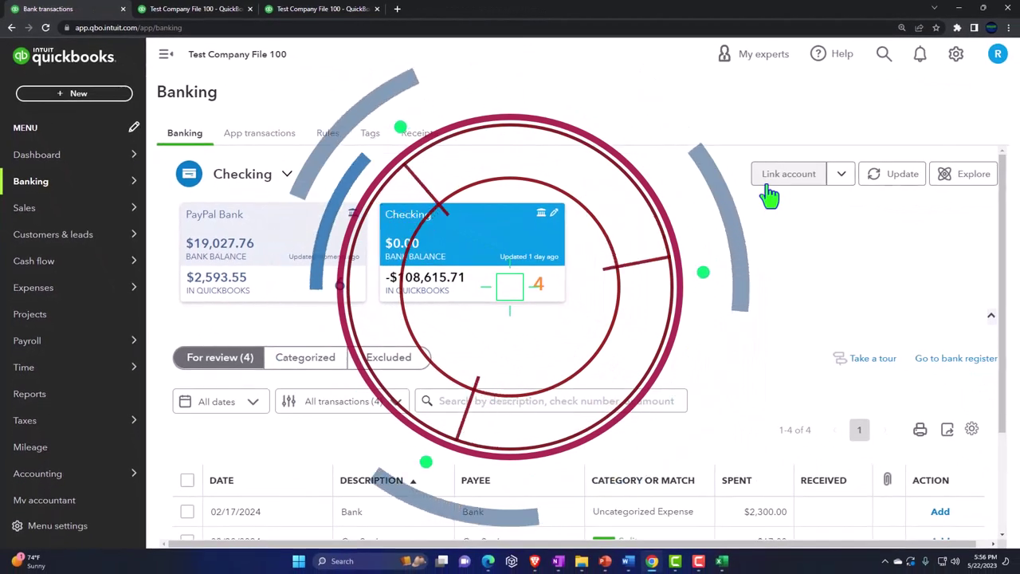
Step: Choose upload from file and attach Bank Feeds 1.csv from the Open dialog
left_click(838, 184)
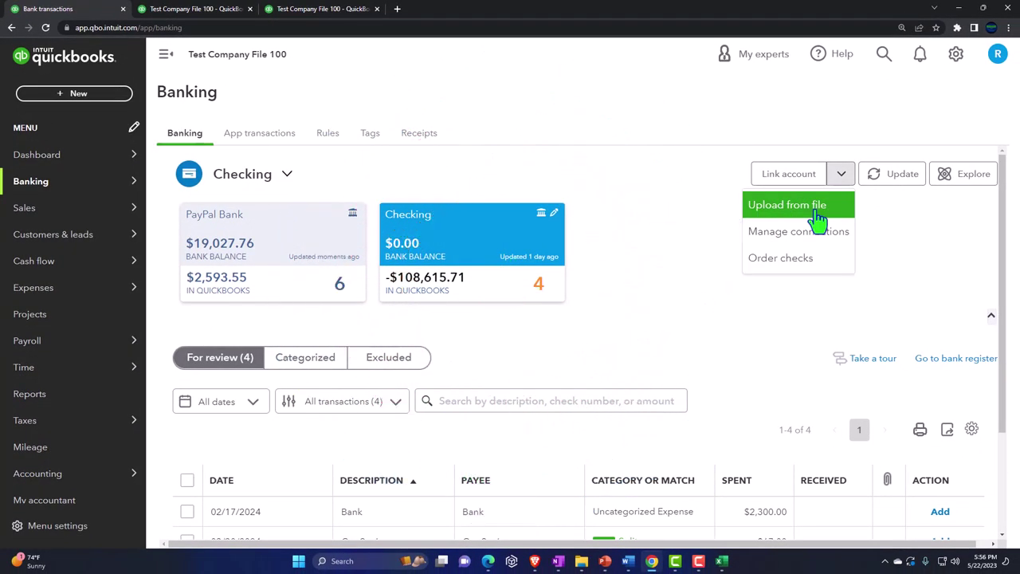
left_click(815, 210)
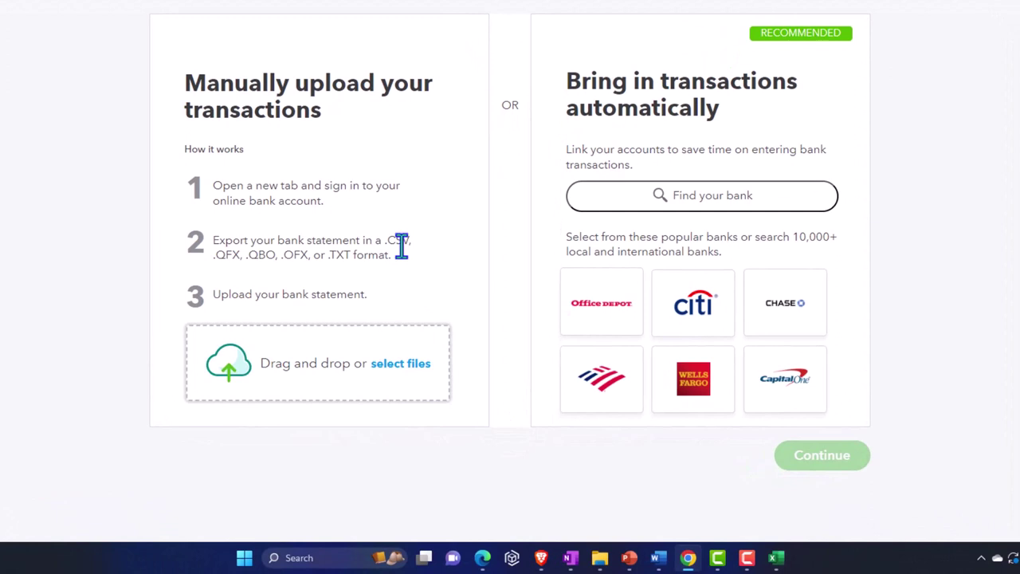
left_click(407, 365)
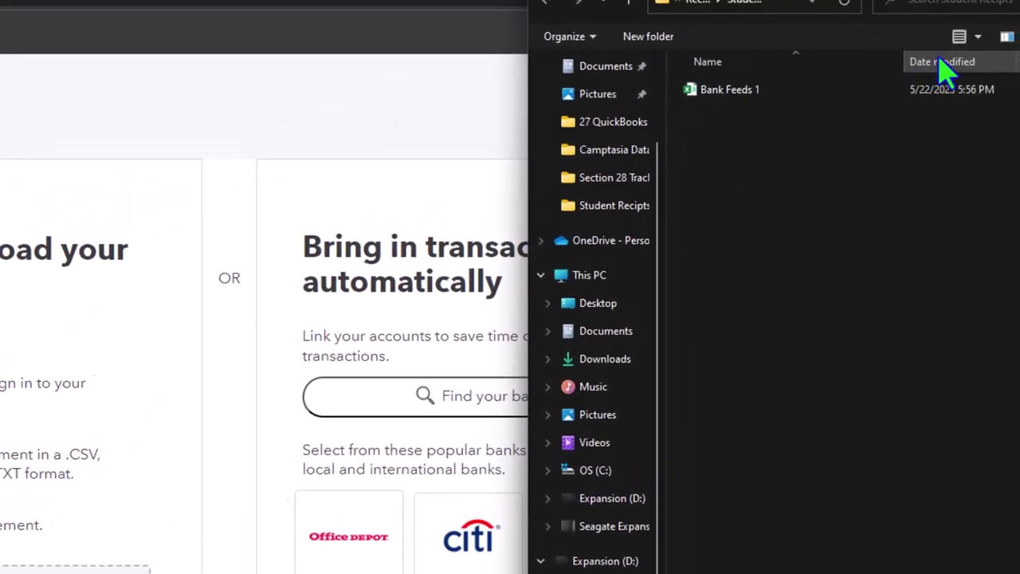
left_click(977, 36)
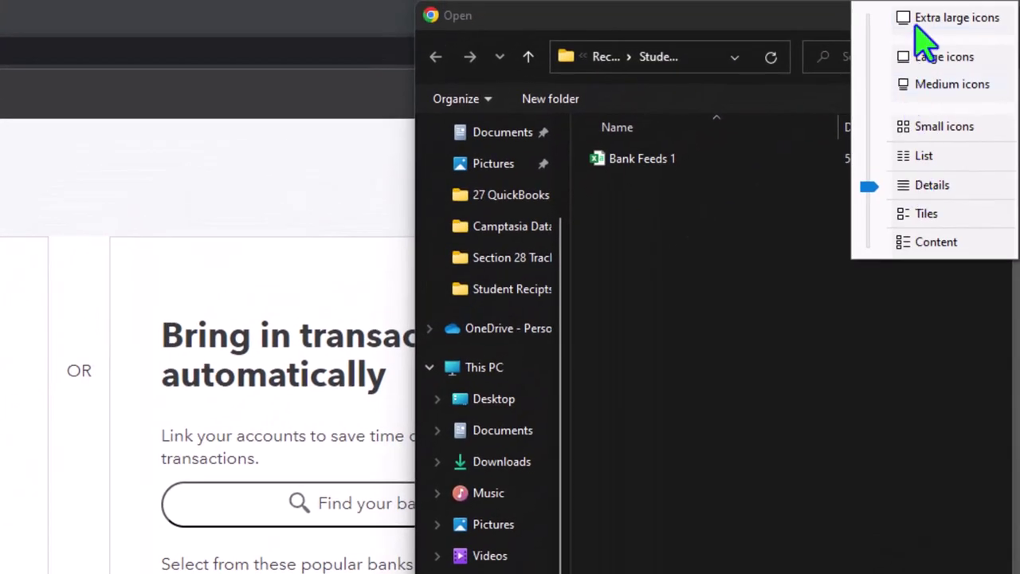
left_click(924, 24)
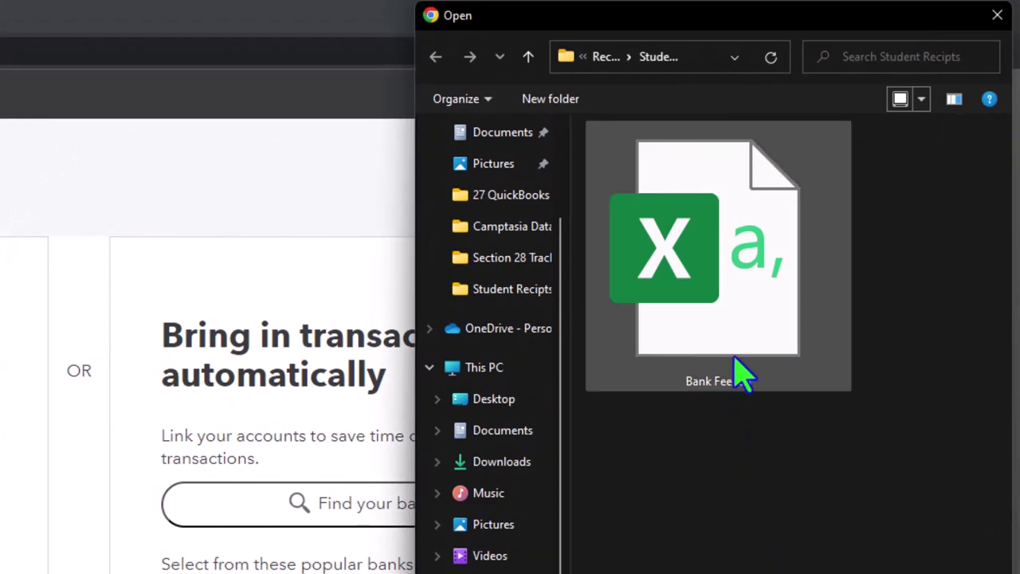
double_click(736, 358)
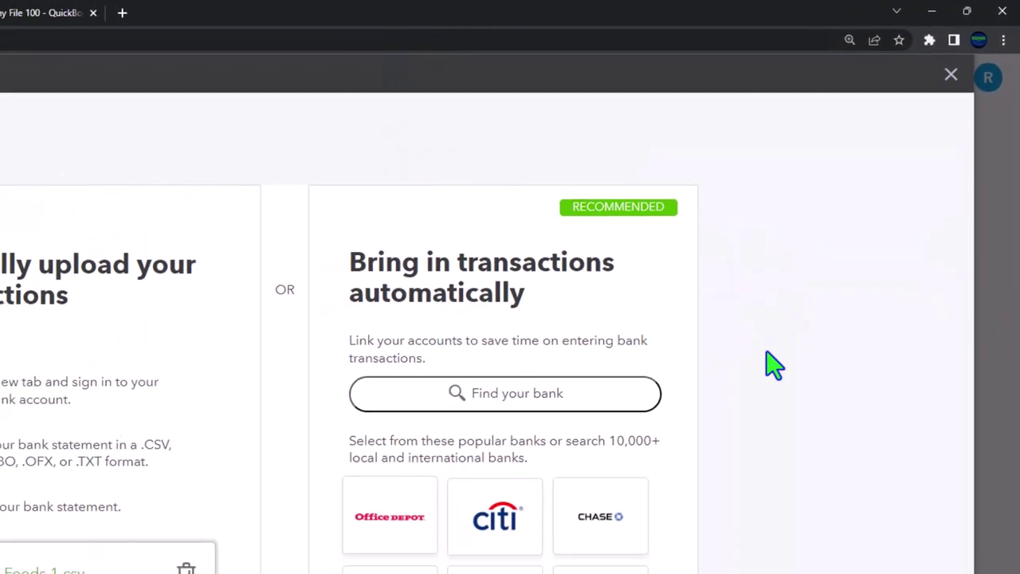
left_click(737, 564)
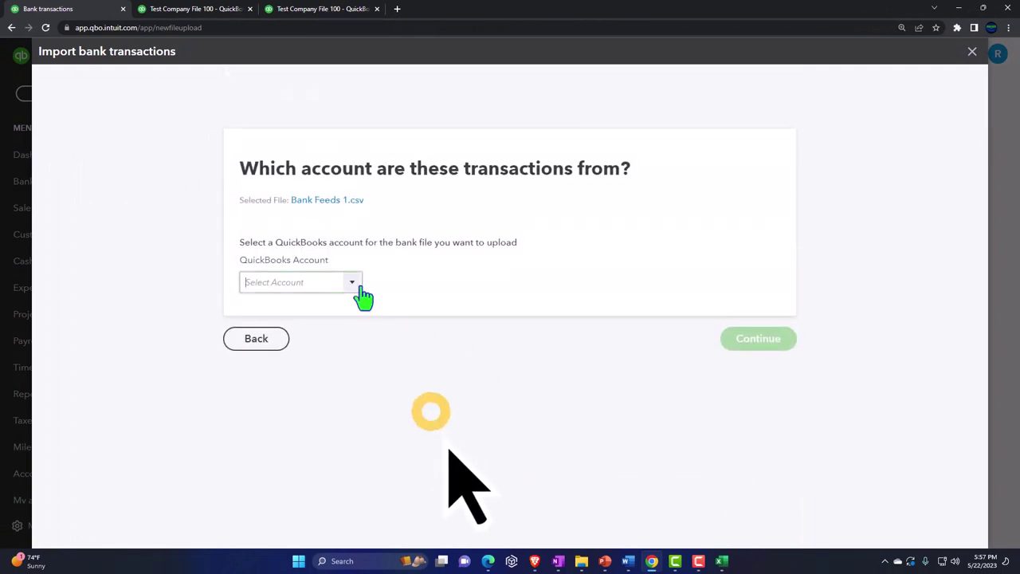
Step: Select Checking as the QuickBooks account for the imported file
left_click(356, 286)
left_click(271, 330)
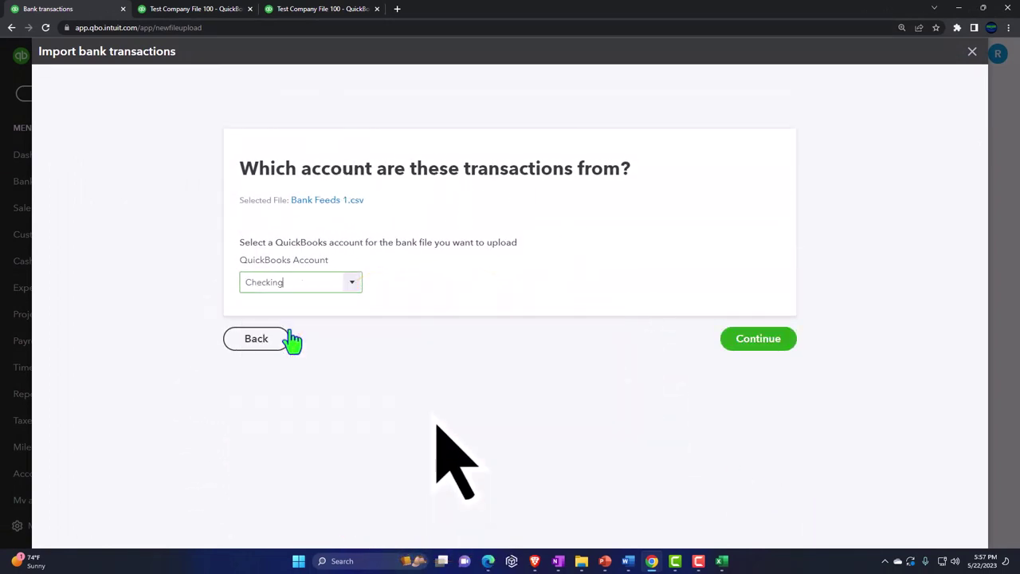
left_click(759, 338)
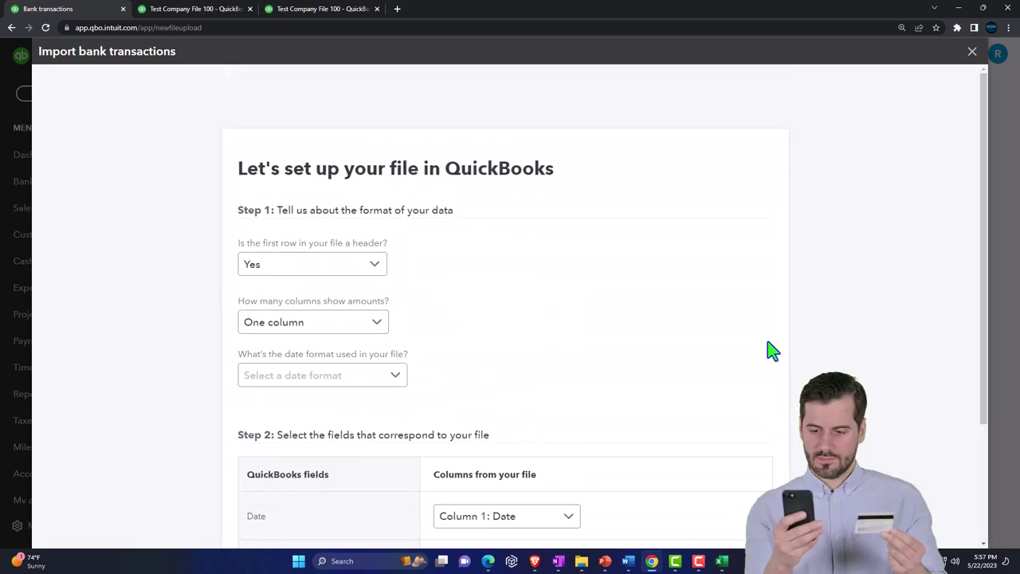
Step: Map the file with a header row, one amount column and MM/dd/yyyy dates
left_click(380, 275)
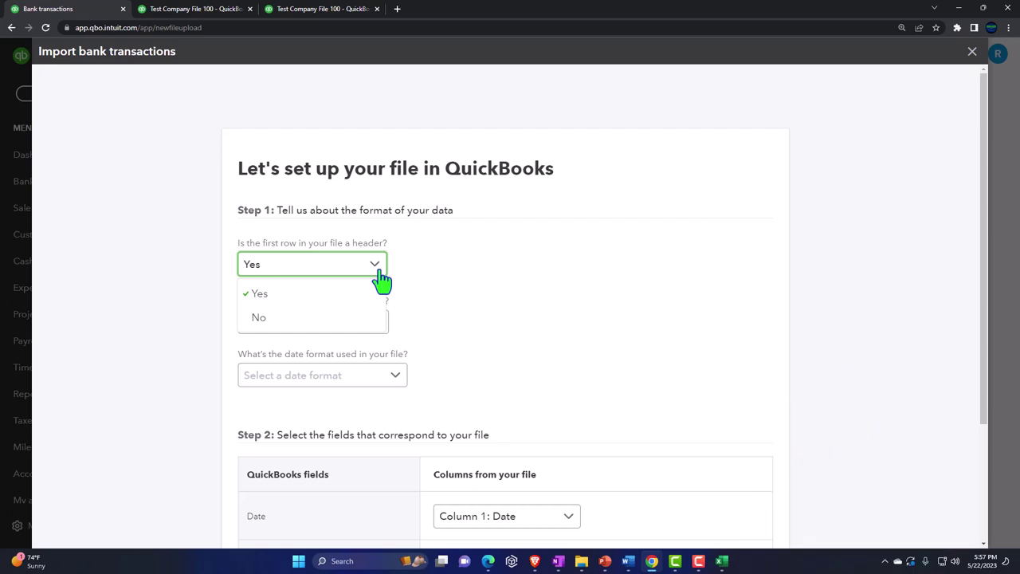
left_click(385, 332)
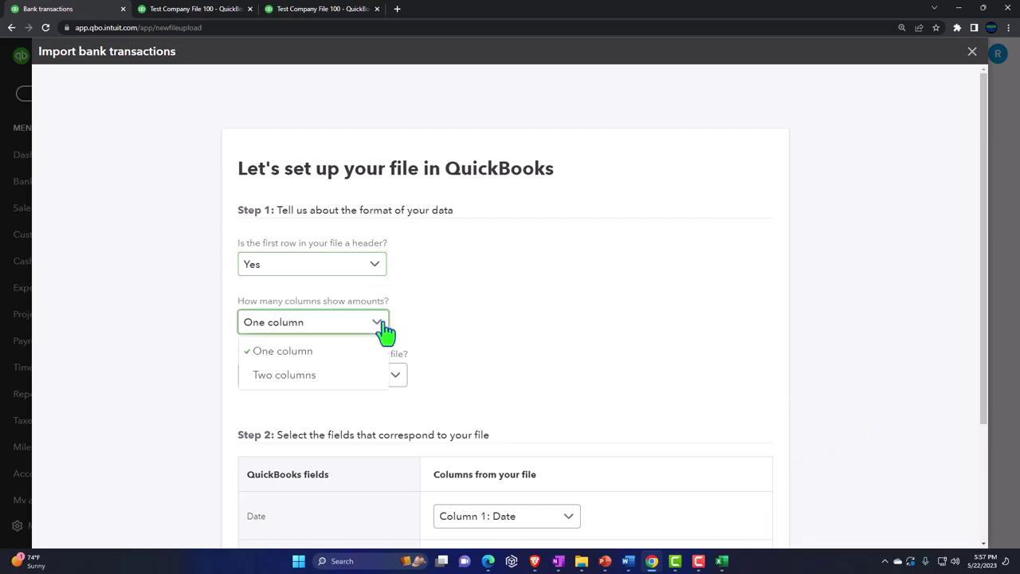
left_click(386, 331)
left_click(396, 373)
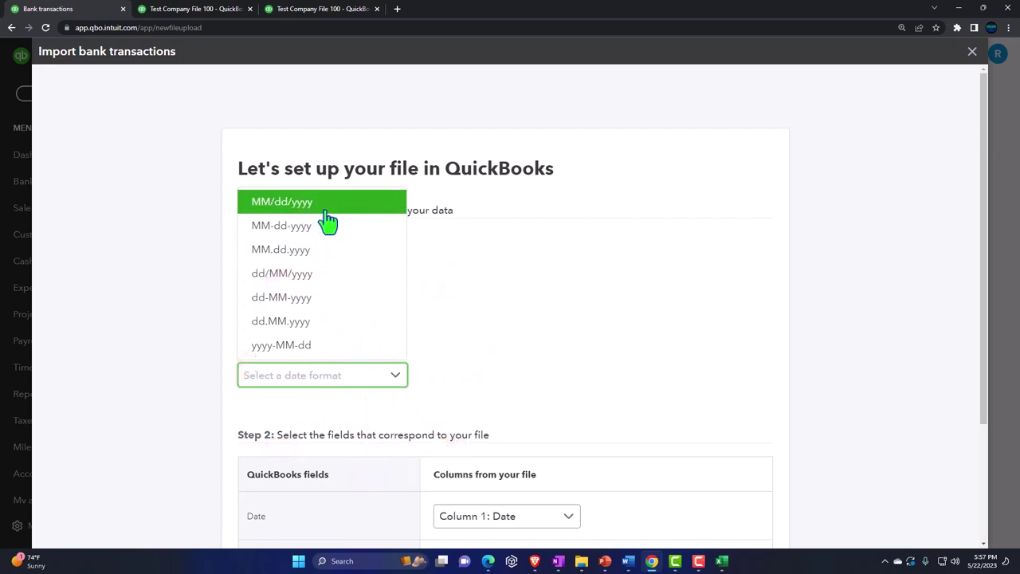
left_click(327, 209)
scroll(171, 363, "down", 3)
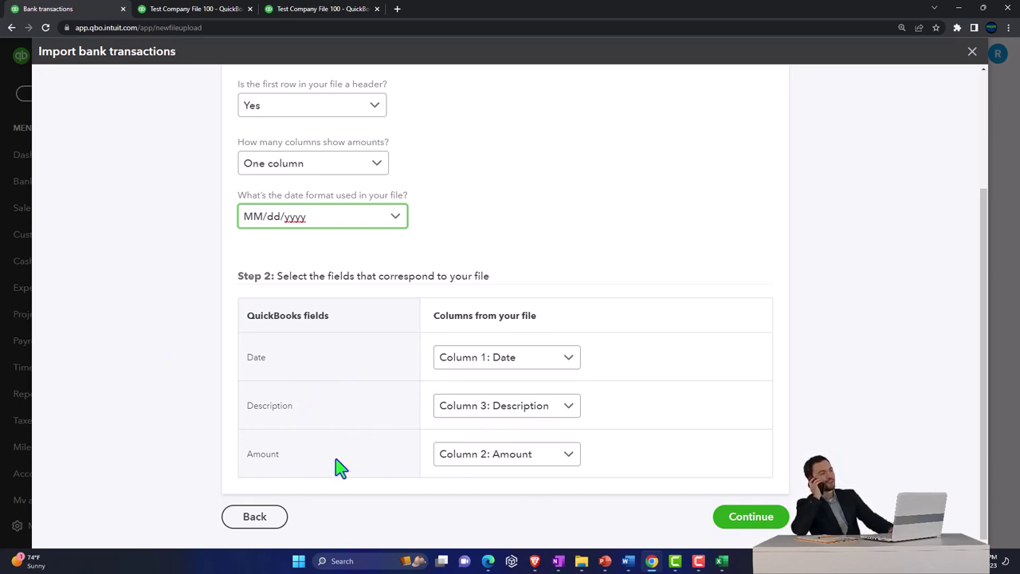
left_click(761, 524)
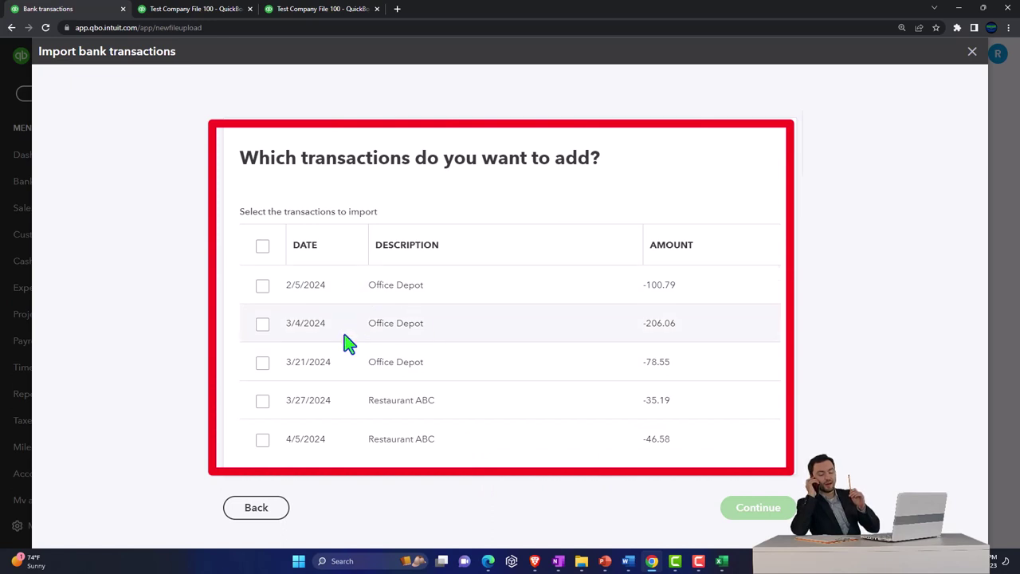
Step: Select all five transactions and confirm importing them into Checking
left_click(263, 252)
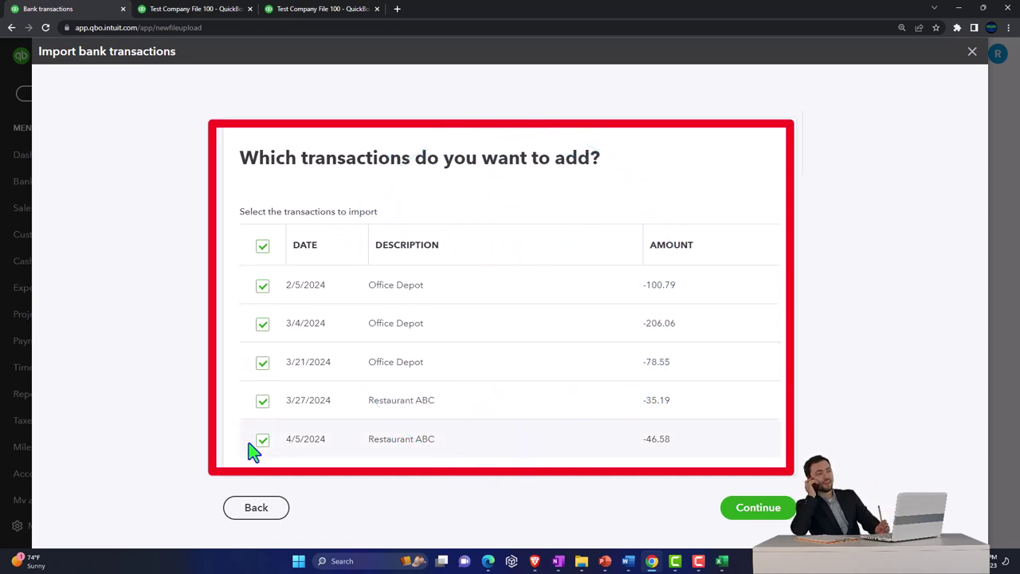
left_click(758, 510)
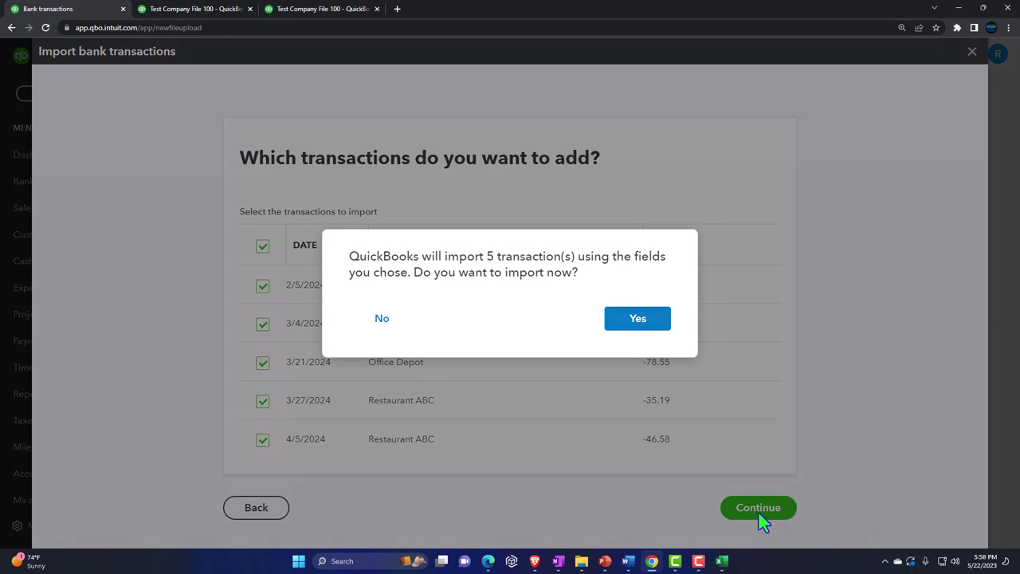
left_click(660, 323)
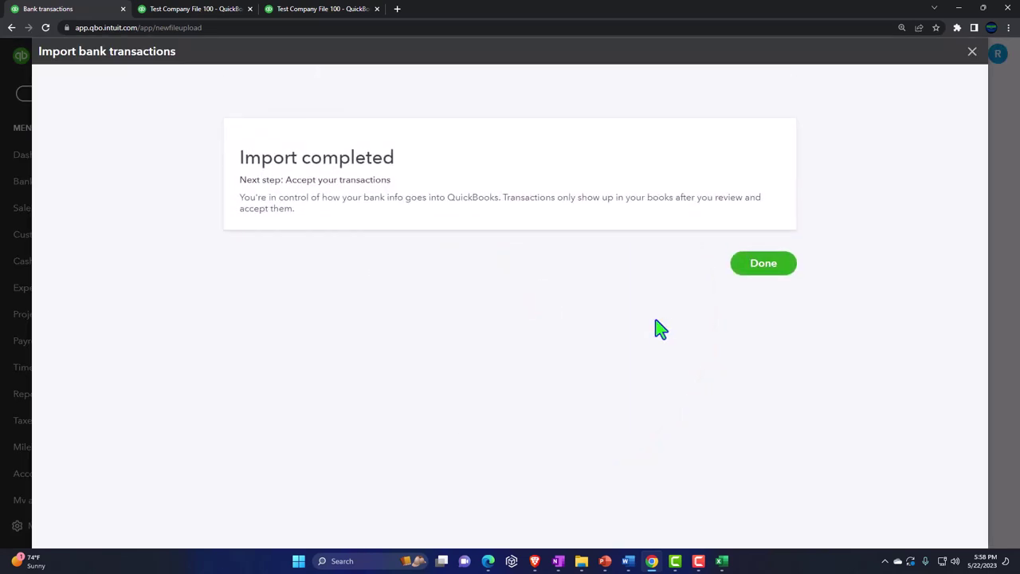
left_click(762, 264)
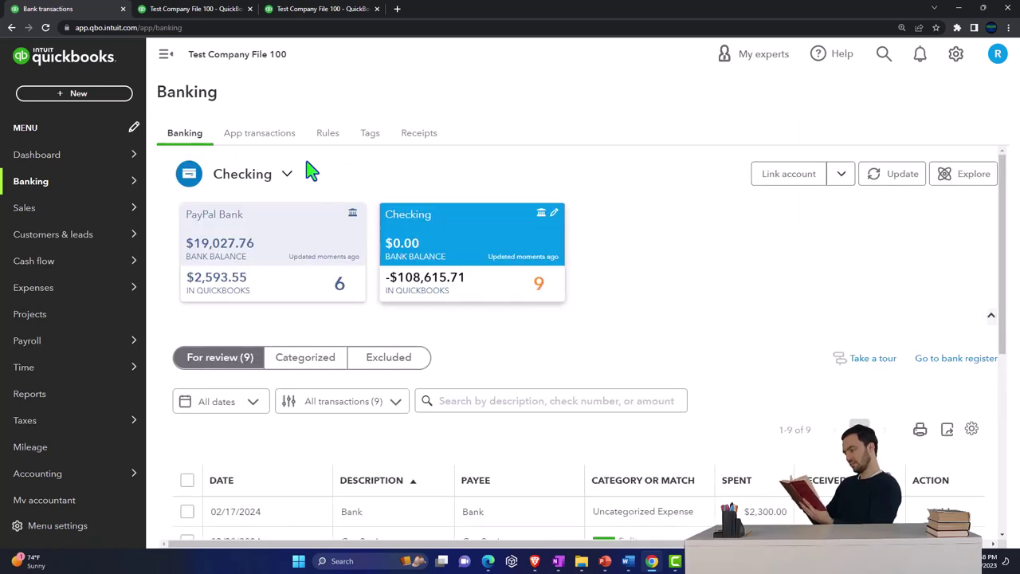
Step: Collapse the left menu and scroll to the For review list of imported transactions
left_click(166, 53)
scroll(270, 295, "down", 5)
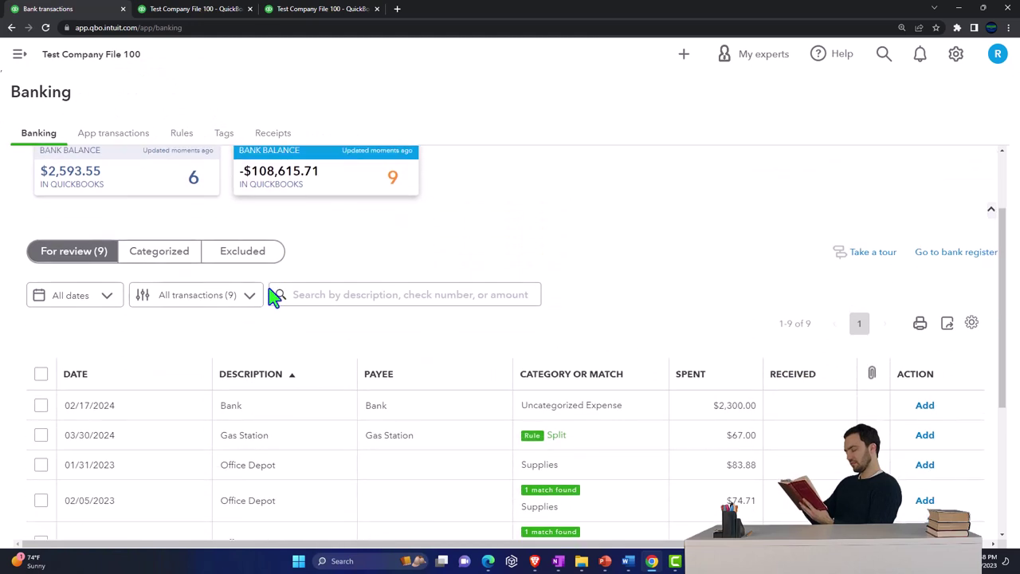
scroll(271, 296, "down", 1)
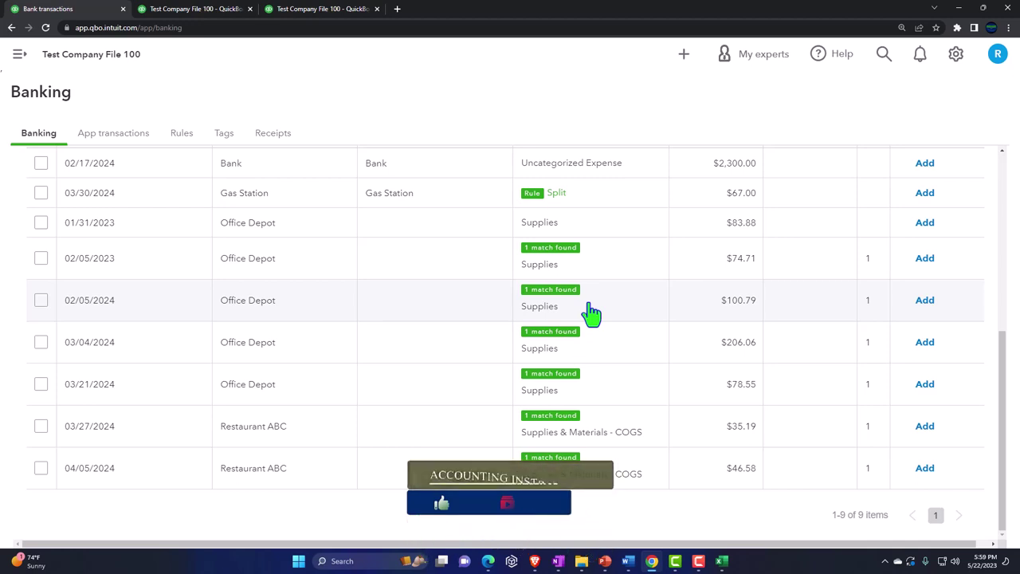
Step: Expand the 02/05/2024 $100.79 Office Depot transaction and confirm its receipt is attached
left_click(418, 315)
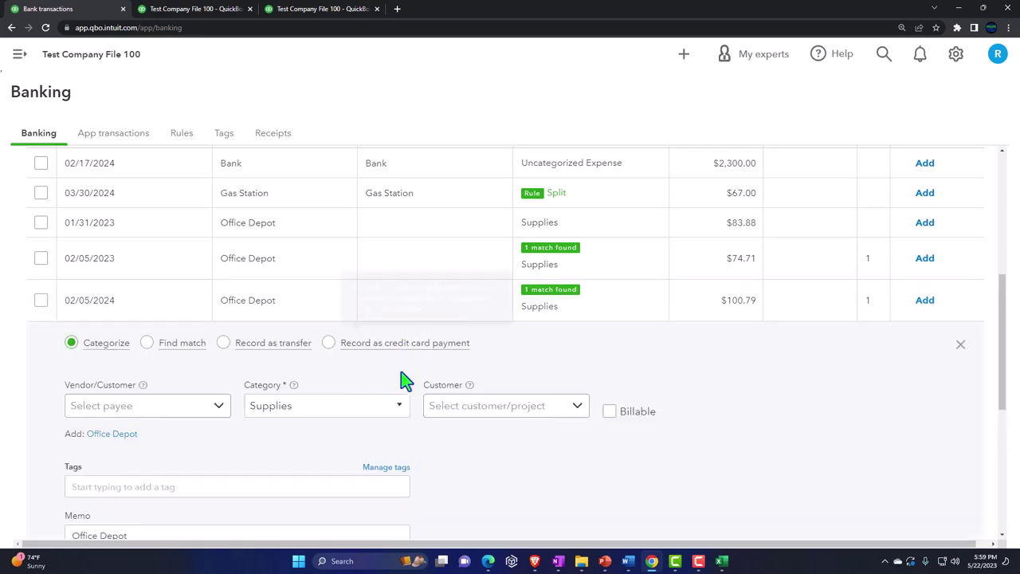
scroll(401, 381, "down", 3)
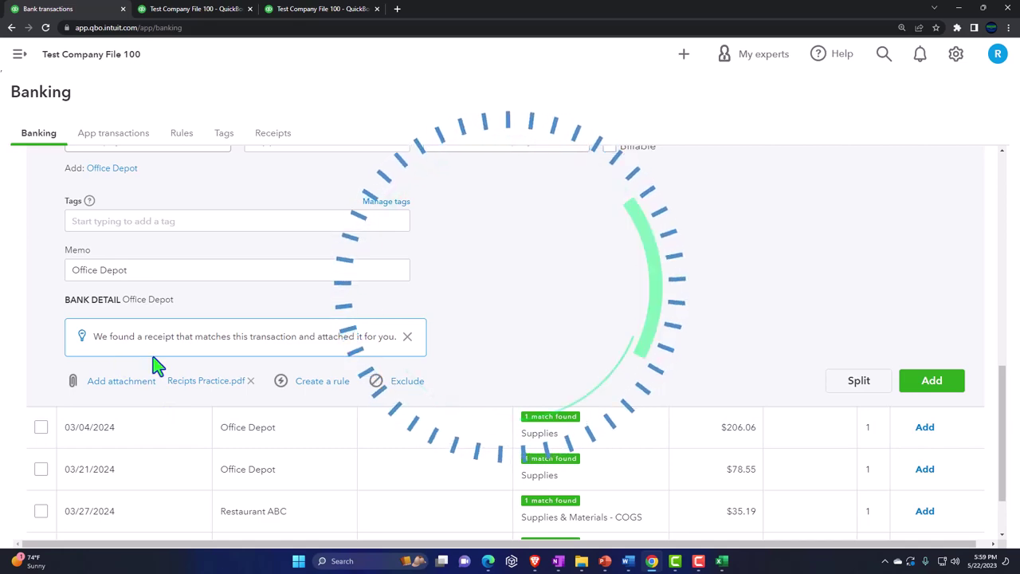
scroll(157, 365, "up", 3)
scroll(157, 365, "up", 6)
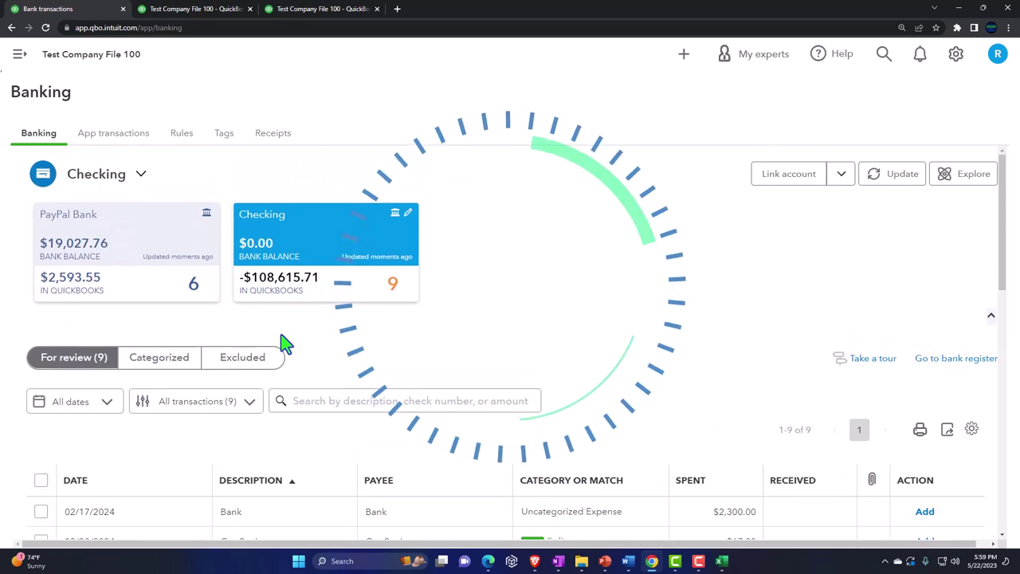
Step: Review the uploaded receipts list, including $46.58, $35.19 and $78.55
left_click(273, 133)
scroll(367, 296, "down", 2)
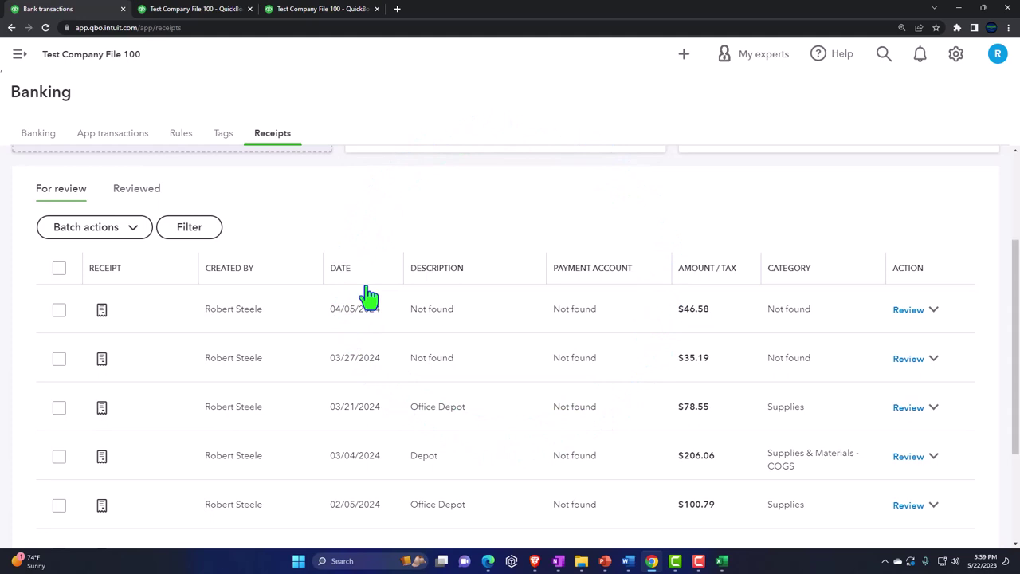
scroll(367, 296, "up", 2)
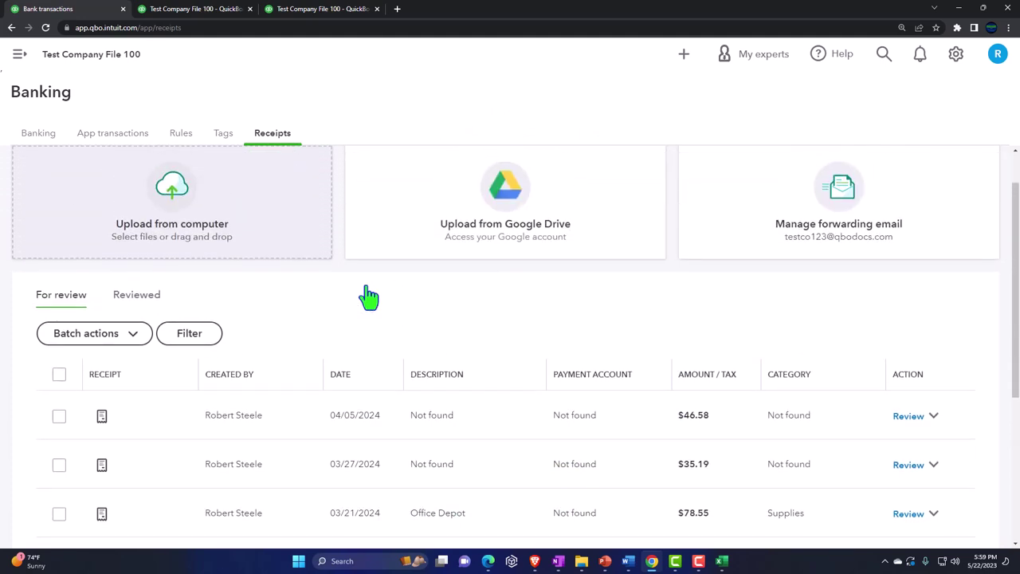